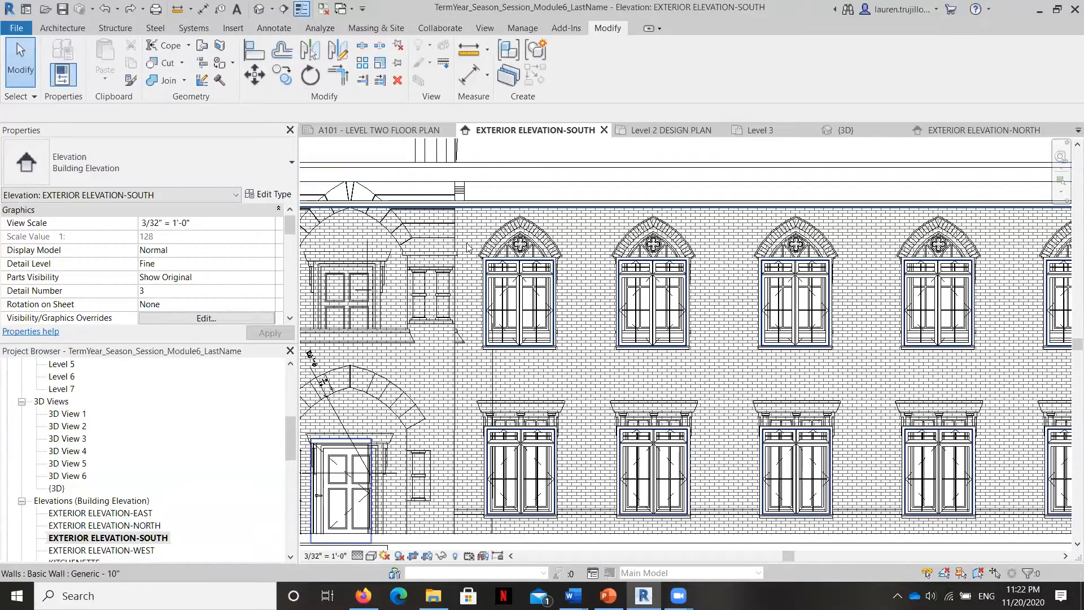
Create a new family from the Window.rft template
{"action": "scroll", "coordinate": [514, 275], "scroll_direction": "down", "scroll_amount": 3}
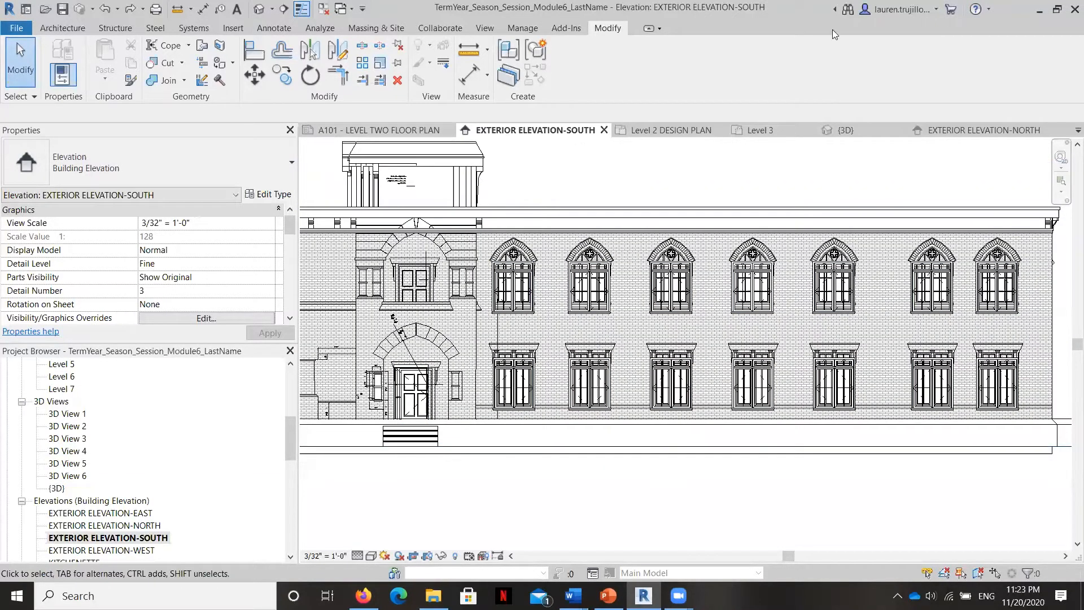
{"action": "left_click", "coordinate": [16, 29]}
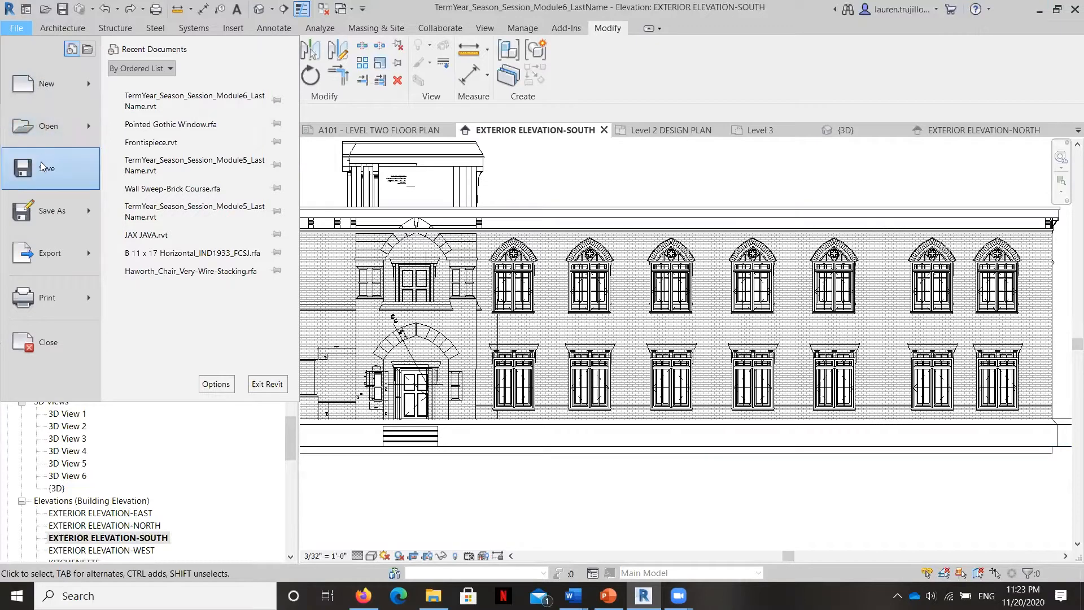
{"action": "left_click", "coordinate": [89, 84]}
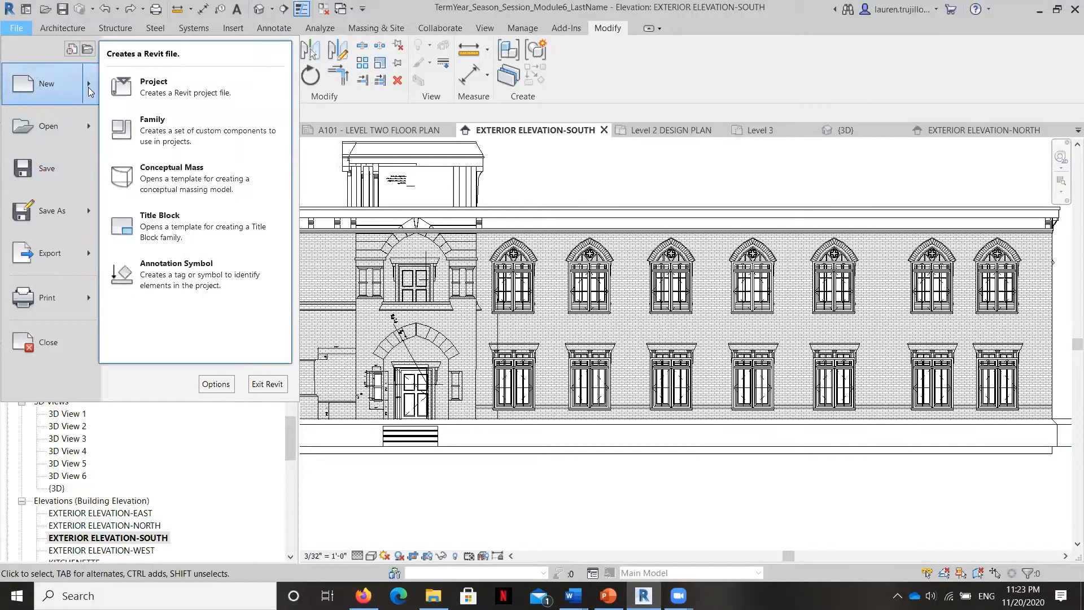
{"action": "left_click", "coordinate": [160, 137]}
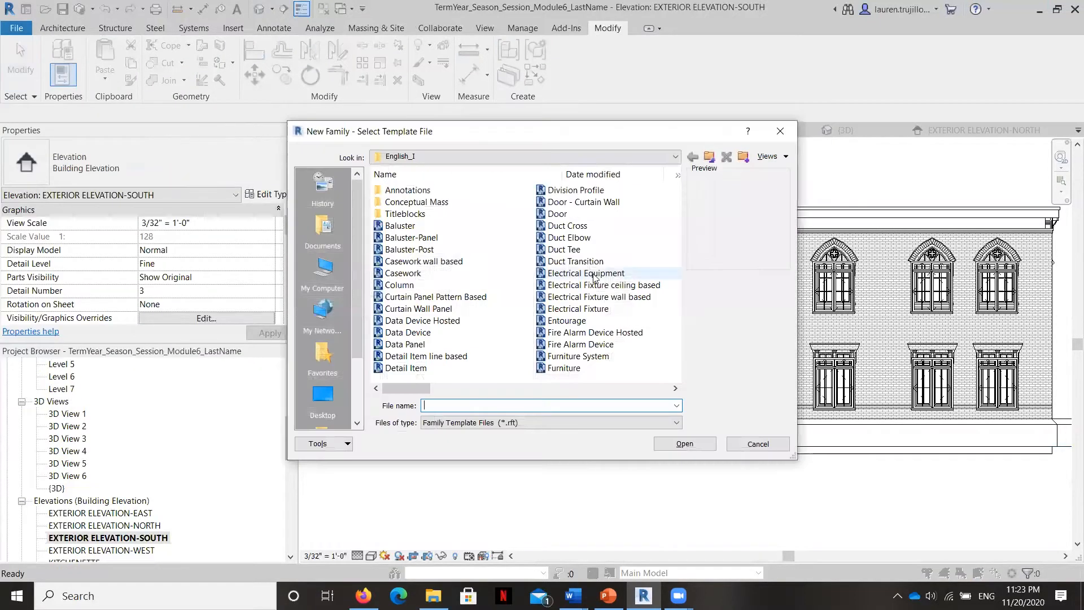
{"action": "left_click", "coordinate": [676, 388]}
{"action": "left_click", "coordinate": [676, 388]}
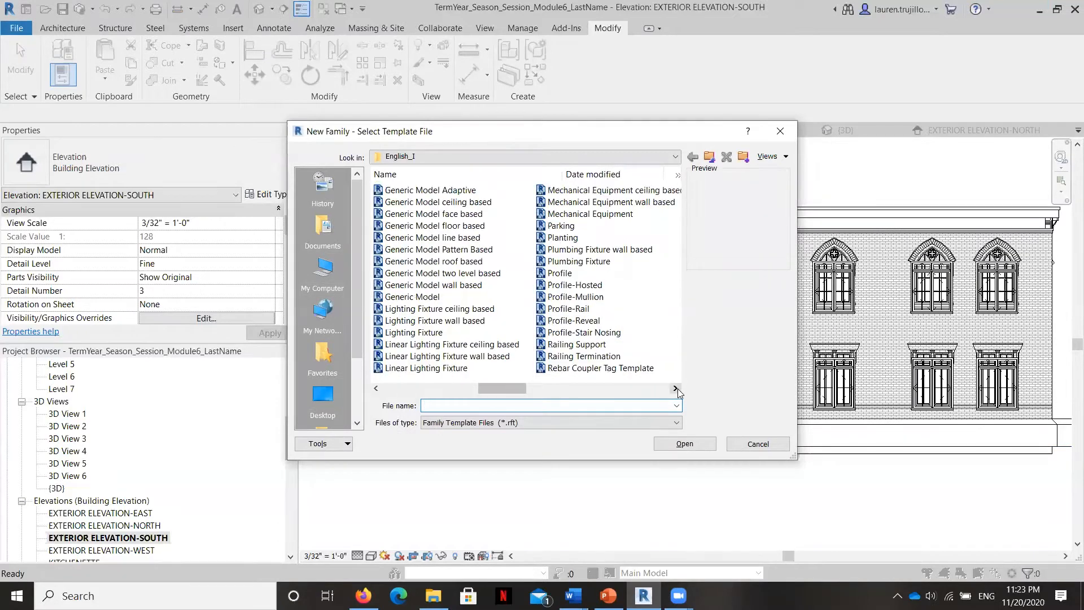
{"action": "left_click", "coordinate": [675, 388]}
{"action": "left_click", "coordinate": [675, 388]}
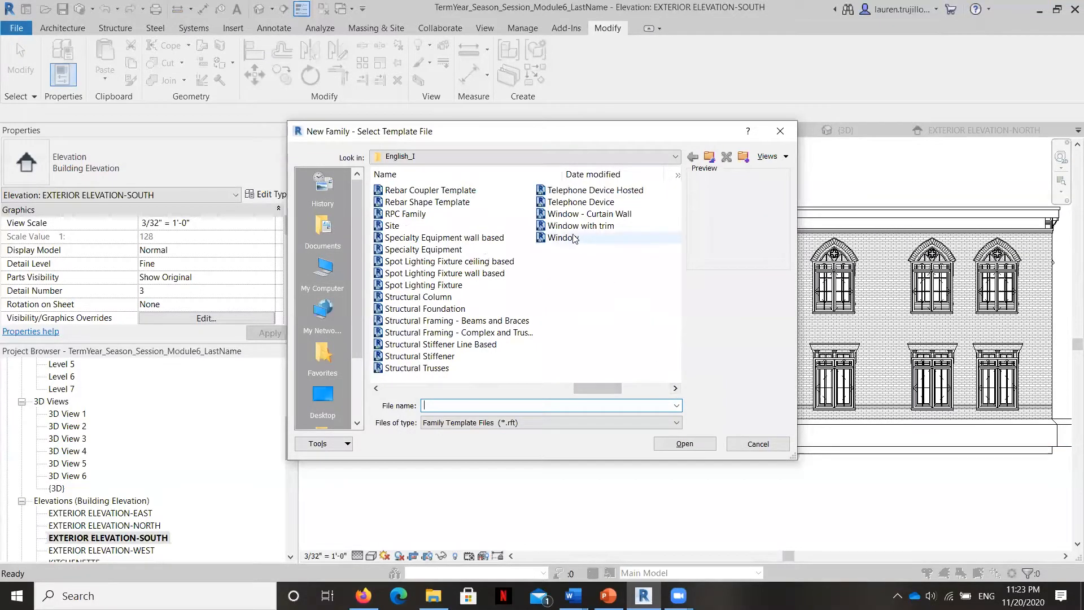
{"action": "left_click", "coordinate": [574, 237]}
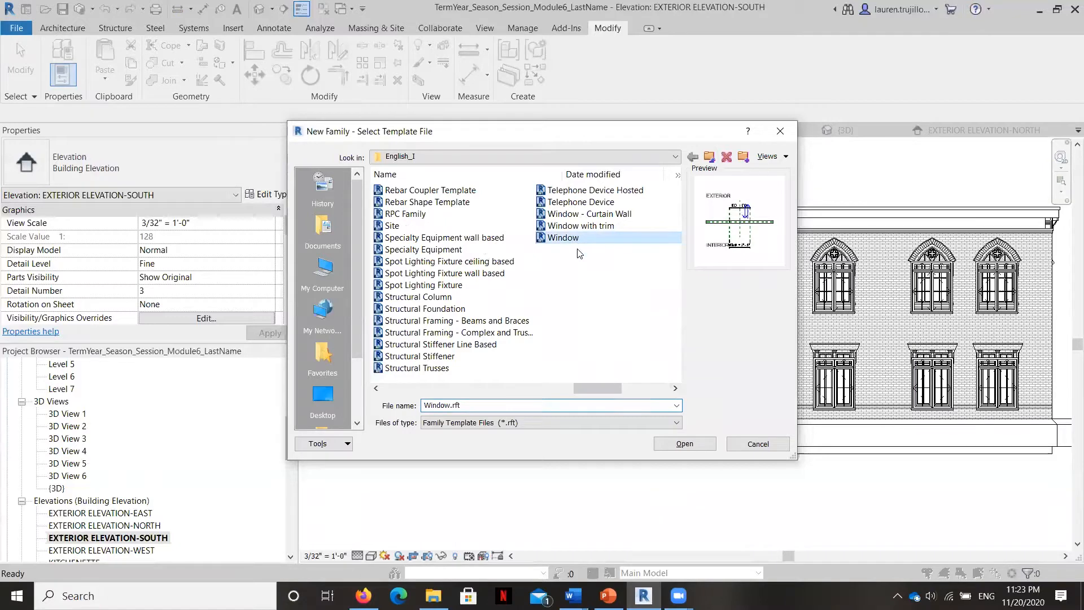
{"action": "left_click", "coordinate": [684, 444]}
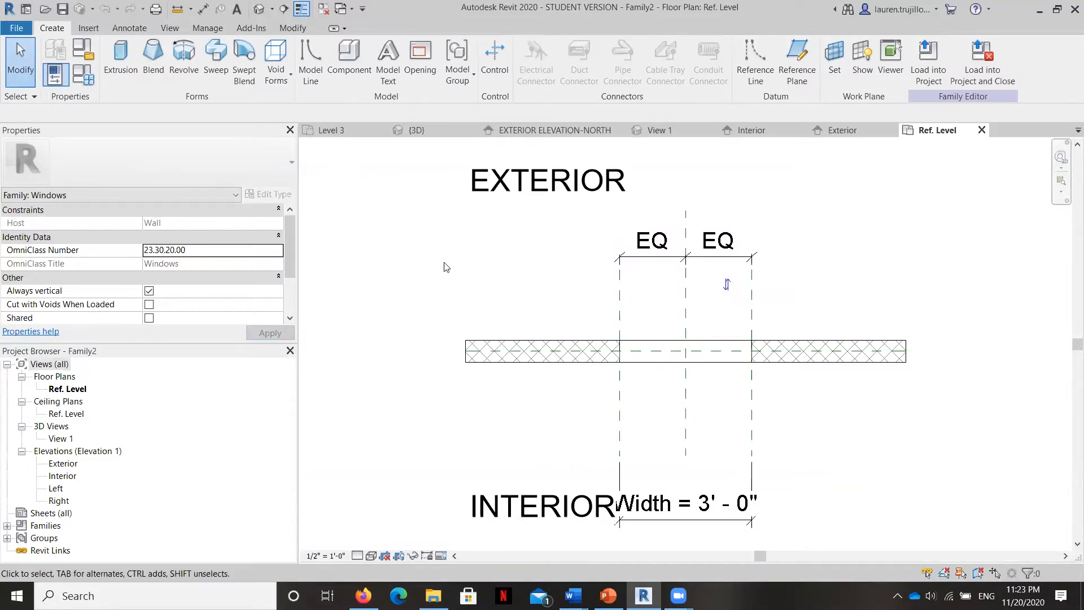
Open the Exterior elevation view of the new window family
{"action": "middle_click_drag", "start_coordinate": [781, 341], "coordinate": [684, 324]}
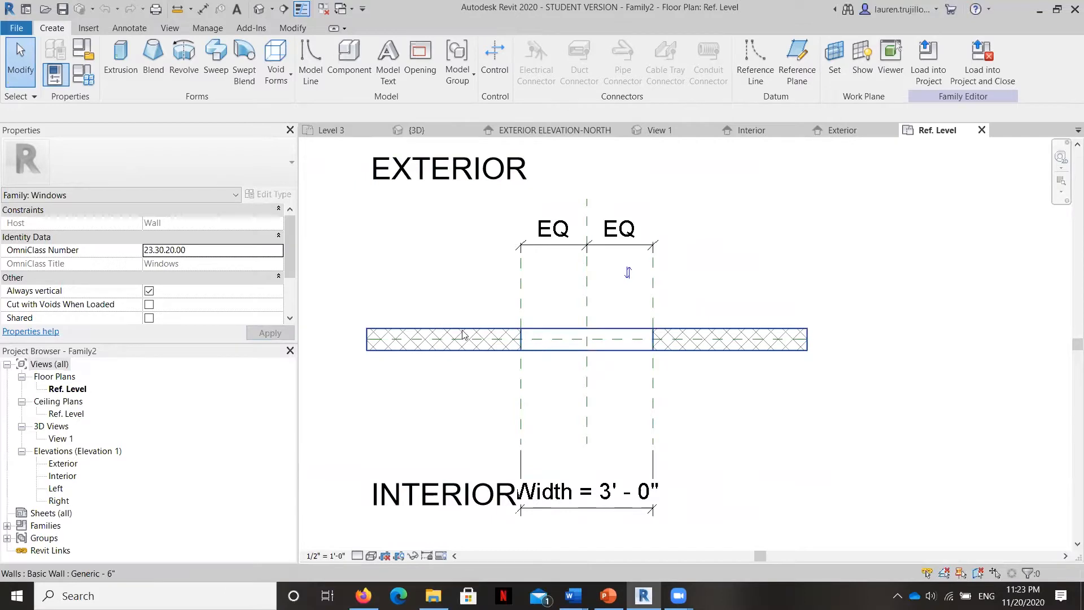
{"action": "double_click", "coordinate": [67, 465]}
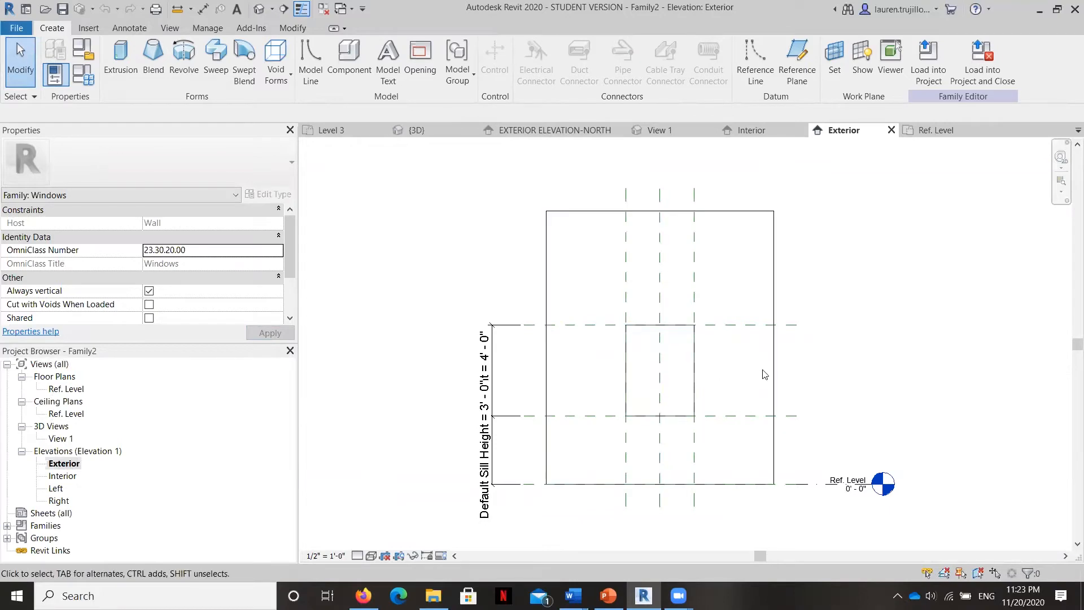
{"action": "middle_click_drag", "start_coordinate": [771, 376], "coordinate": [629, 362]}
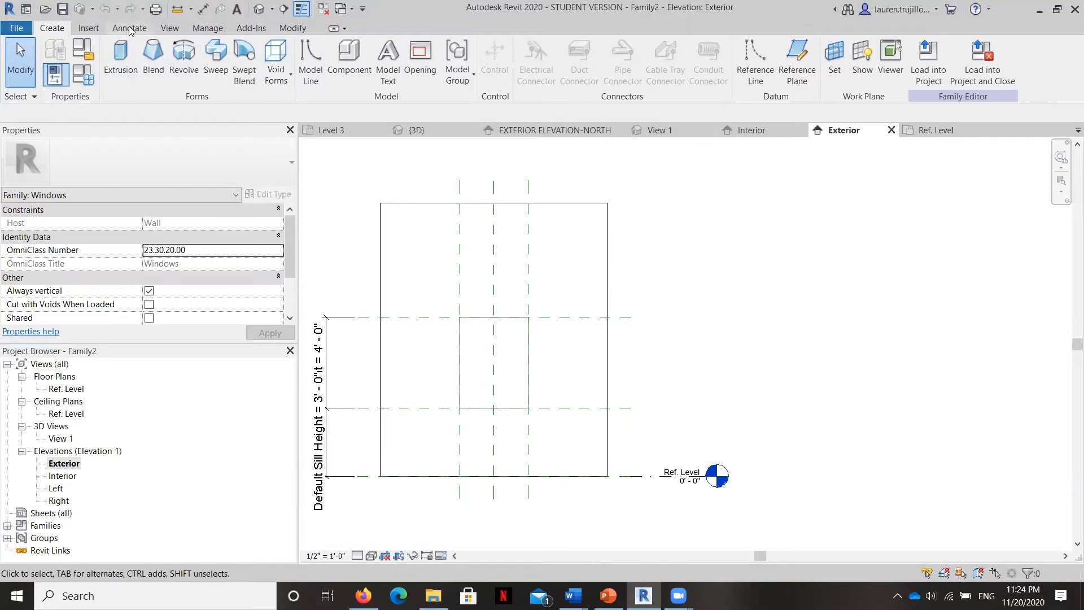
Import Brownstone_for Windows.dwg from the Module 6 Media Files folder in black and white, with Auto - Origin to Origin positioning
{"action": "left_click", "coordinate": [88, 28]}
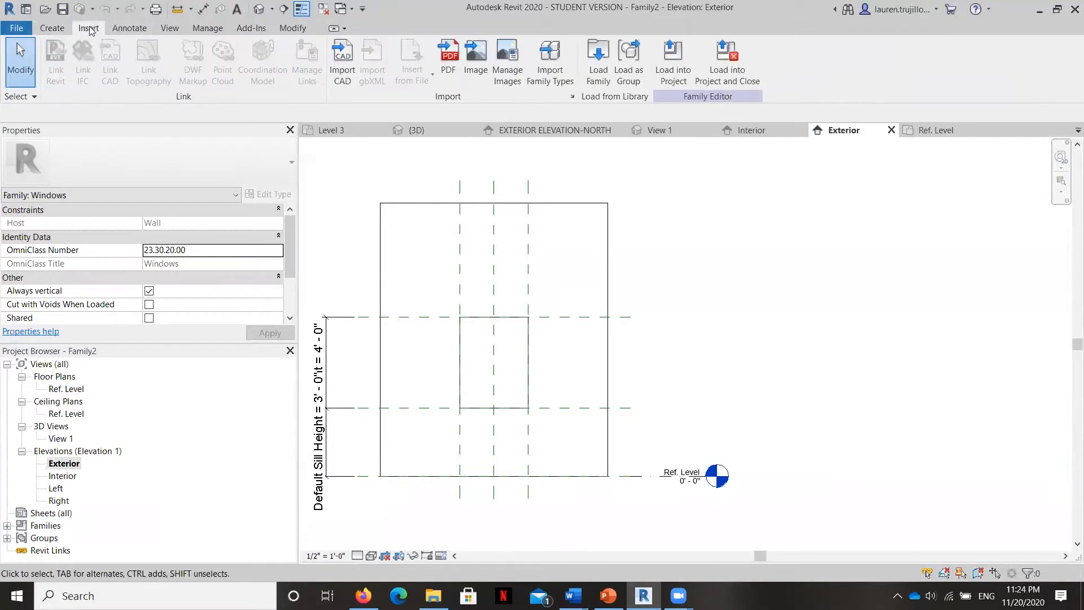
{"action": "left_click", "coordinate": [342, 59]}
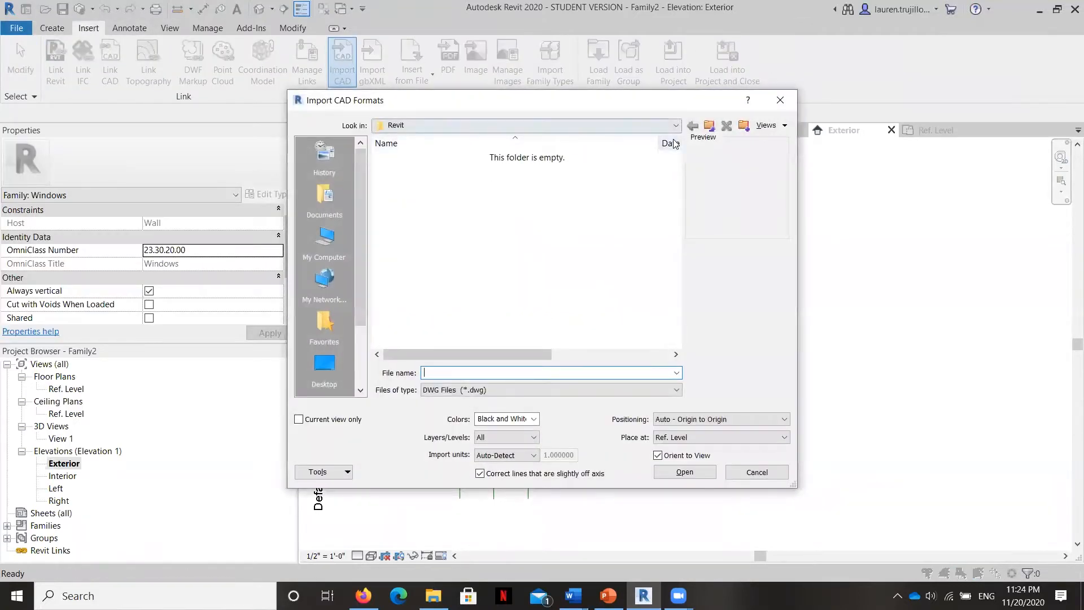
{"action": "left_click", "coordinate": [709, 126]}
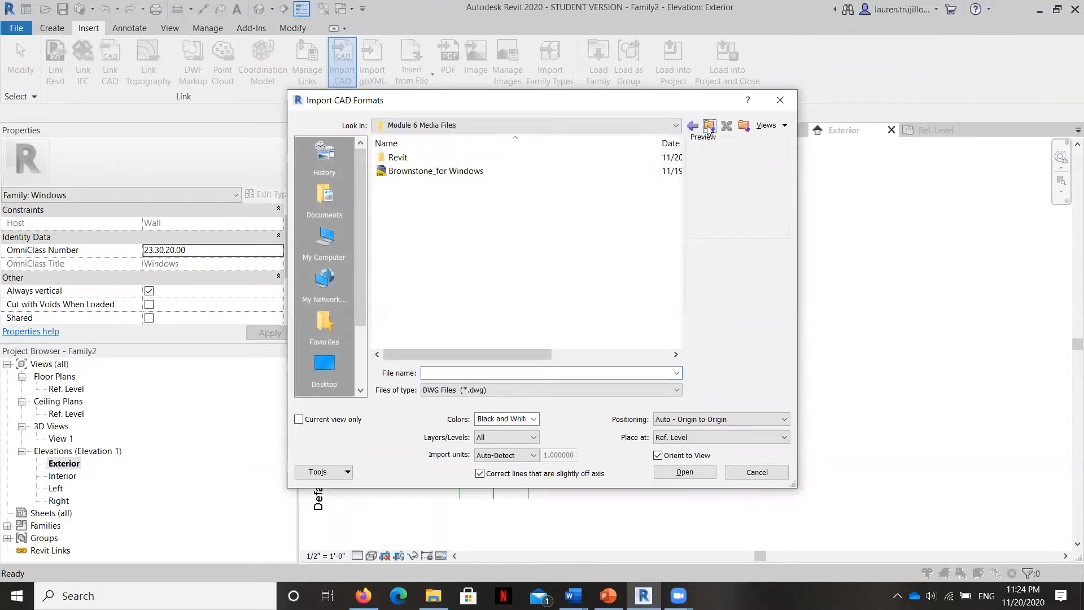
{"action": "left_click", "coordinate": [444, 171]}
{"action": "left_click", "coordinate": [534, 419]}
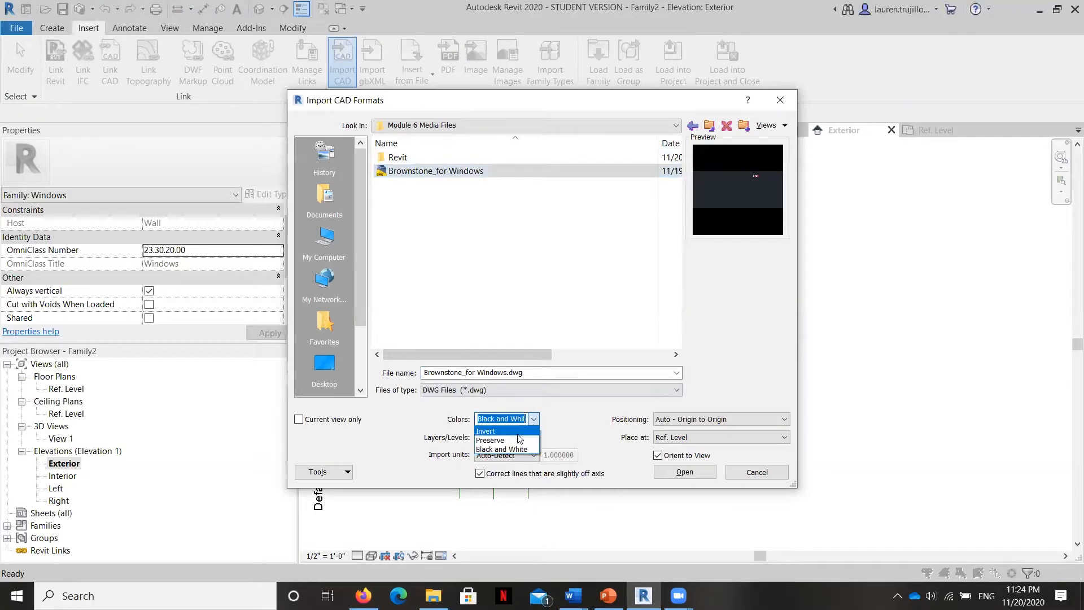
{"action": "left_click", "coordinate": [497, 449]}
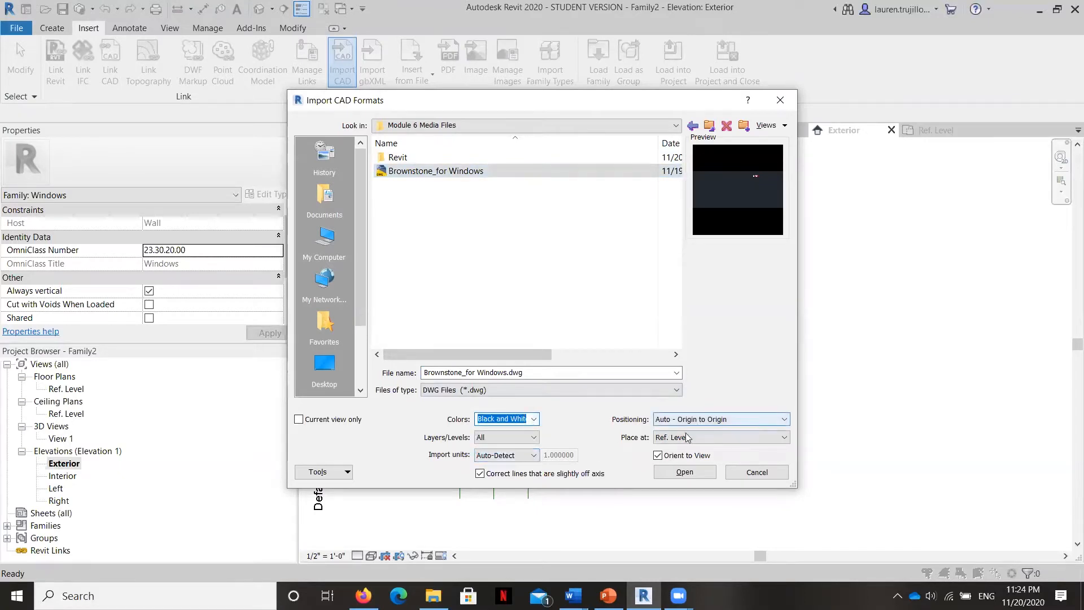
{"action": "left_click", "coordinate": [684, 472]}
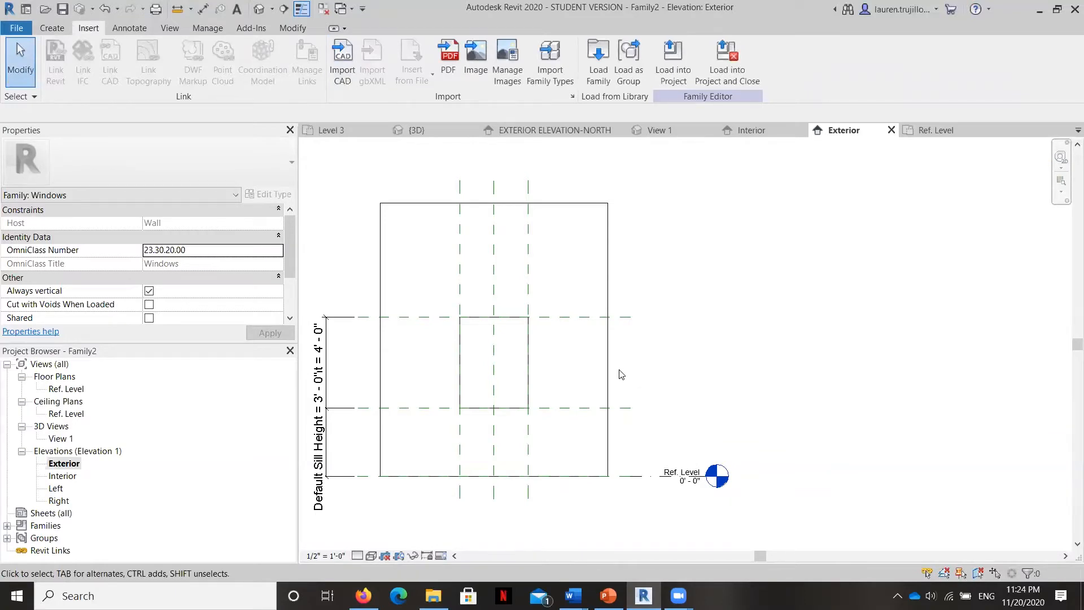
Move the imported window drawing so its first arched window stands just beside the host wall
{"action": "scroll", "coordinate": [621, 375], "scroll_direction": "down", "scroll_amount": 8}
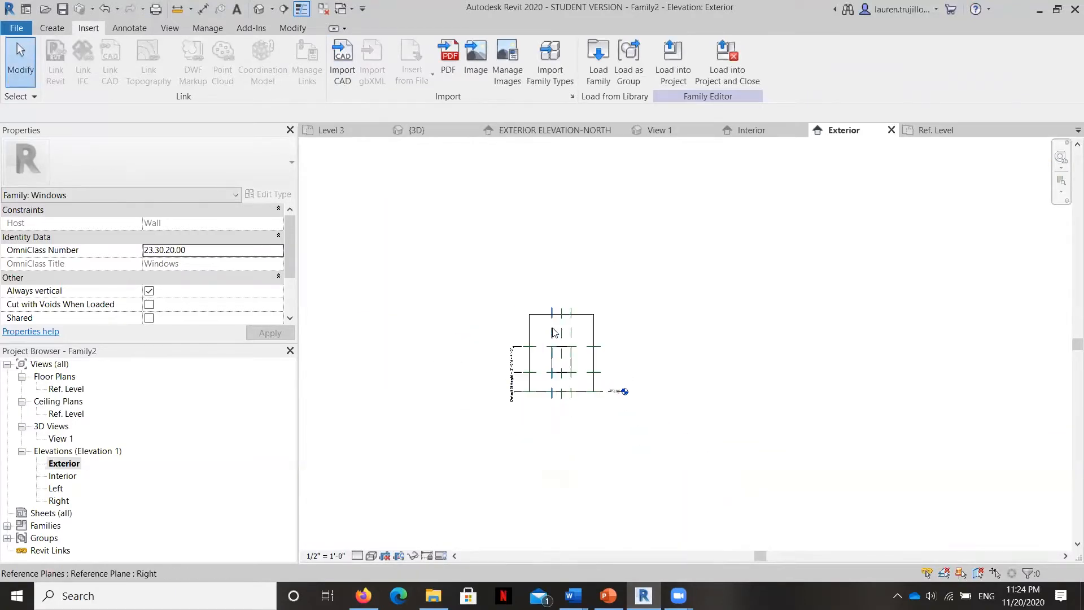
{"action": "scroll", "coordinate": [670, 354], "scroll_direction": "down", "scroll_amount": 4}
{"action": "scroll", "coordinate": [852, 299], "scroll_direction": "down", "scroll_amount": 1}
{"action": "middle_click_drag", "start_coordinate": [828, 309], "coordinate": [717, 310]}
{"action": "left_click_drag", "start_coordinate": [939, 251], "coordinate": [829, 210]}
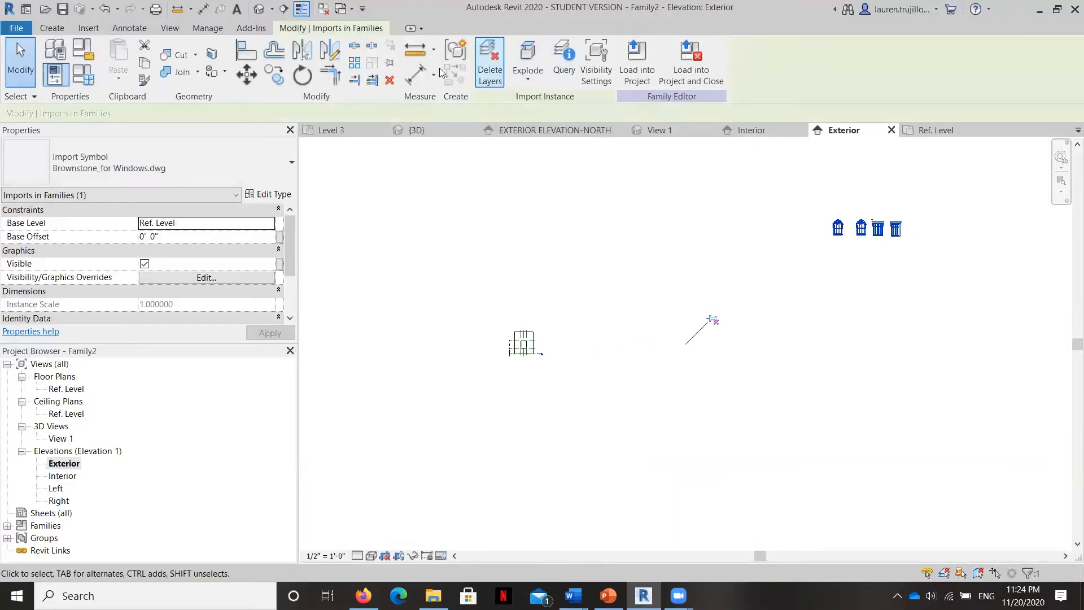
{"action": "left_click", "coordinate": [252, 77]}
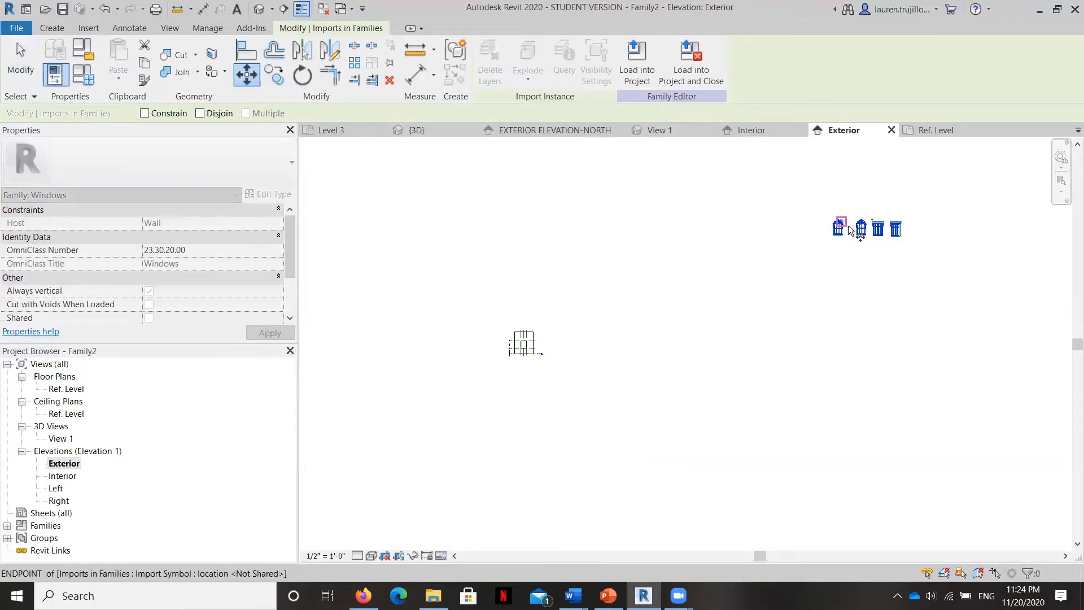
{"action": "left_click", "coordinate": [843, 236]}
{"action": "scroll", "coordinate": [559, 356], "scroll_direction": "up", "scroll_amount": 4}
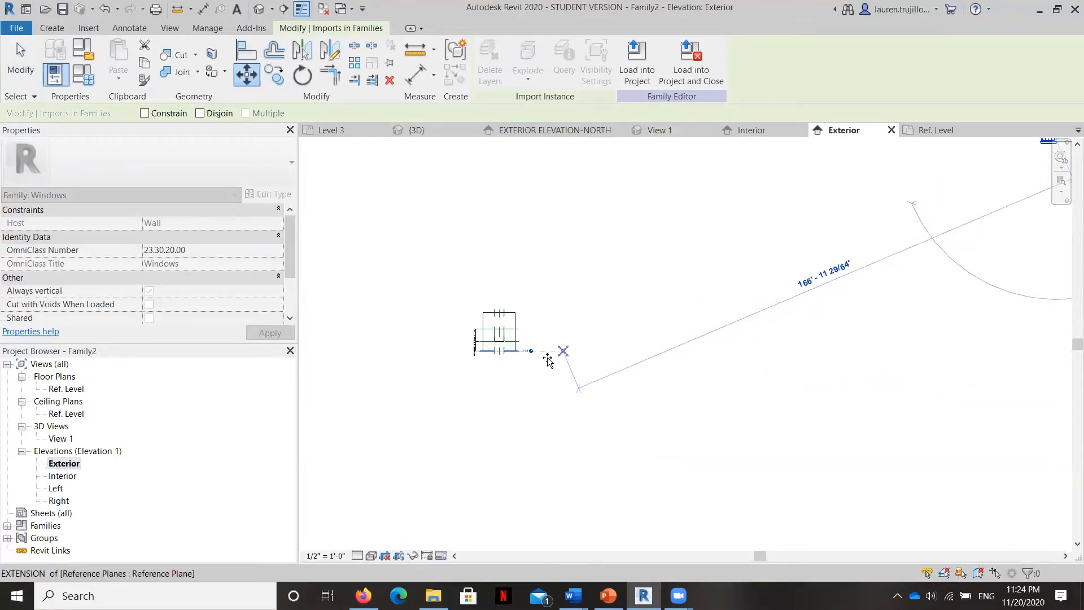
{"action": "left_click", "coordinate": [532, 340]}
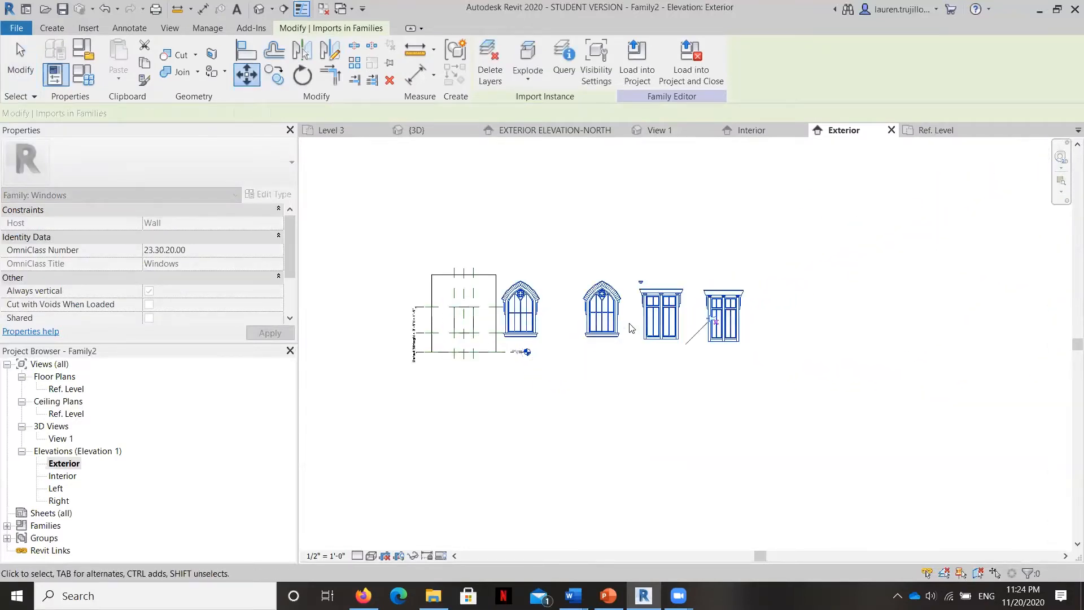
{"action": "scroll", "coordinate": [646, 336], "scroll_direction": "up", "scroll_amount": 3}
{"action": "middle_click_drag", "start_coordinate": [459, 302], "coordinate": [649, 339]}
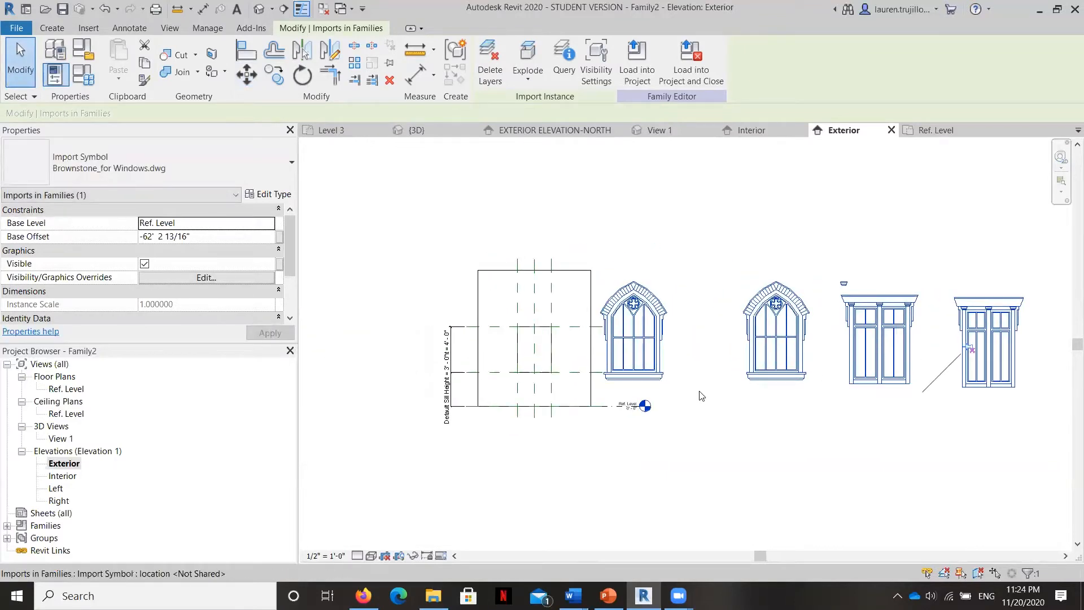
{"action": "left_click", "coordinate": [700, 425]}
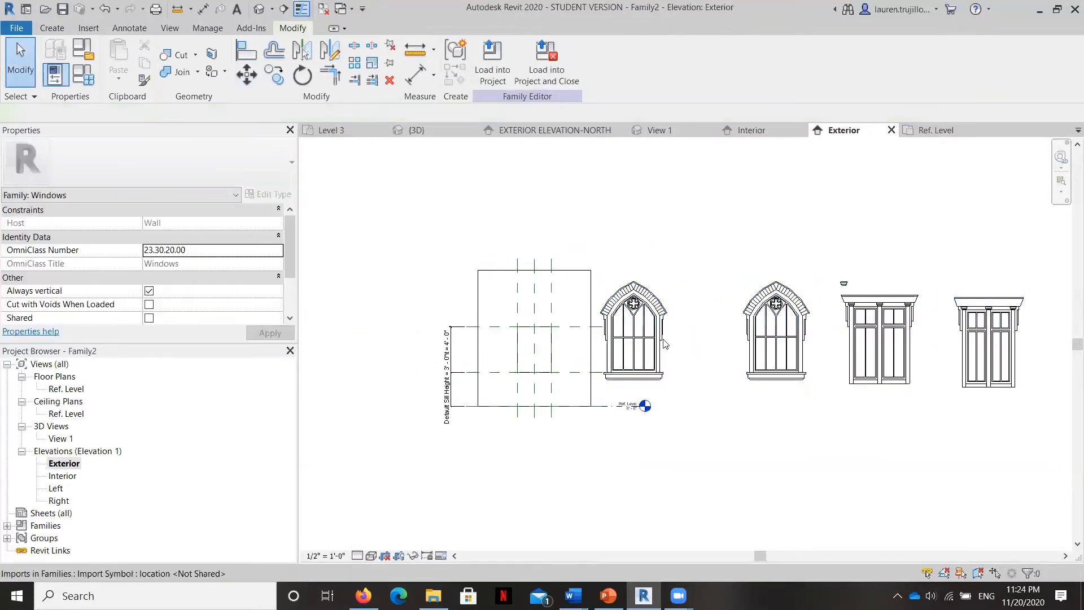
Measure the first arched window's height from the top of the sill to the apex of the opening with a temporary aligned dimension
{"action": "middle_click_drag", "start_coordinate": [644, 363], "coordinate": [583, 350]}
{"action": "scroll", "coordinate": [583, 350], "scroll_direction": "up", "scroll_amount": 2}
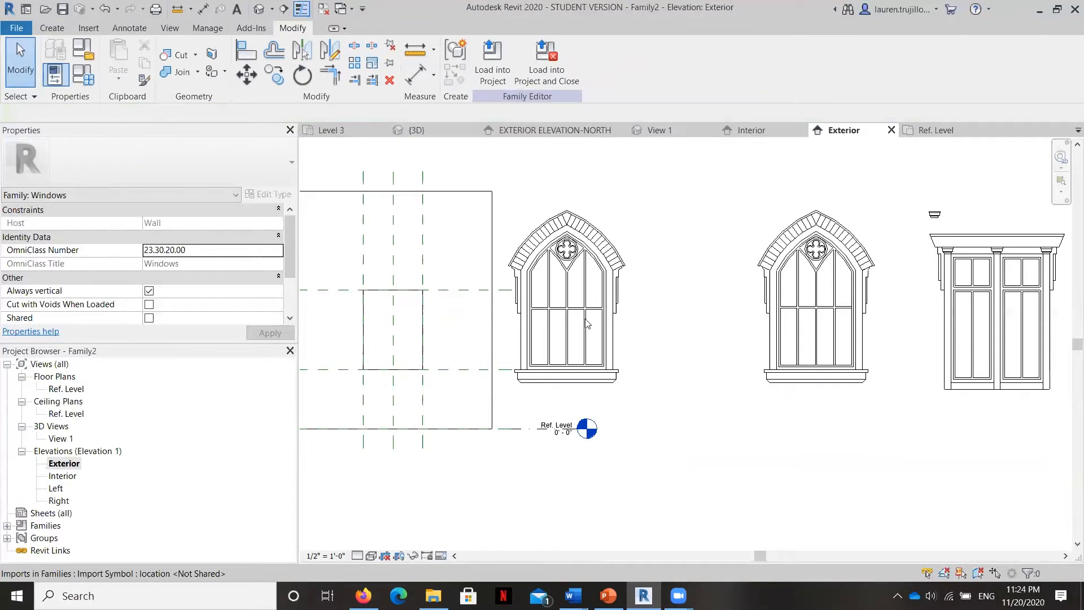
{"action": "left_click", "coordinate": [129, 29]}
{"action": "left_click", "coordinate": [59, 56]}
{"action": "scroll", "coordinate": [570, 350], "scroll_direction": "up", "scroll_amount": 3}
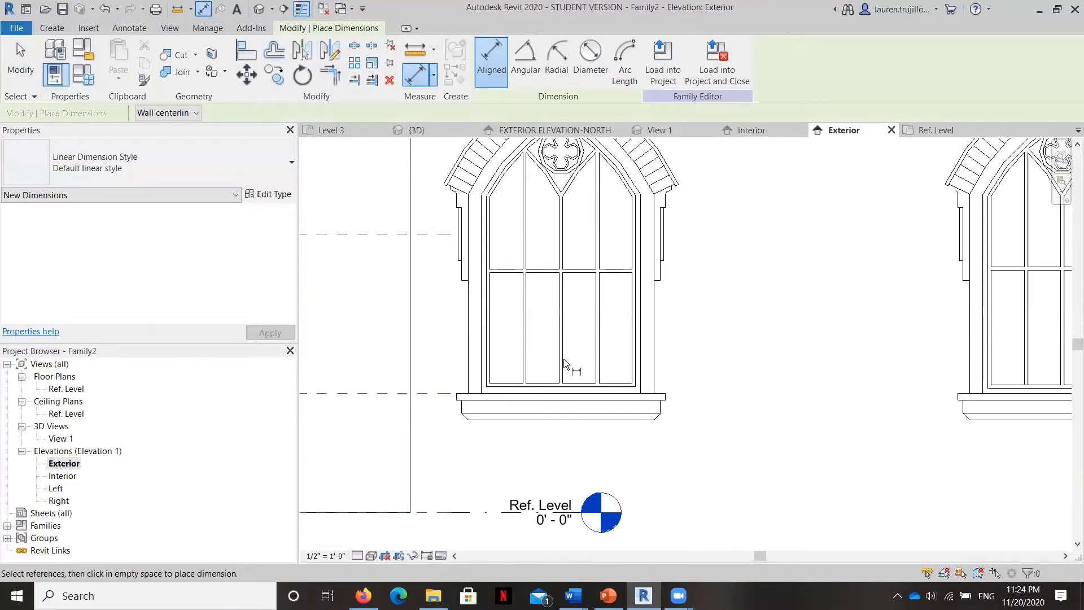
{"action": "left_click", "coordinate": [555, 389]}
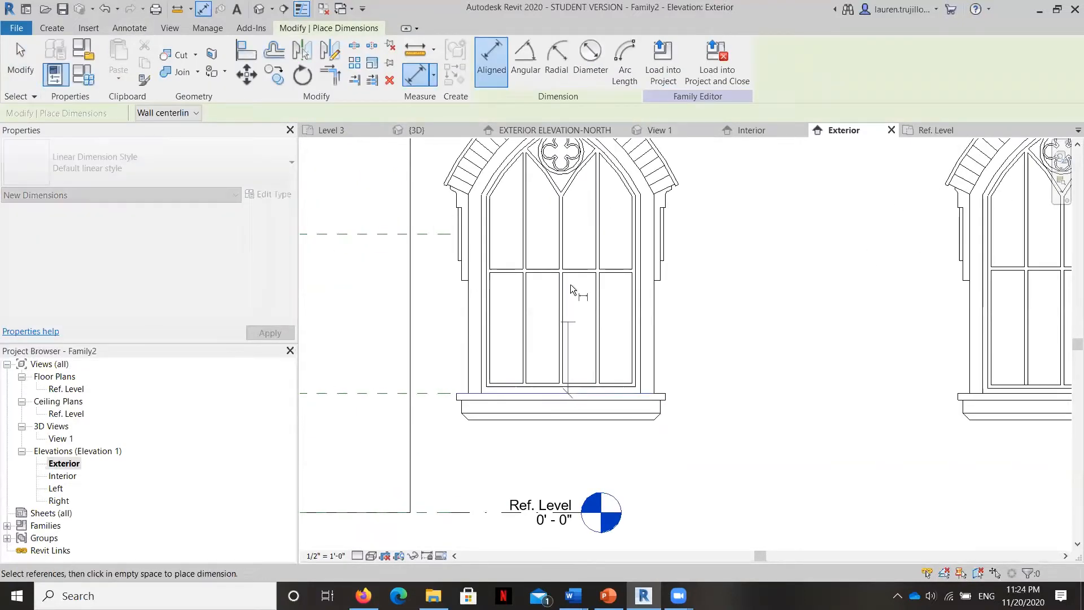
{"action": "middle_click_drag", "start_coordinate": [570, 283], "coordinate": [576, 358]}
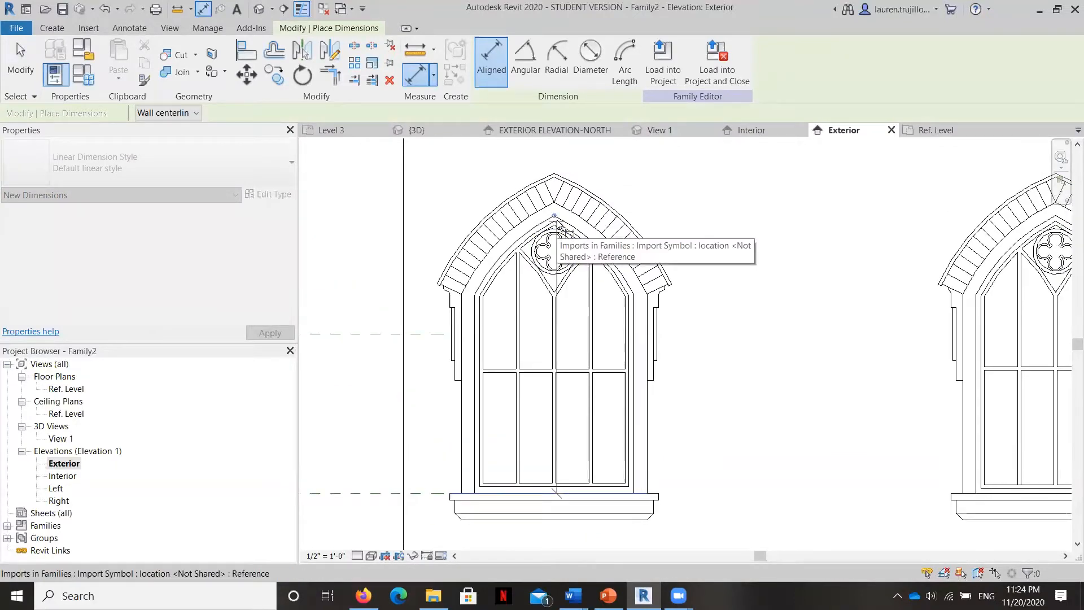
{"action": "scroll", "coordinate": [556, 223], "scroll_direction": "up", "scroll_amount": 2}
{"action": "left_click", "coordinate": [554, 216]}
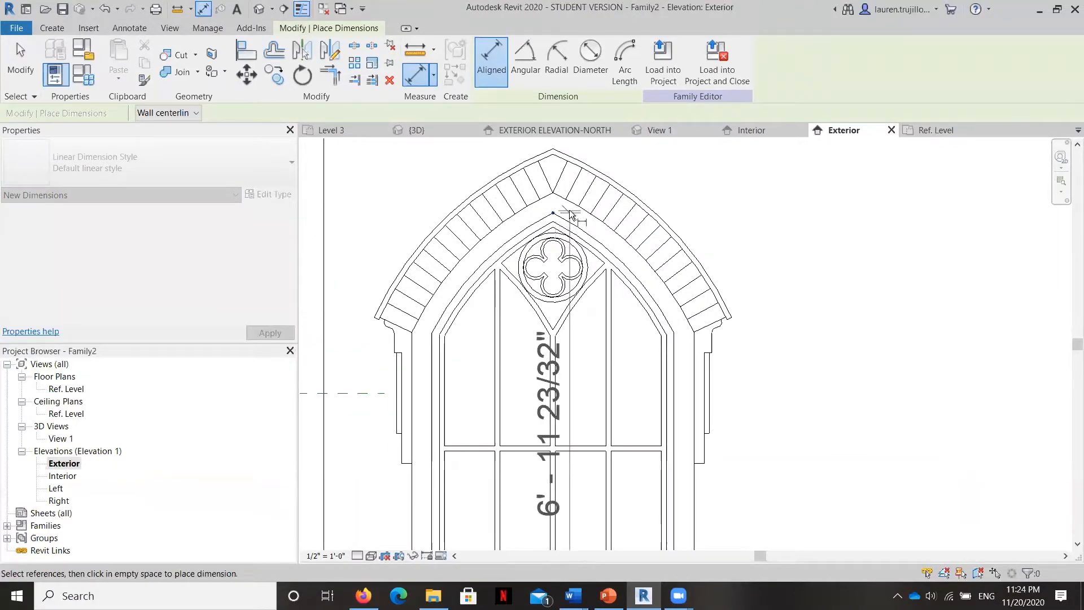
{"action": "scroll", "coordinate": [570, 214], "scroll_direction": "down", "scroll_amount": 3}
{"action": "key", "text": "Escape"}
{"action": "key", "text": "Escape"}
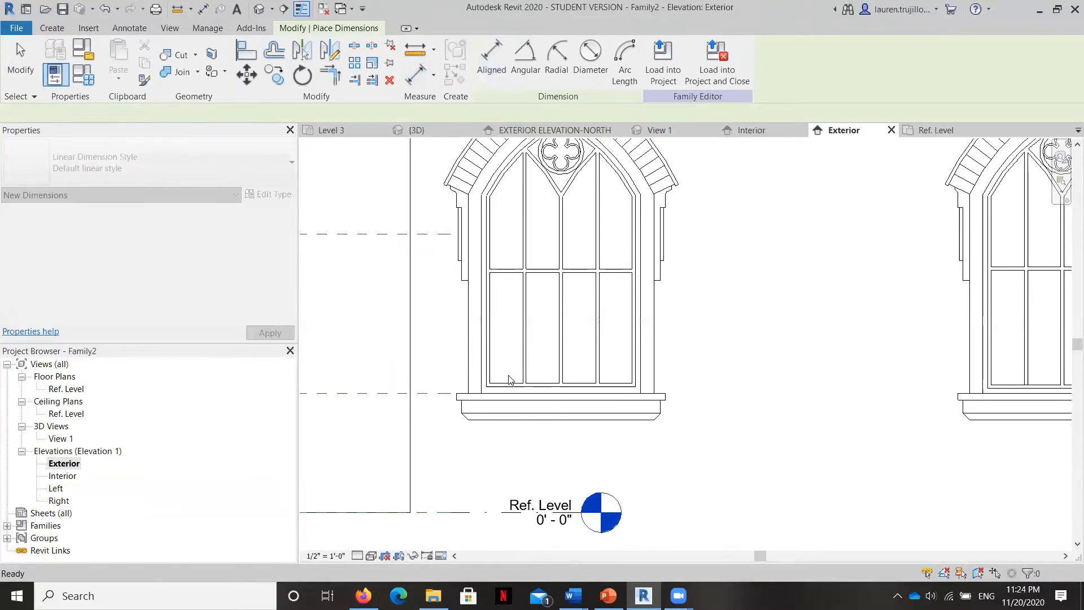
Measure the first arched window's width between the inner edges of its side frames with a temporary aligned dimension
{"action": "left_click", "coordinate": [129, 28]}
{"action": "left_click", "coordinate": [60, 59]}
{"action": "left_click", "coordinate": [480, 340]}
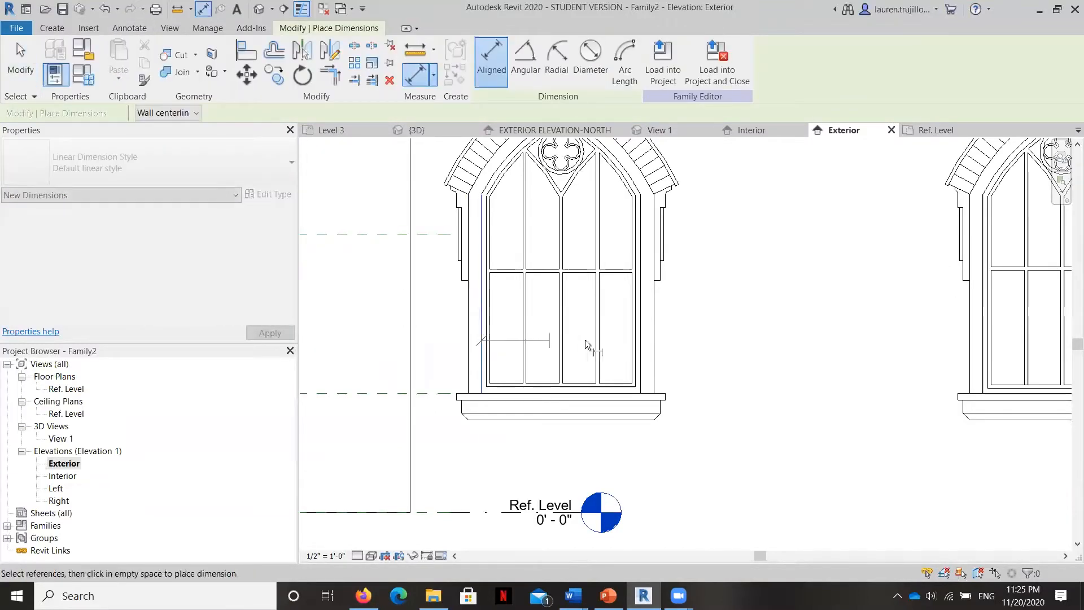
{"action": "left_click", "coordinate": [643, 339]}
{"action": "key", "text": "Escape"}
{"action": "key", "text": "Escape"}
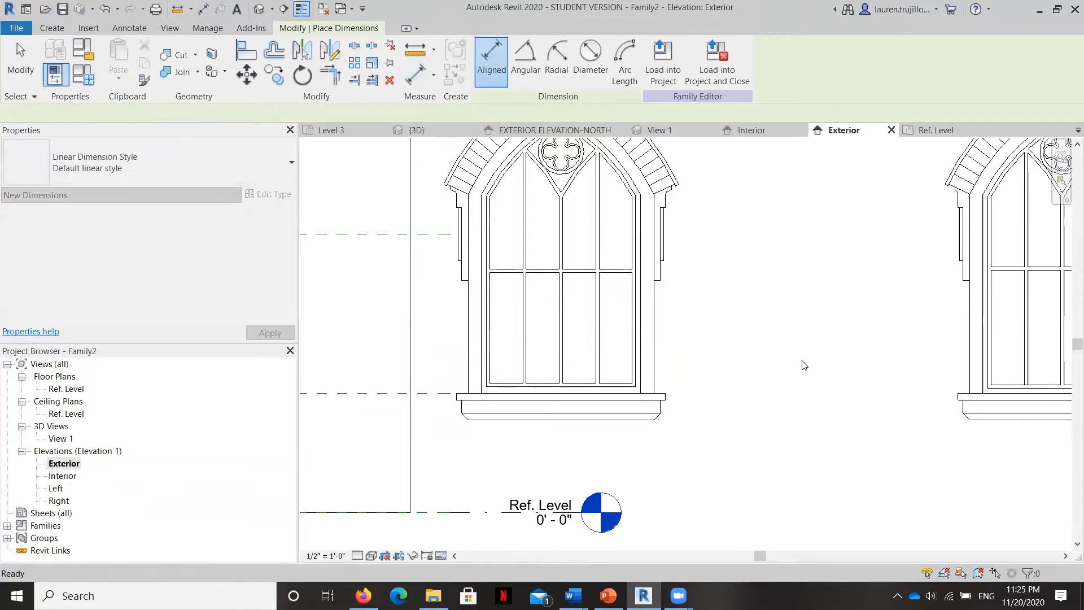
{"action": "scroll", "coordinate": [804, 366], "scroll_direction": "down", "scroll_amount": 3}
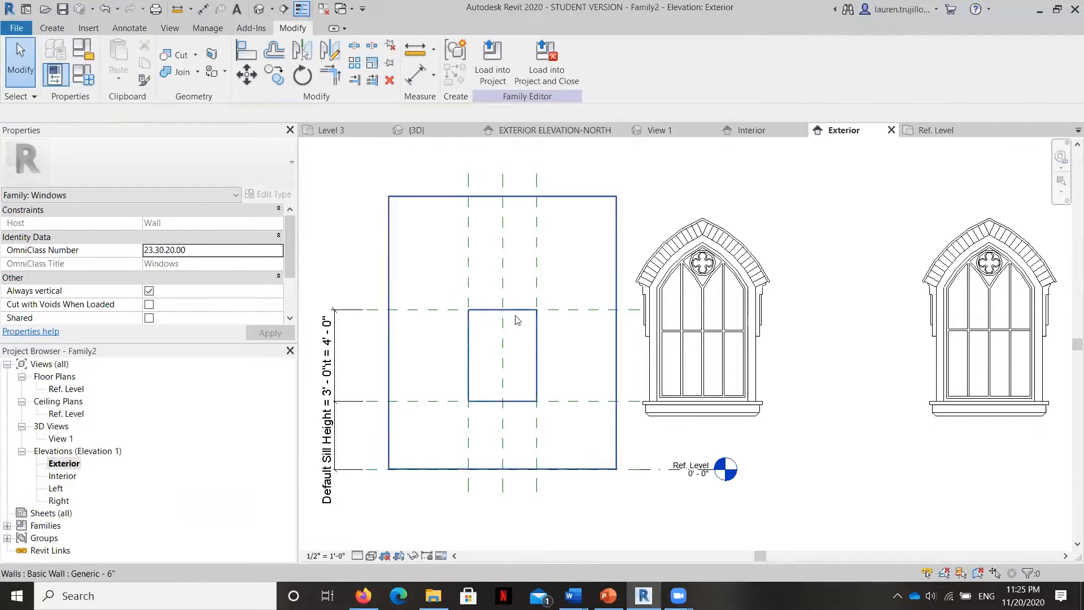
{"action": "left_click", "coordinate": [54, 77]}
{"action": "left_click", "coordinate": [53, 79]}
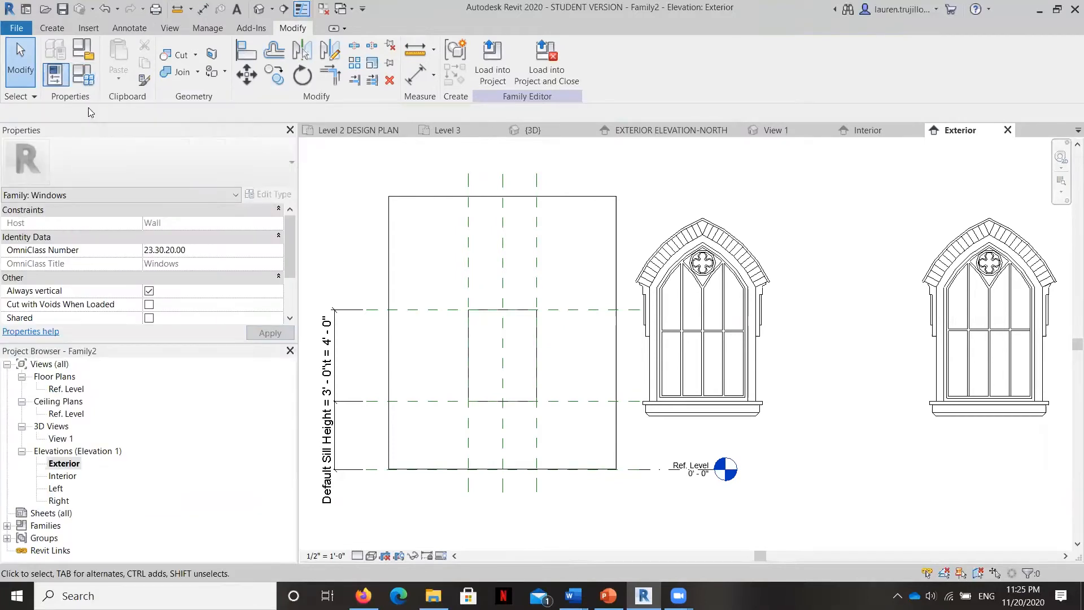
{"action": "scroll", "coordinate": [496, 319], "scroll_direction": "up", "scroll_amount": 1}
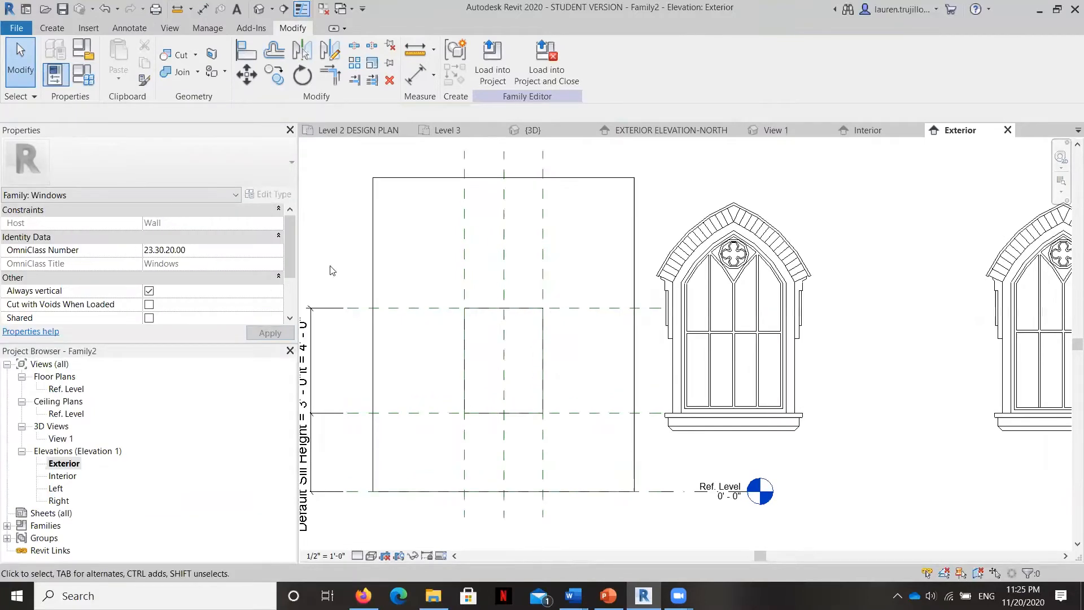
Set the window family's Height to 7' 0" and Width to 4' 0" in Family Types and apply the changes
{"action": "left_click", "coordinate": [84, 84]}
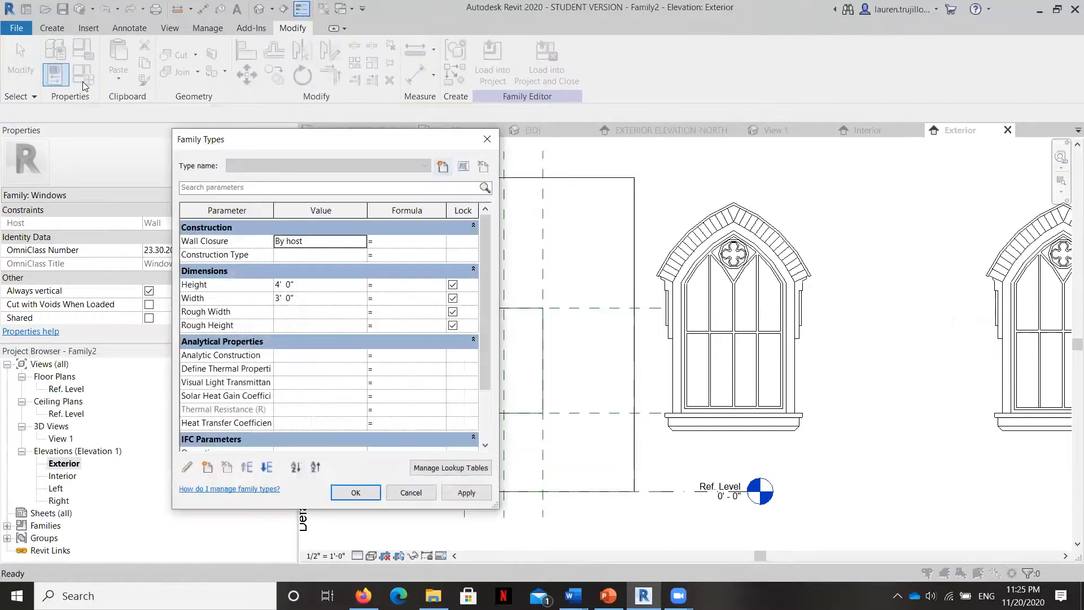
{"action": "left_click", "coordinate": [279, 285]}
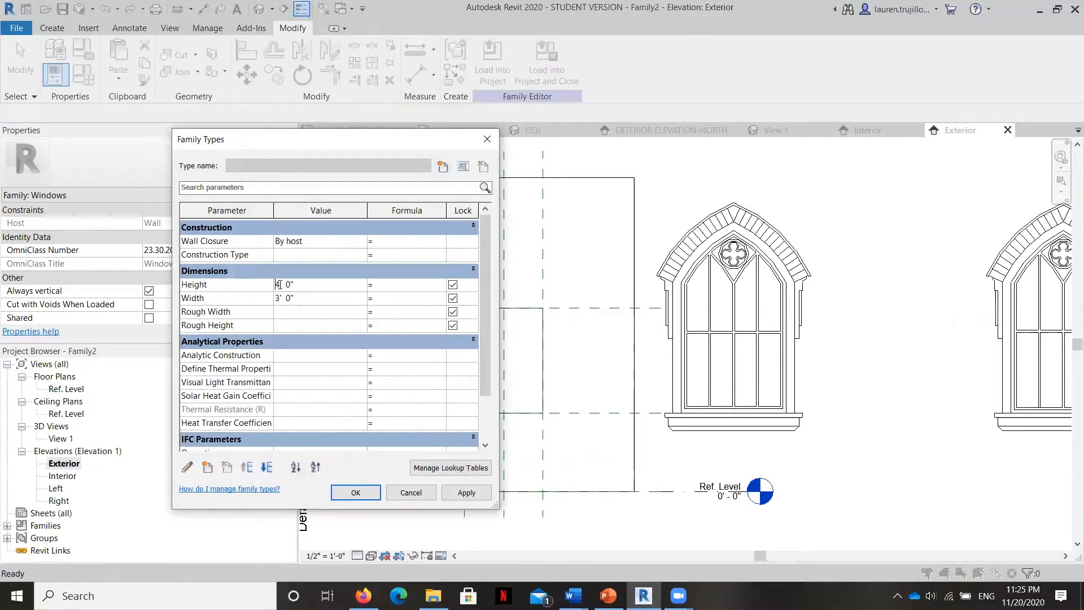
{"action": "left_click", "coordinate": [281, 295]}
{"action": "type", "text": "4"}
{"action": "left_click", "coordinate": [460, 494]}
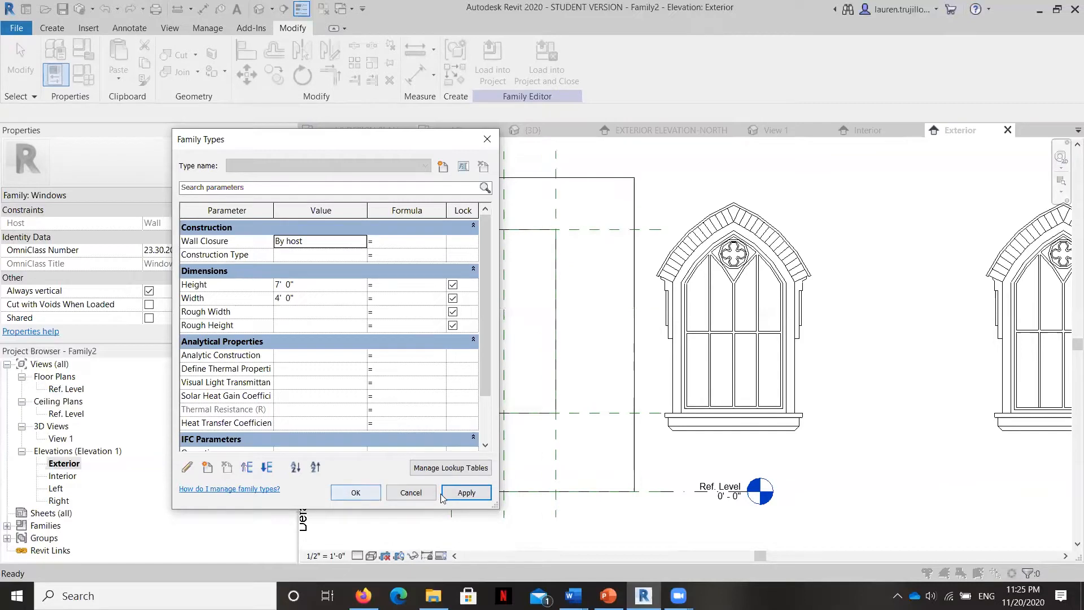
{"action": "left_click", "coordinate": [353, 491]}
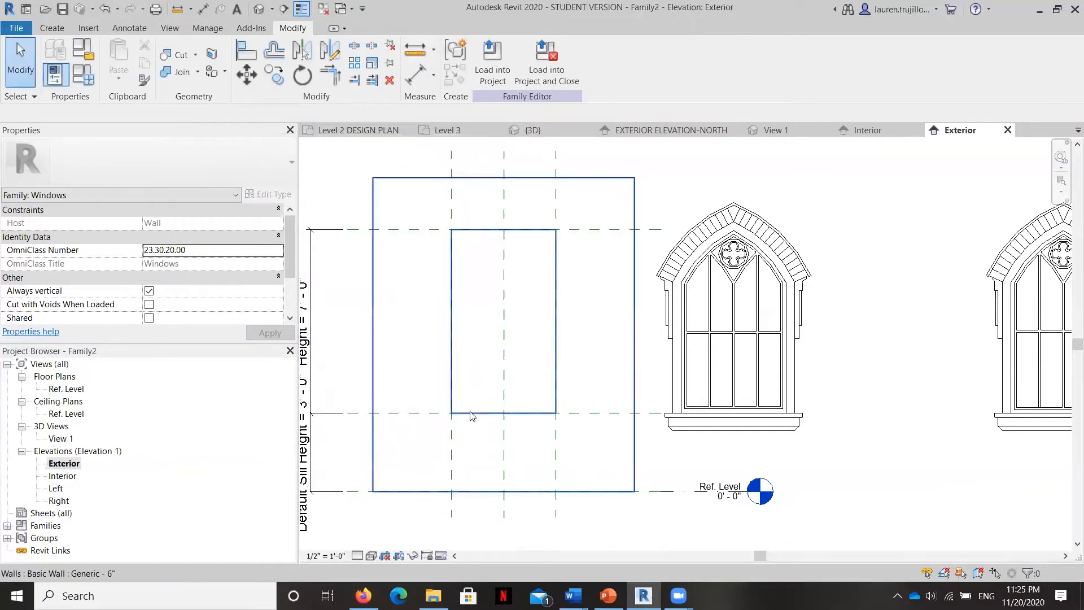
{"action": "left_click", "coordinate": [83, 80]}
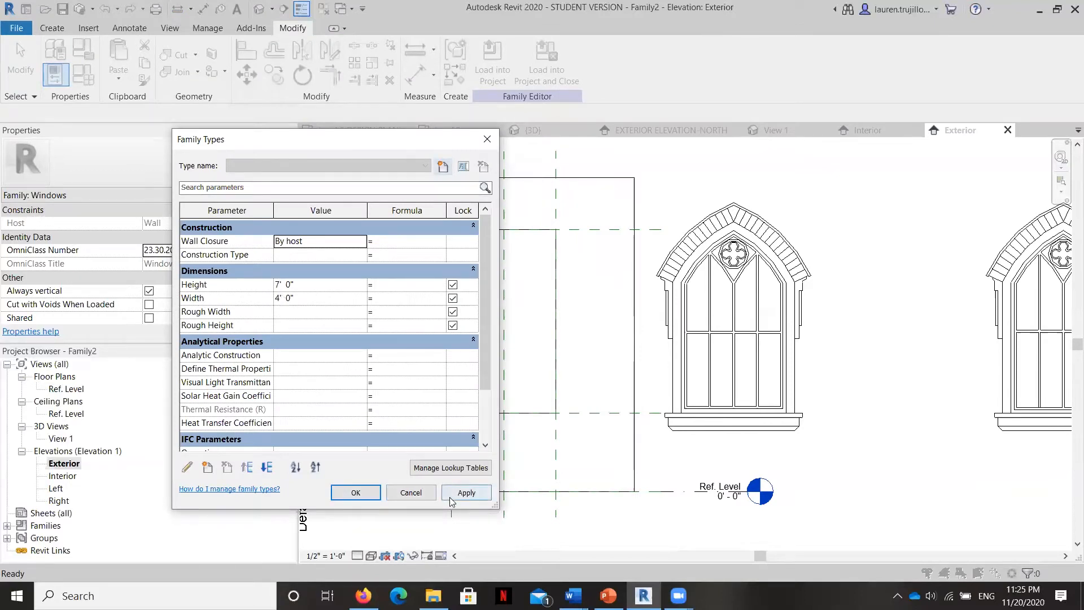
{"action": "left_click", "coordinate": [354, 494]}
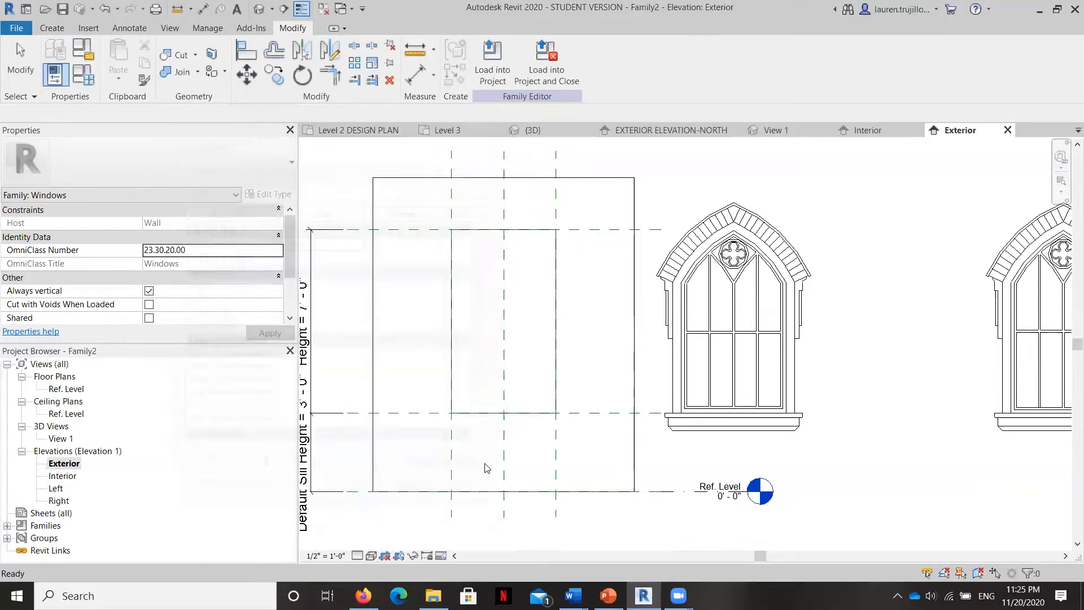
Move the imported drawing from the first window's lower-left inner frame corner at the sill onto the wall opening's lower-left corner
{"action": "left_click", "coordinate": [754, 373]}
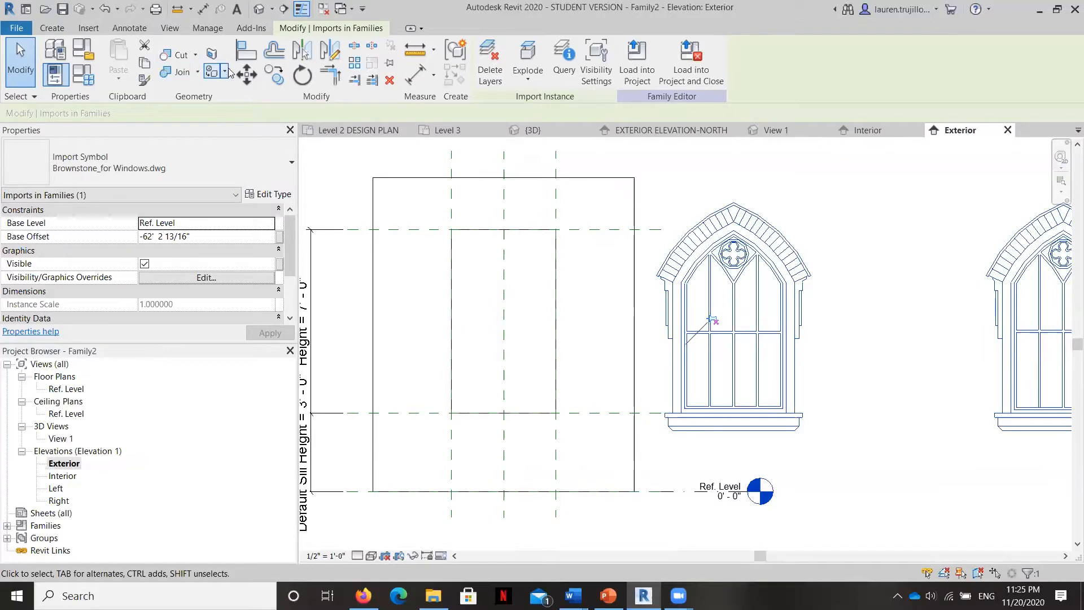
{"action": "left_click", "coordinate": [245, 74]}
{"action": "scroll", "coordinate": [680, 415], "scroll_direction": "up", "scroll_amount": 5}
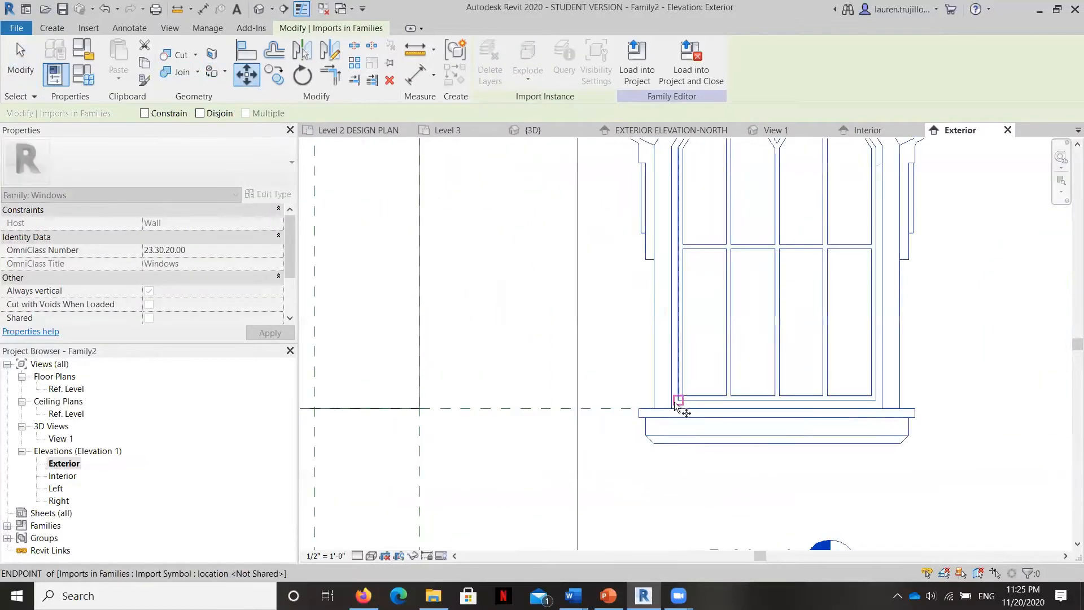
{"action": "left_click", "coordinate": [671, 407]}
{"action": "scroll", "coordinate": [558, 367], "scroll_direction": "down", "scroll_amount": 4}
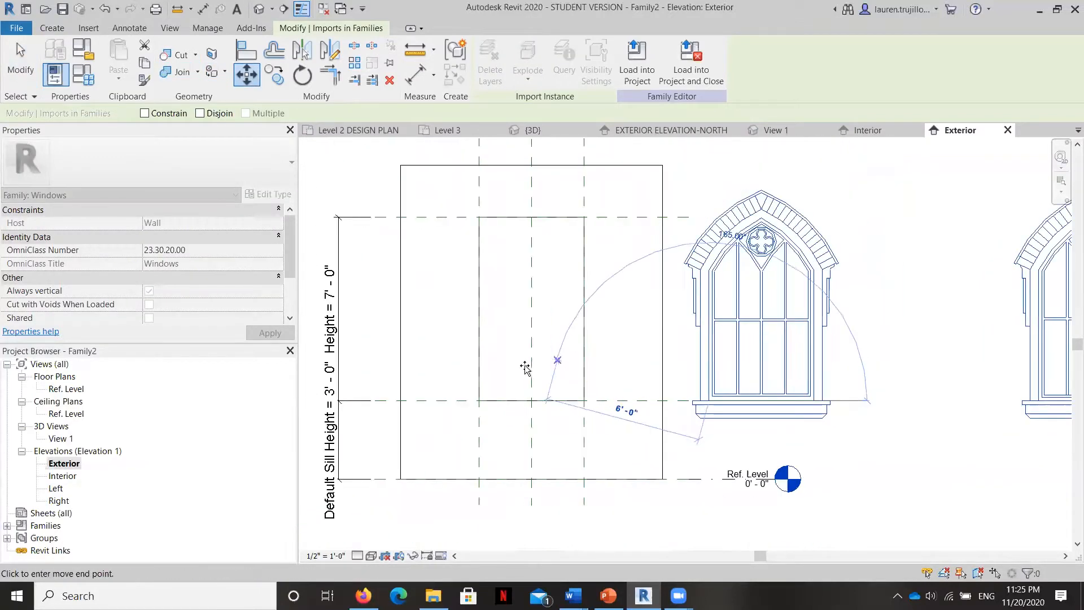
{"action": "left_click", "coordinate": [482, 400]}
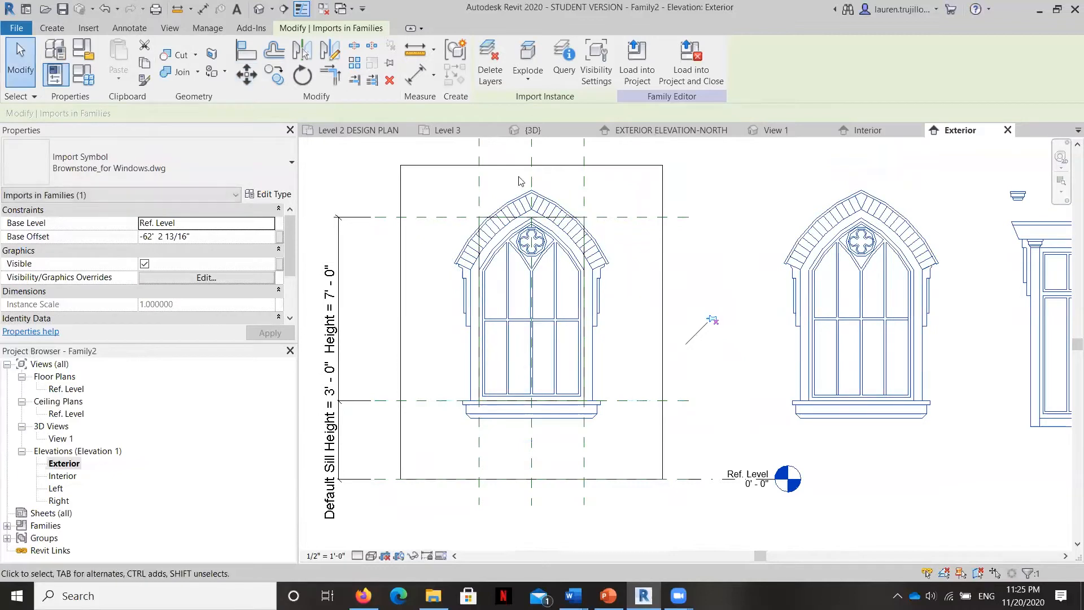
{"action": "left_click", "coordinate": [421, 237]}
Select the overlapping elements at the opening's upper-left corner and filter the selection down to the Opening cut only
{"action": "middle_click_drag", "start_coordinate": [627, 175], "coordinate": [652, 233]}
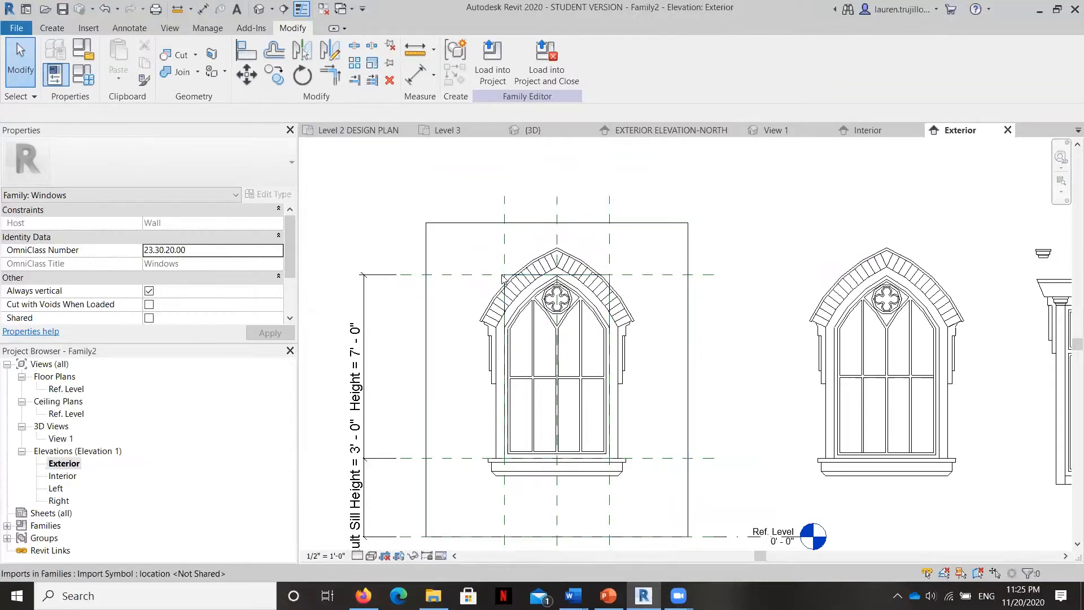
{"action": "left_click_drag", "start_coordinate": [402, 202], "coordinate": [519, 296]}
{"action": "left_click_drag", "start_coordinate": [479, 242], "coordinate": [413, 210]}
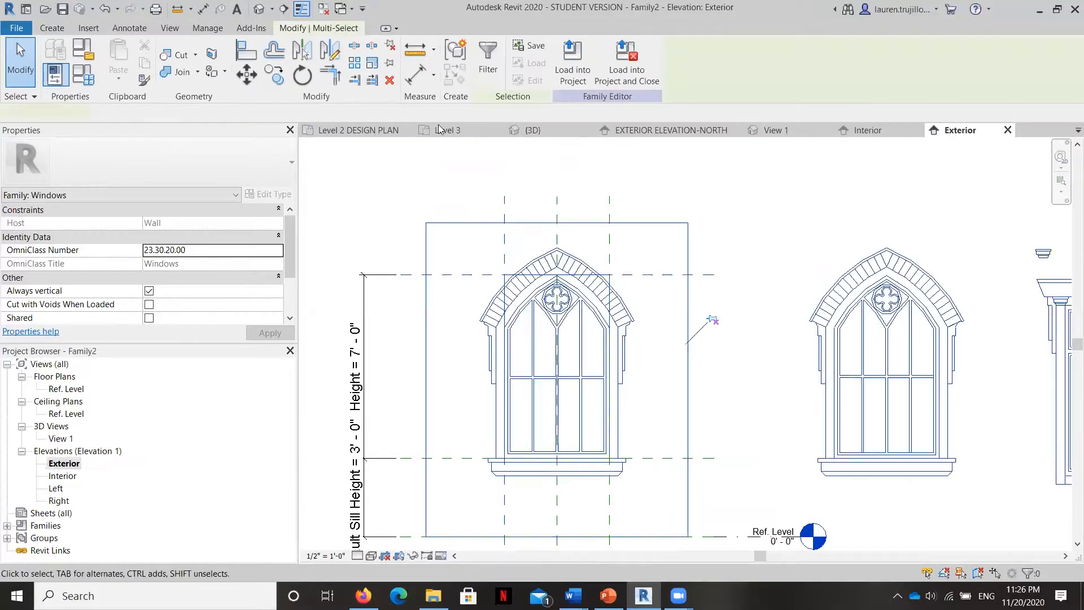
{"action": "left_click", "coordinate": [488, 51]}
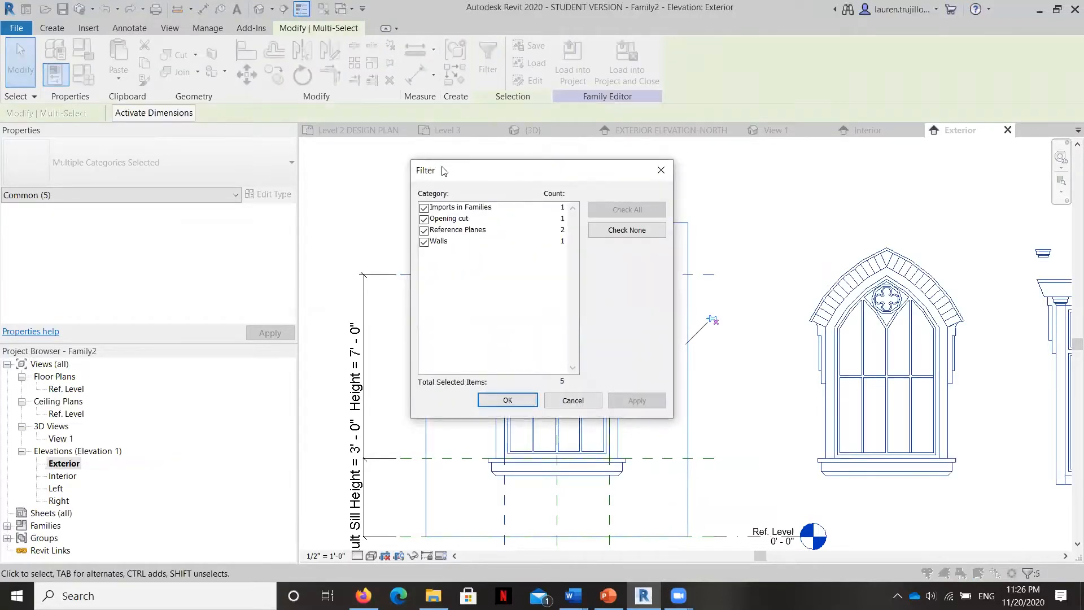
{"action": "left_click", "coordinate": [424, 230]}
{"action": "left_click", "coordinate": [423, 241]}
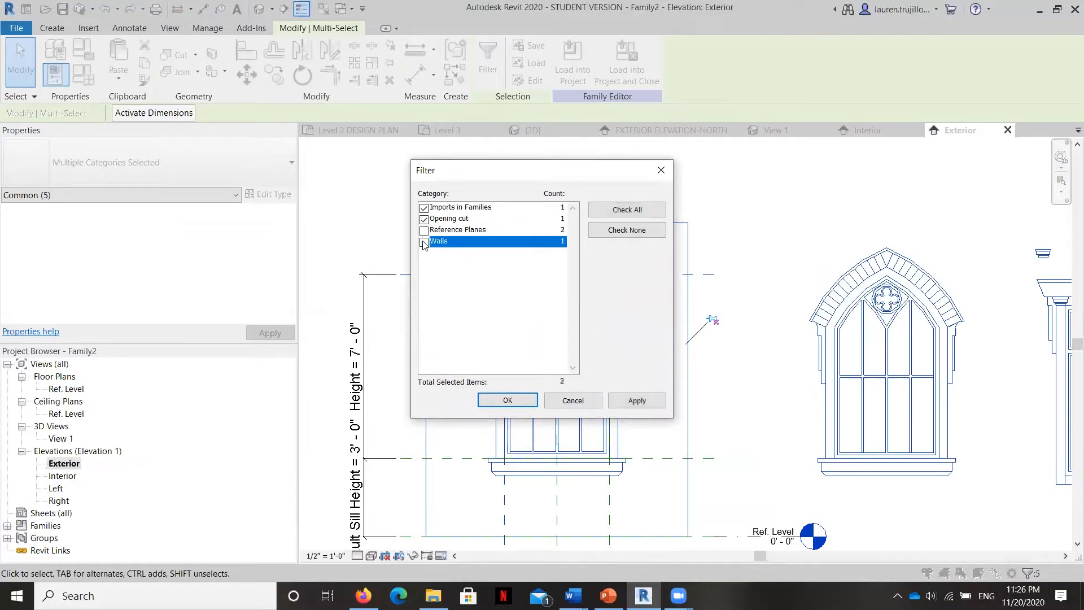
{"action": "left_click", "coordinate": [424, 208]}
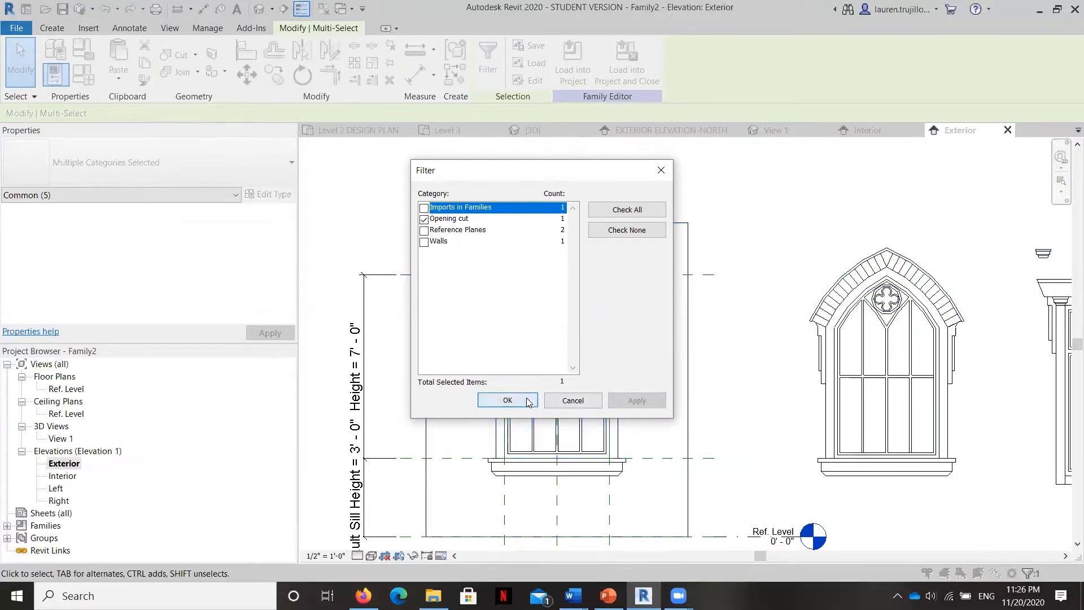
{"action": "left_click", "coordinate": [507, 400]}
{"action": "scroll", "coordinate": [525, 287], "scroll_direction": "up", "scroll_amount": 3}
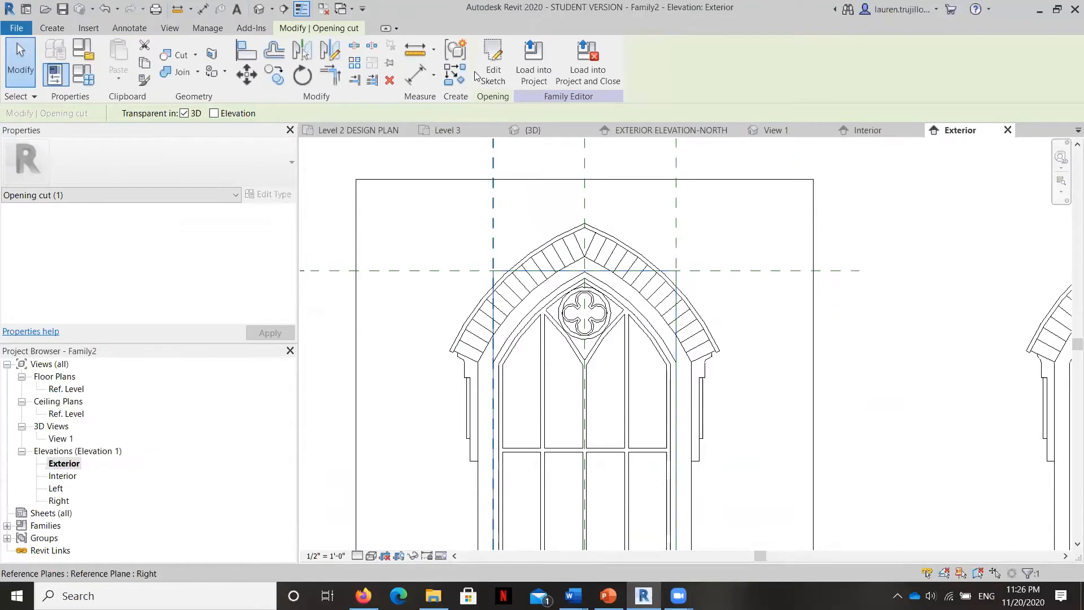
Edit the opening cut's sketch, deleting its top line and shortening both side lines to where the arch begins
{"action": "left_click", "coordinate": [493, 62]}
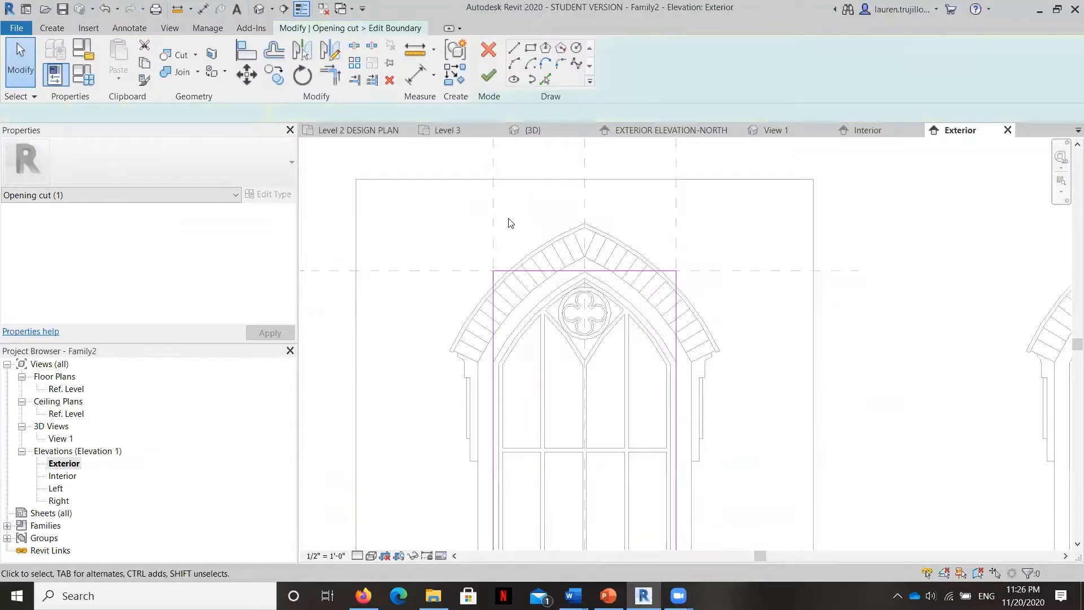
{"action": "left_click", "coordinate": [555, 270]}
{"action": "key", "text": "Escape"}
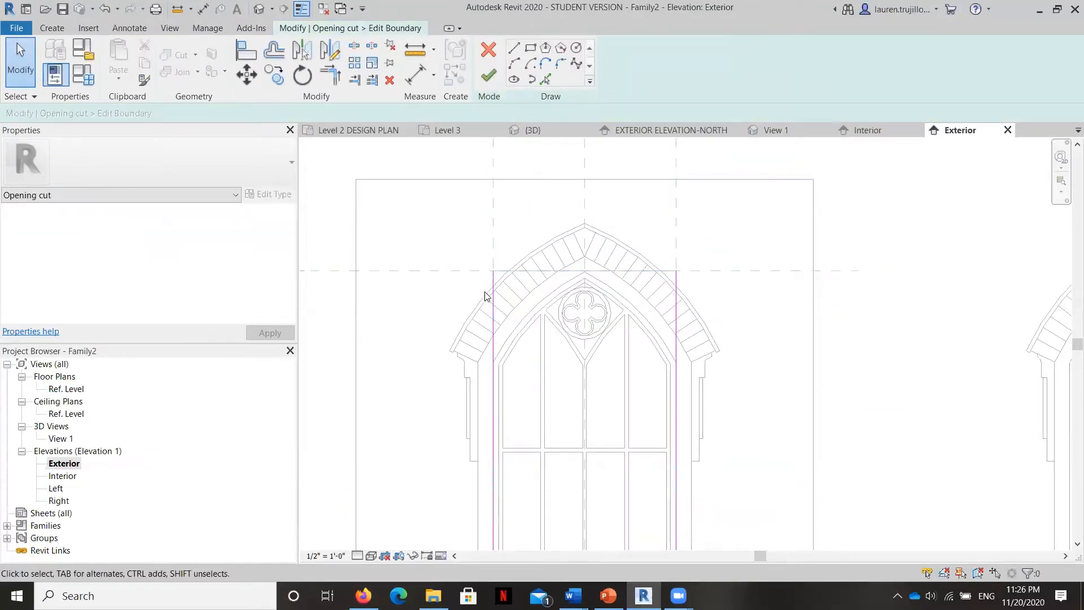
{"action": "left_click", "coordinate": [492, 283]}
{"action": "left_click_drag", "start_coordinate": [493, 271], "coordinate": [492, 362]}
{"action": "left_click", "coordinate": [676, 285]}
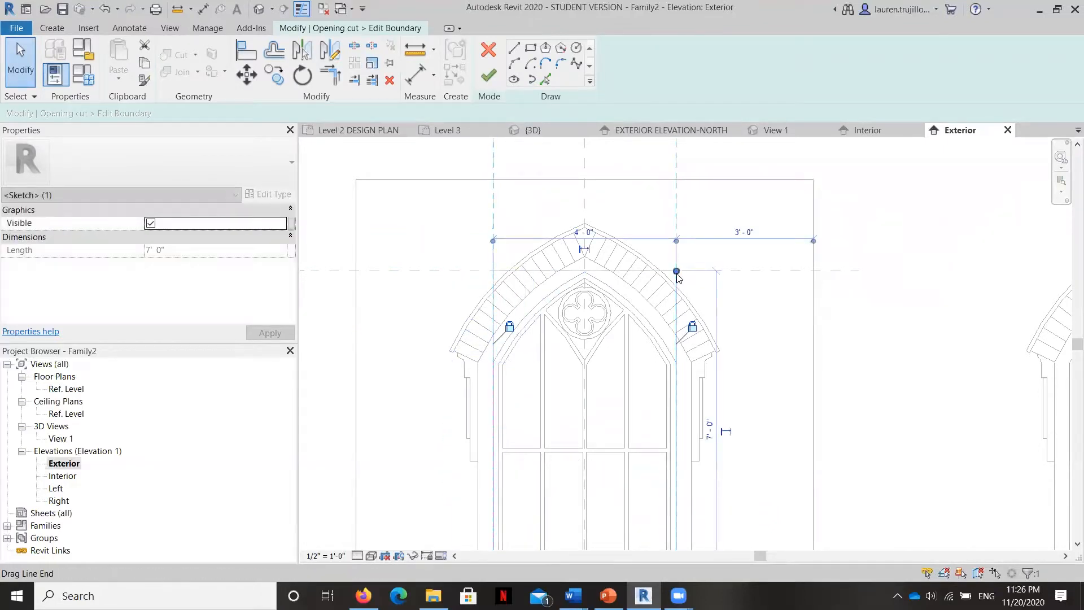
{"action": "left_click_drag", "start_coordinate": [675, 271], "coordinate": [676, 362]}
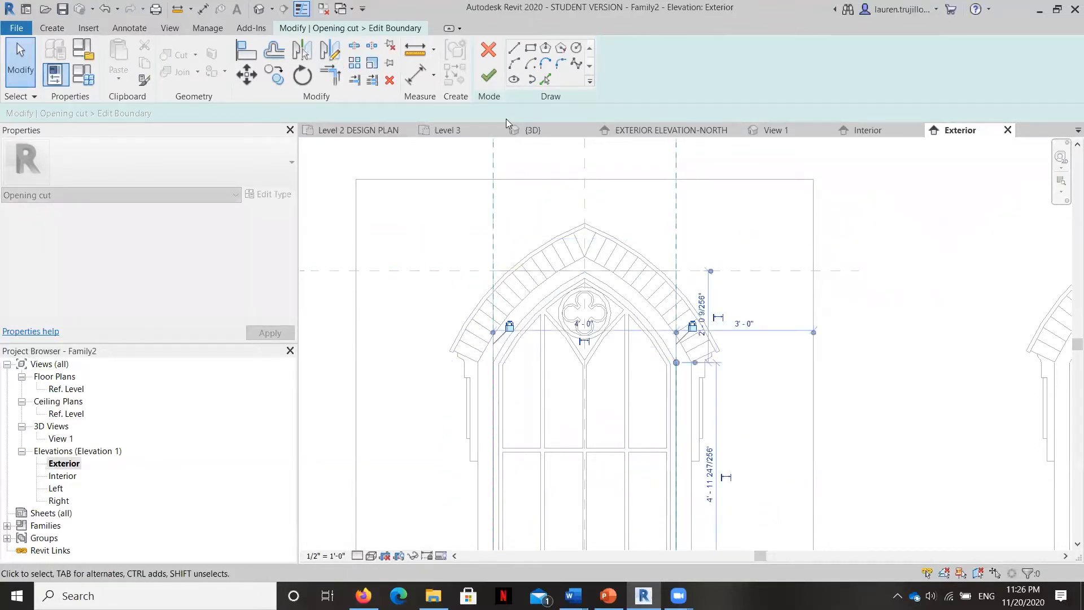
Close the opening boundary by picking the drawing's two arch curves above the side lines, and finish the sketch
{"action": "left_click", "coordinate": [545, 79]}
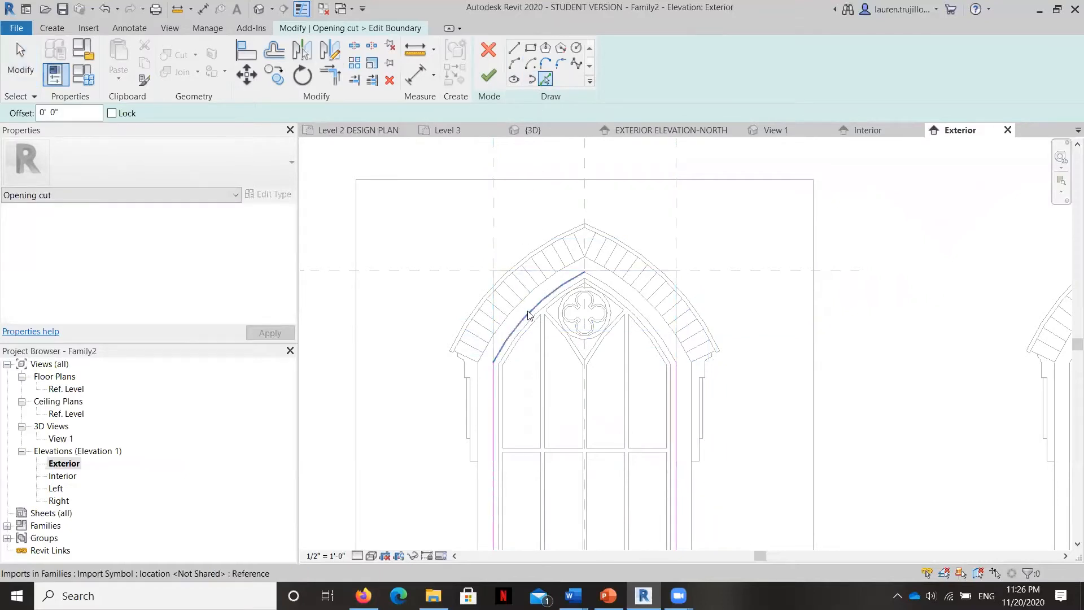
{"action": "left_click", "coordinate": [528, 314]}
{"action": "left_click", "coordinate": [627, 302]}
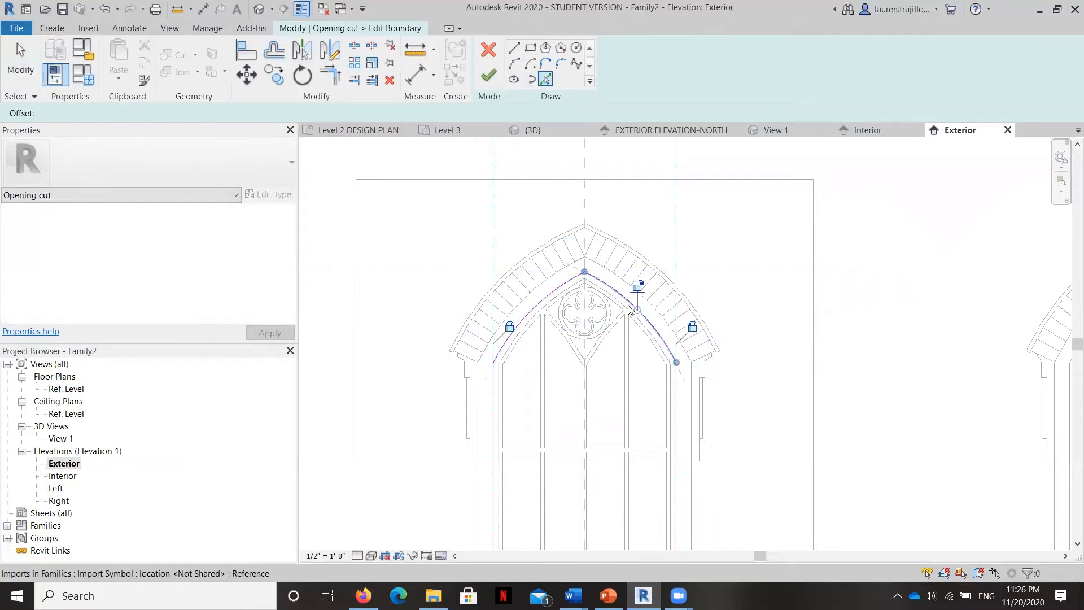
{"action": "left_click", "coordinate": [489, 75]}
{"action": "scroll", "coordinate": [476, 174], "scroll_direction": "down", "scroll_amount": 3}
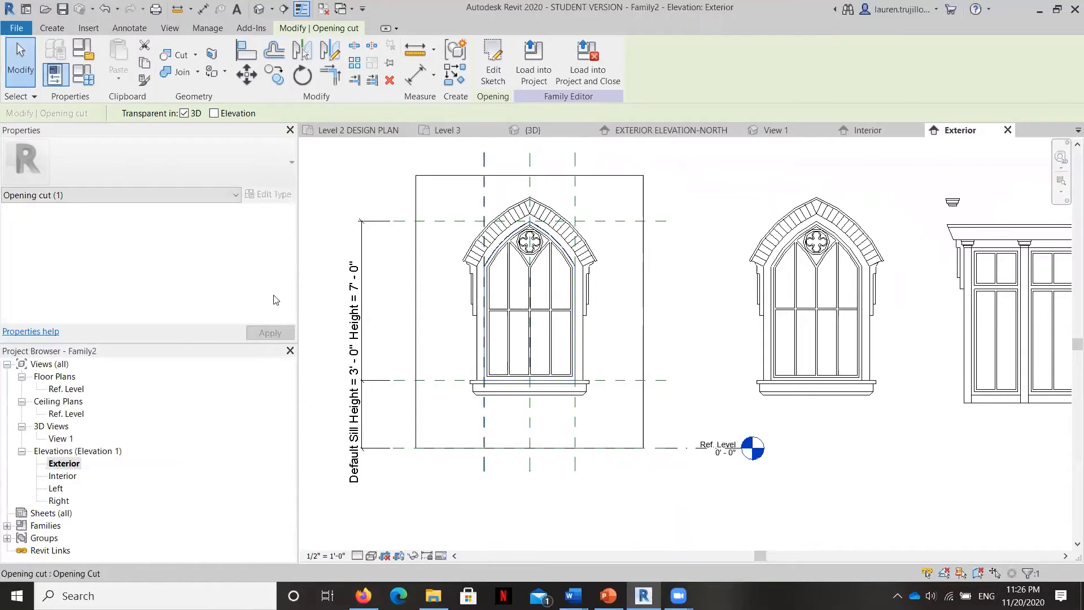
Examine the wall's exterior and interior sides and the flip control in the Ref. Level floor plan, and return to the Exterior elevation
{"action": "double_click", "coordinate": [67, 388]}
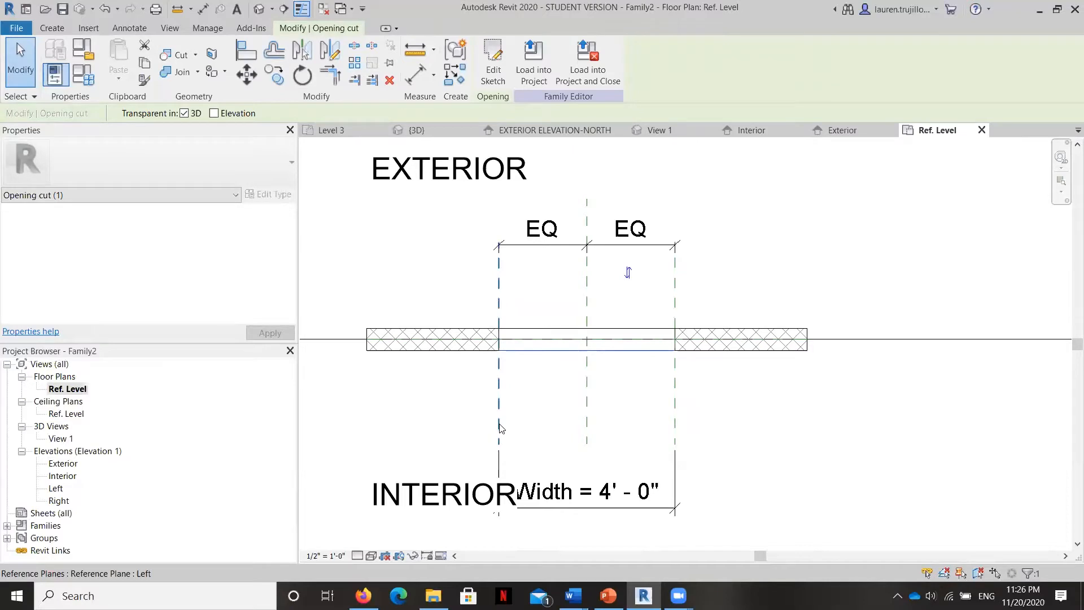
{"action": "left_click", "coordinate": [628, 273]}
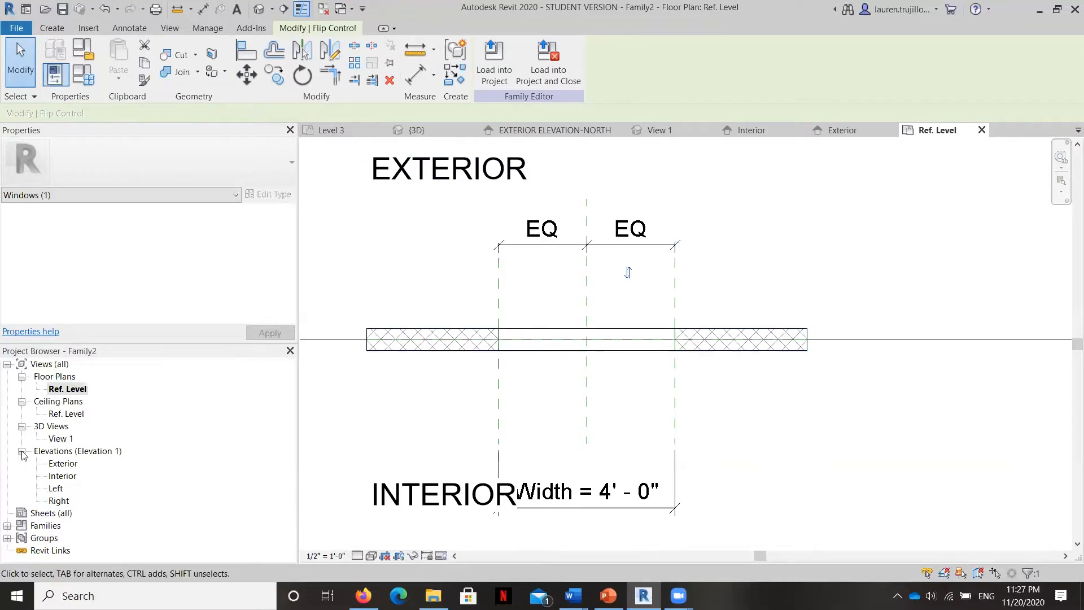
{"action": "double_click", "coordinate": [64, 464]}
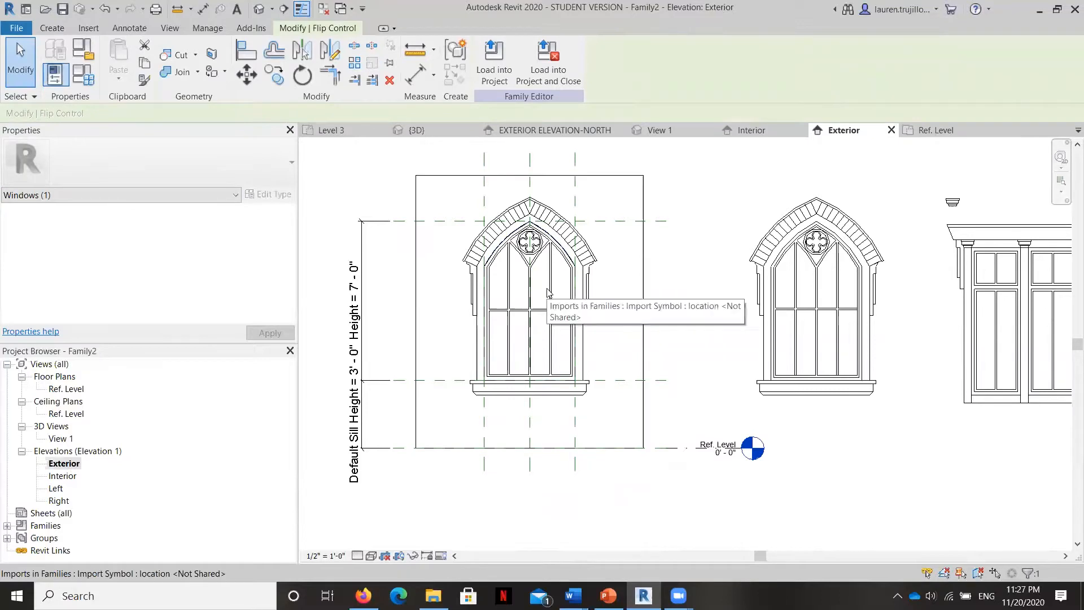
Start an extrusion sketch over the first arched window in the Exterior elevation
{"action": "scroll", "coordinate": [544, 297], "scroll_direction": "up", "scroll_amount": 3}
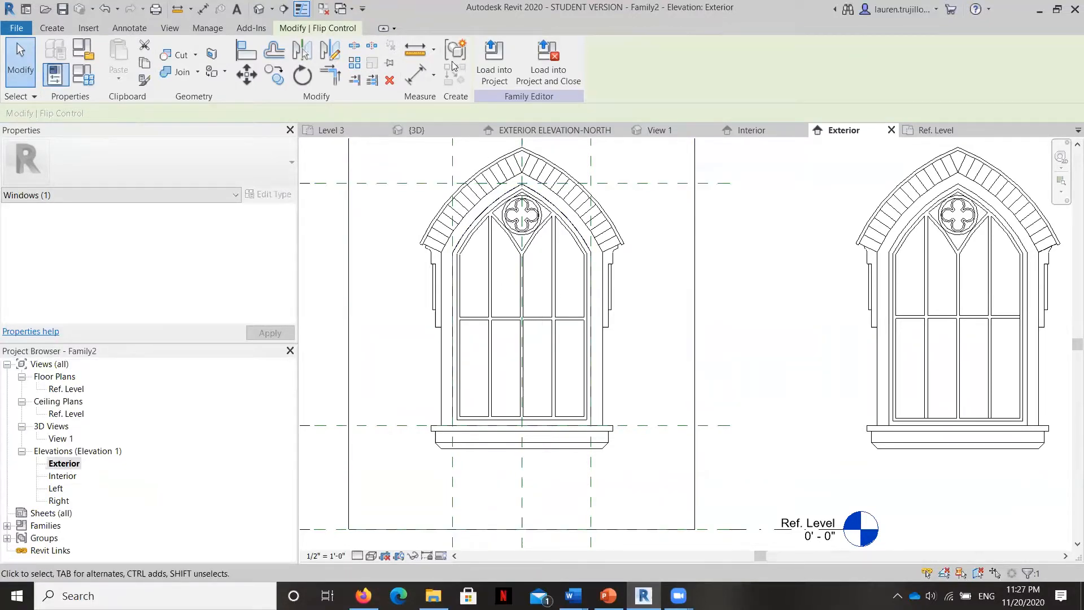
{"action": "left_click", "coordinate": [55, 29]}
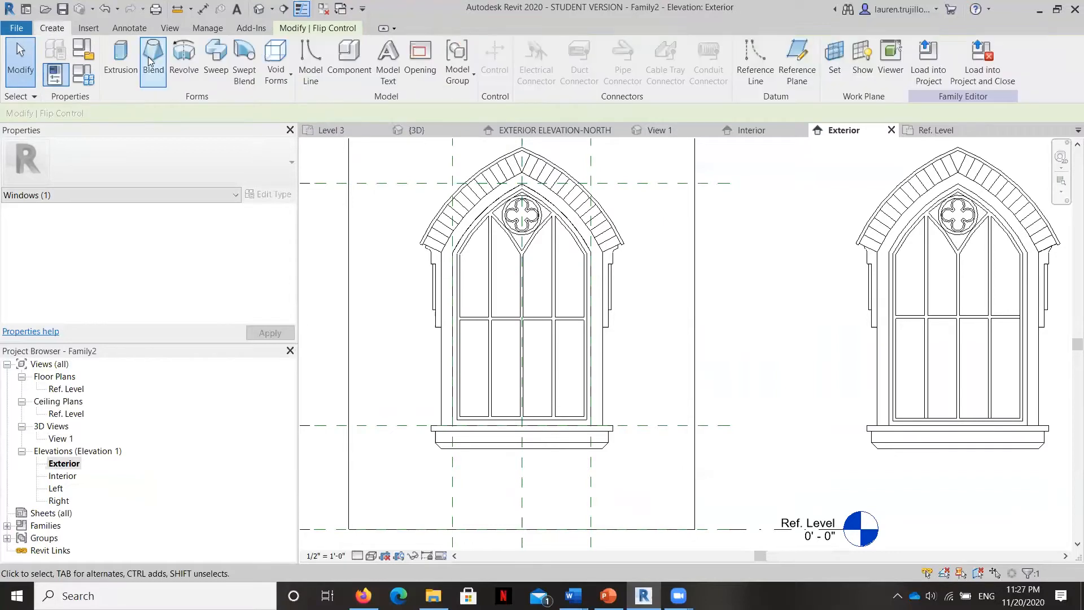
{"action": "left_click", "coordinate": [122, 61]}
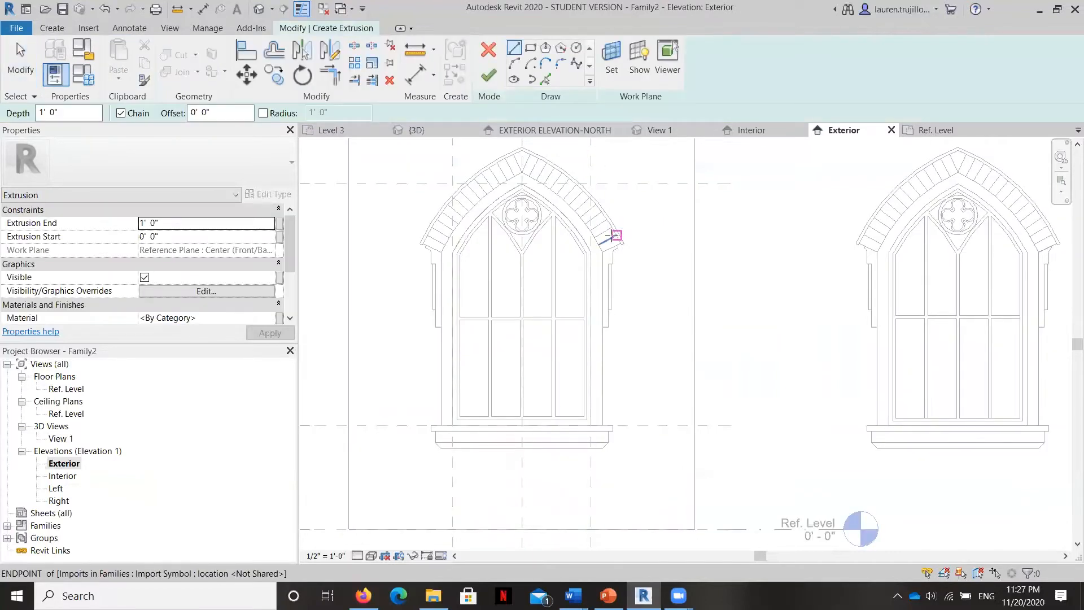
{"action": "scroll", "coordinate": [607, 240], "scroll_direction": "up", "scroll_amount": 4}
{"action": "scroll", "coordinate": [580, 225], "scroll_direction": "up", "scroll_amount": 2}
{"action": "middle_click_drag", "start_coordinate": [581, 234], "coordinate": [729, 242]}
{"action": "scroll", "coordinate": [692, 242], "scroll_direction": "down", "scroll_amount": 1}
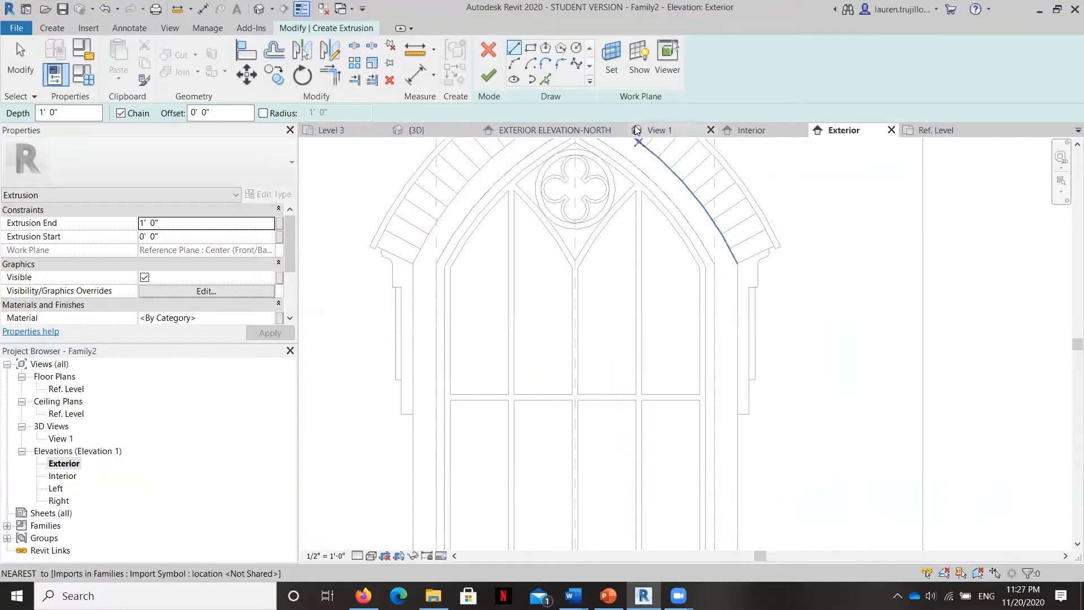
Inspect the arched opening through the host wall in the default 3D view and return to the Exterior elevation
{"action": "left_click", "coordinate": [169, 29]}
{"action": "left_click", "coordinate": [128, 60]}
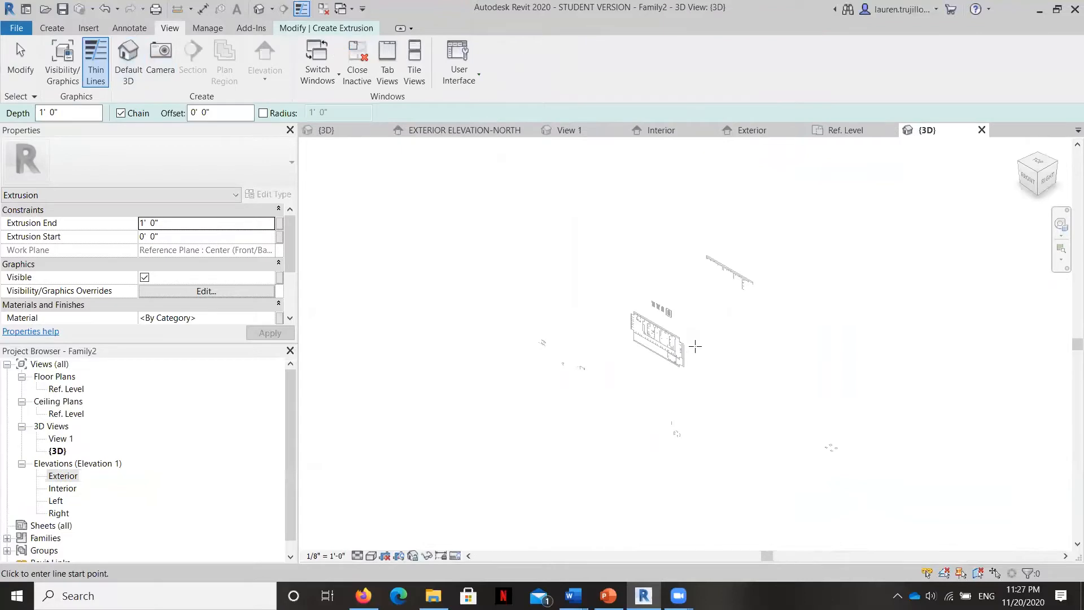
{"action": "scroll", "coordinate": [700, 338], "scroll_direction": "up", "scroll_amount": 6}
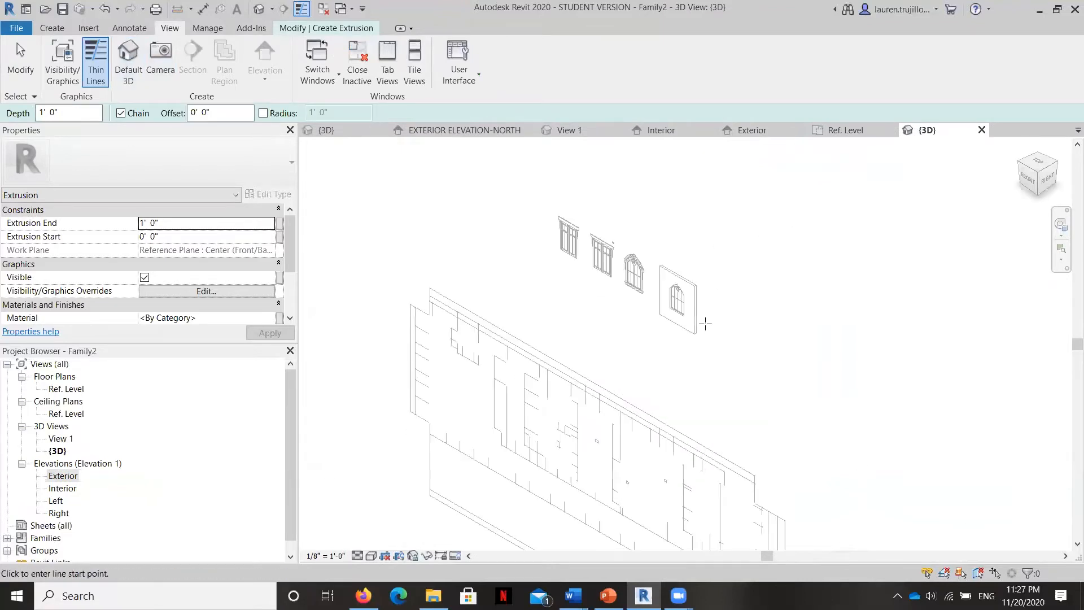
{"action": "scroll", "coordinate": [703, 325], "scroll_direction": "up", "scroll_amount": 2}
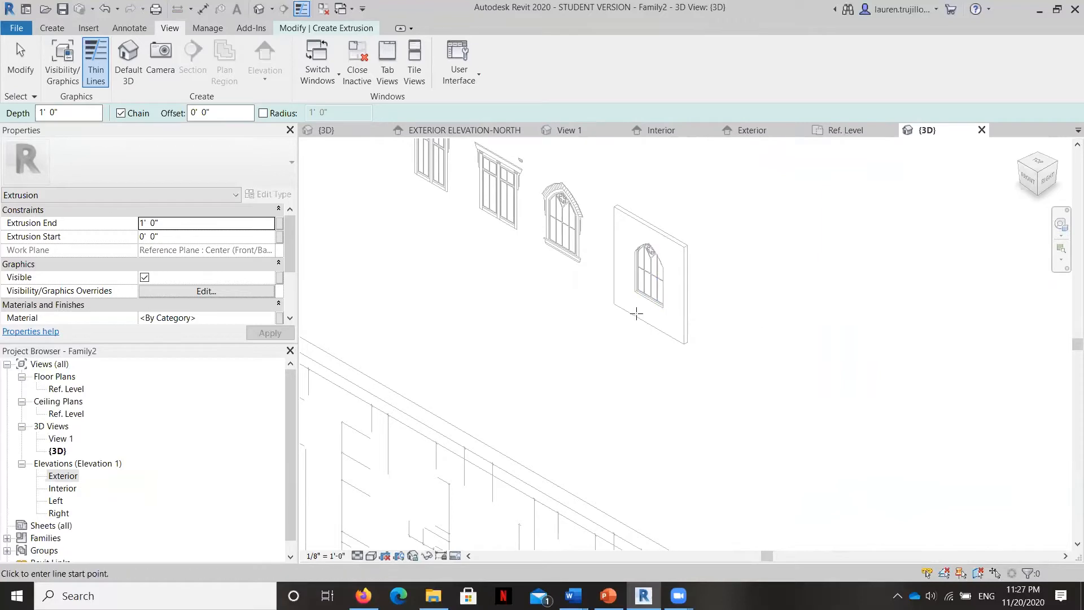
{"action": "scroll", "coordinate": [678, 269], "scroll_direction": "up", "scroll_amount": 3}
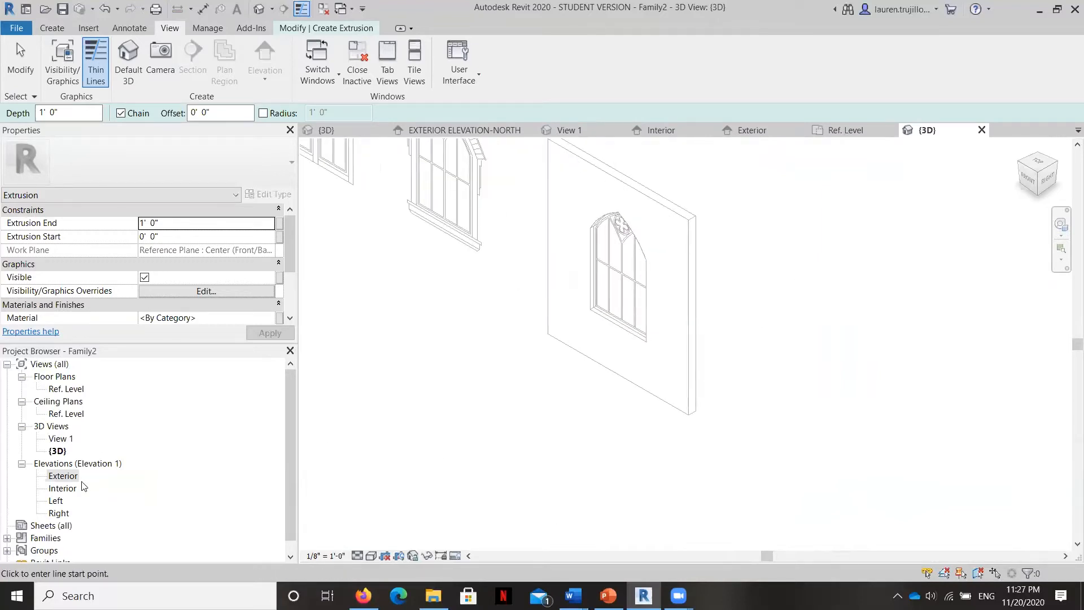
{"action": "double_click", "coordinate": [61, 476]}
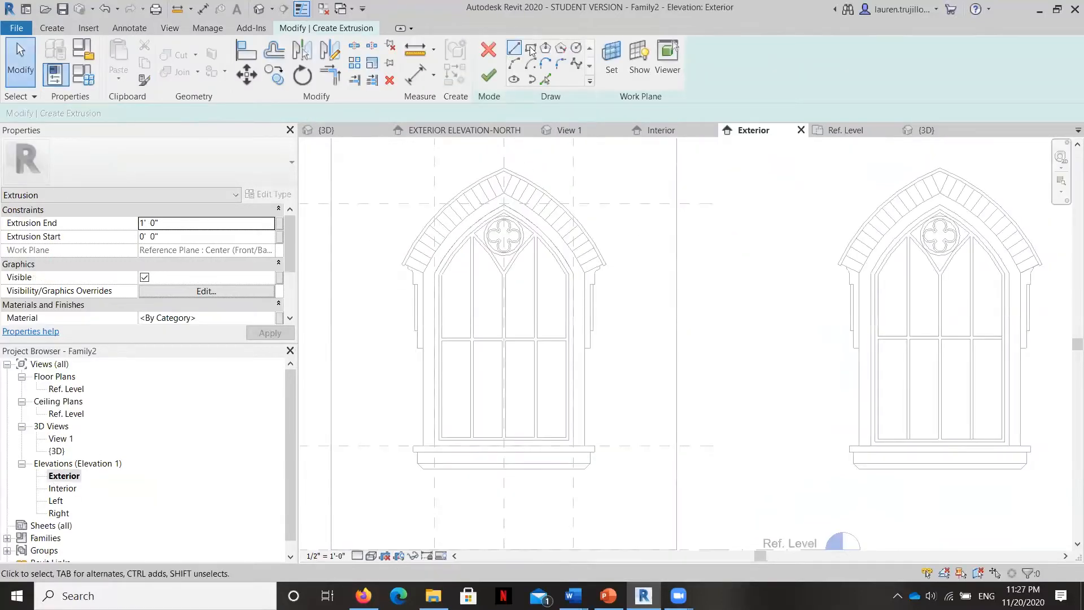
Trace the two upper arched panes on the window's right half by picking the drawing's curves and straight lines
{"action": "left_click", "coordinate": [545, 79]}
{"action": "scroll", "coordinate": [511, 261], "scroll_direction": "up", "scroll_amount": 4}
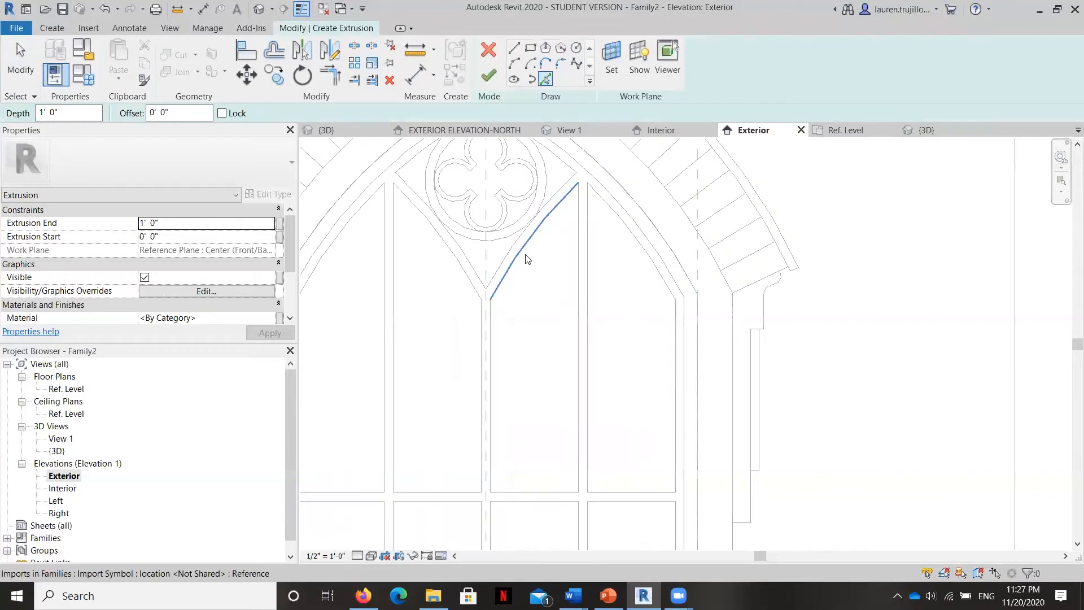
{"action": "left_click", "coordinate": [526, 259]}
{"action": "left_click", "coordinate": [579, 248]}
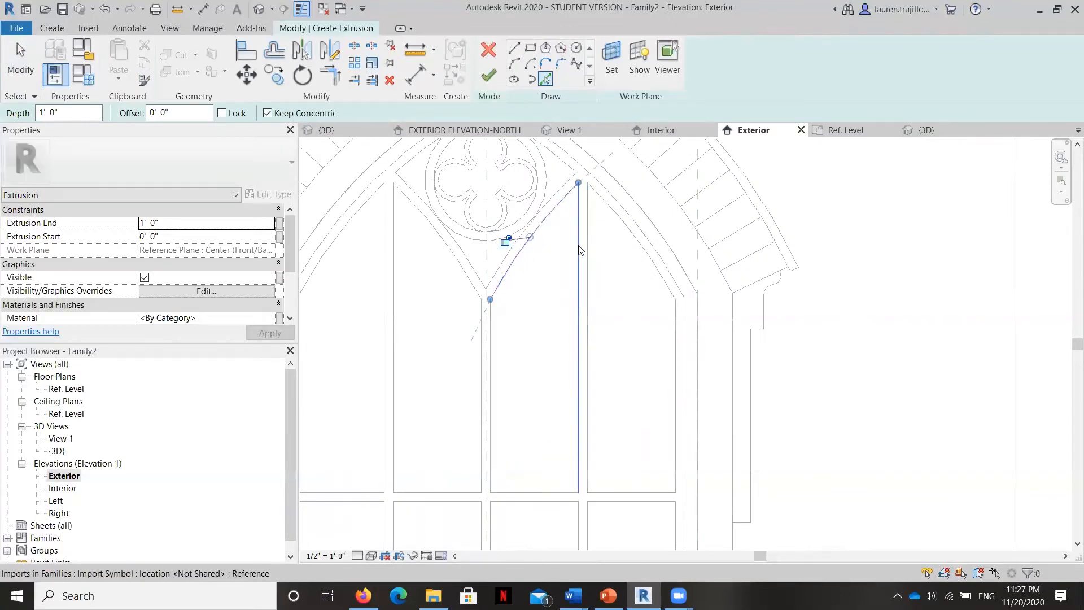
{"action": "left_click", "coordinate": [586, 252]}
{"action": "left_click", "coordinate": [632, 228]}
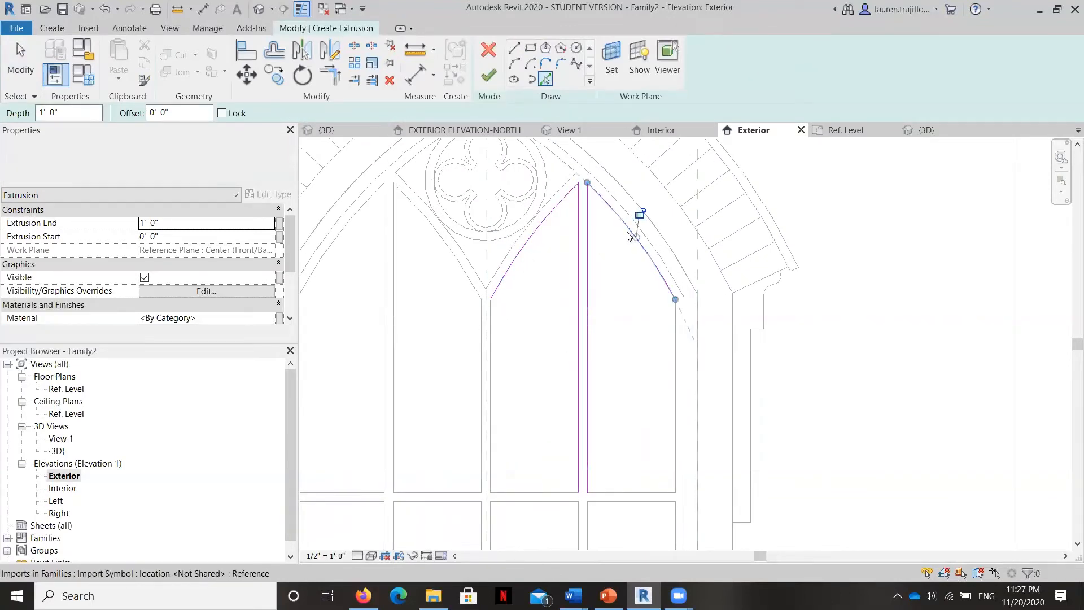
{"action": "left_click", "coordinate": [677, 341]}
{"action": "left_click", "coordinate": [547, 492]}
{"action": "left_click", "coordinate": [491, 436]}
Trace the two upper arched panes on the window's left half by picking the drawing's curves and straight edges
{"action": "left_click", "coordinate": [469, 285]}
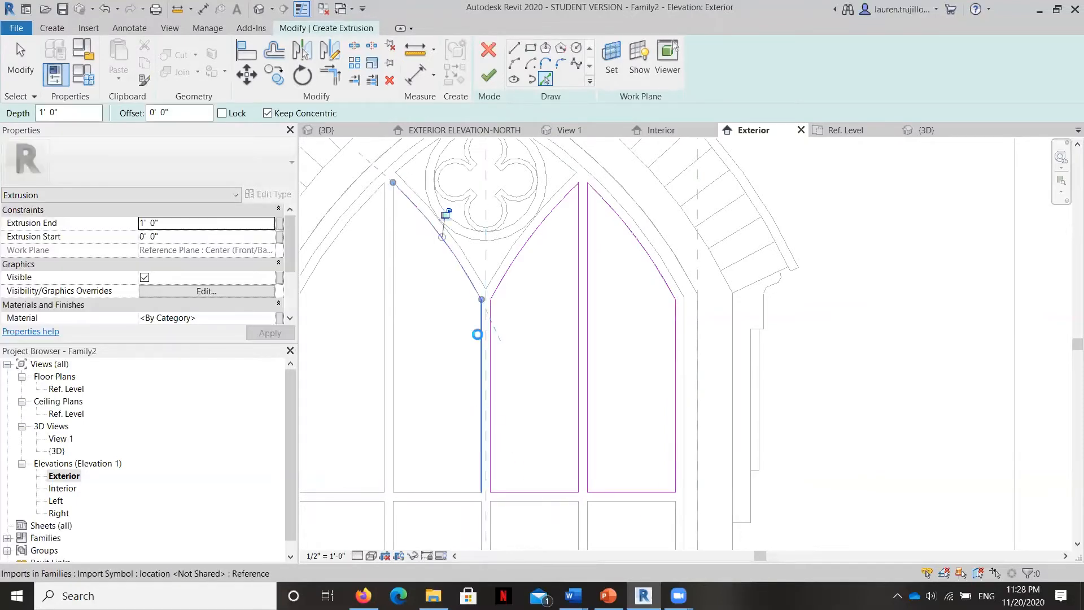
{"action": "left_click", "coordinate": [480, 334]}
{"action": "left_click", "coordinate": [393, 339]}
{"action": "left_click", "coordinate": [418, 491]}
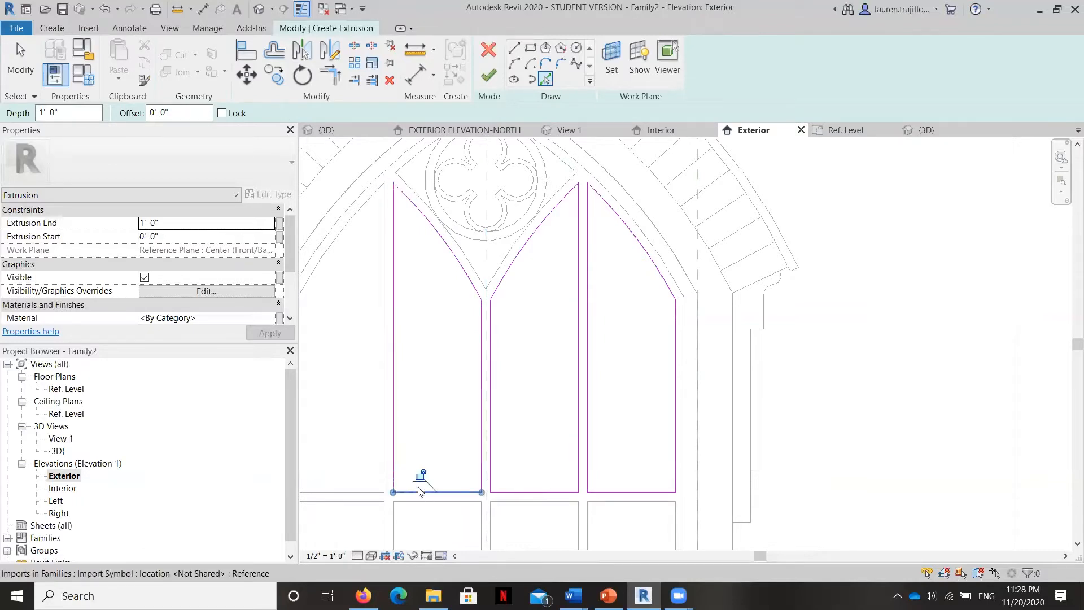
{"action": "left_click", "coordinate": [384, 339]}
{"action": "left_click", "coordinate": [348, 234]}
{"action": "mouse_move", "coordinate": [411, 242]}
{"action": "middle_mouse_down"}
{"action": "mouse_move", "coordinate": [515, 186]}
{"action": "mouse_move", "coordinate": [500, 183]}
{"action": "middle_mouse_up"}
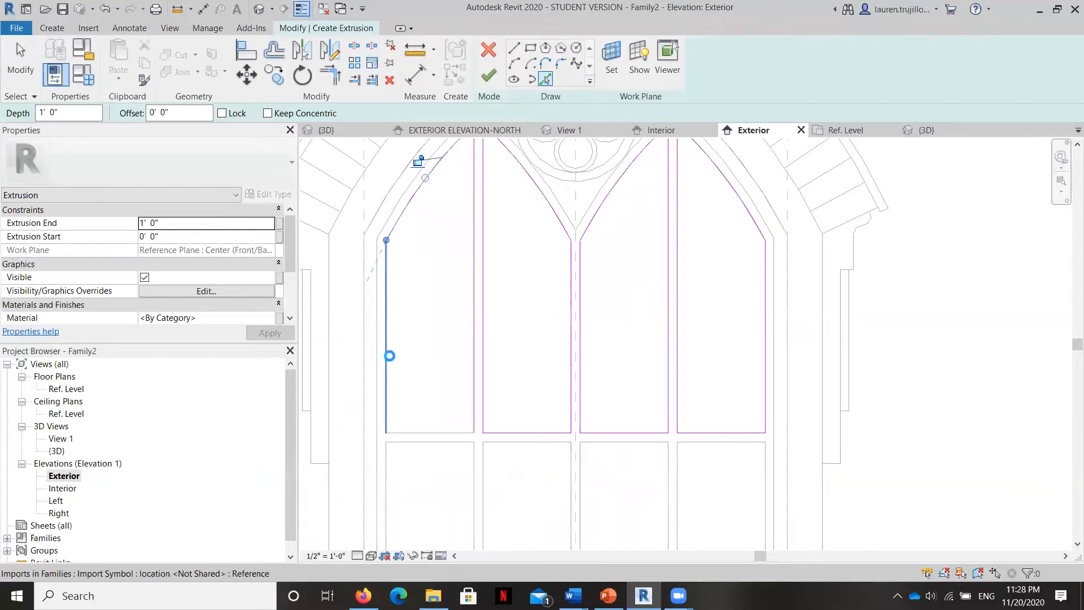
Pick the top edges and vertical sides of the four lower rectangular panes from the drawing
{"action": "left_click", "coordinate": [433, 442]}
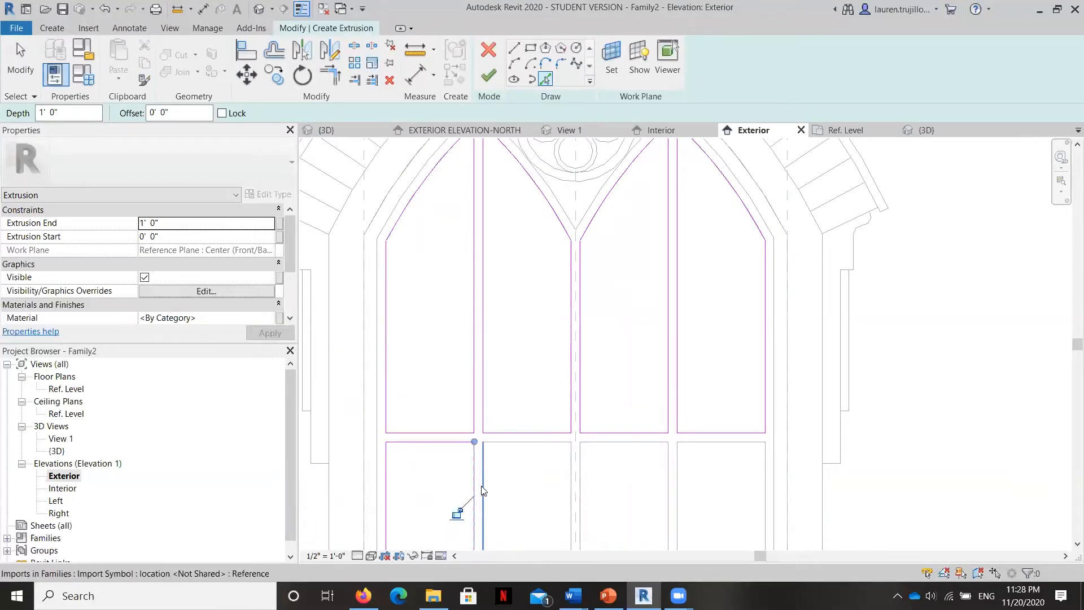
{"action": "left_click", "coordinate": [525, 442]}
{"action": "left_click", "coordinate": [604, 442]}
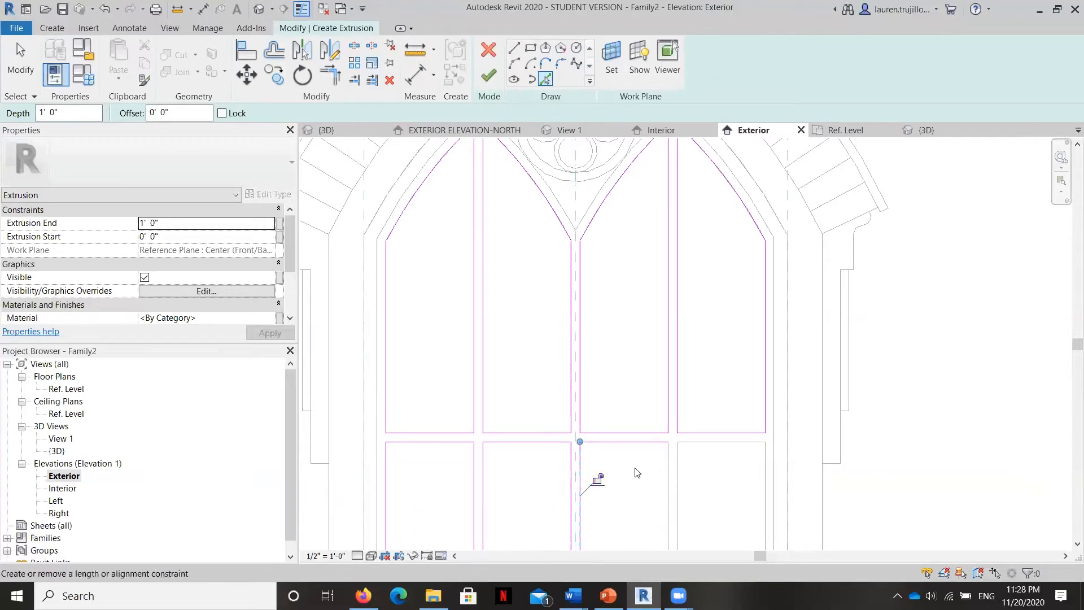
{"action": "left_click", "coordinate": [705, 444]}
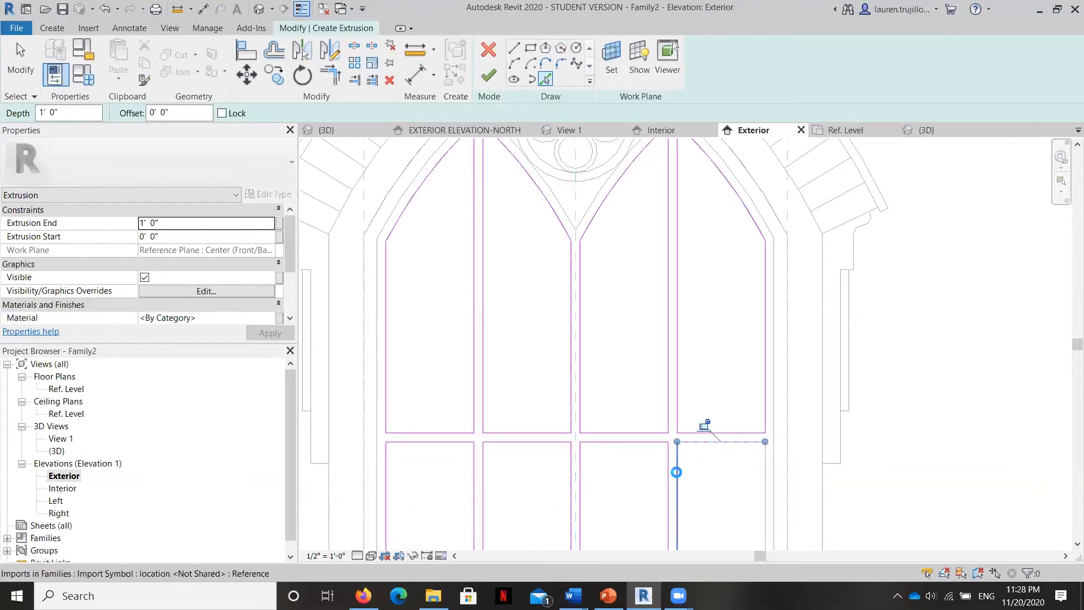
{"action": "left_click", "coordinate": [765, 490]}
Close the four lower panes by picking their bottom edges in the drawing
{"action": "scroll", "coordinate": [642, 237], "scroll_direction": "down", "scroll_amount": 3}
{"action": "scroll", "coordinate": [649, 467], "scroll_direction": "up", "scroll_amount": 2}
{"action": "left_click", "coordinate": [693, 484]}
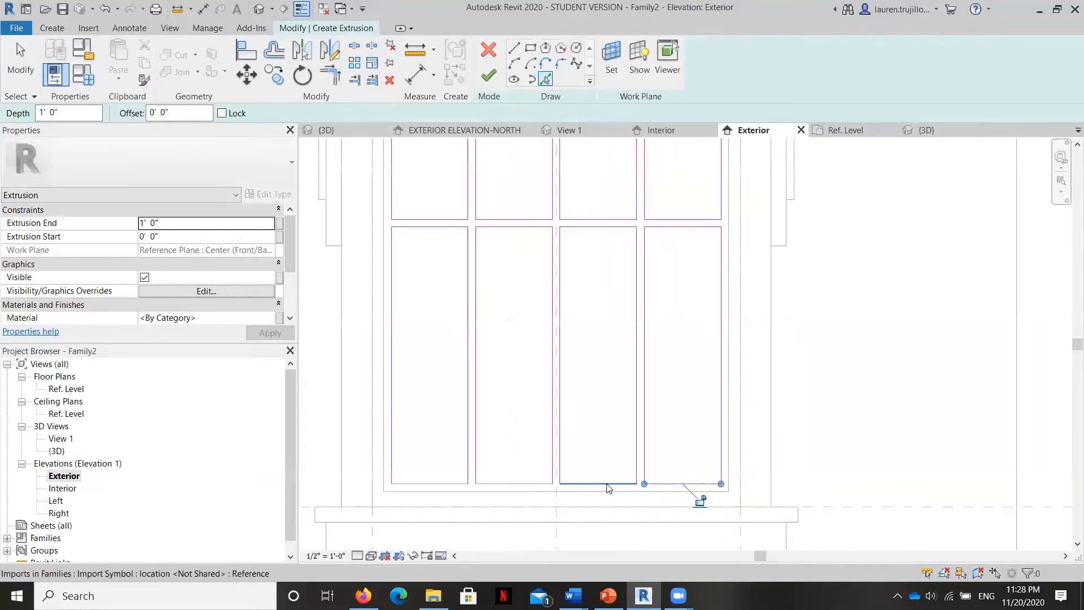
{"action": "left_click", "coordinate": [528, 483]}
{"action": "left_click", "coordinate": [430, 484]}
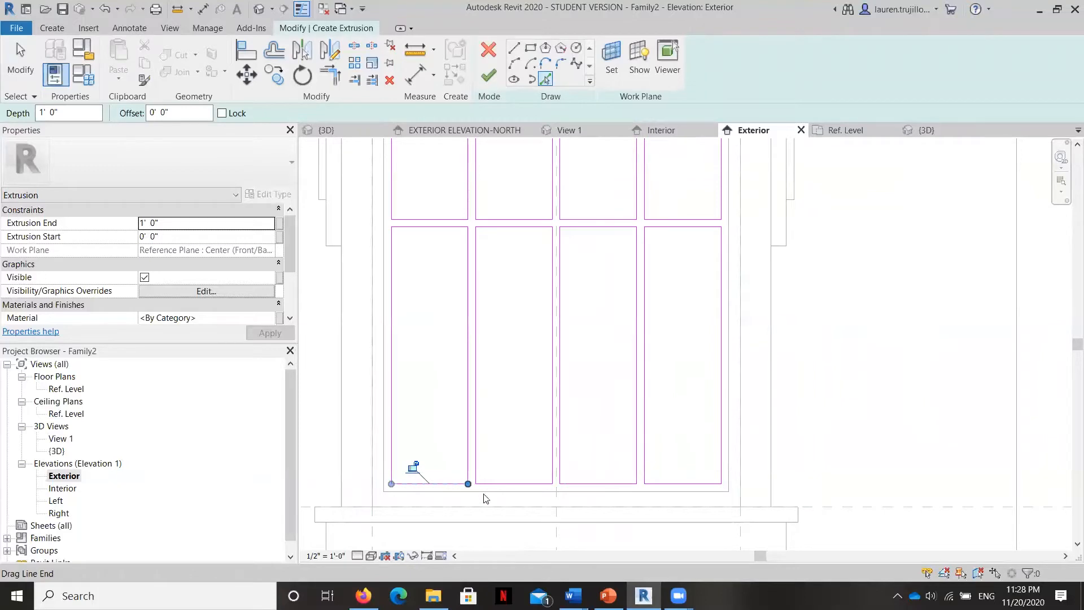
Pick the window frame's outer left arch curve and left vertical edge
{"action": "scroll", "coordinate": [483, 496], "scroll_direction": "down", "scroll_amount": 2}
{"action": "scroll", "coordinate": [427, 223], "scroll_direction": "up", "scroll_amount": 2}
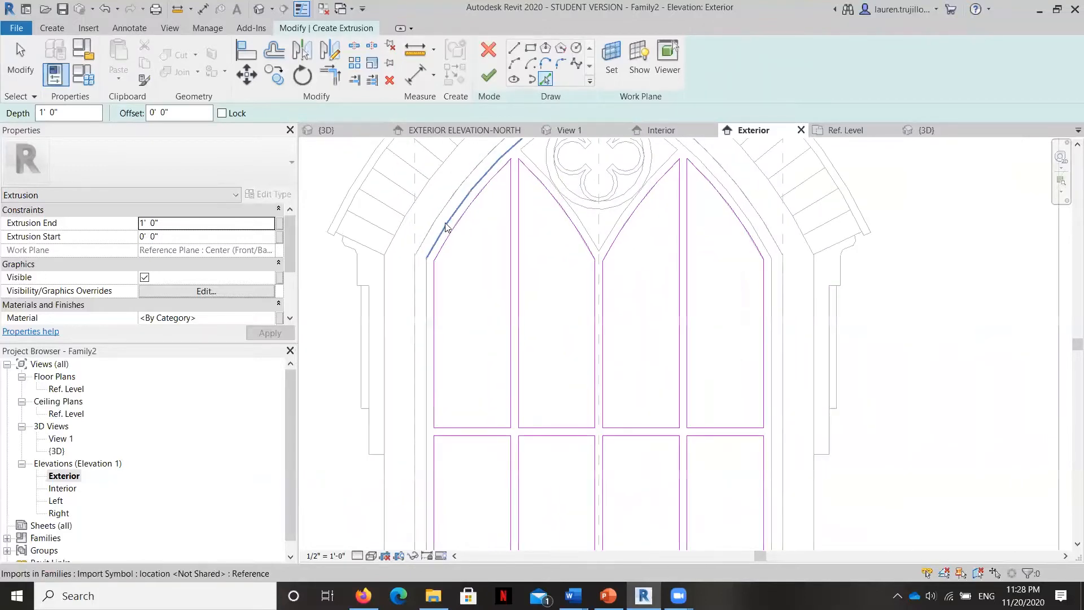
{"action": "left_click", "coordinate": [446, 228]}
{"action": "left_click", "coordinate": [426, 290]}
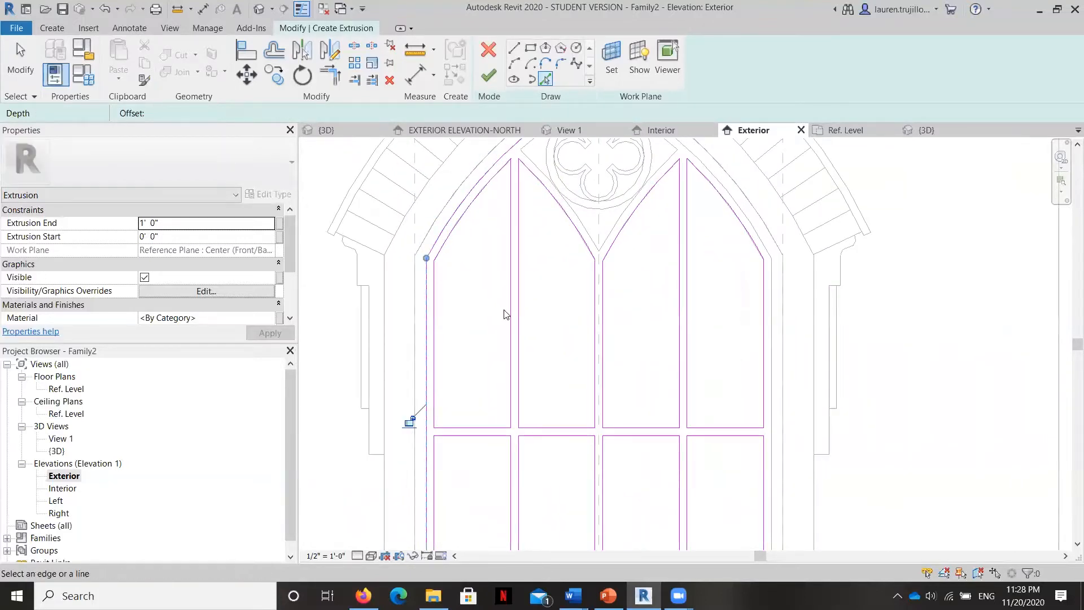
Trace the four curved sides of the diamond opening around the quatrefoil and pick the frame's outer right arch curve
{"action": "middle_click_drag", "start_coordinate": [720, 286], "coordinate": [672, 365]}
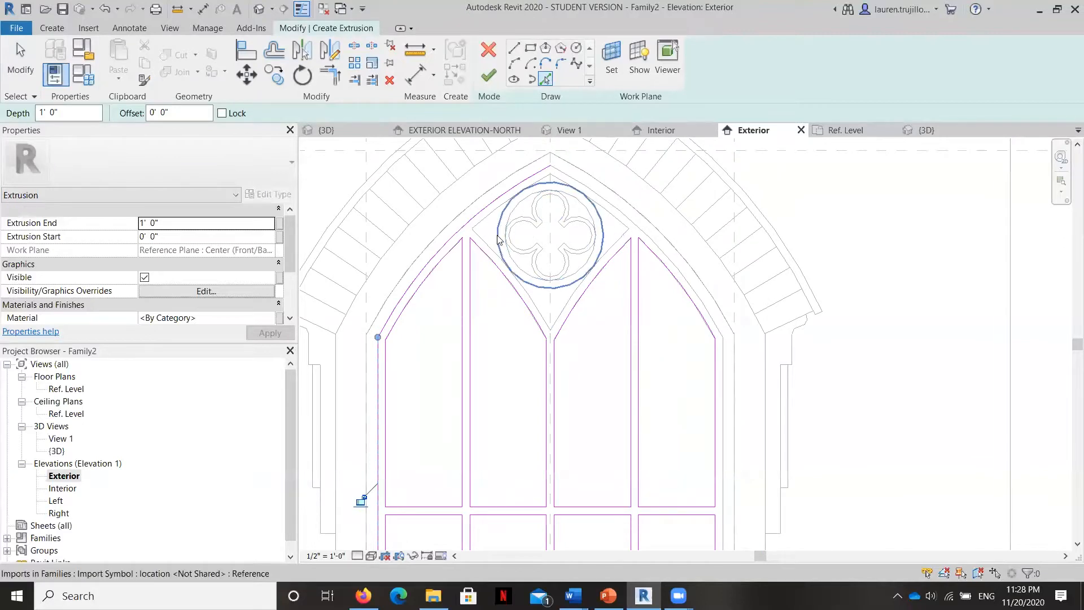
{"action": "left_click", "coordinate": [508, 201]}
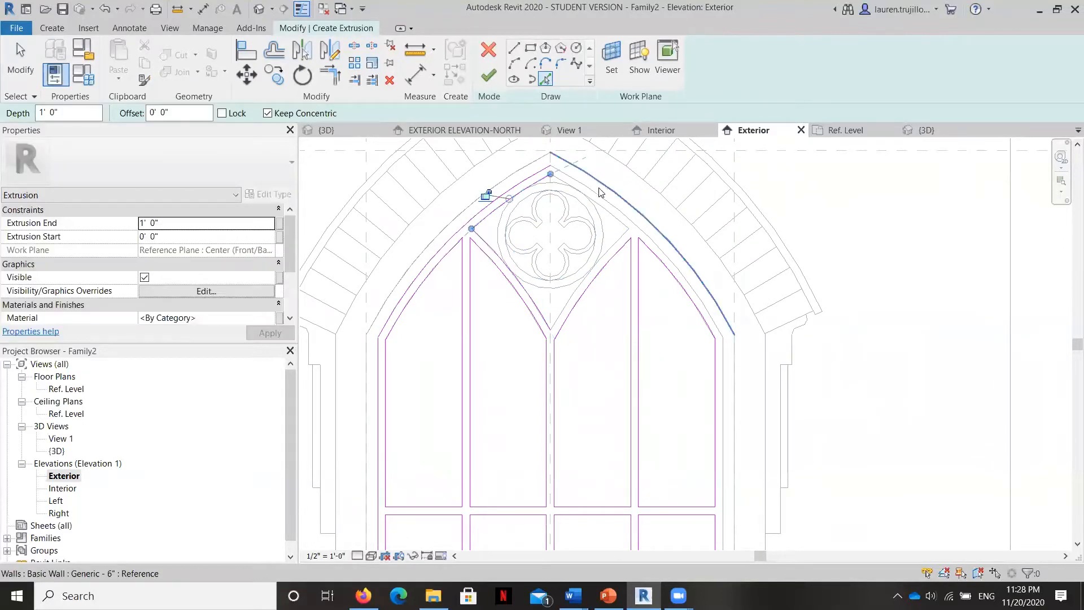
{"action": "scroll", "coordinate": [607, 200], "scroll_direction": "up", "scroll_amount": 2}
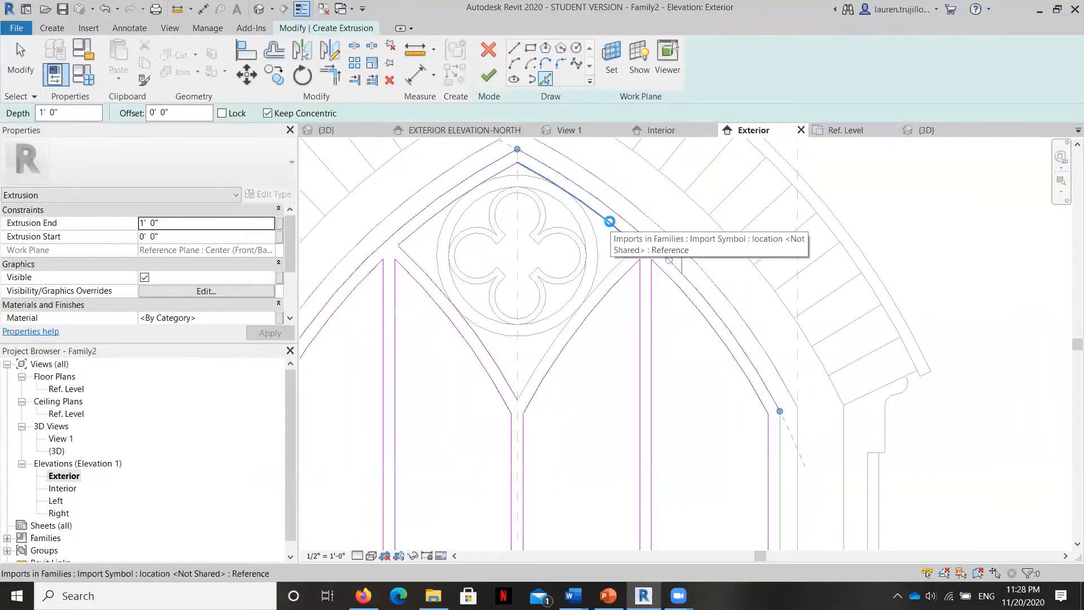
{"action": "scroll", "coordinate": [658, 235], "scroll_direction": "down", "scroll_amount": 2}
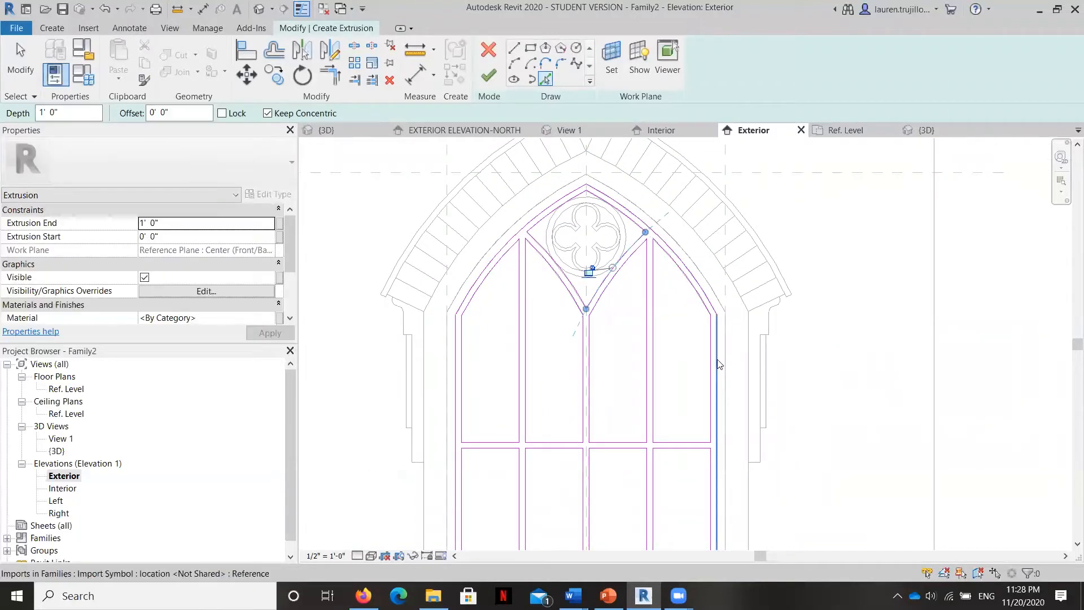
Close the frame's outer boundary by picking its right vertical edge and the bottom line above the sill
{"action": "scroll", "coordinate": [601, 375], "scroll_direction": "down", "scroll_amount": 2}
{"action": "scroll", "coordinate": [593, 395], "scroll_direction": "up", "scroll_amount": 2}
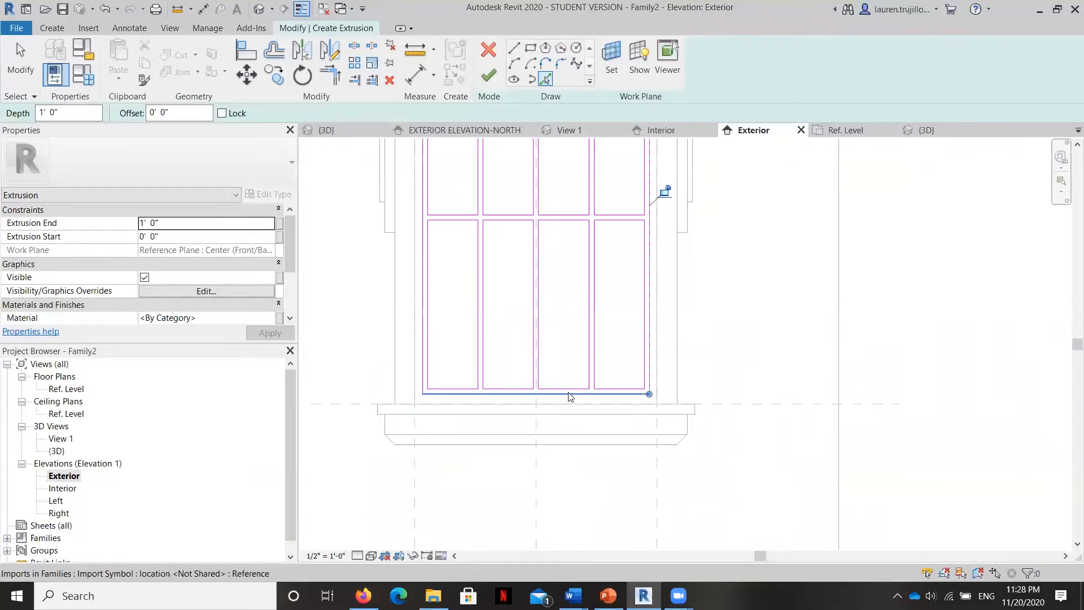
{"action": "left_click", "coordinate": [570, 394]}
Pick the inner and outer arcs of the quatrefoil's top and left lobes
{"action": "middle_click_drag", "start_coordinate": [572, 366], "coordinate": [578, 516]}
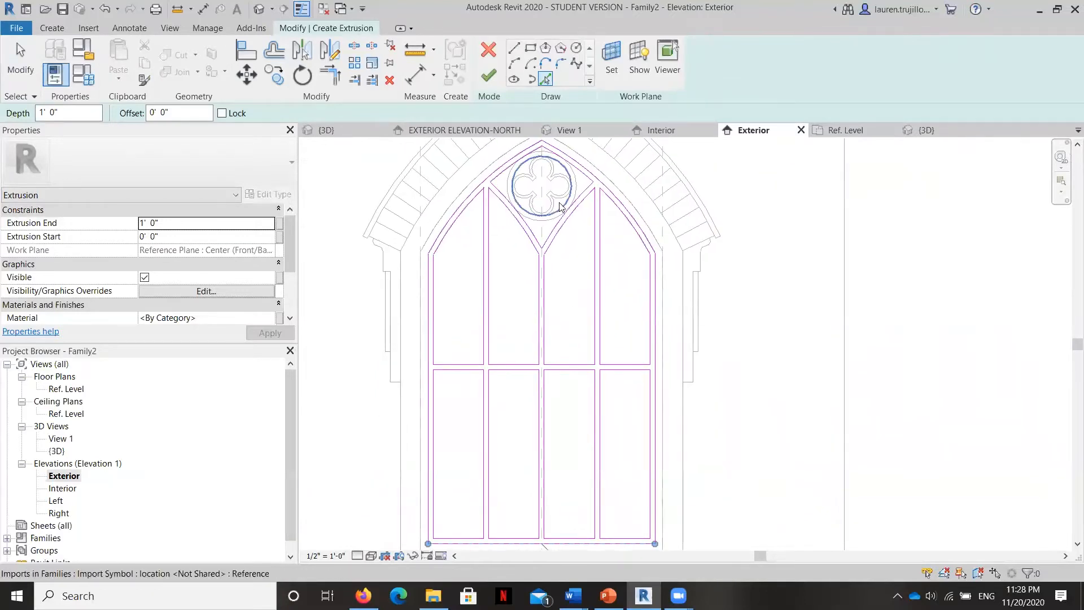
{"action": "scroll", "coordinate": [560, 206], "scroll_direction": "up", "scroll_amount": 1}
{"action": "scroll", "coordinate": [553, 288], "scroll_direction": "up", "scroll_amount": 3}
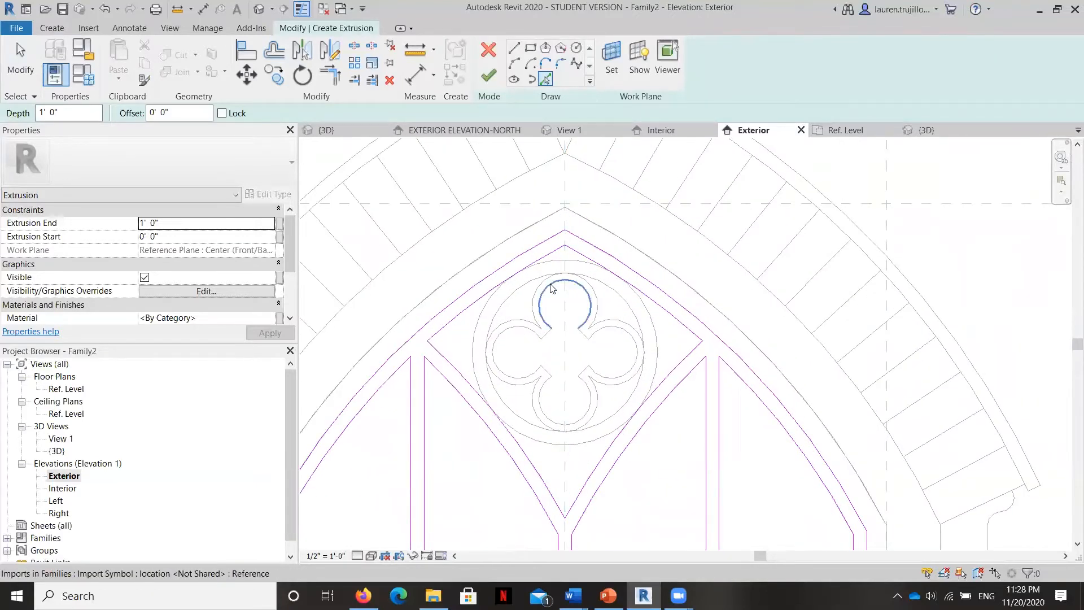
{"action": "left_click", "coordinate": [542, 290]}
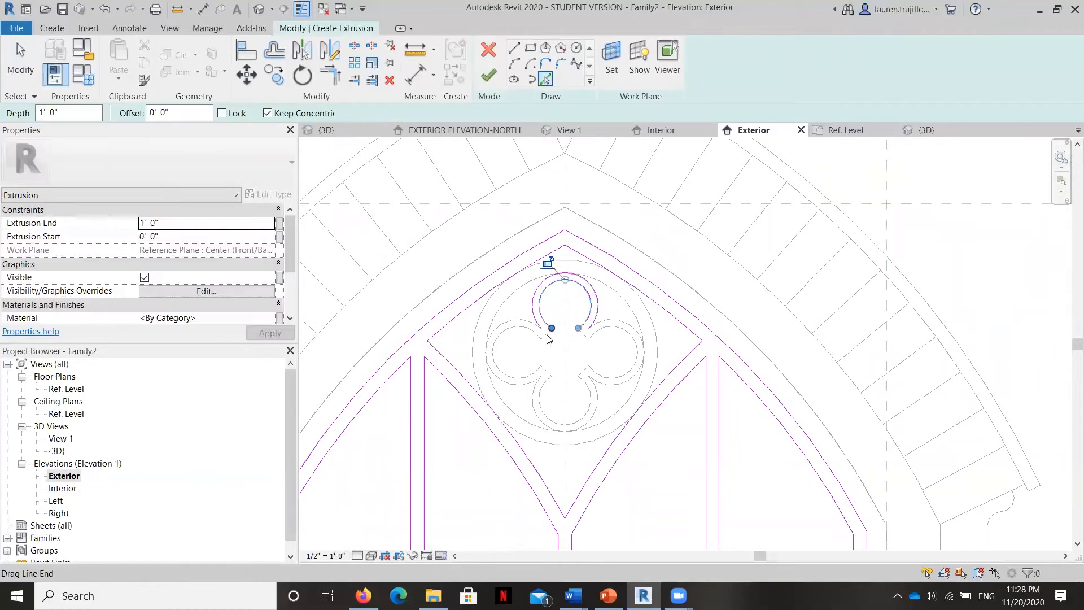
{"action": "left_click", "coordinate": [521, 325]}
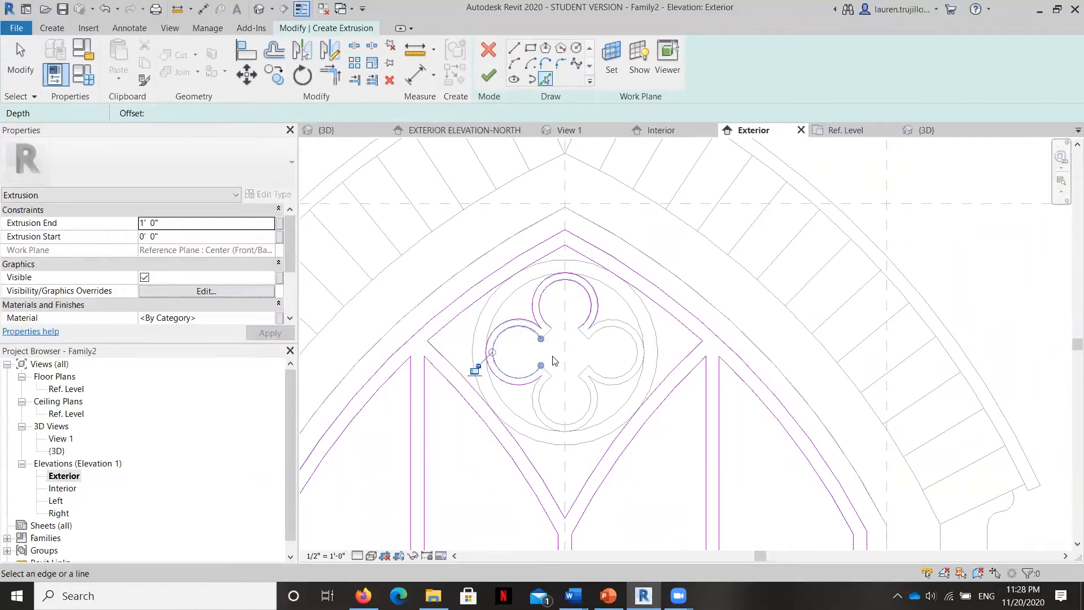
Complete the quatrefoil by picking the bottom and right lobes' arcs and the short diagonal lines joining the lobes
{"action": "scroll", "coordinate": [548, 404], "scroll_direction": "up", "scroll_amount": 1}
{"action": "scroll", "coordinate": [548, 404], "scroll_direction": "up", "scroll_amount": 2}
{"action": "left_click", "coordinate": [569, 437]}
{"action": "left_click", "coordinate": [647, 377]}
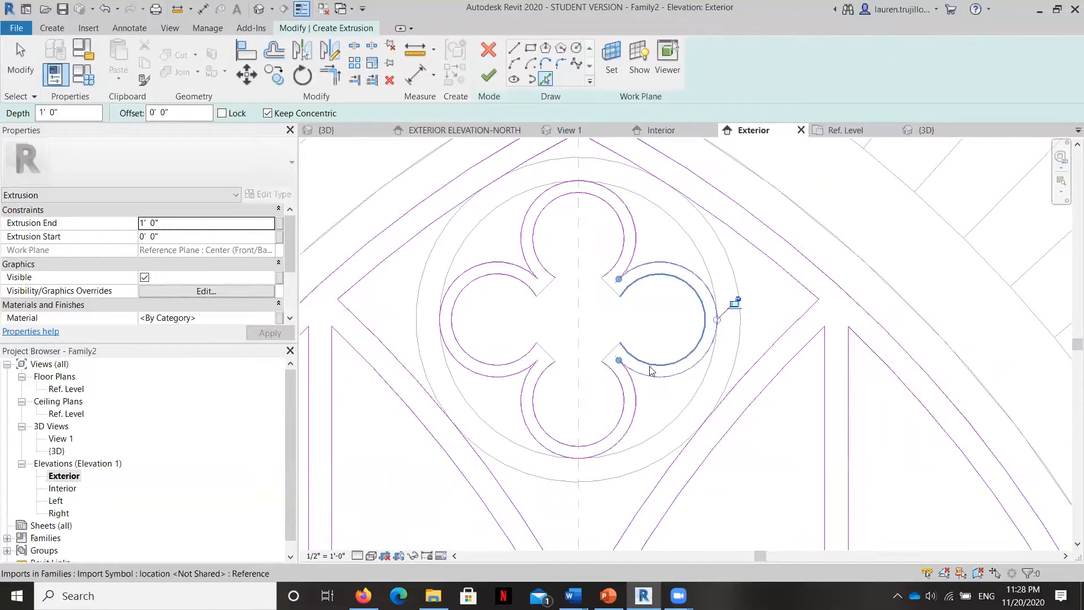
{"action": "left_click", "coordinate": [610, 288]}
{"action": "left_click", "coordinate": [609, 352]}
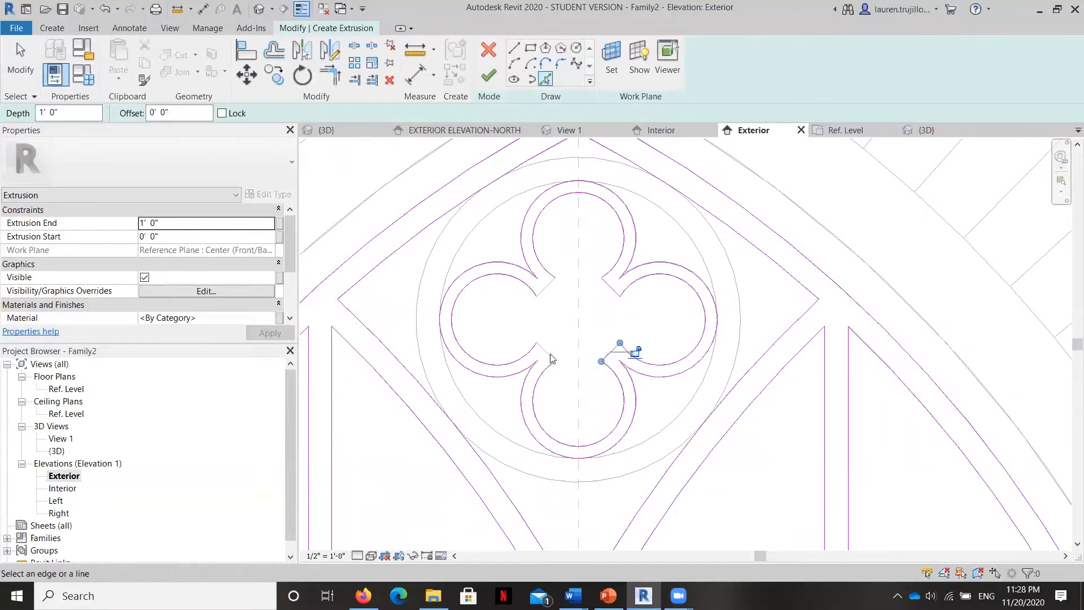
{"action": "left_click", "coordinate": [545, 286]}
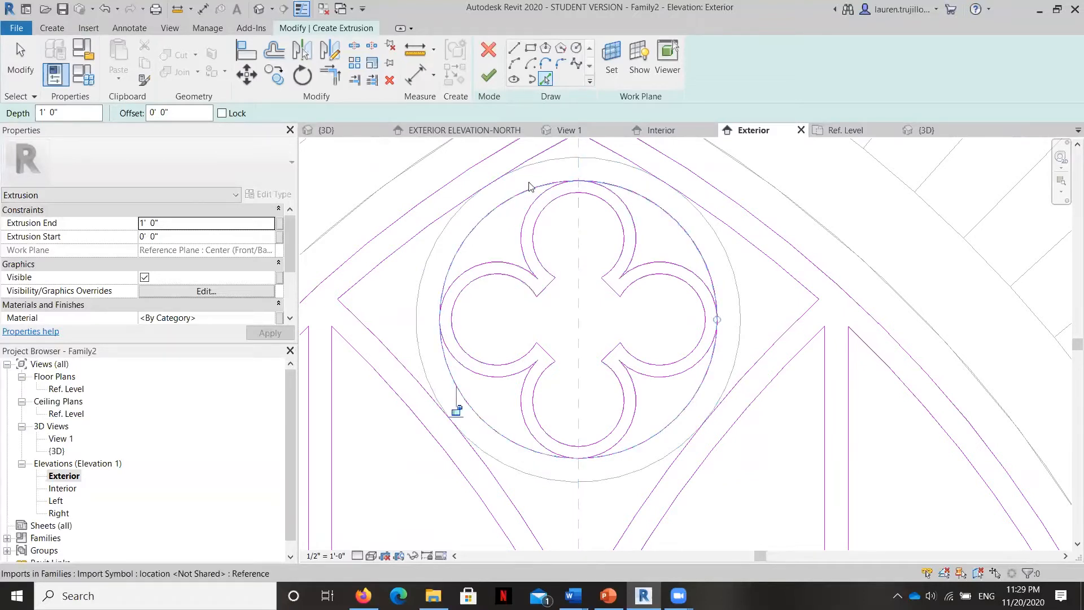
Pick the two circles around the quatrefoil, shrinking the outer one slightly and enlarging the inner one clear of the lobes
{"action": "left_click", "coordinate": [557, 162]}
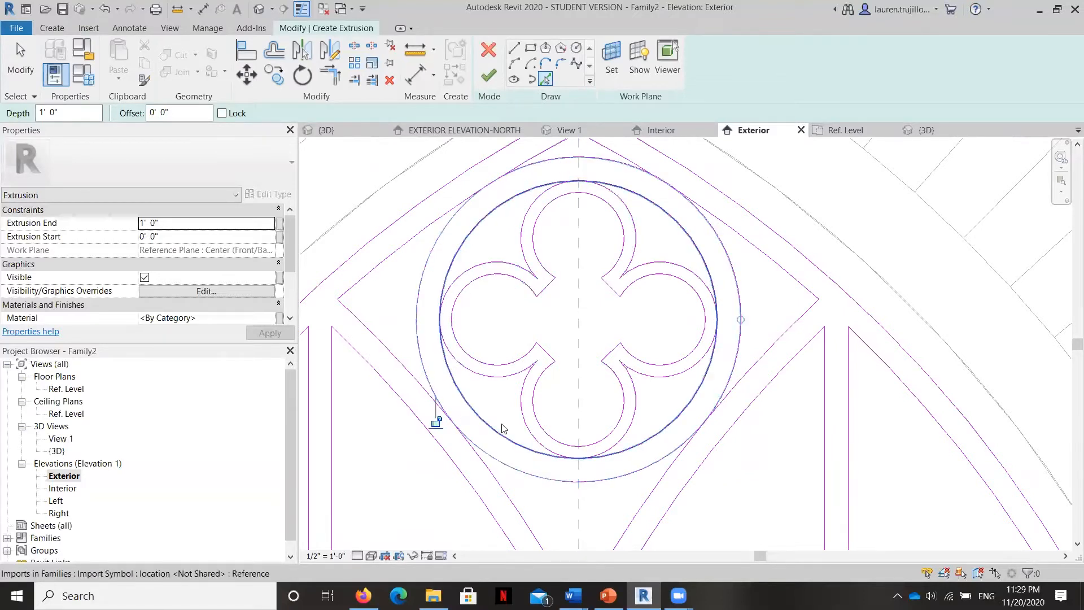
{"action": "left_click_drag", "start_coordinate": [742, 321], "coordinate": [735, 330]}
{"action": "scroll", "coordinate": [740, 322], "scroll_direction": "up", "scroll_amount": 1}
{"action": "scroll", "coordinate": [740, 325], "scroll_direction": "up", "scroll_amount": 3}
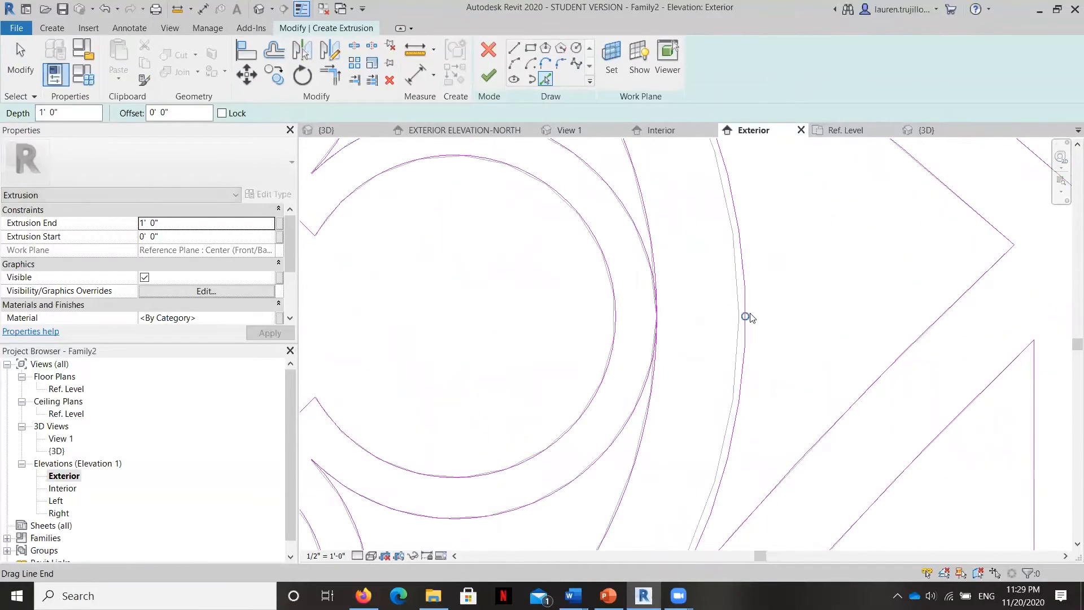
{"action": "left_click", "coordinate": [700, 339]}
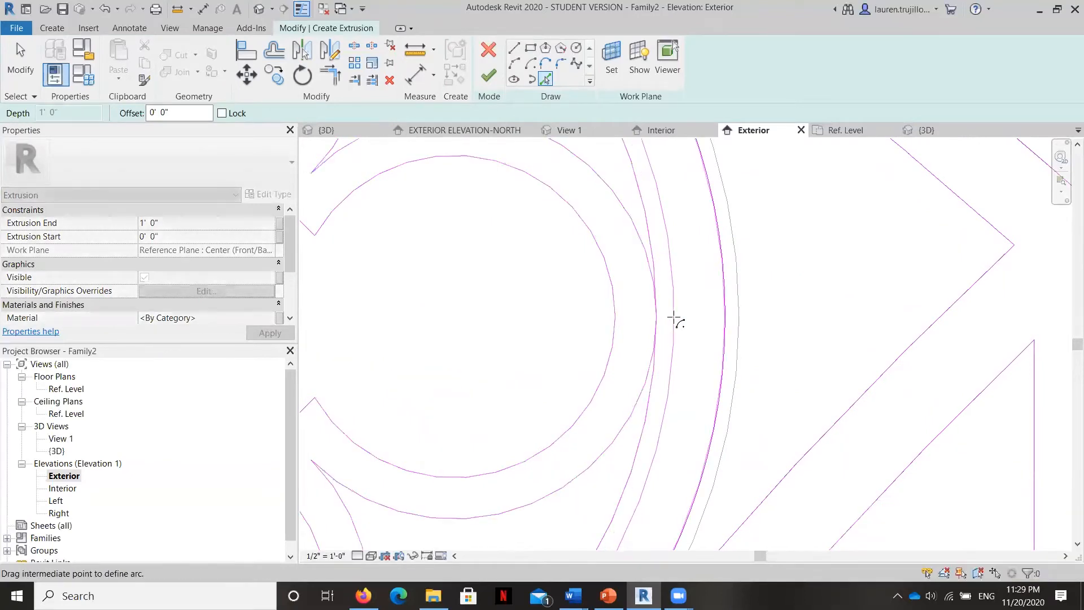
{"action": "left_click", "coordinate": [674, 316]}
Pick the drawing's inner circle around the quatrefoil again and delete the overlapping duplicate sketch circles
{"action": "left_click", "coordinate": [653, 407]}
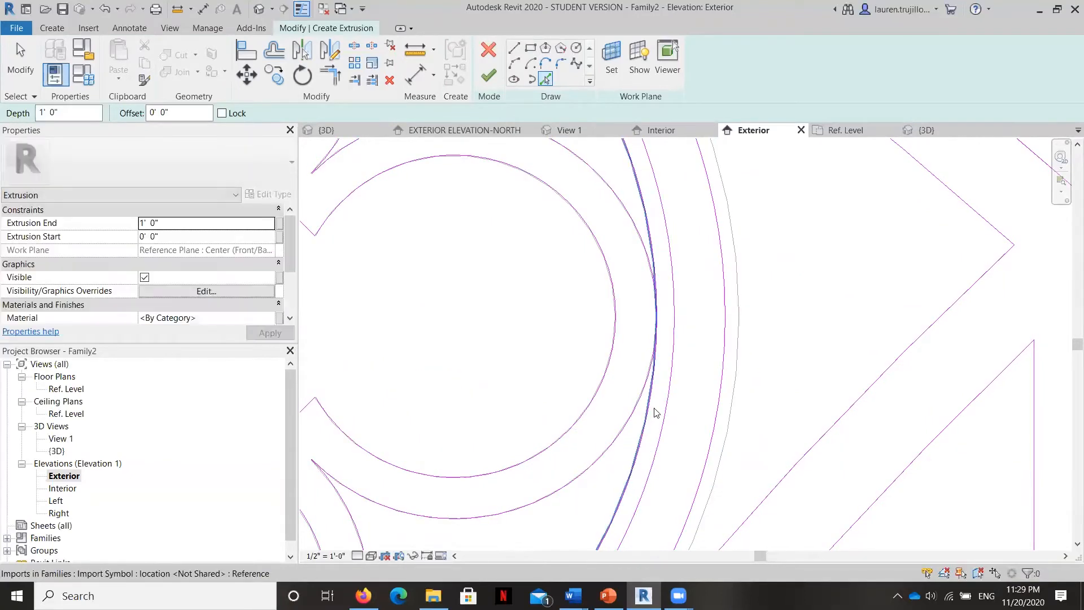
{"action": "key", "text": "d"}
{"action": "key", "text": "e"}
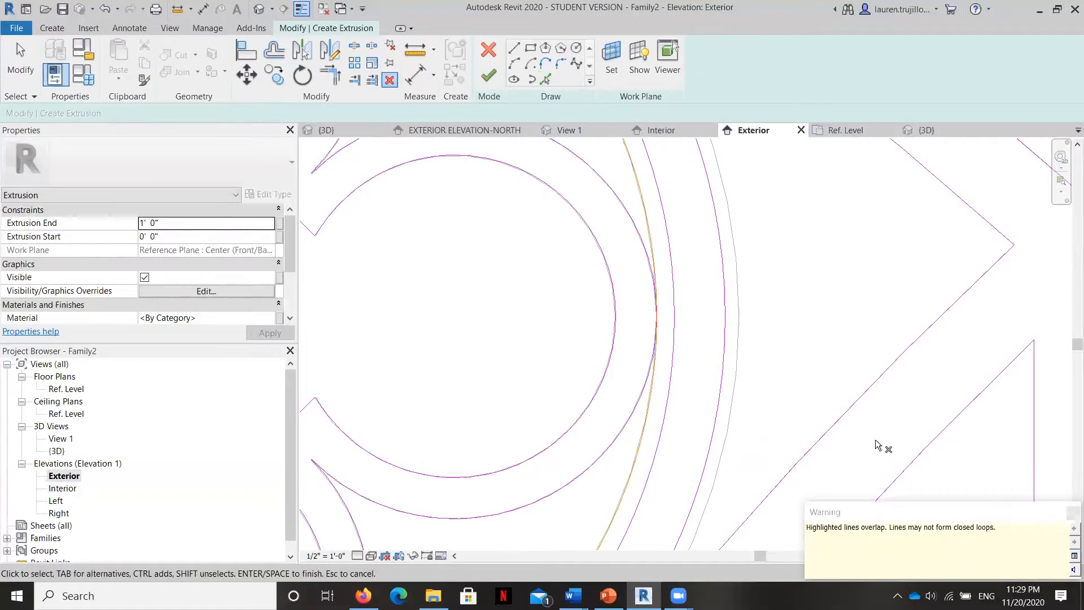
{"action": "scroll", "coordinate": [875, 383], "scroll_direction": "down", "scroll_amount": 3}
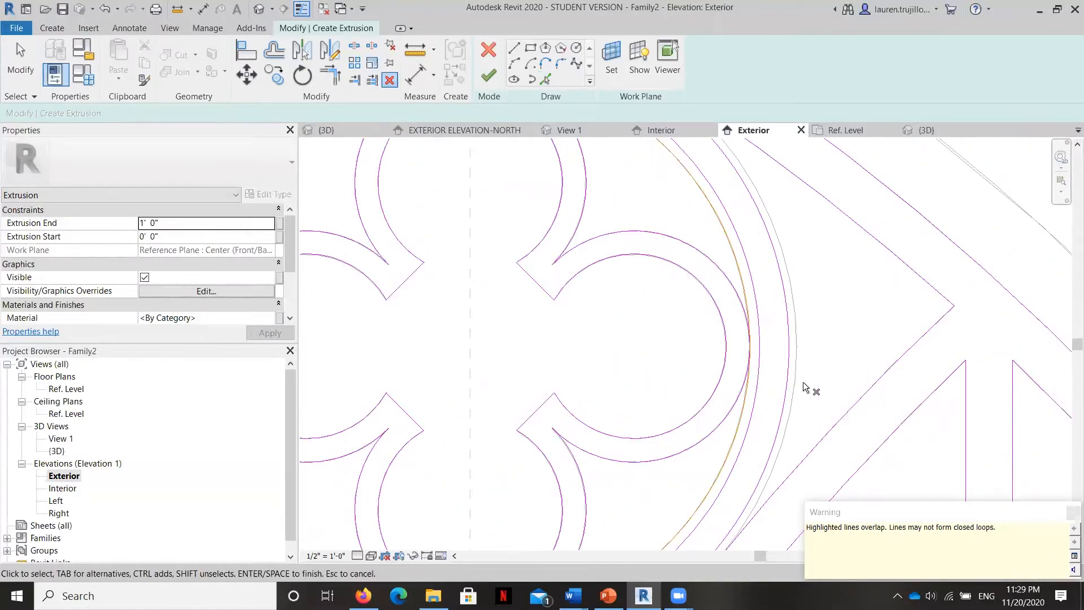
{"action": "key", "text": "Escape"}
{"action": "left_click", "coordinate": [742, 424]}
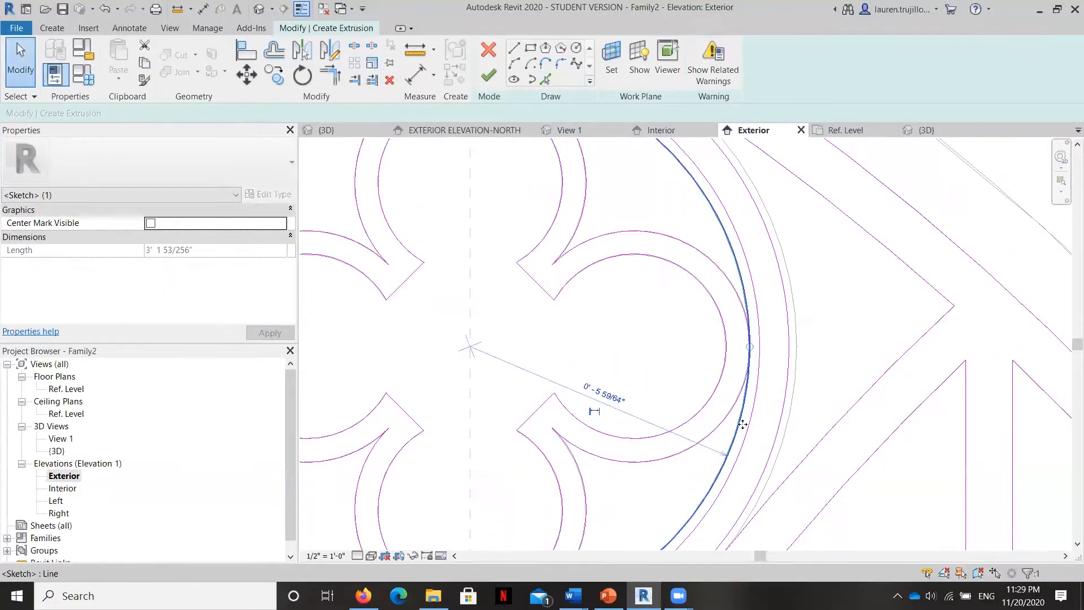
{"action": "key", "text": "Escape"}
{"action": "left_click", "coordinate": [743, 423]}
{"action": "key", "text": "Escape"}
{"action": "scroll", "coordinate": [757, 359], "scroll_direction": "down", "scroll_amount": 2}
{"action": "scroll", "coordinate": [745, 301], "scroll_direction": "down", "scroll_amount": 3}
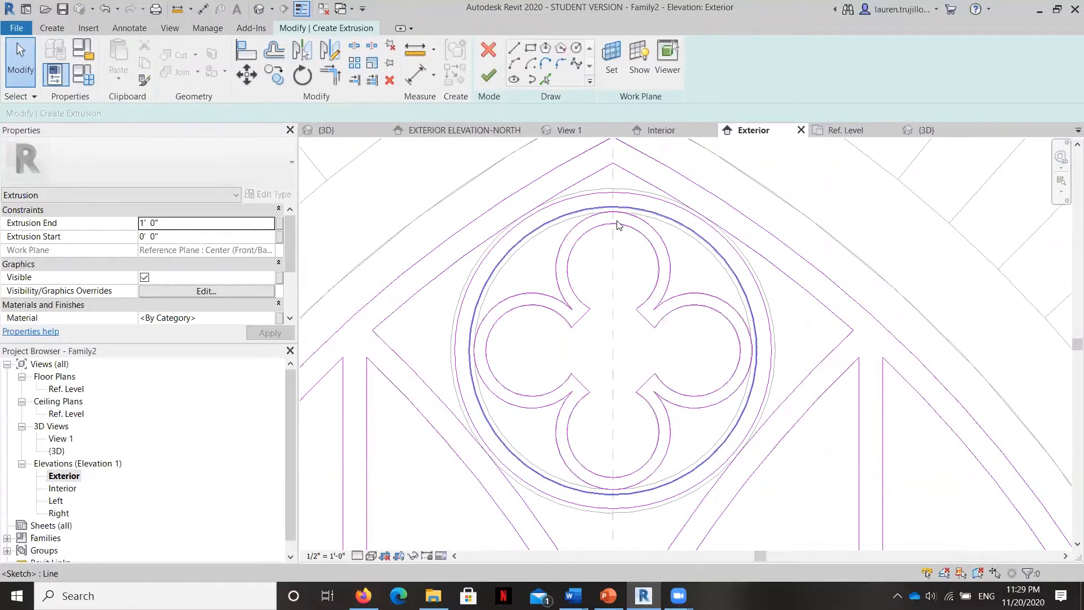
{"action": "scroll", "coordinate": [540, 285], "scroll_direction": "down", "scroll_amount": 2}
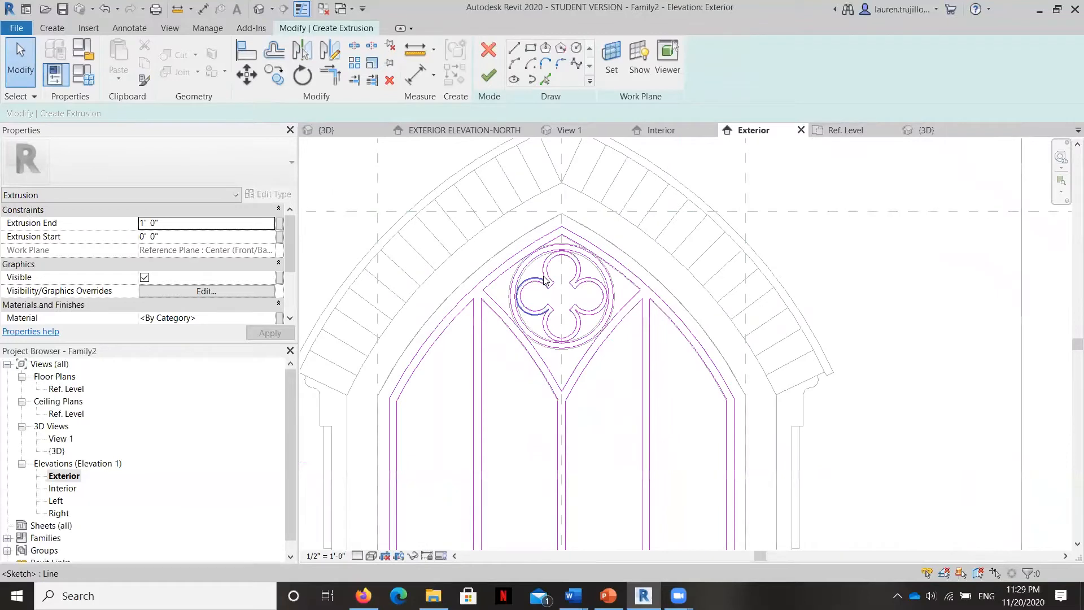
{"action": "scroll", "coordinate": [522, 293], "scroll_direction": "down", "scroll_amount": 2}
{"action": "middle_click_drag", "start_coordinate": [521, 292], "coordinate": [506, 218]}
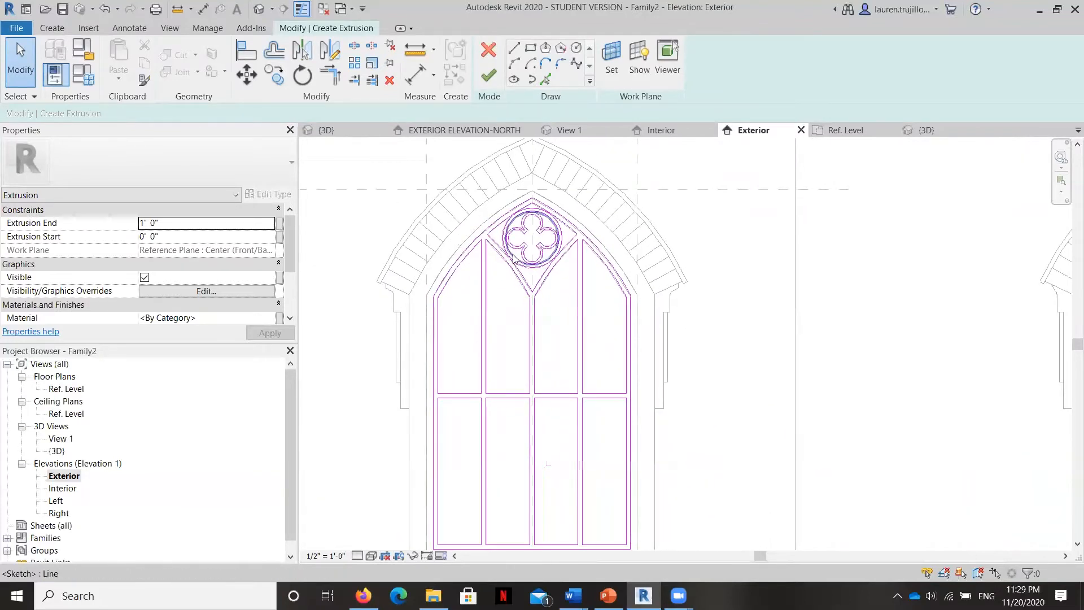
Set the frame and tracery extrusion's end to 1" and finish the sketch
{"action": "left_click", "coordinate": [149, 222]}
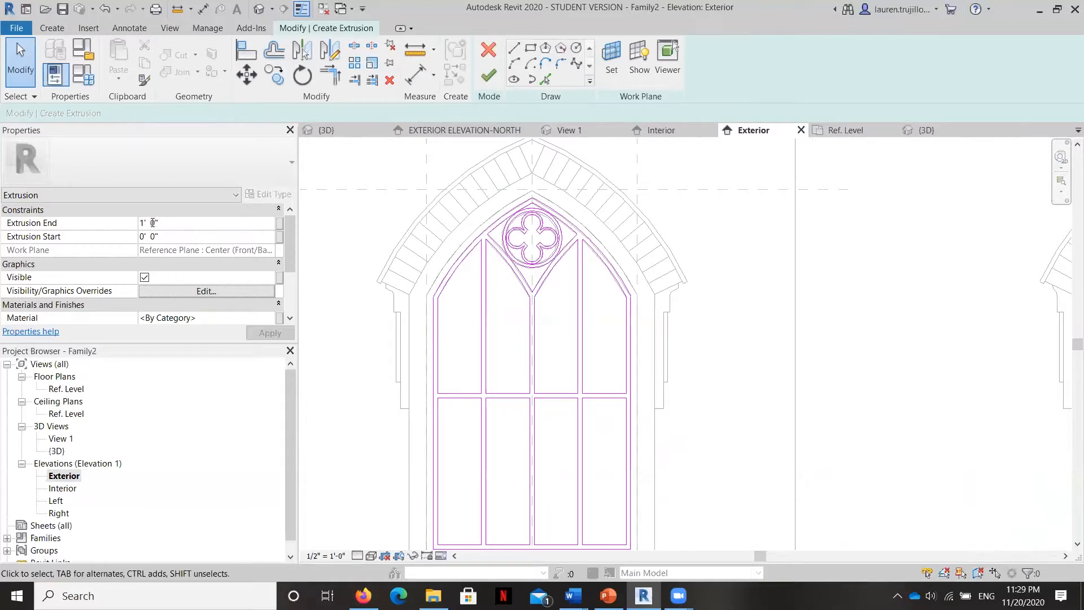
{"action": "type", "text": "1"}
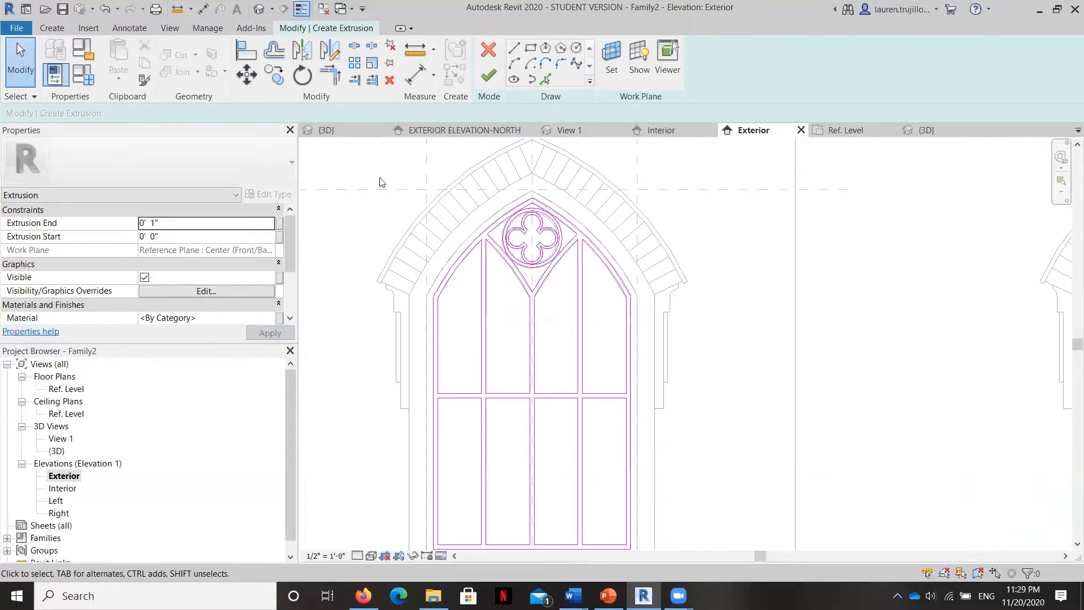
{"action": "left_click", "coordinate": [488, 75]}
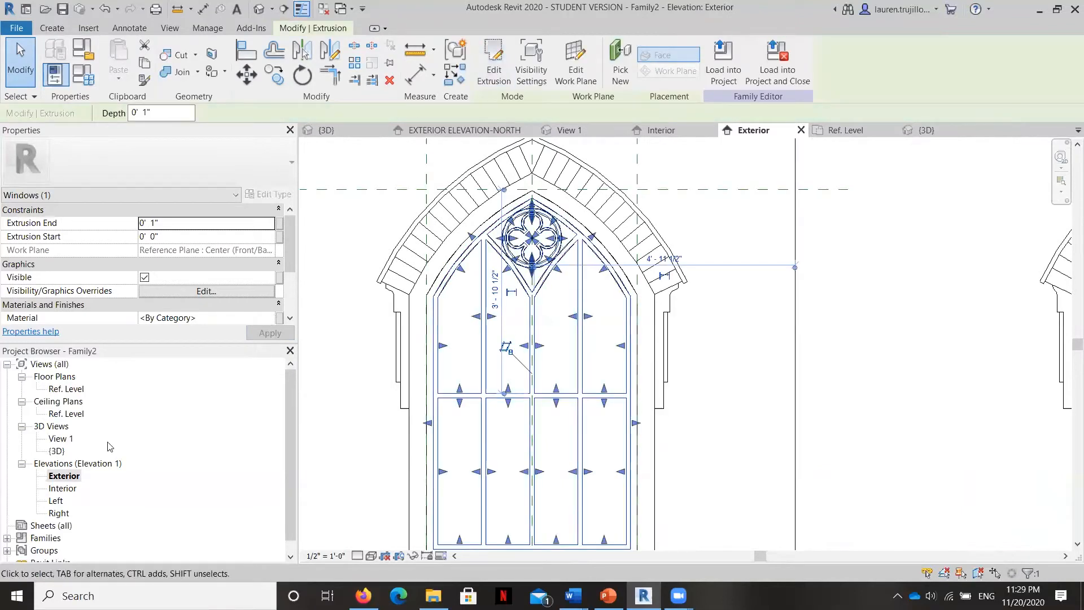
Open the Ref. Level floor plan and try to set the frame extrusion's end to -1"
{"action": "double_click", "coordinate": [66, 389]}
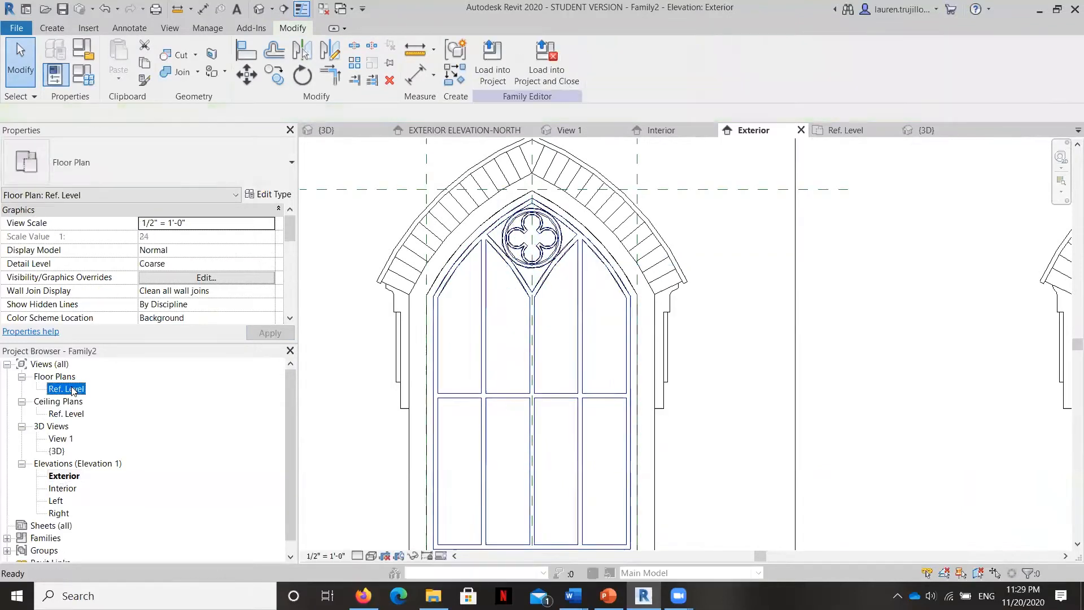
{"action": "scroll", "coordinate": [594, 359], "scroll_direction": "up", "scroll_amount": 2}
{"action": "scroll", "coordinate": [607, 346], "scroll_direction": "down", "scroll_amount": 2}
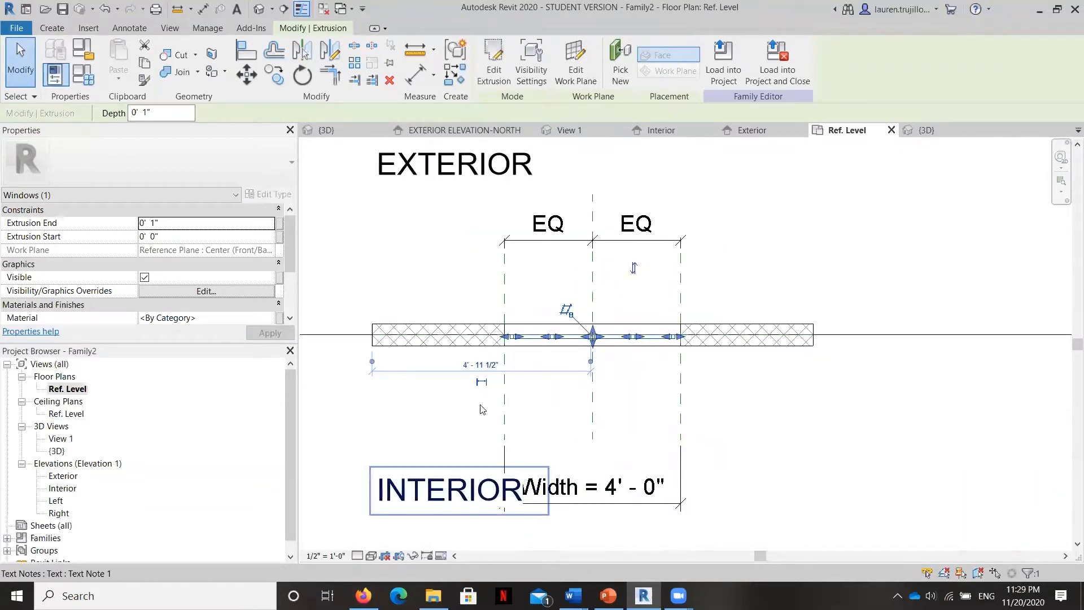
{"action": "left_click", "coordinate": [154, 223]}
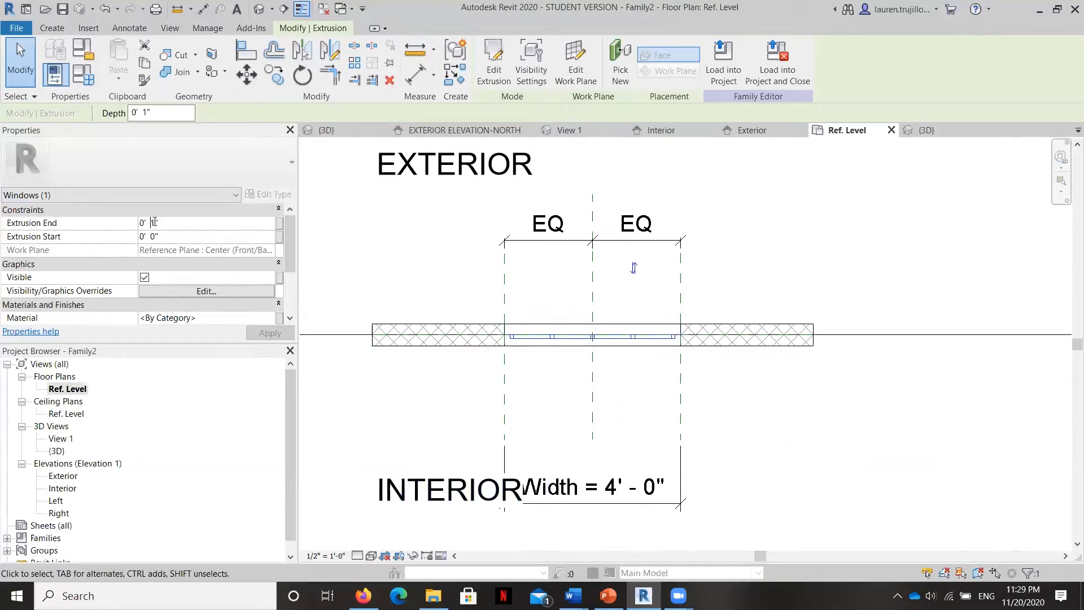
{"action": "type", "text": "-"}
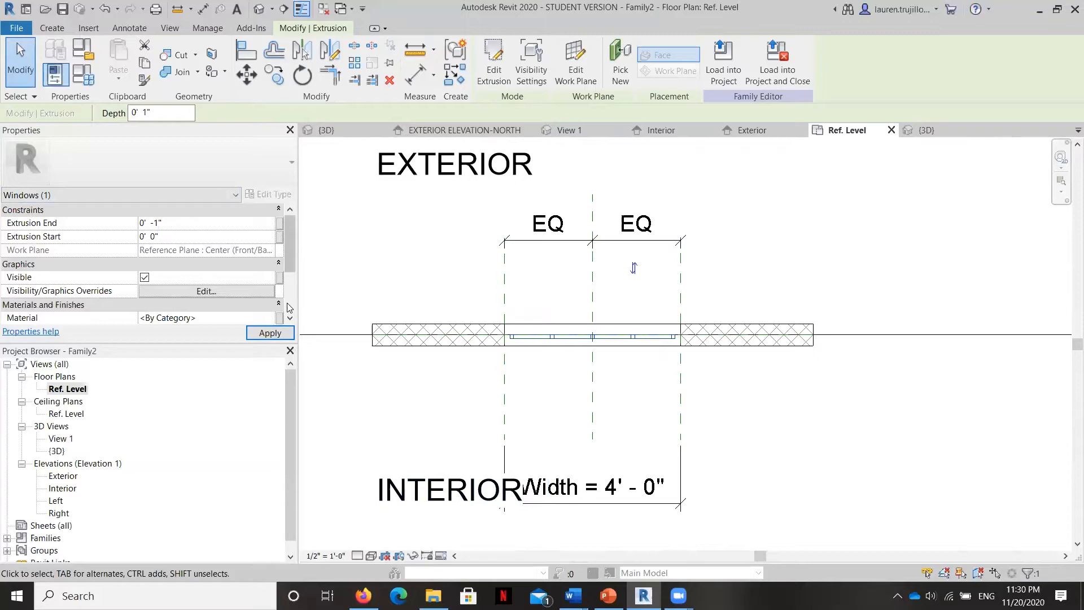
{"action": "left_click", "coordinate": [287, 335]}
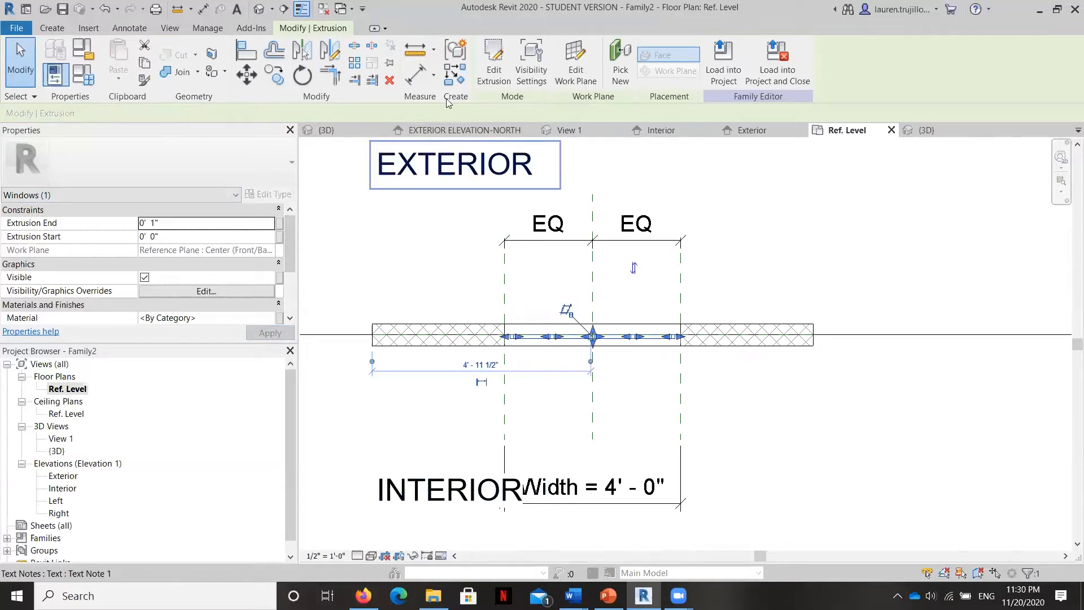
Reopen the frame extrusion's sketch in the Exterior elevation and finish sketch editing
{"action": "left_click", "coordinate": [493, 71]}
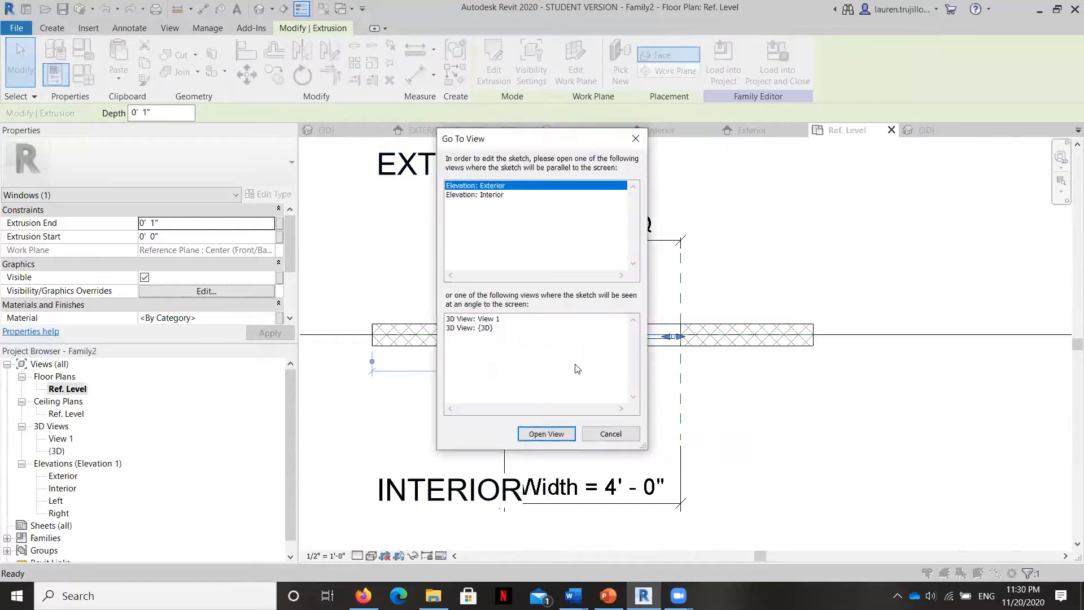
{"action": "left_click", "coordinate": [610, 434]}
{"action": "left_click", "coordinate": [468, 379]}
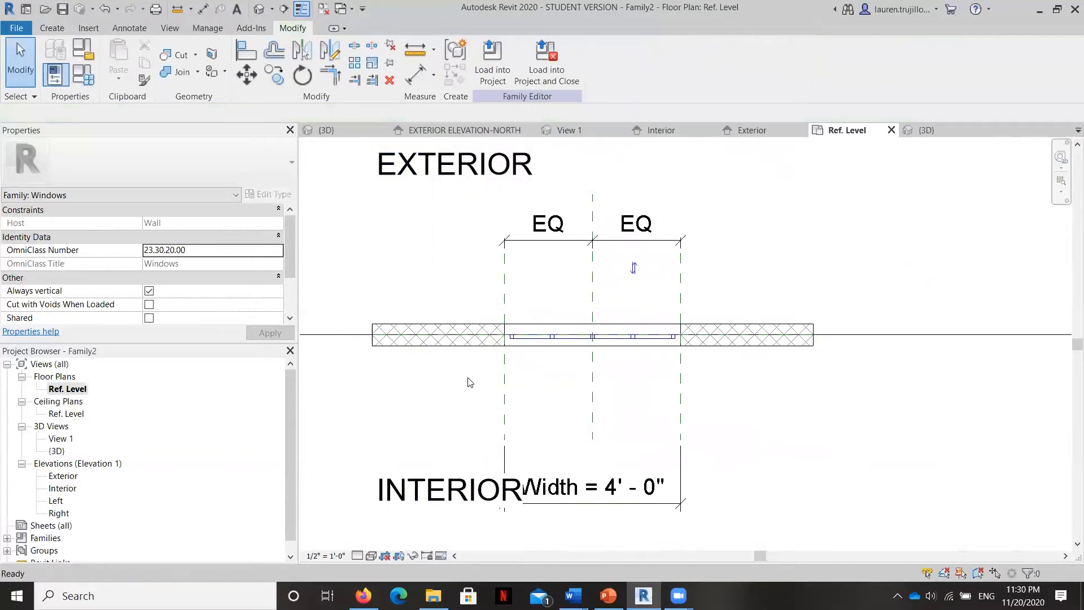
{"action": "left_click", "coordinate": [562, 346]}
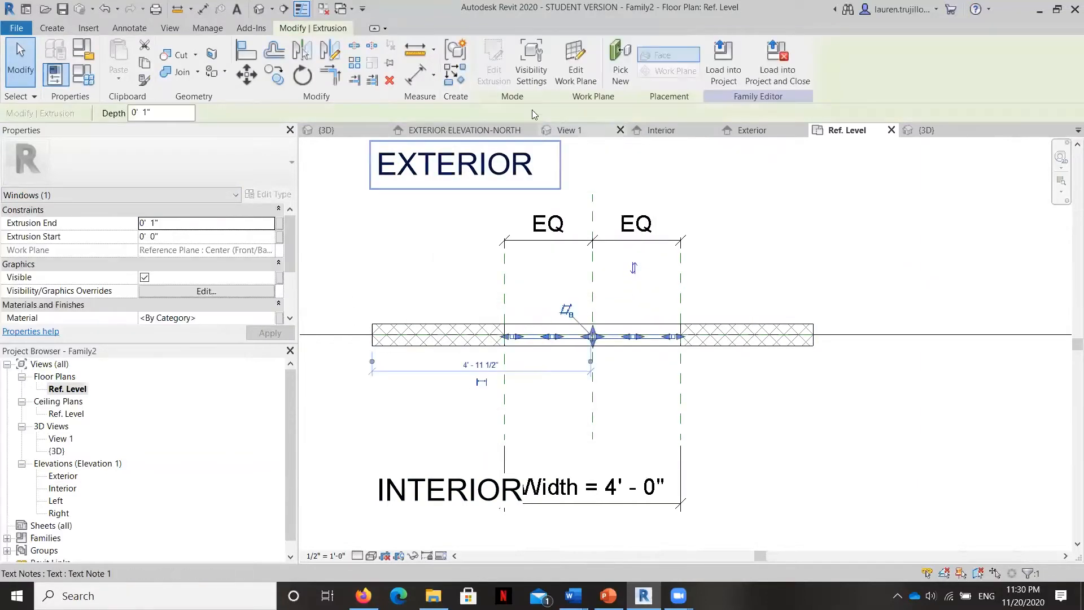
{"action": "left_click", "coordinate": [484, 54]}
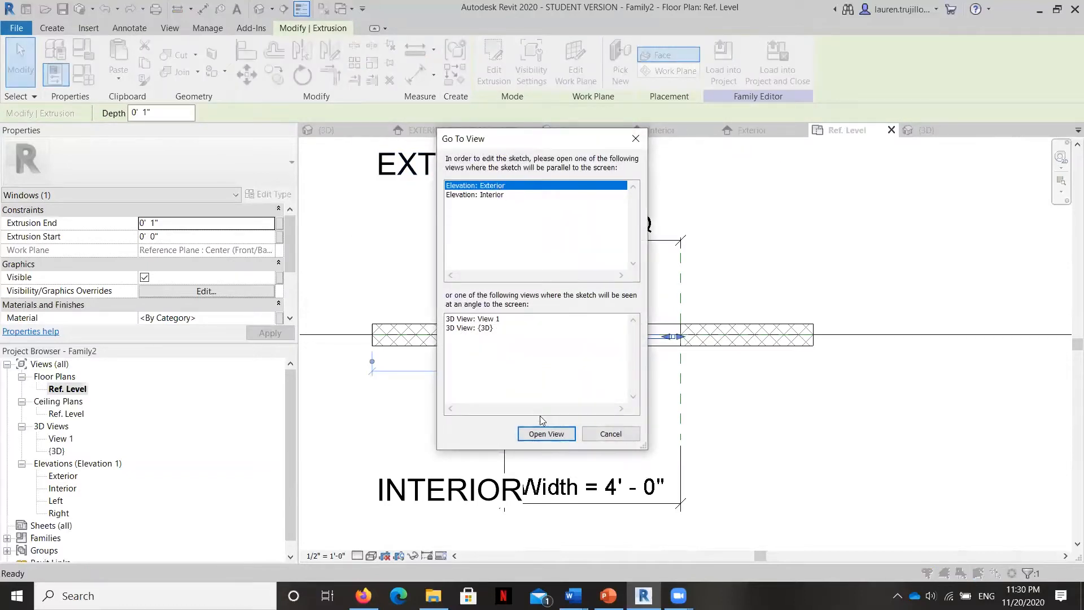
{"action": "left_click", "coordinate": [547, 434]}
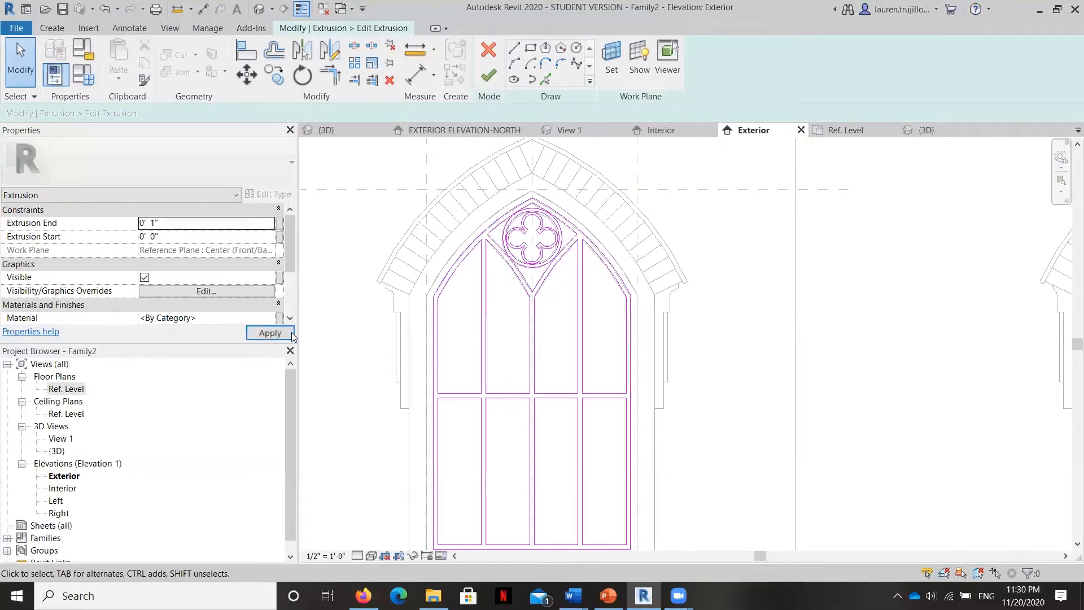
{"action": "left_click", "coordinate": [489, 75]}
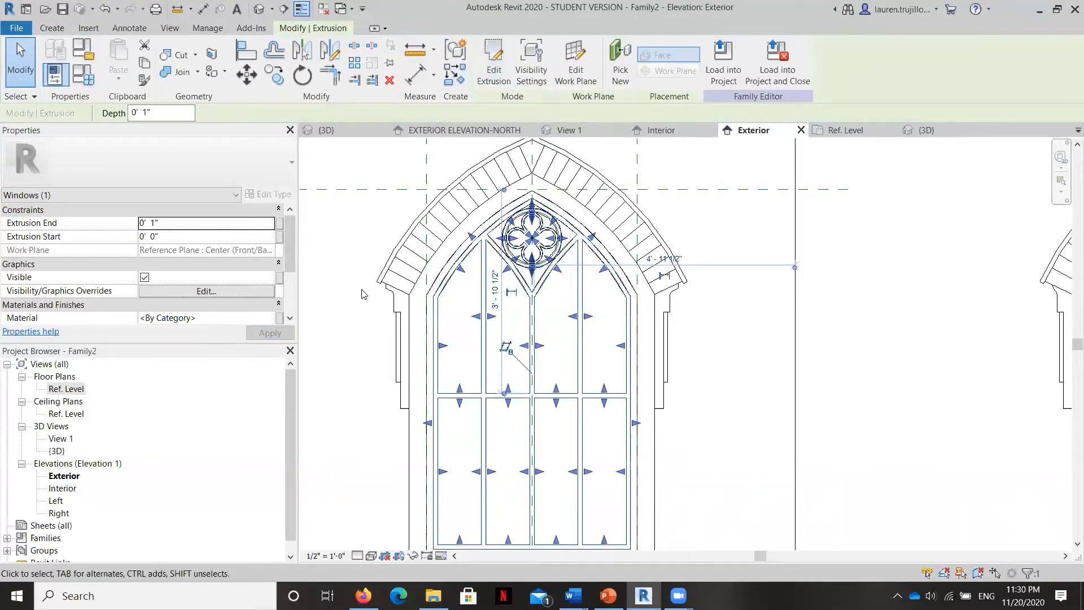
Examine the frame extrusion's depth and position relative to the wall thickness in the Ref. Level floor plan
{"action": "scroll", "coordinate": [364, 294], "scroll_direction": "down", "scroll_amount": 2}
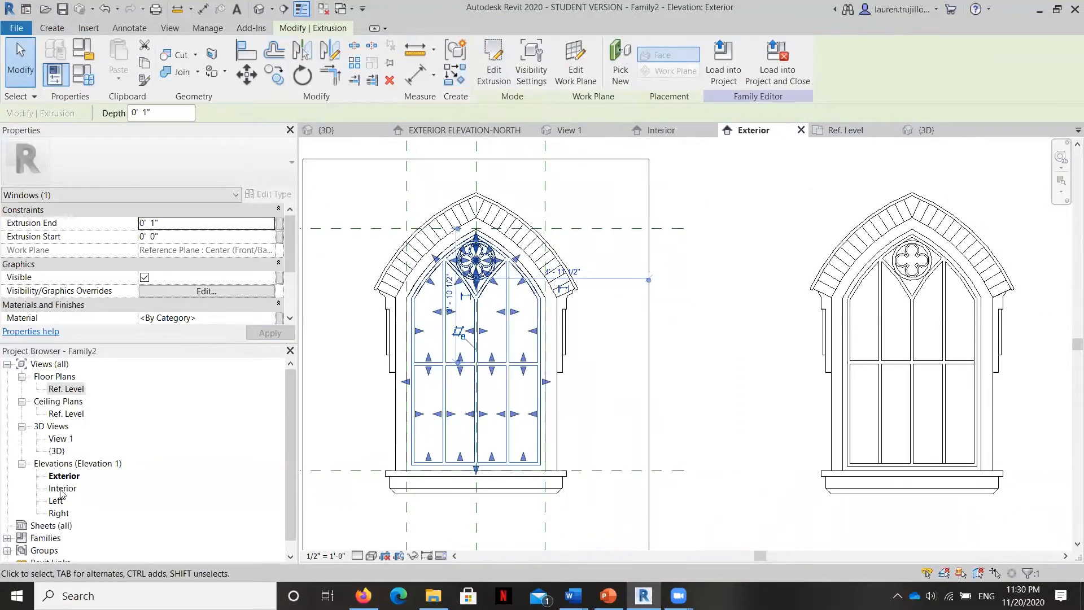
{"action": "double_click", "coordinate": [67, 390]}
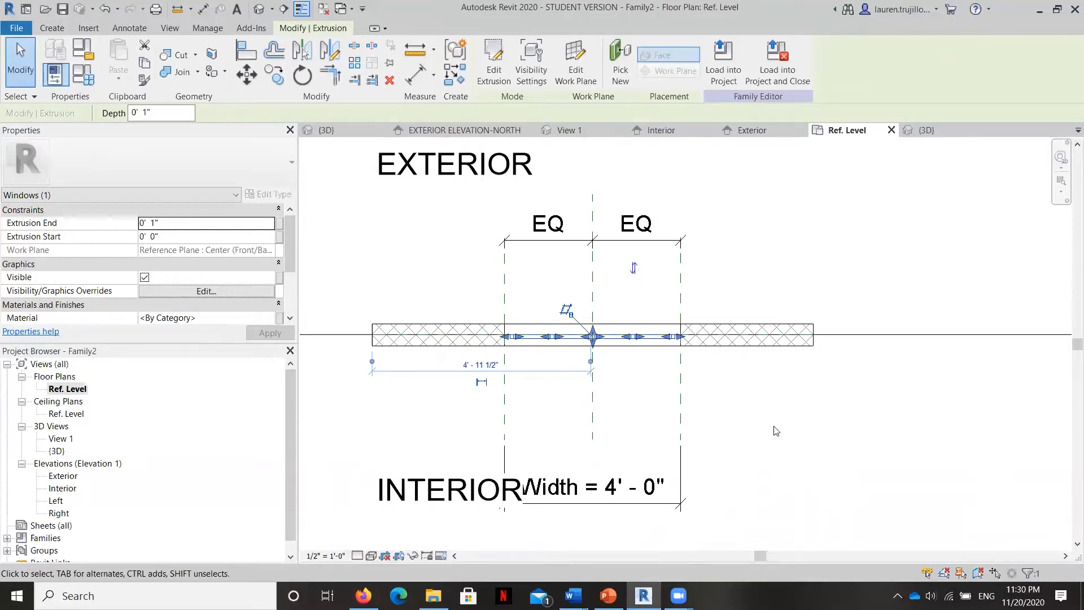
{"action": "scroll", "coordinate": [537, 336], "scroll_direction": "up", "scroll_amount": 3}
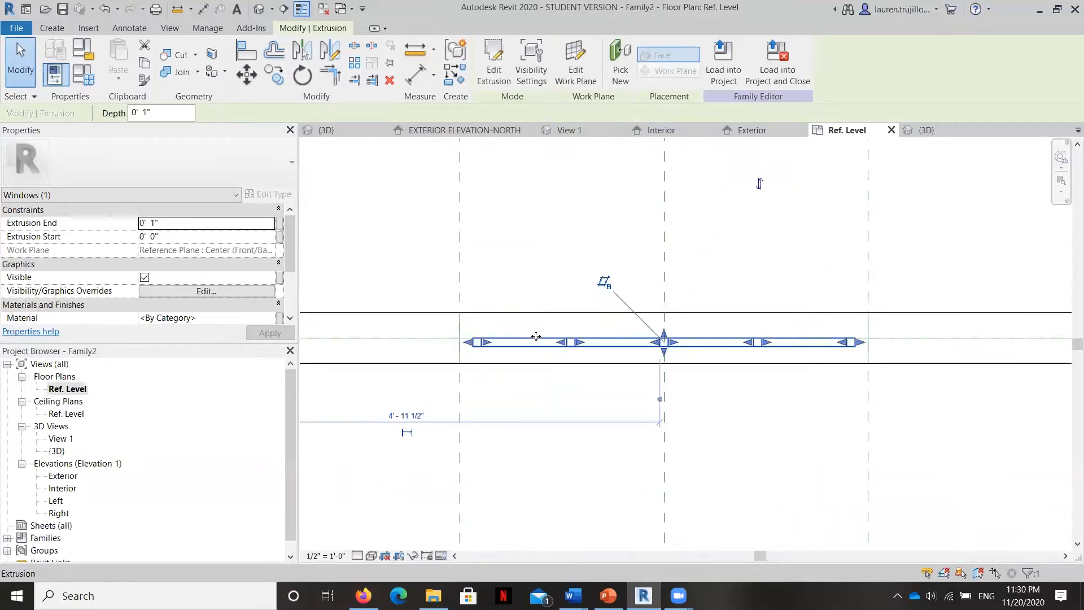
{"action": "scroll", "coordinate": [536, 337], "scroll_direction": "down", "scroll_amount": 3}
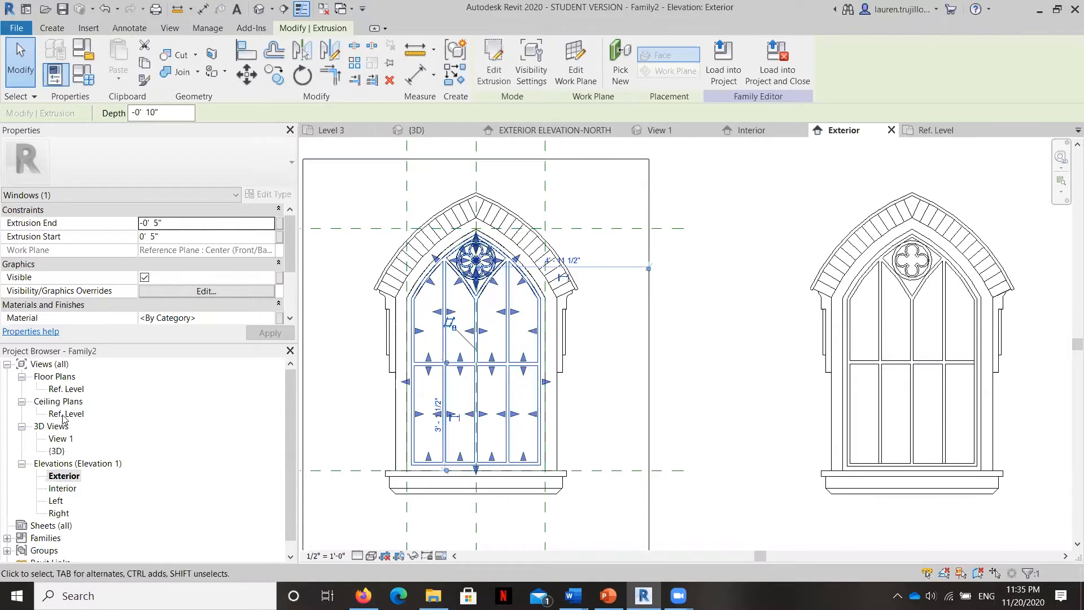
{"action": "double_click", "coordinate": [66, 389]}
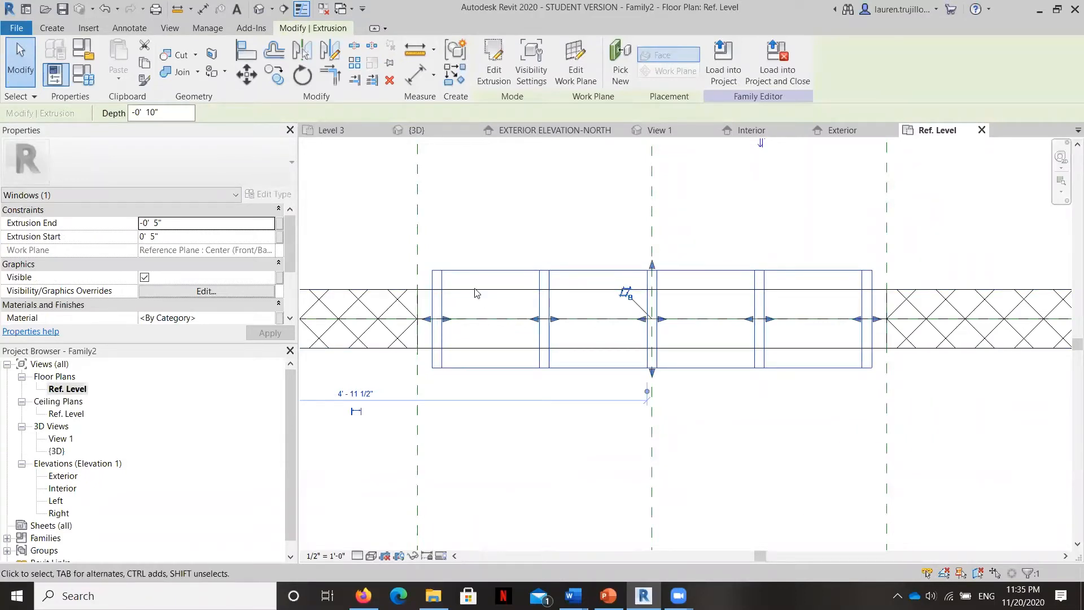
{"action": "left_click", "coordinate": [383, 296]}
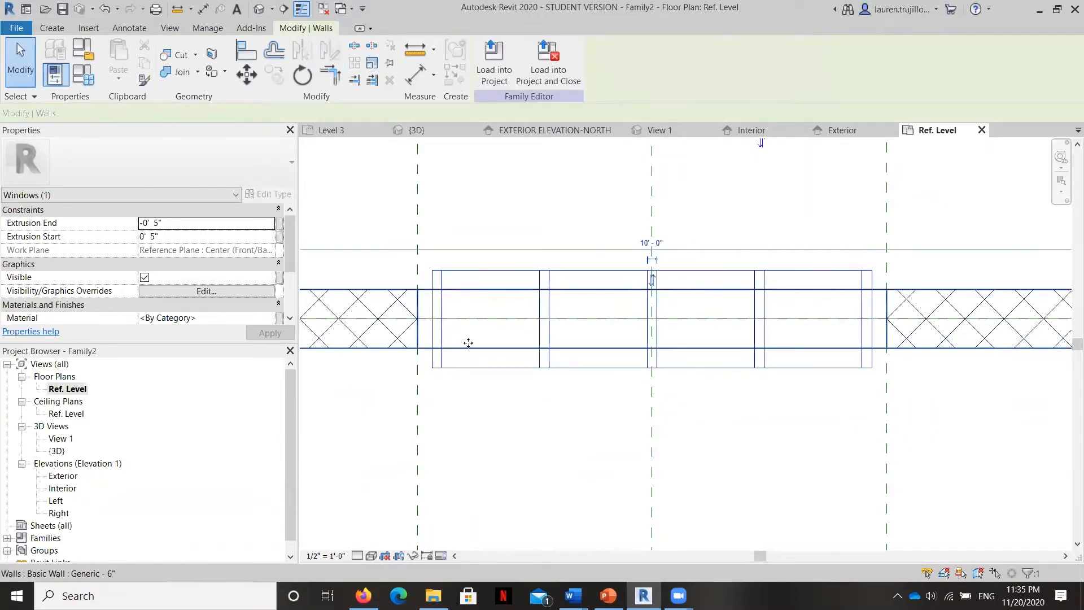
{"action": "scroll", "coordinate": [474, 344], "scroll_direction": "down", "scroll_amount": 2}
{"action": "scroll", "coordinate": [648, 376], "scroll_direction": "up", "scroll_amount": 2}
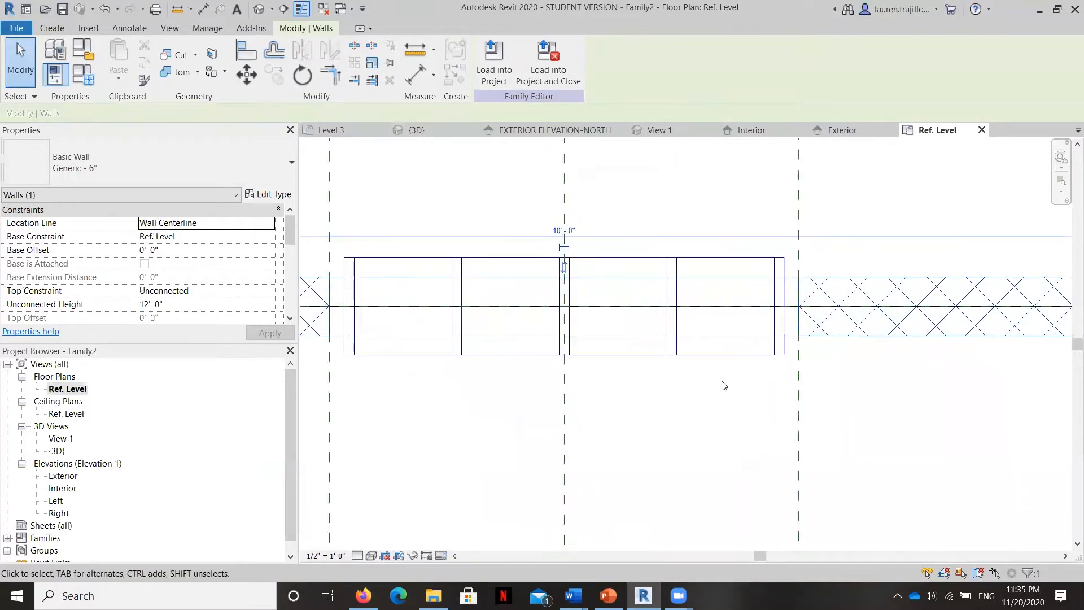
Start a new extrusion in the Exterior elevation and pick the arc and three straight edges bounding the leftmost upper pane
{"action": "double_click", "coordinate": [57, 475]}
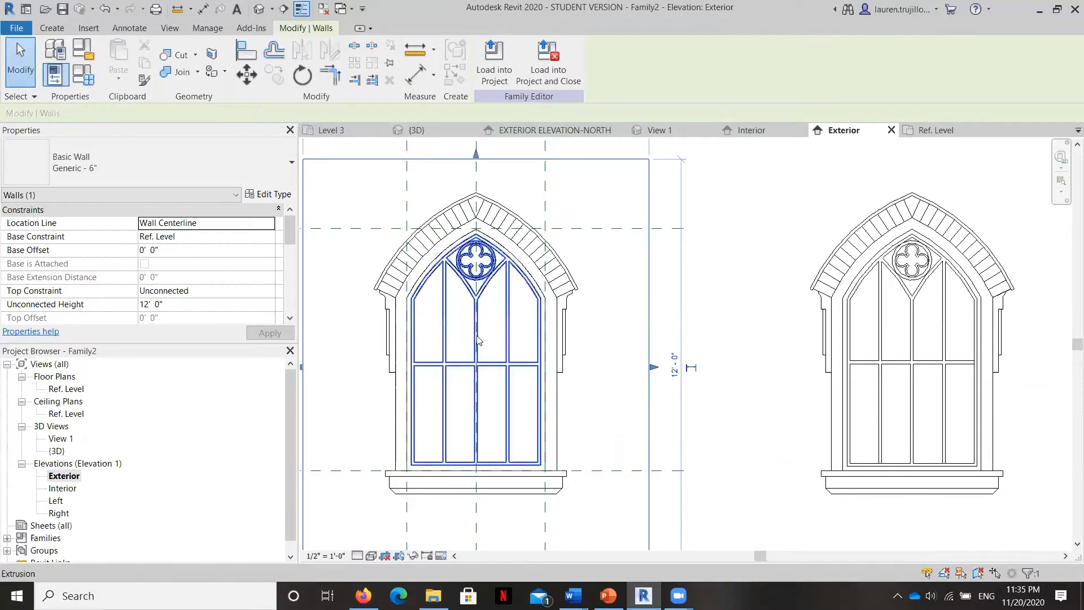
{"action": "left_click", "coordinate": [743, 351]}
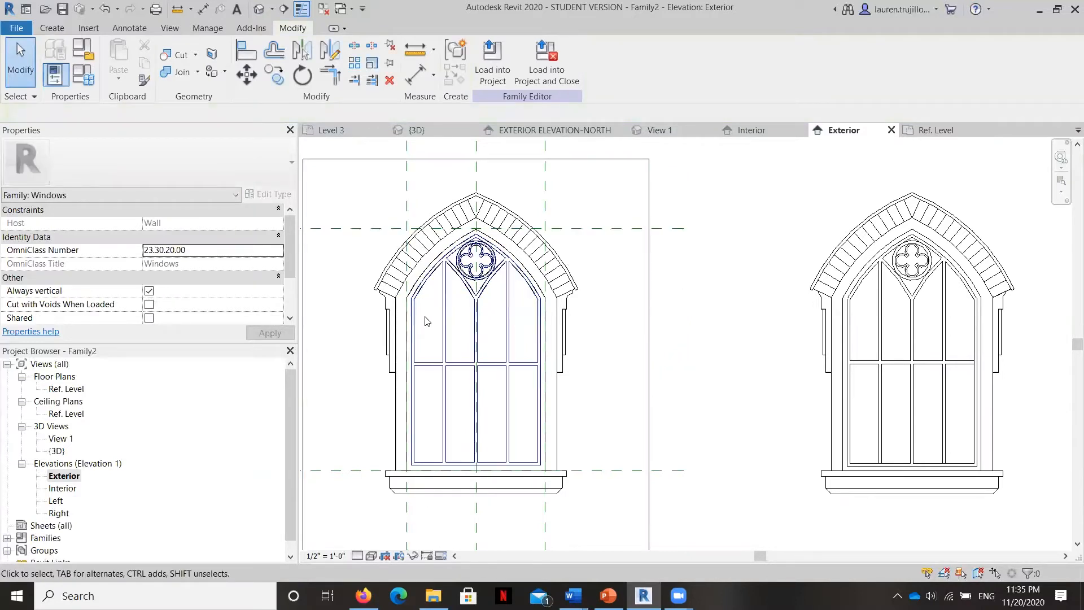
{"action": "left_click", "coordinate": [51, 30]}
{"action": "left_click", "coordinate": [113, 55]}
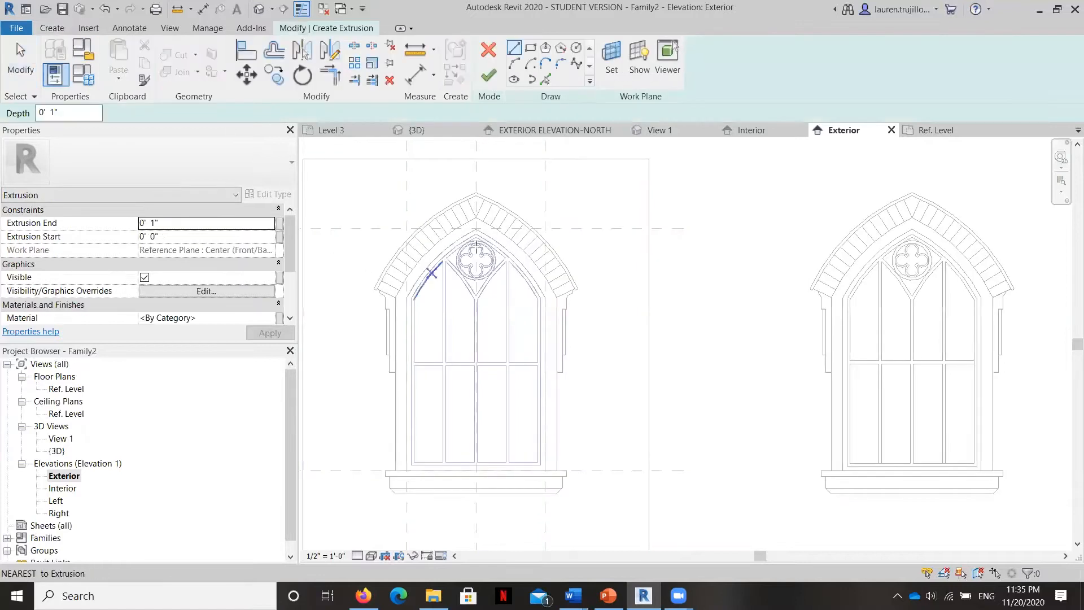
{"action": "left_click", "coordinate": [545, 79]}
{"action": "scroll", "coordinate": [435, 281], "scroll_direction": "up", "scroll_amount": 3}
{"action": "left_click", "coordinate": [434, 281]}
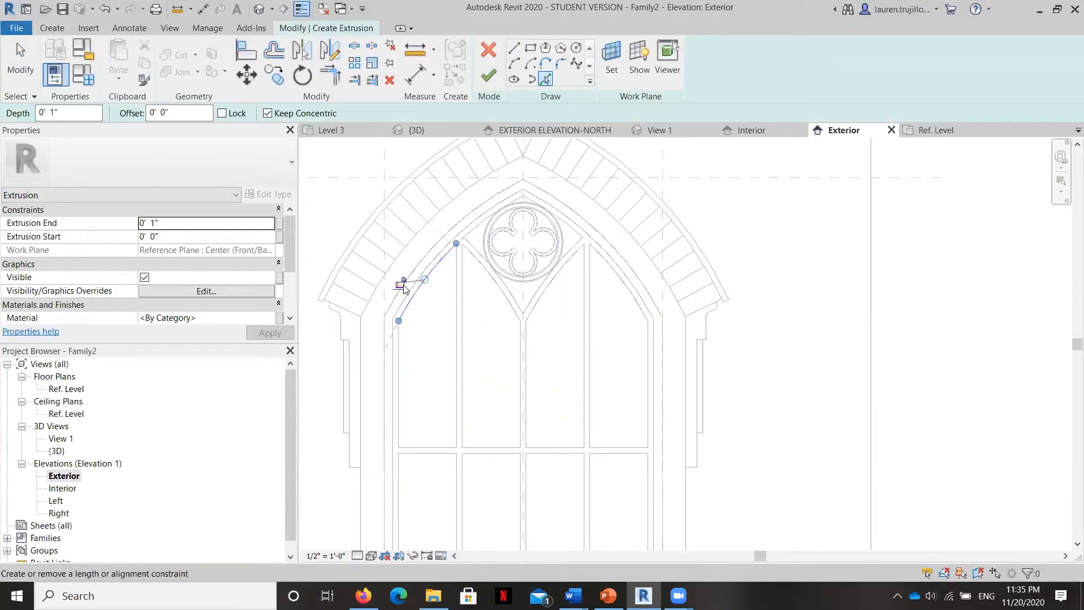
{"action": "left_click", "coordinate": [455, 302]}
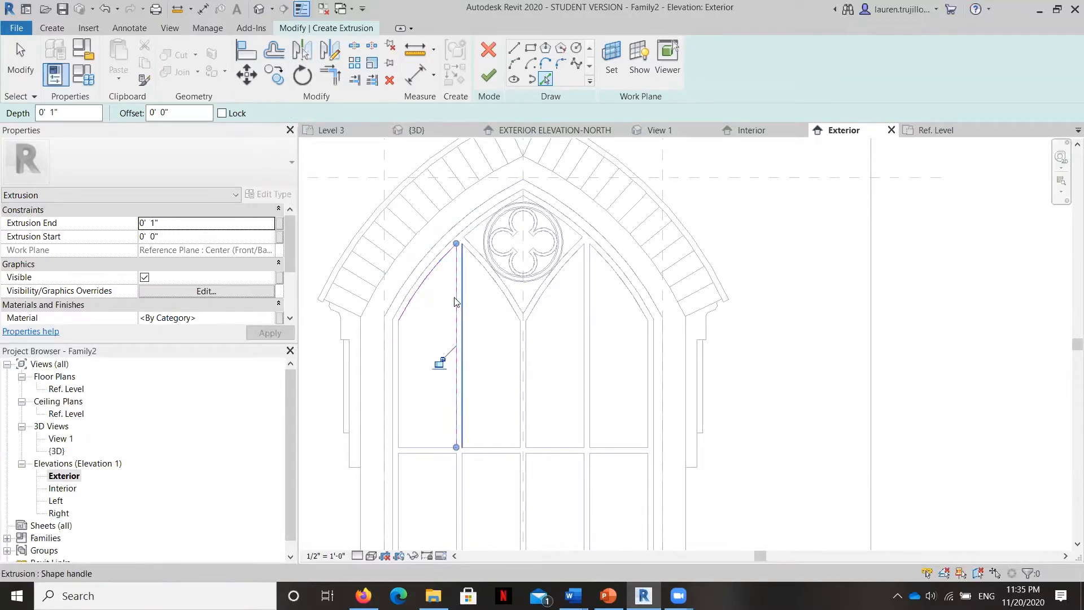
{"action": "left_click", "coordinate": [444, 443]}
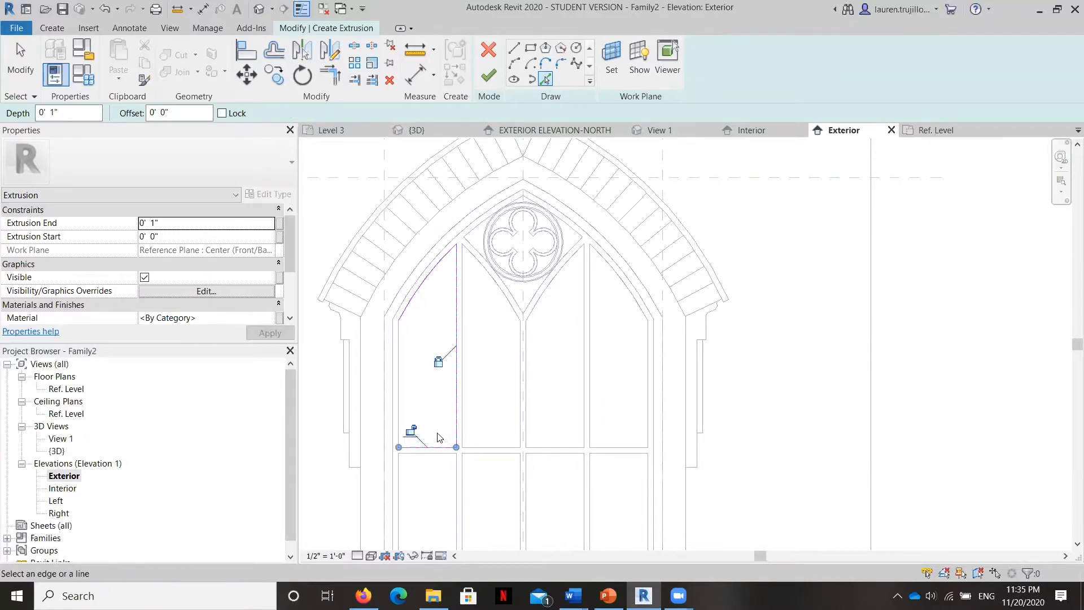
{"action": "left_click", "coordinate": [399, 398]}
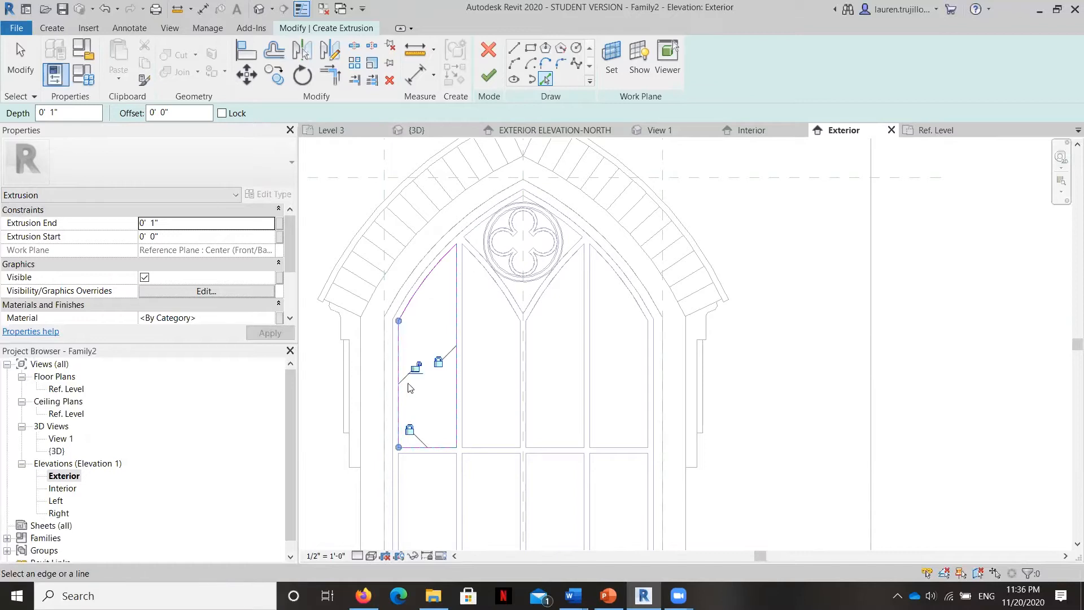
Outline the two middle upper panes by picking their arcs, vertical mullion edges and bottom edges
{"action": "left_click", "coordinate": [492, 282]}
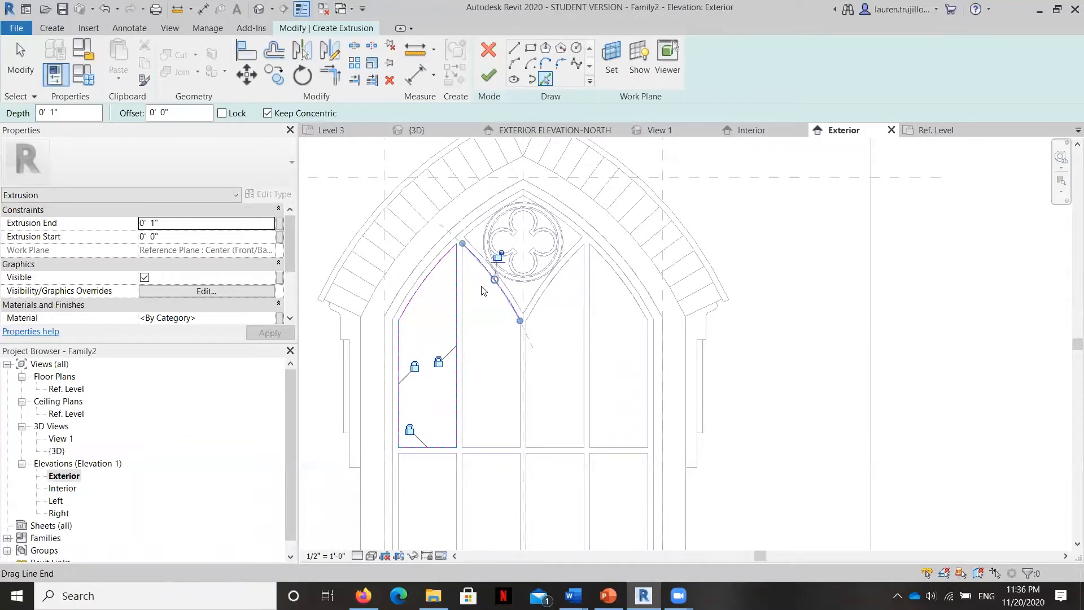
{"action": "left_click", "coordinate": [463, 301]}
{"action": "left_click", "coordinate": [519, 345]}
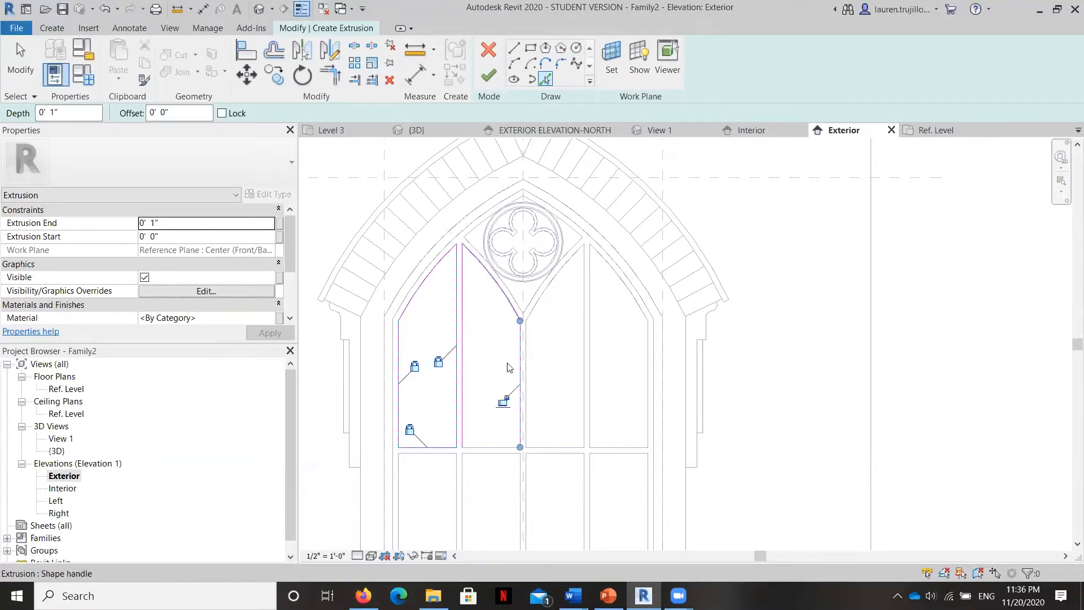
{"action": "left_click", "coordinate": [483, 447]}
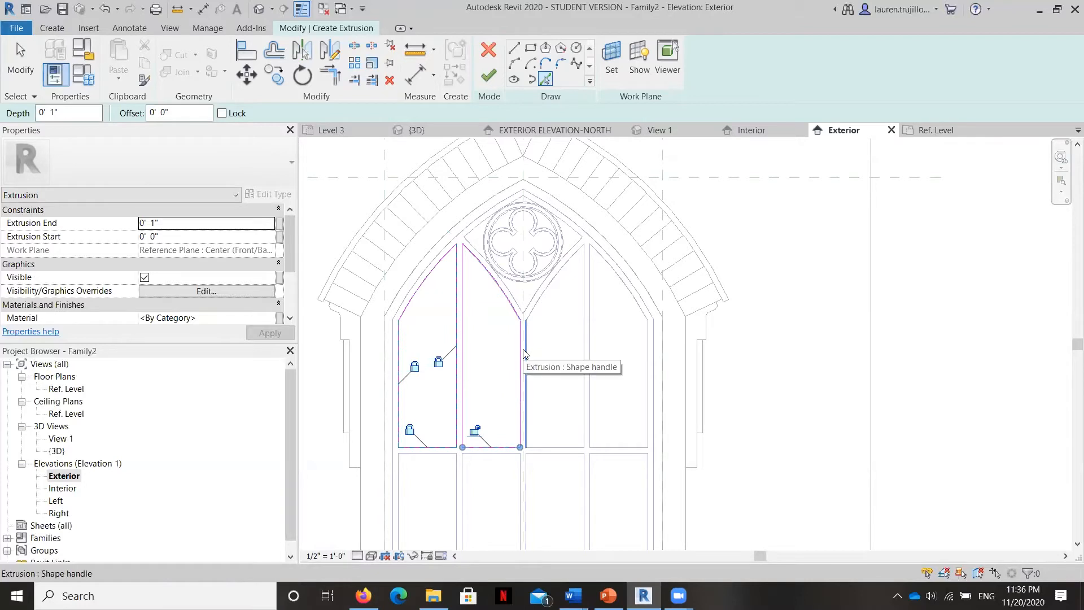
{"action": "left_click", "coordinate": [539, 302]}
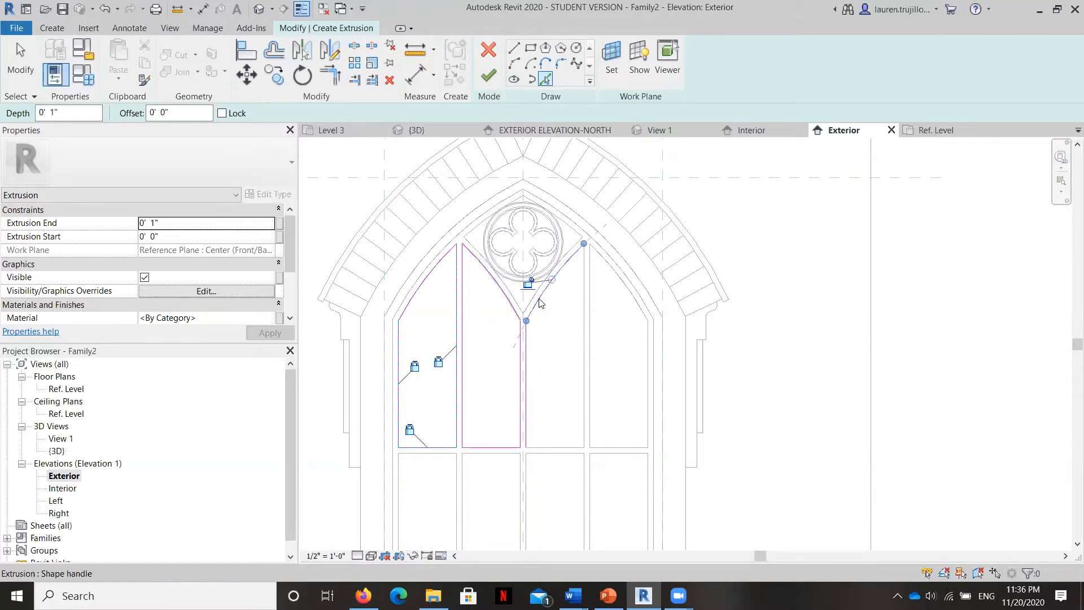
{"action": "left_click", "coordinate": [581, 333]}
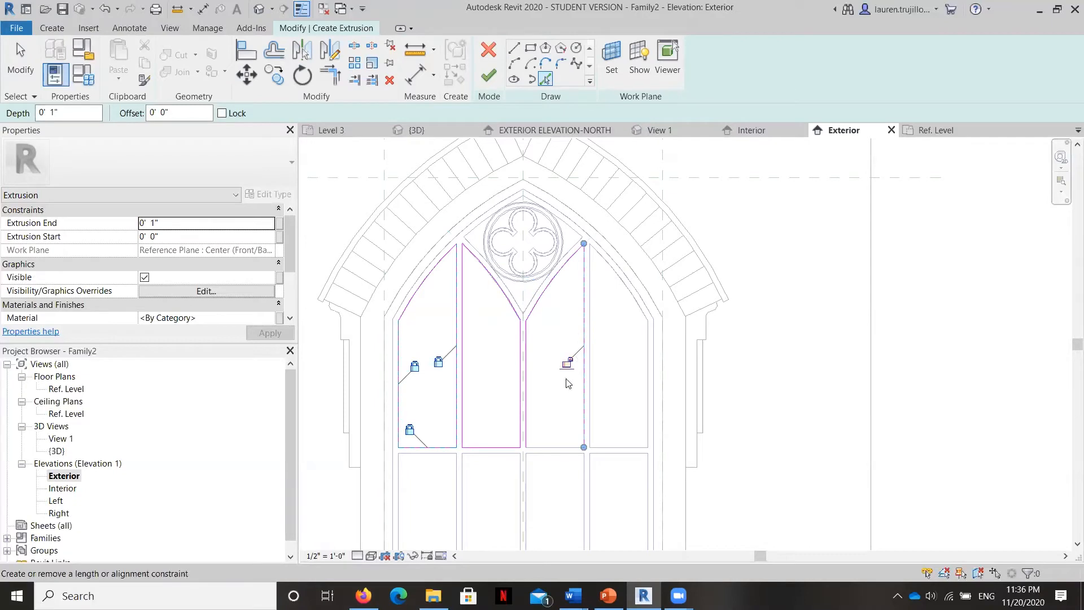
{"action": "left_click", "coordinate": [548, 447]}
Outline the rightmost upper pane by picking its arc, both vertical edges and bottom edge
{"action": "left_click", "coordinate": [590, 350]}
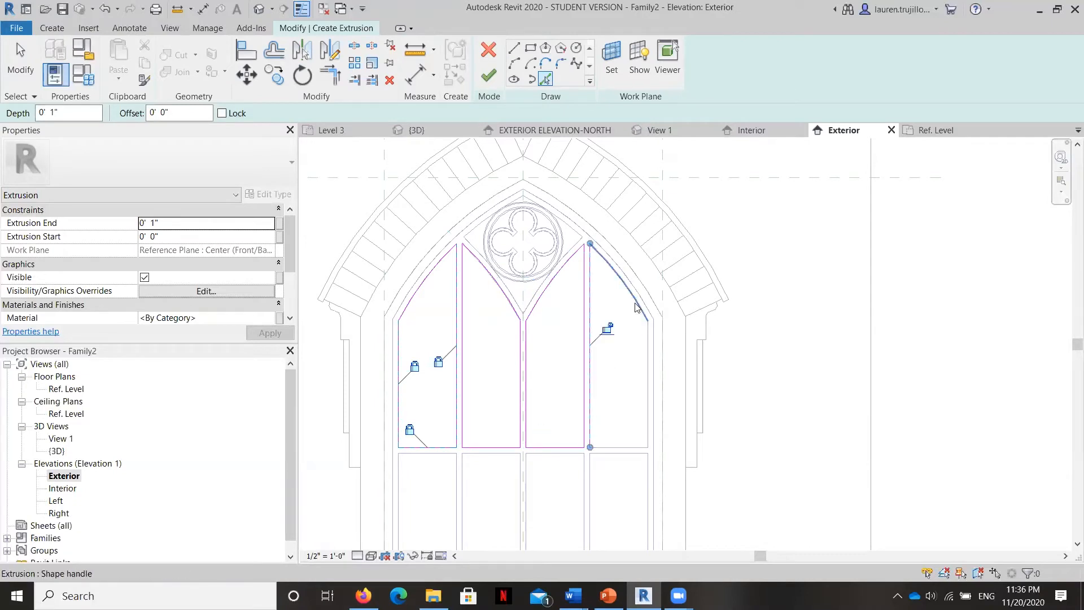
{"action": "left_click", "coordinate": [636, 308]}
{"action": "left_click", "coordinate": [647, 389]}
{"action": "left_click", "coordinate": [618, 447]}
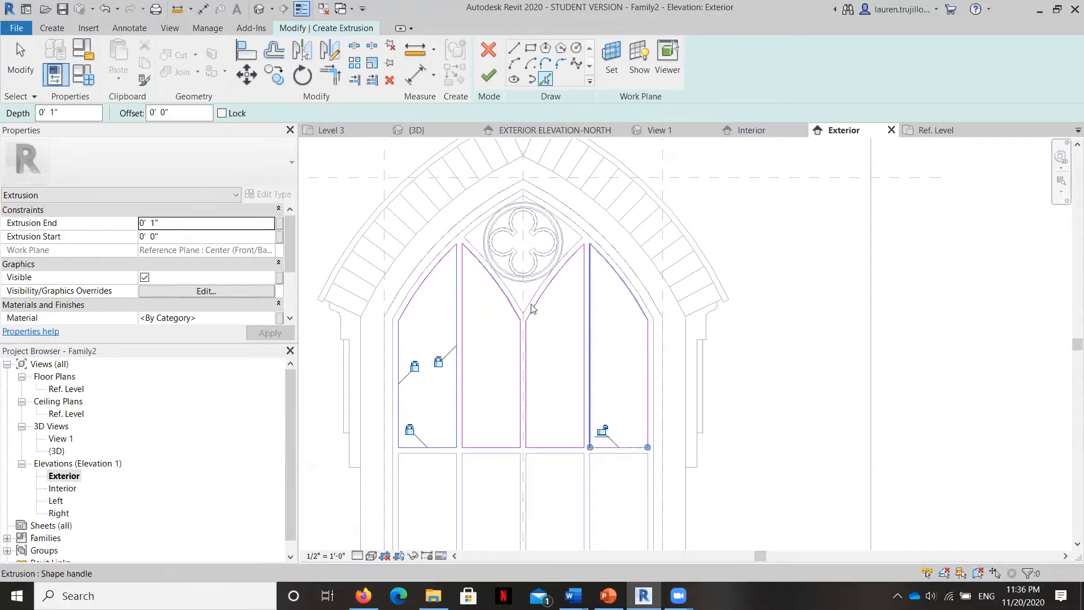
Pick the top and both vertical edges of the two leftmost lower panes
{"action": "scroll", "coordinate": [566, 349], "scroll_direction": "down", "scroll_amount": 1}
{"action": "scroll", "coordinate": [440, 375], "scroll_direction": "up", "scroll_amount": 1}
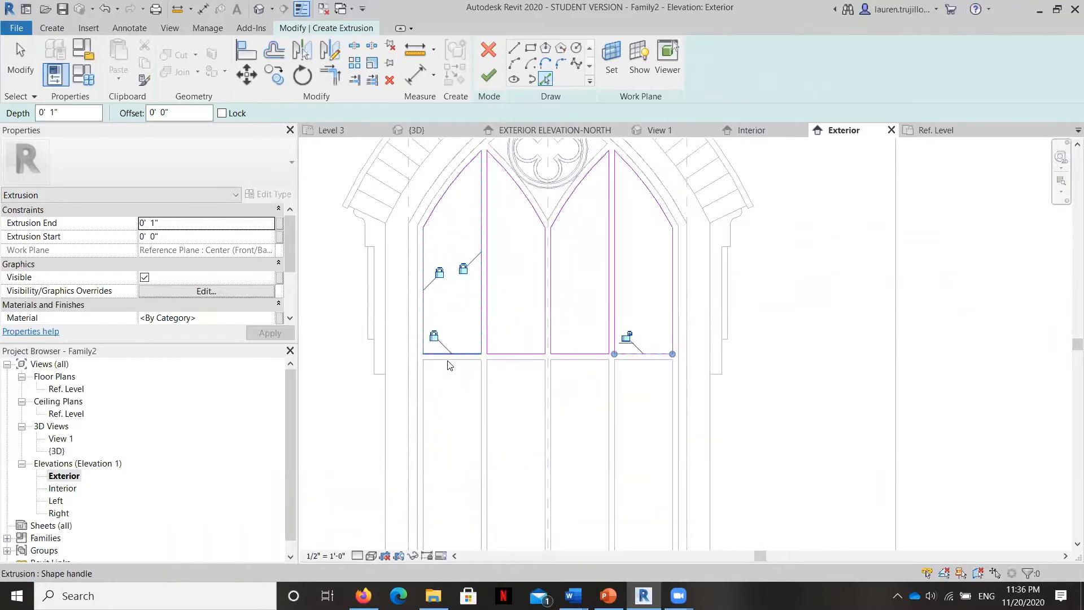
{"action": "left_click", "coordinate": [450, 361]}
{"action": "left_click", "coordinate": [423, 403]}
{"action": "left_click", "coordinate": [480, 421]}
{"action": "left_click", "coordinate": [488, 401]}
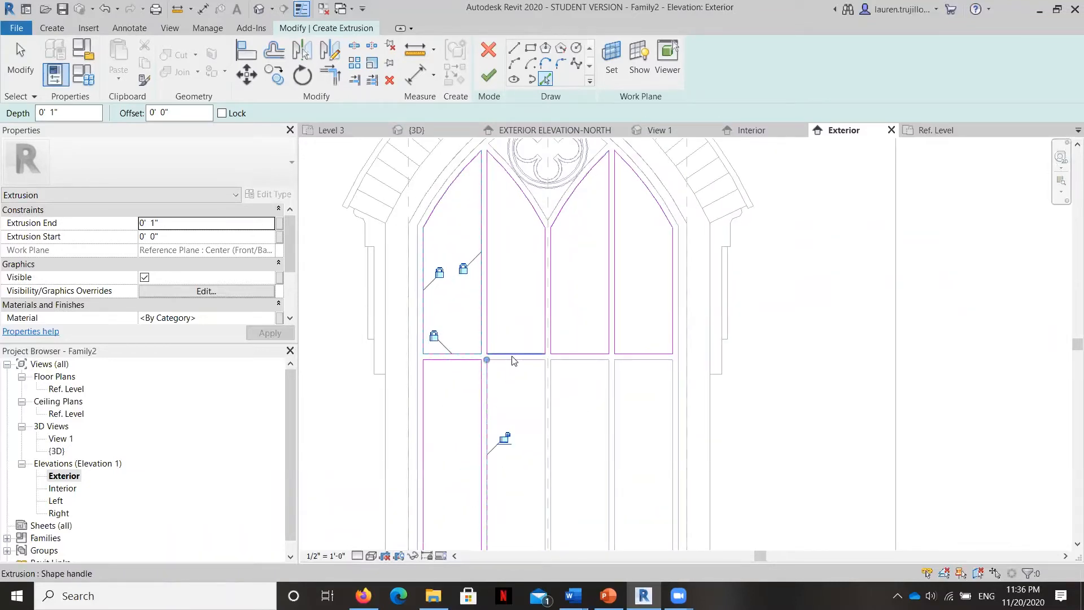
{"action": "left_click", "coordinate": [515, 360]}
{"action": "left_click", "coordinate": [546, 370]}
Pick the top and both vertical edges of the two rightmost lower panes
{"action": "left_click", "coordinate": [578, 362]}
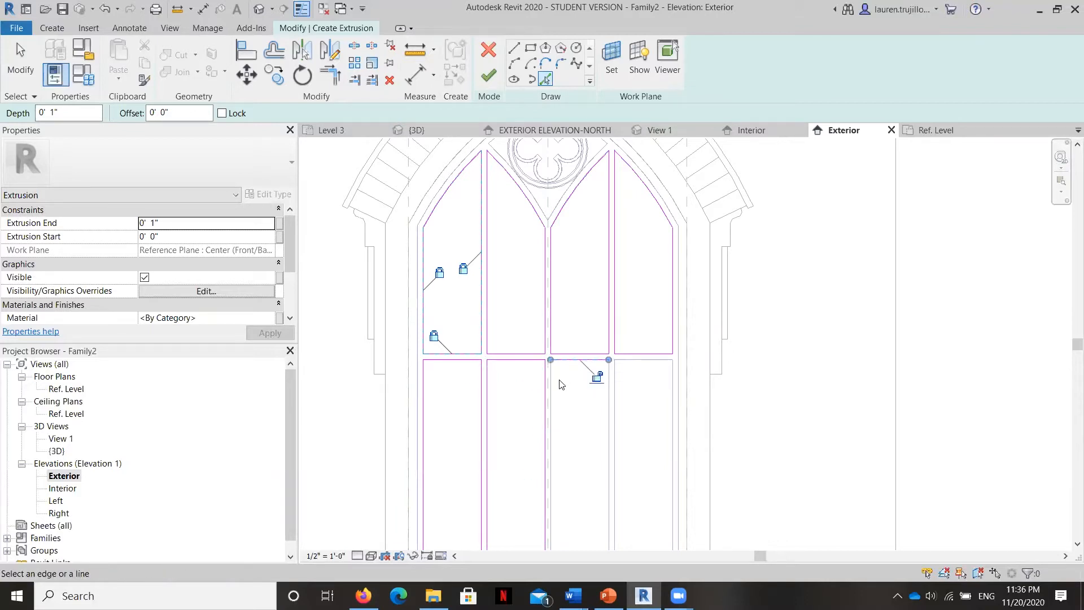
{"action": "left_click", "coordinate": [550, 389]}
{"action": "left_click", "coordinate": [608, 418]}
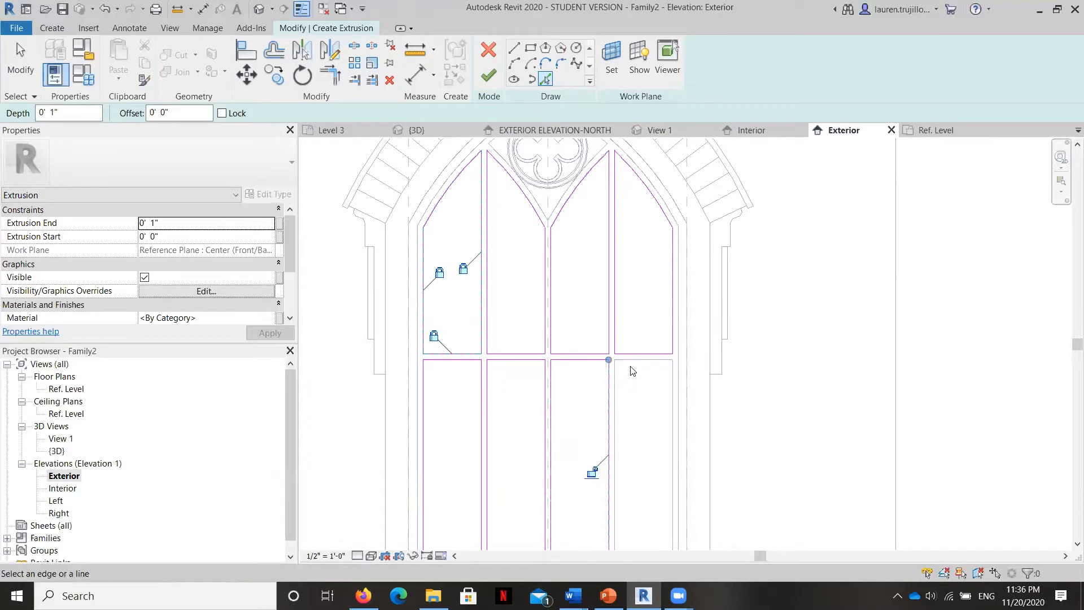
{"action": "left_click", "coordinate": [634, 360]}
{"action": "left_click", "coordinate": [615, 399]}
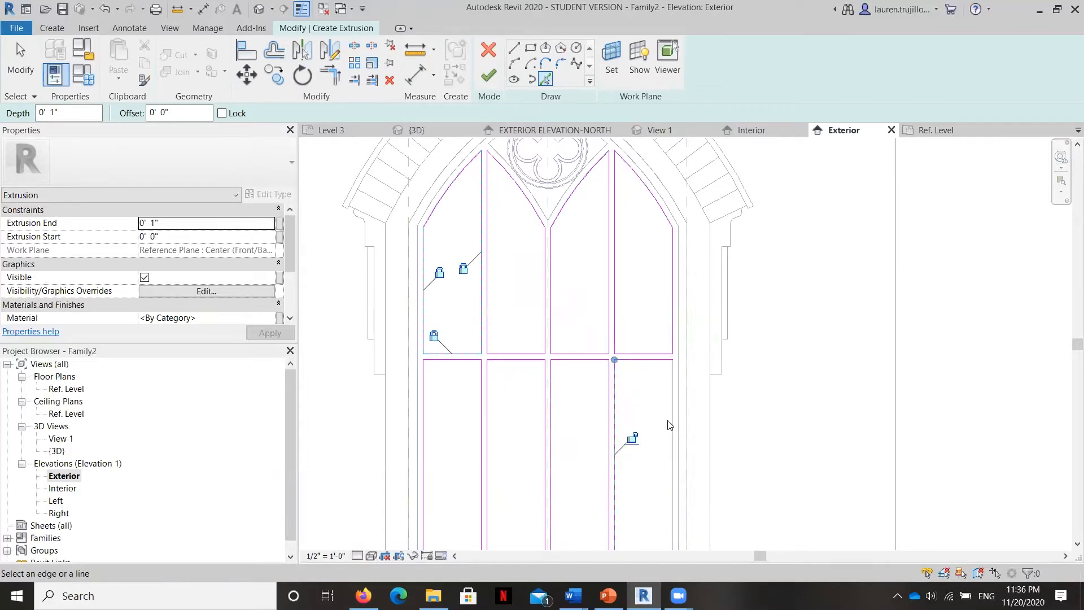
{"action": "left_click", "coordinate": [670, 422]}
Close the four lower pane outlines by picking their bottom edges just above the sill
{"action": "scroll", "coordinate": [599, 248], "scroll_direction": "down", "scroll_amount": 3}
{"action": "scroll", "coordinate": [643, 307], "scroll_direction": "up", "scroll_amount": 4}
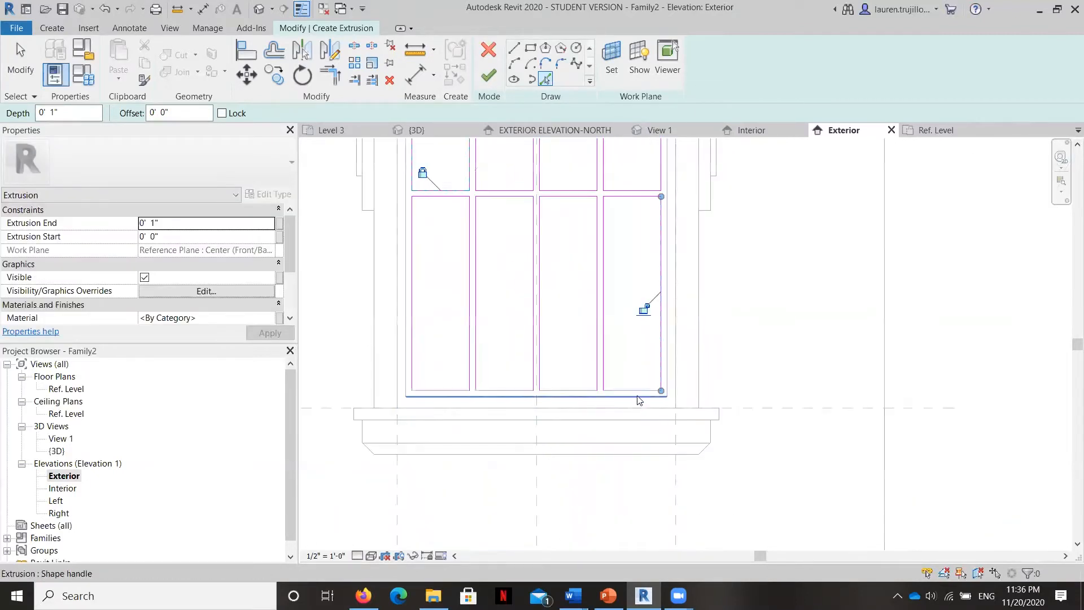
{"action": "left_click", "coordinate": [629, 390]}
{"action": "left_click", "coordinate": [555, 389]}
{"action": "left_click", "coordinate": [460, 390]}
{"action": "left_click", "coordinate": [398, 389]}
{"action": "scroll", "coordinate": [489, 440], "scroll_direction": "down", "scroll_amount": 3}
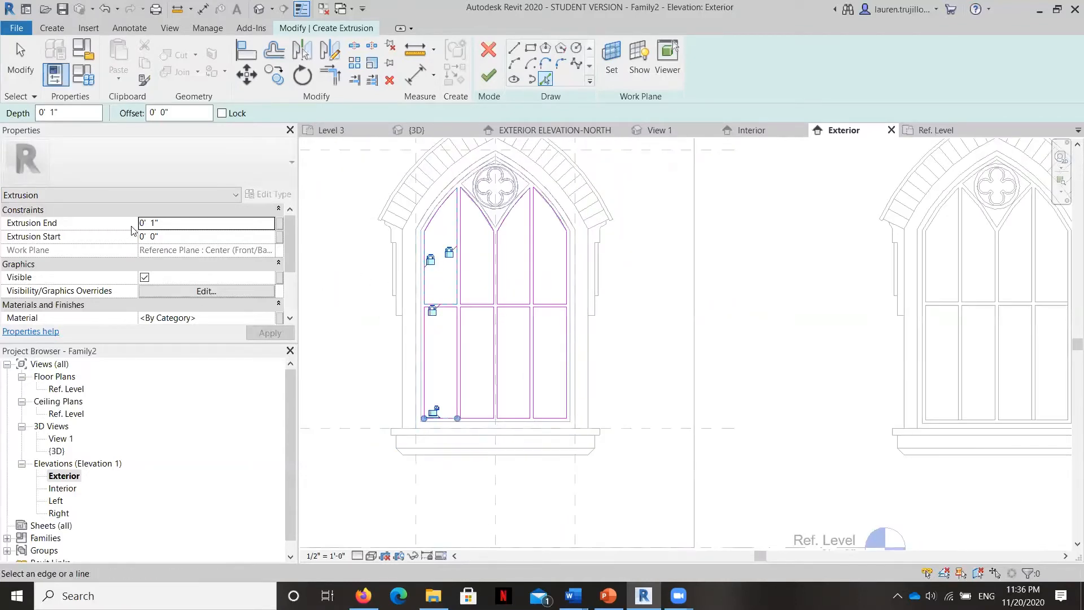
Try to finish the pane extrusion with its start and end both set to 1/4"
{"action": "left_click", "coordinate": [155, 236]}
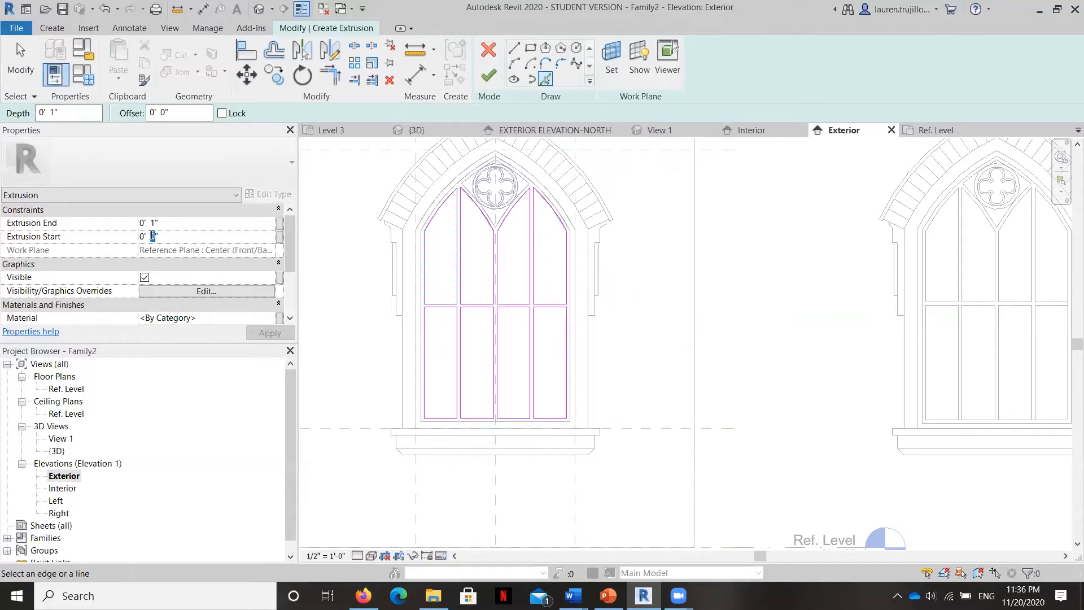
{"action": "type", "text": ".25"}
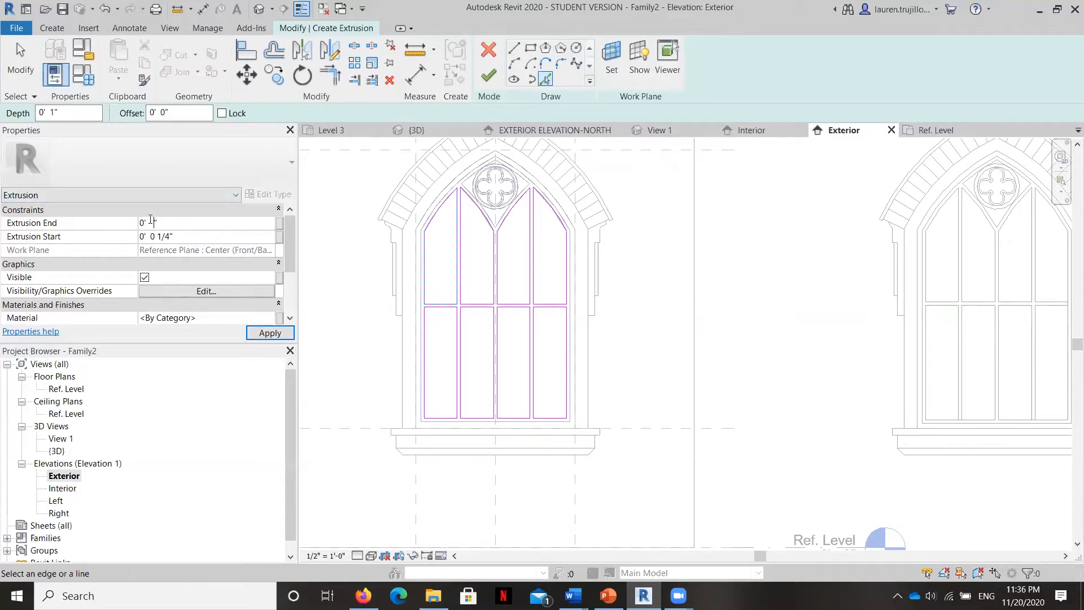
{"action": "left_click", "coordinate": [254, 329]}
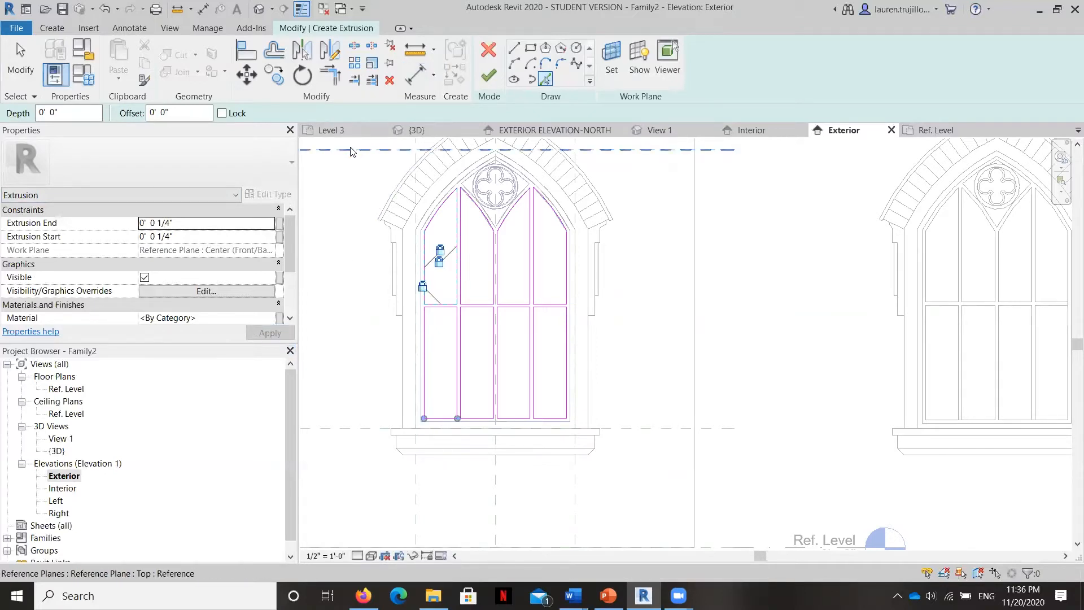
{"action": "left_click", "coordinate": [489, 77]}
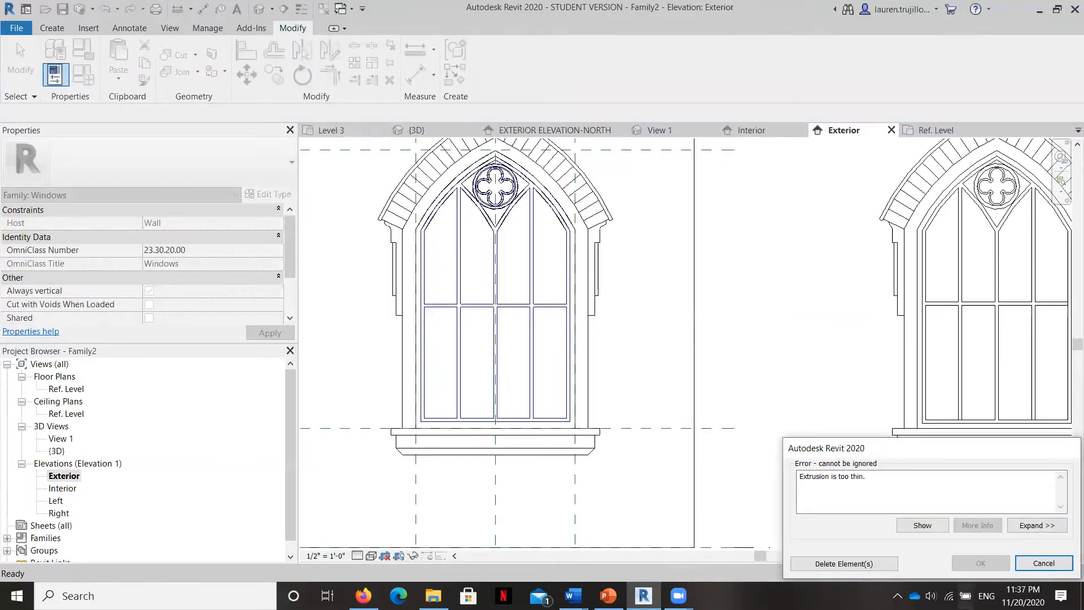
{"action": "left_click", "coordinate": [1041, 563]}
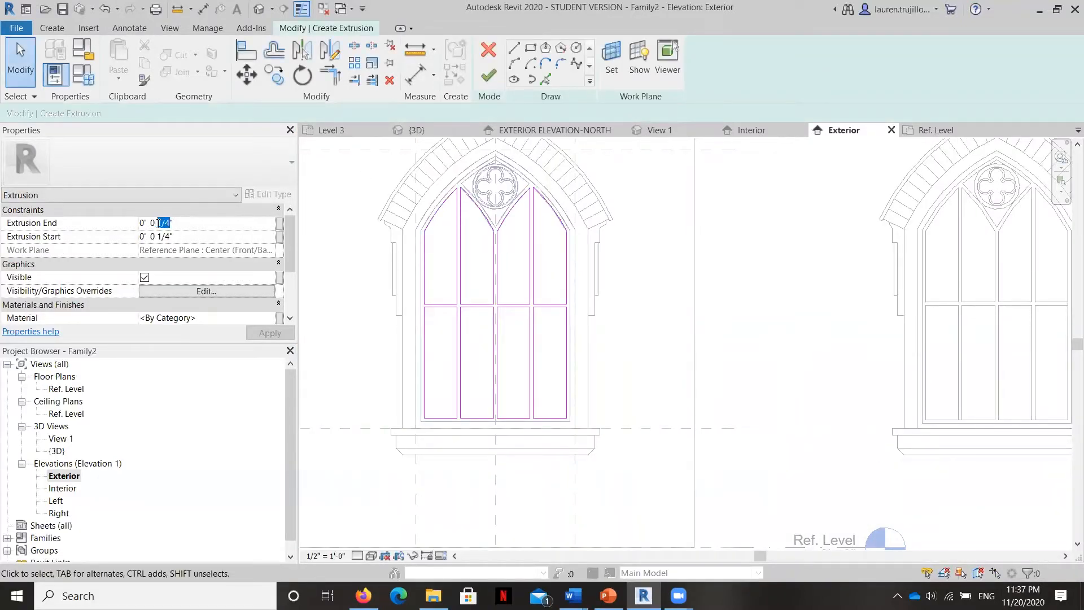
Try to enter 0' 0 .5" as the extrusion end
{"action": "type", "text": ".5"}
{"action": "key", "text": "Return"}
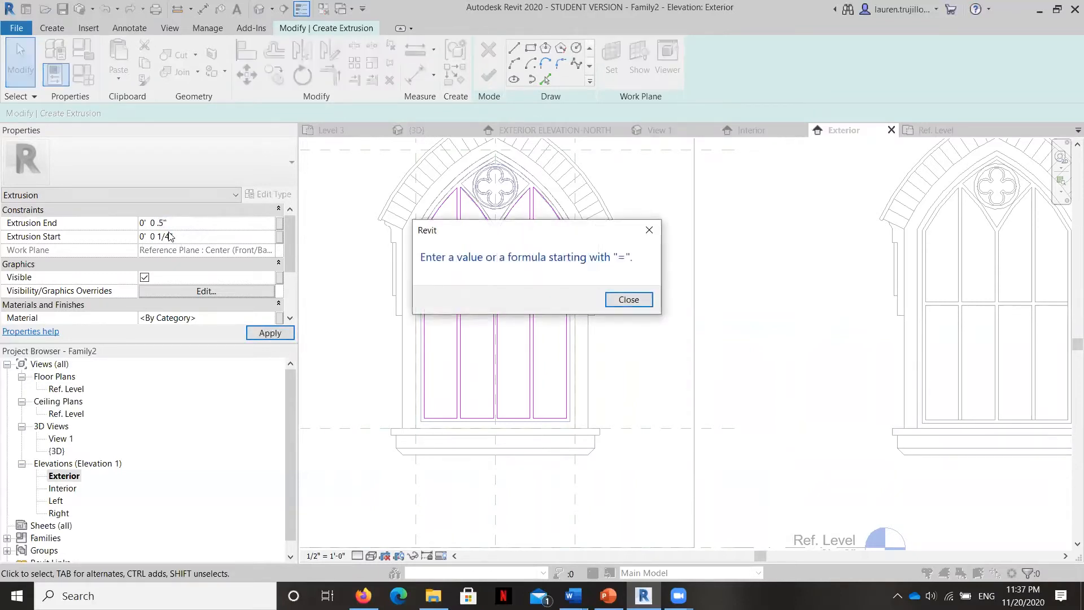
{"action": "left_click", "coordinate": [625, 304]}
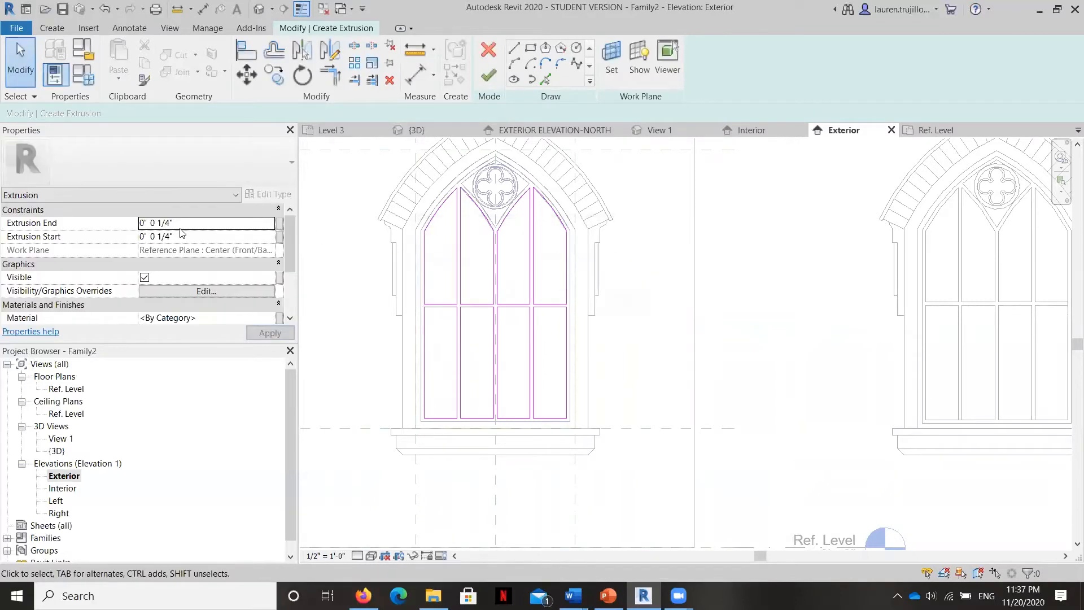
Set the extrusion end to -1/2" and the start to 1/2", and finish the pane extrusion
{"action": "left_click", "coordinate": [158, 237]}
{"action": "left_click", "coordinate": [169, 224]}
{"action": "left_click_drag", "start_coordinate": [169, 223], "coordinate": [98, 216]}
{"action": "type", "text": "-.5"}
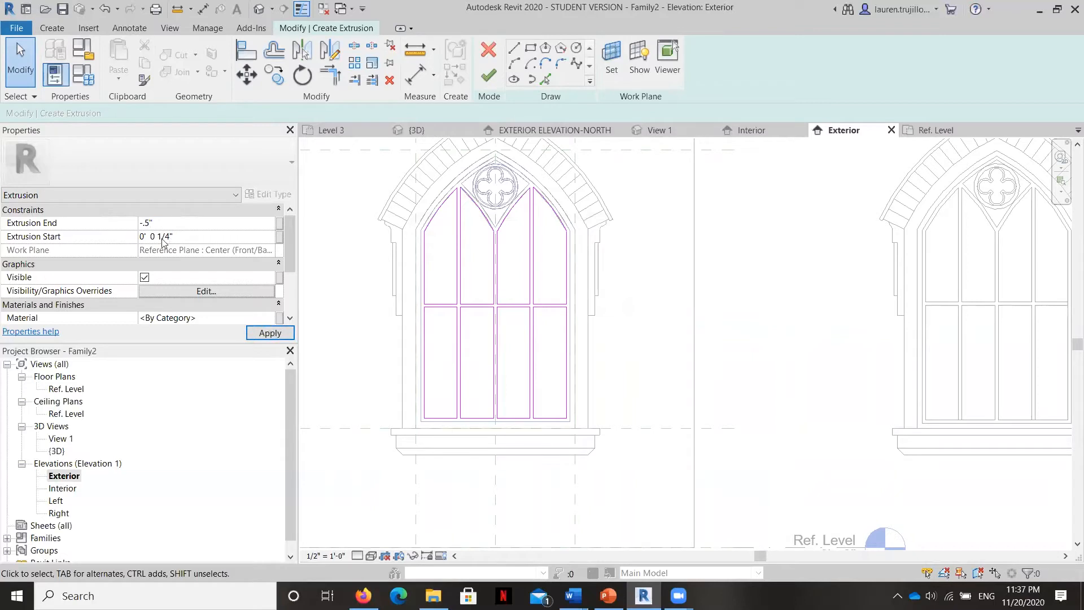
{"action": "left_click", "coordinate": [161, 237]}
{"action": "key", "text": "BackSpace"}
{"action": "type", "text": ".5"}
{"action": "key", "text": "Return"}
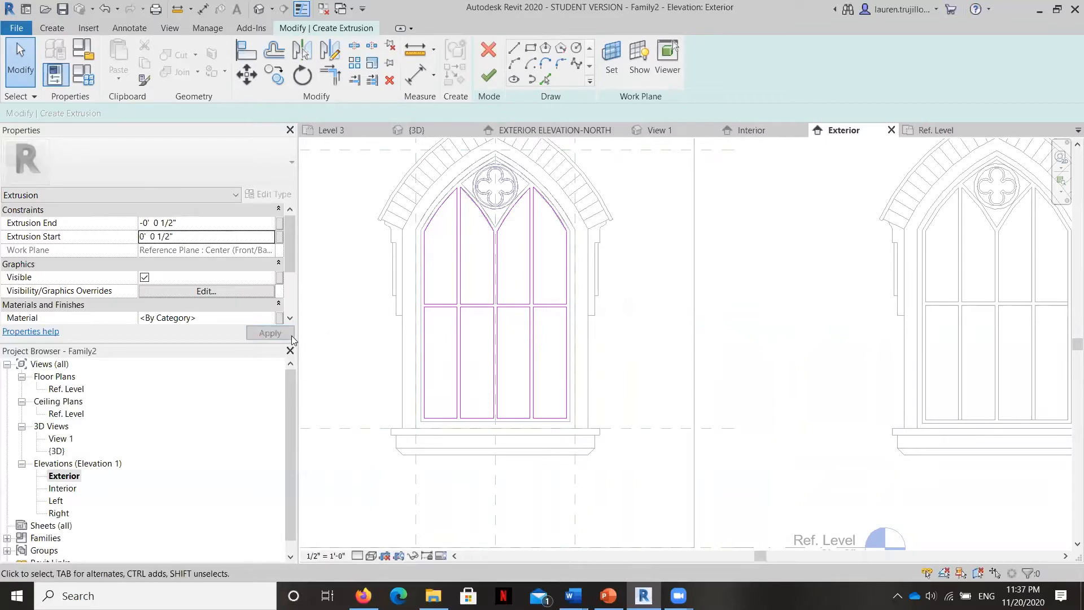
{"action": "left_click", "coordinate": [491, 79]}
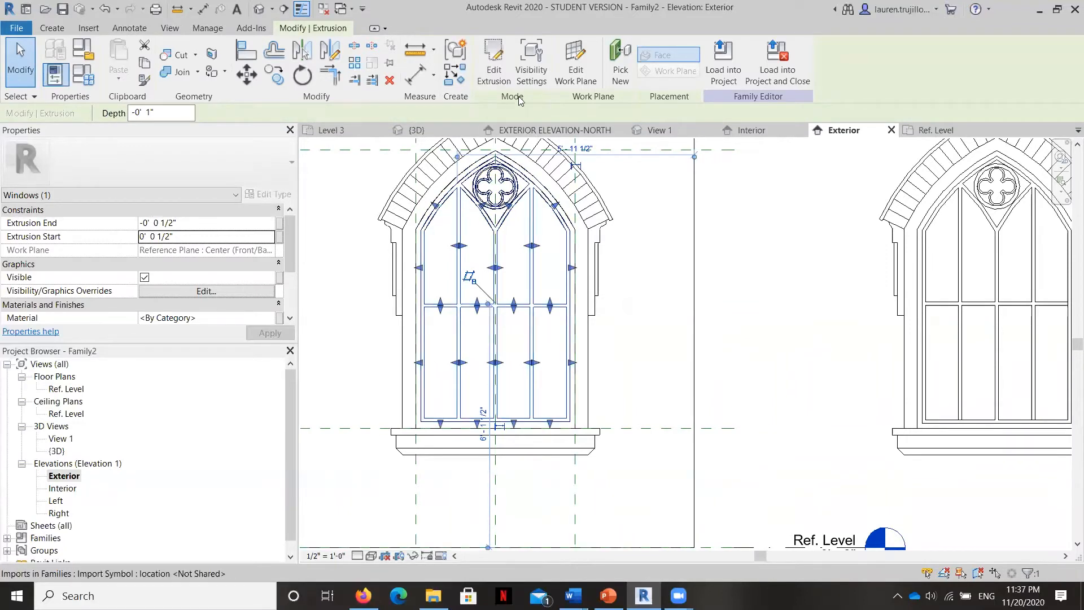
Reopen the pane extrusion's sketch and pick the four inner lobe arcs of the quatrefoil
{"action": "scroll", "coordinate": [511, 167], "scroll_direction": "up", "scroll_amount": 5}
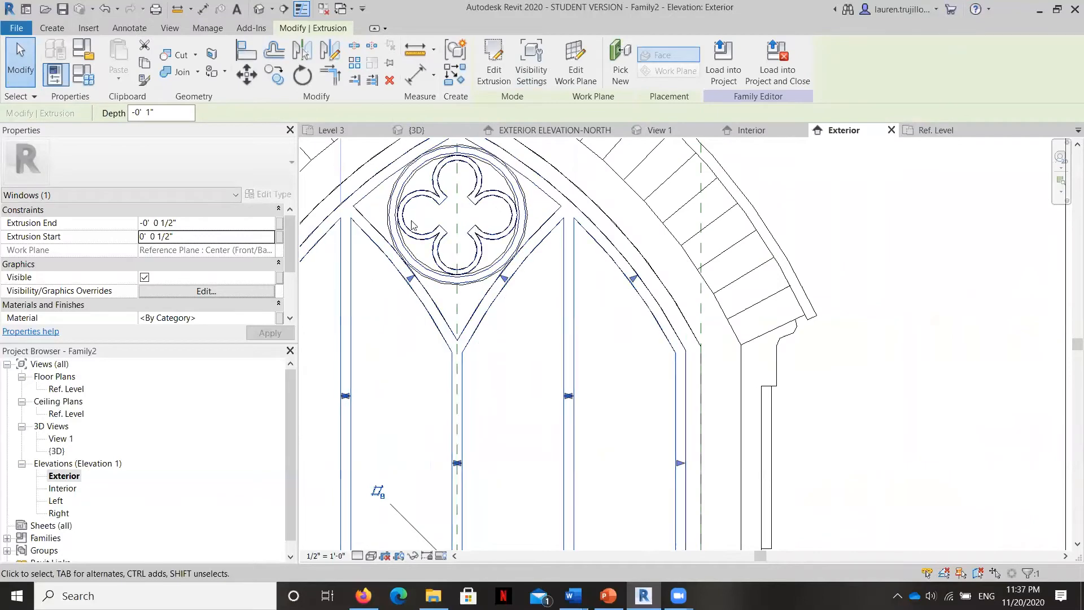
{"action": "left_click", "coordinate": [498, 52]}
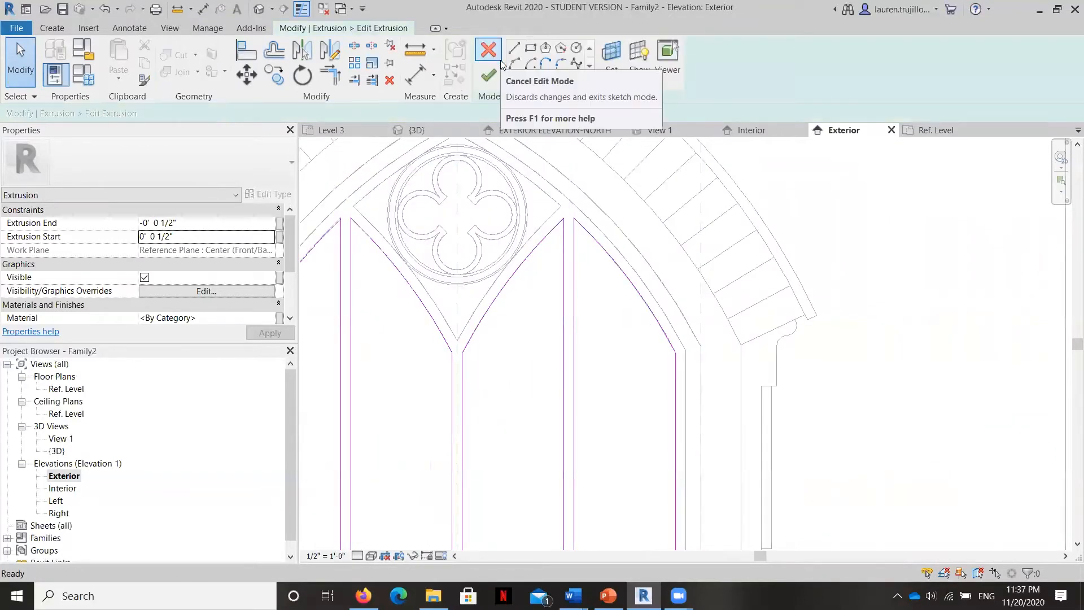
{"action": "scroll", "coordinate": [466, 288], "scroll_direction": "up", "scroll_amount": 1}
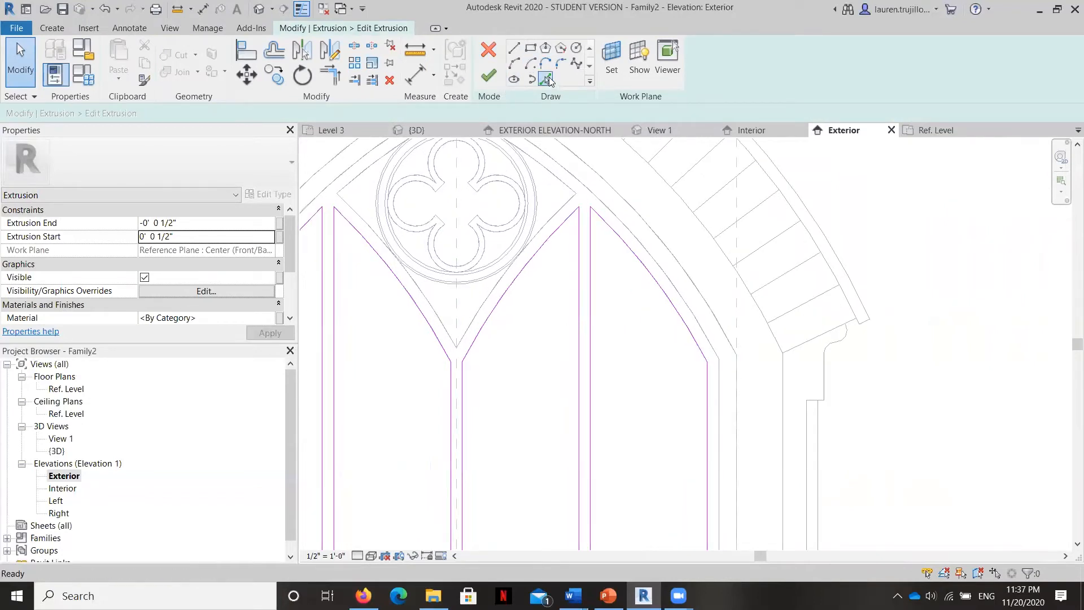
{"action": "left_click", "coordinate": [545, 78]}
{"action": "left_click", "coordinate": [483, 188]}
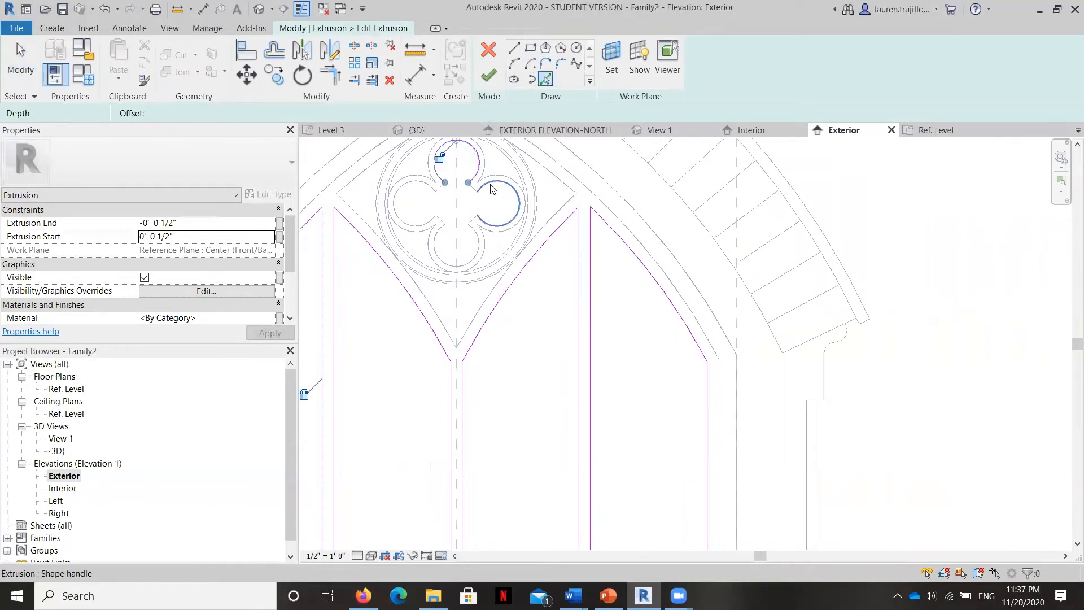
{"action": "scroll", "coordinate": [480, 236], "scroll_direction": "up", "scroll_amount": 2}
{"action": "left_click", "coordinate": [477, 239]}
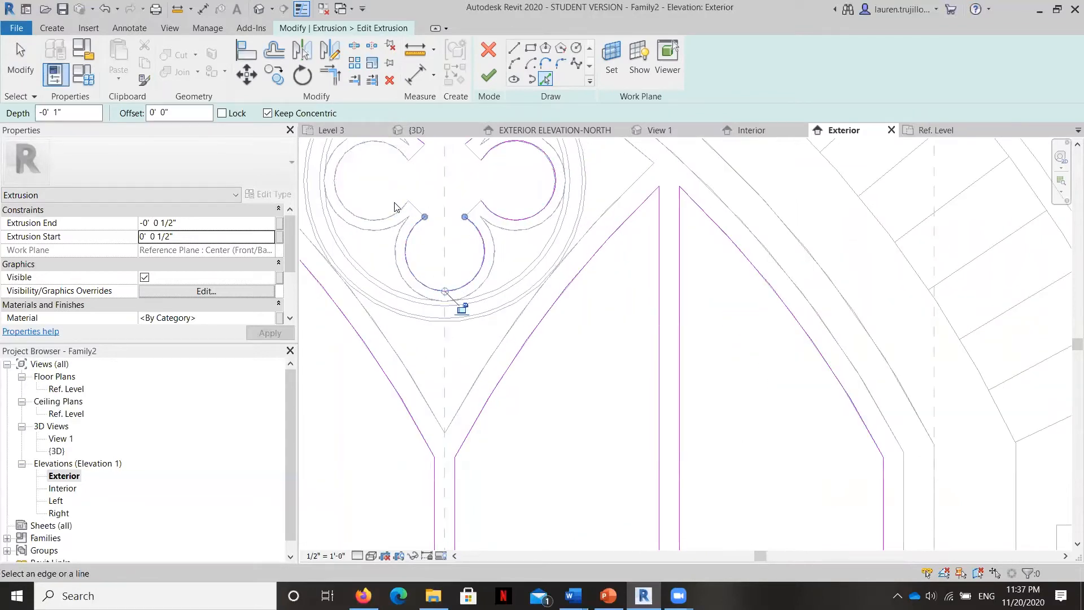
{"action": "left_click", "coordinate": [411, 212]}
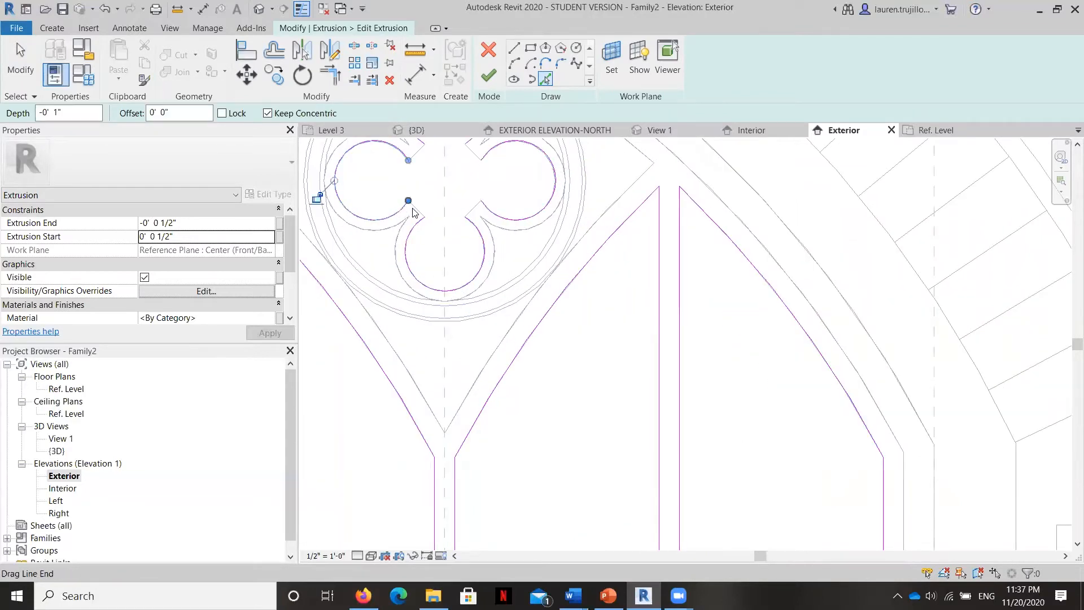
Pick the short straight edges at the cusps joining the quatrefoil's inner lobe arcs
{"action": "left_click", "coordinate": [419, 152]}
{"action": "left_click", "coordinate": [475, 157]}
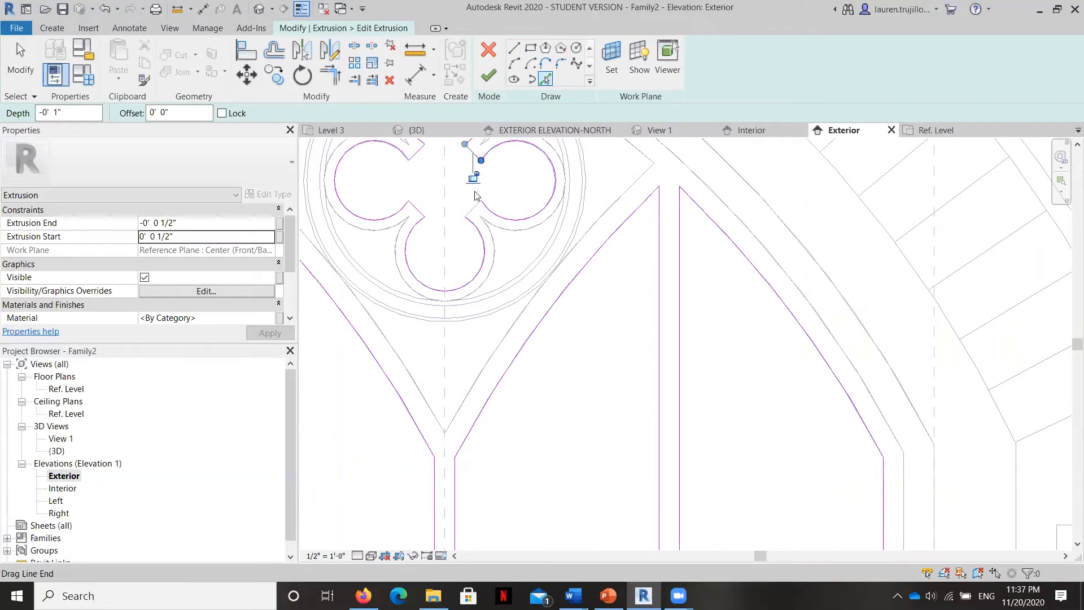
{"action": "left_click", "coordinate": [474, 206]}
{"action": "scroll", "coordinate": [470, 206], "scroll_direction": "down", "scroll_amount": 2}
{"action": "scroll", "coordinate": [471, 208], "scroll_direction": "down", "scroll_amount": 2}
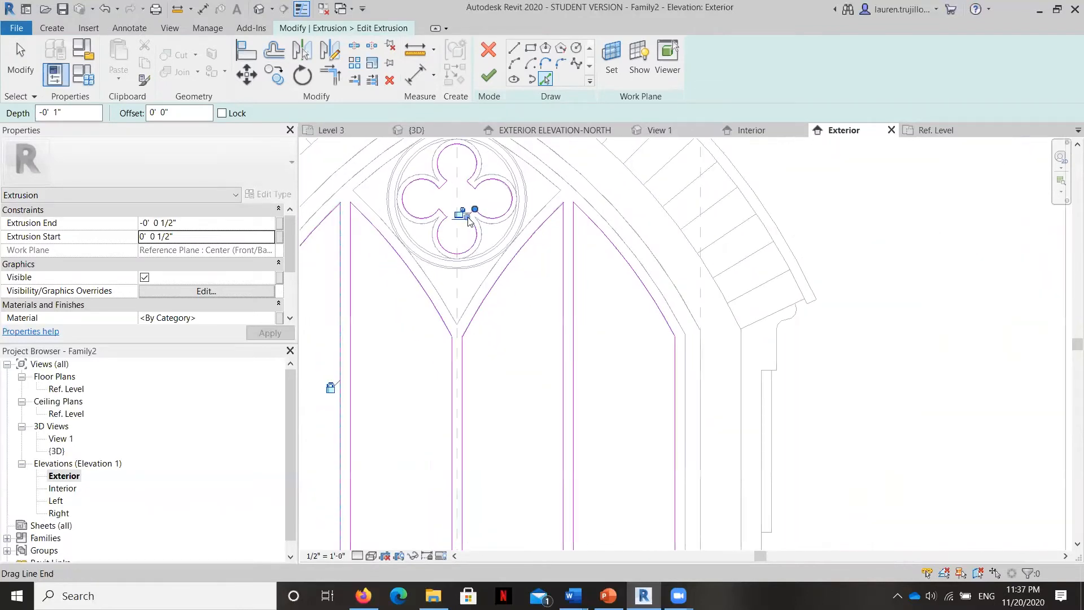
Pick the quatrefoil's four outer lobe arcs and both halves of the innermost circle around it
{"action": "scroll", "coordinate": [440, 151], "scroll_direction": "up", "scroll_amount": 1}
{"action": "scroll", "coordinate": [441, 151], "scroll_direction": "up", "scroll_amount": 1}
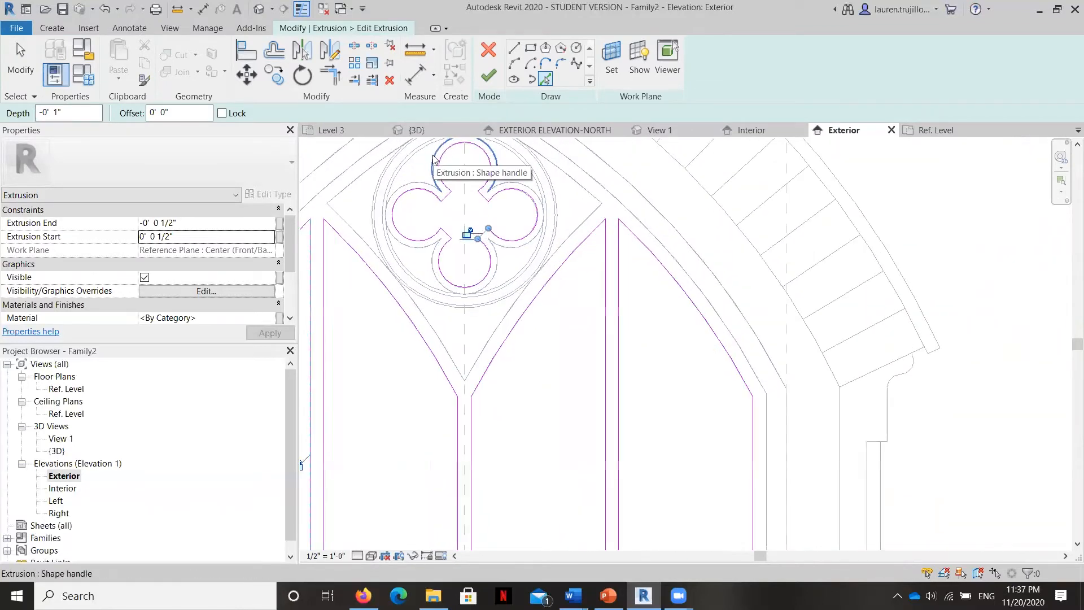
{"action": "left_click", "coordinate": [441, 153]}
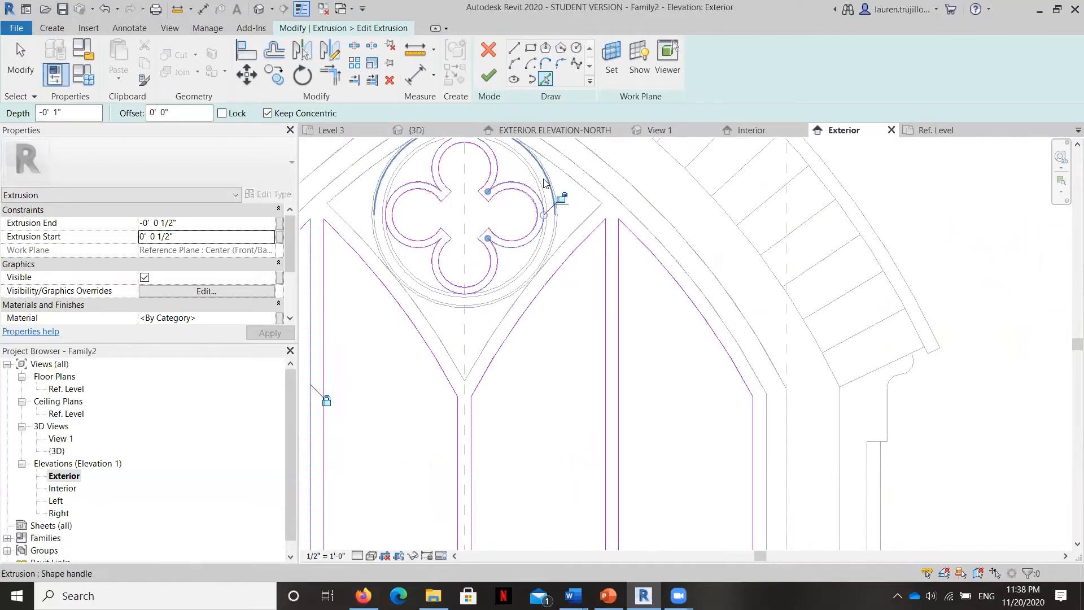
{"action": "scroll", "coordinate": [541, 193], "scroll_direction": "up", "scroll_amount": 2}
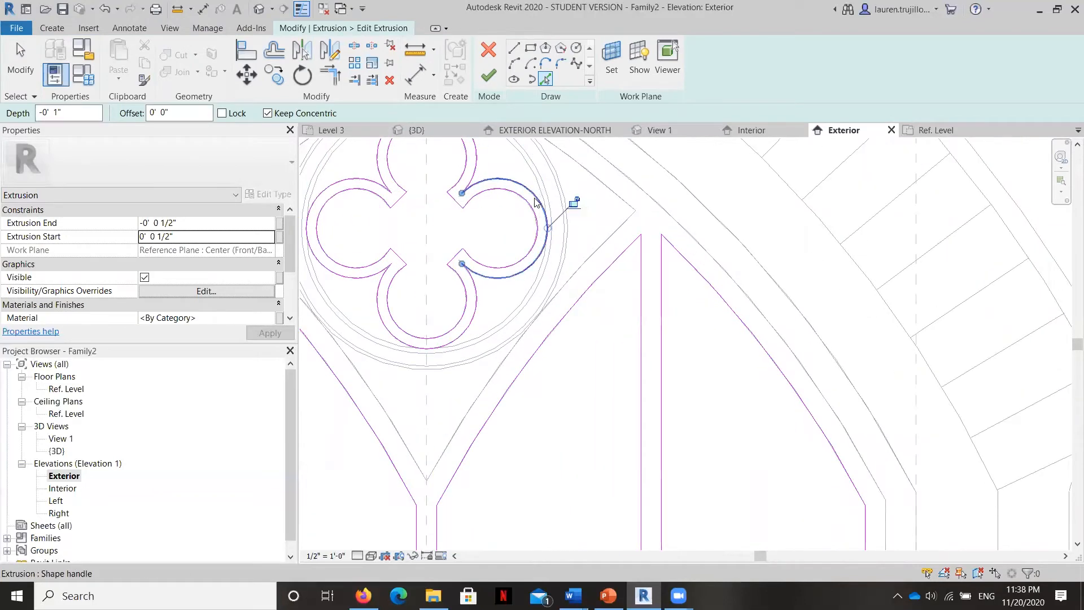
{"action": "left_click", "coordinate": [545, 193]}
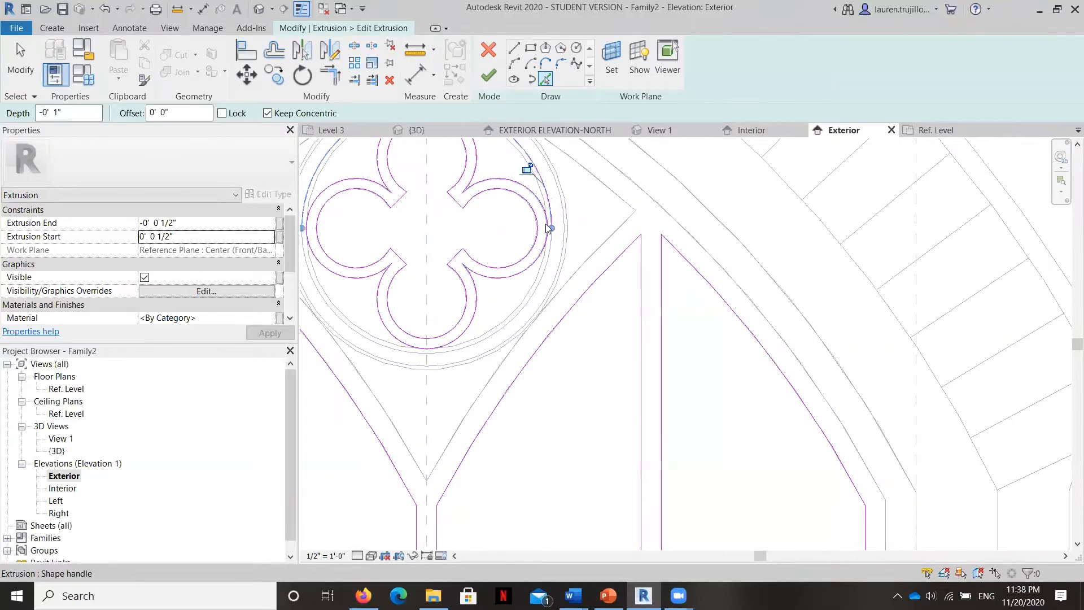
{"action": "left_click", "coordinate": [540, 272]}
{"action": "scroll", "coordinate": [541, 281], "scroll_direction": "down", "scroll_amount": 2}
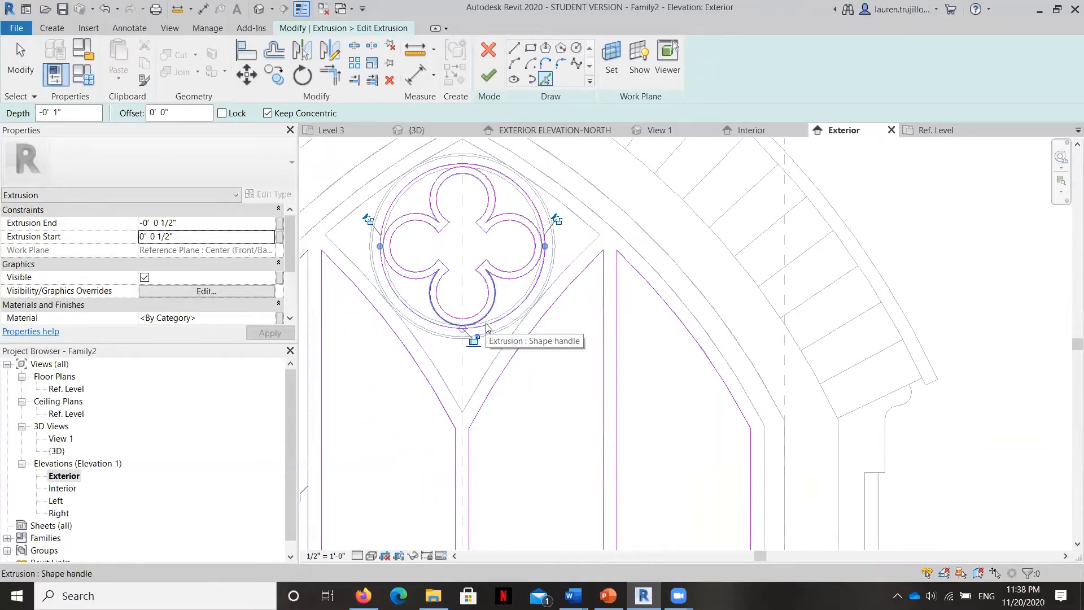
Pick the four curved edges of the diamond-shaped opening around the circle and finish editing the extrusion
{"action": "left_click", "coordinate": [415, 341]}
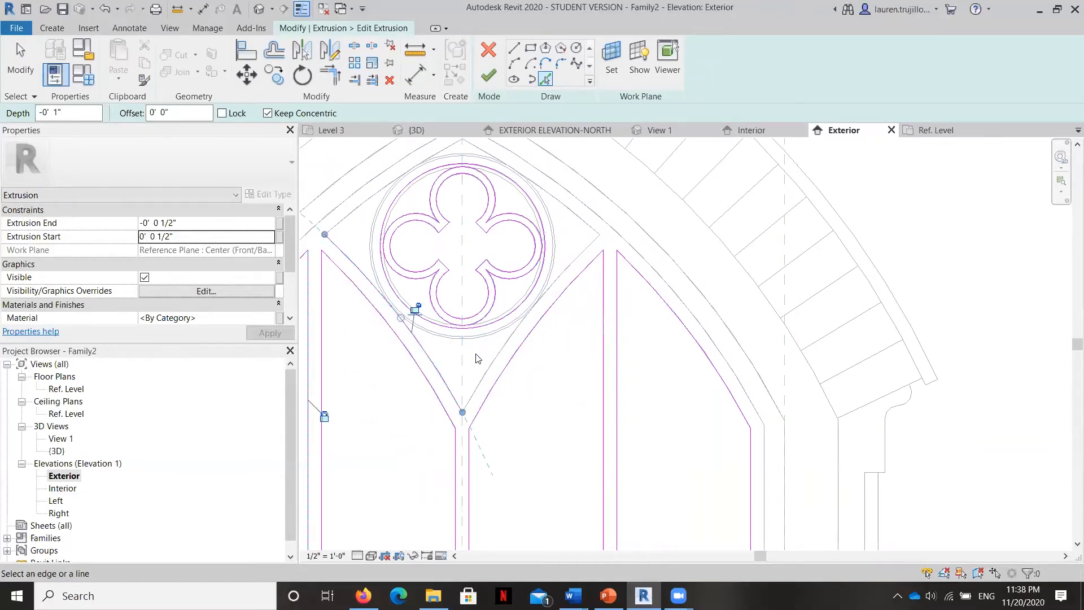
{"action": "left_click", "coordinate": [500, 360]}
{"action": "left_click", "coordinate": [582, 218]}
{"action": "left_click", "coordinate": [356, 213]}
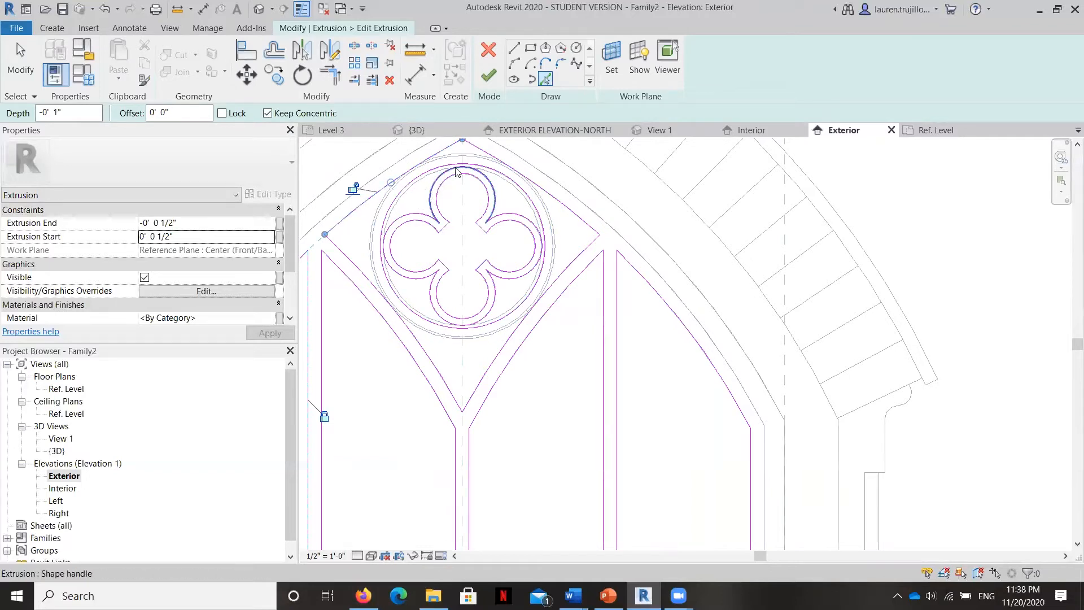
{"action": "scroll", "coordinate": [457, 172], "scroll_direction": "up", "scroll_amount": 1}
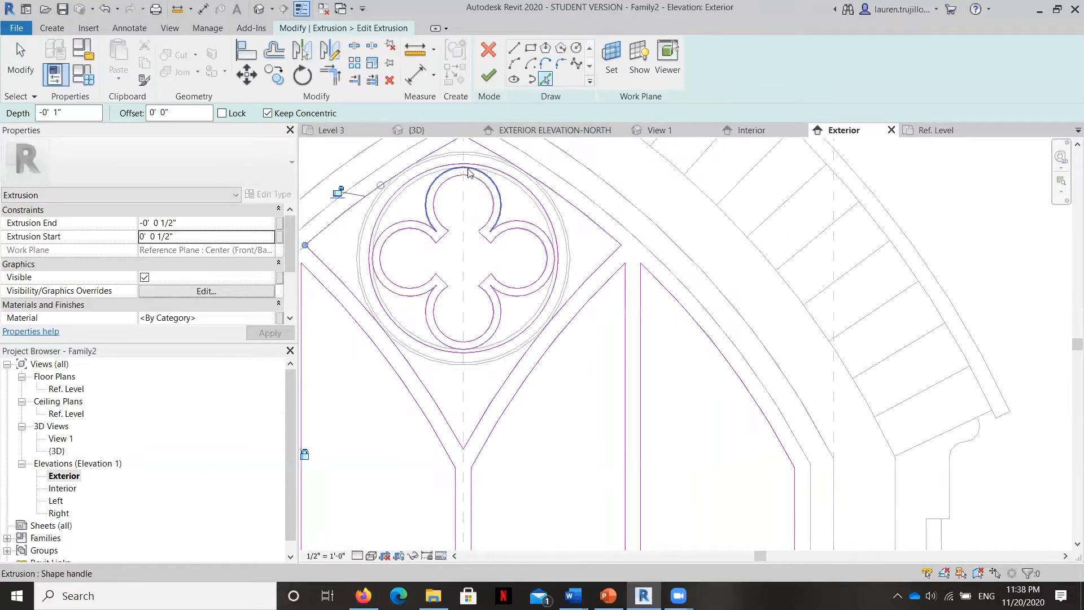
{"action": "left_click", "coordinate": [488, 76]}
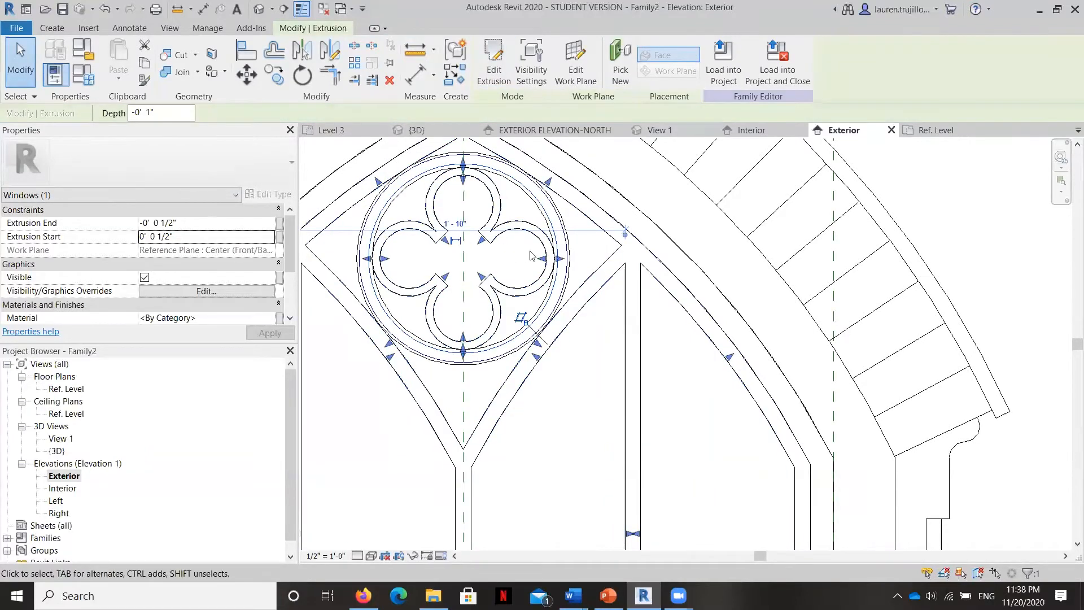
{"action": "scroll", "coordinate": [525, 255], "scroll_direction": "down", "scroll_amount": 3}
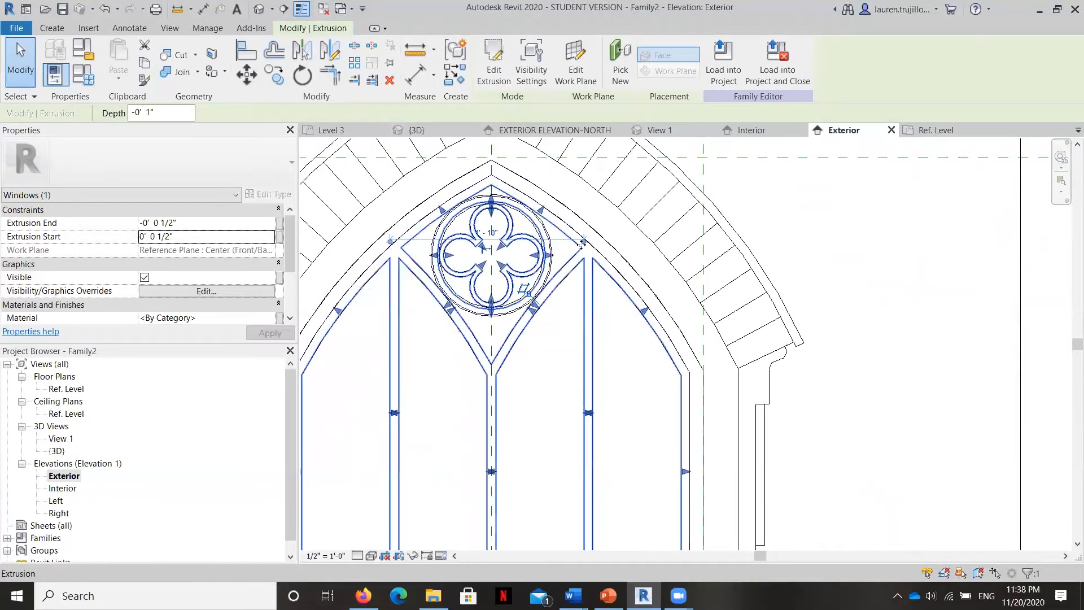
Start a new family parameter named Glass Finish in the family types
{"action": "scroll", "coordinate": [627, 276], "scroll_direction": "down", "scroll_amount": 2}
{"action": "scroll", "coordinate": [630, 276], "scroll_direction": "down", "scroll_amount": 1}
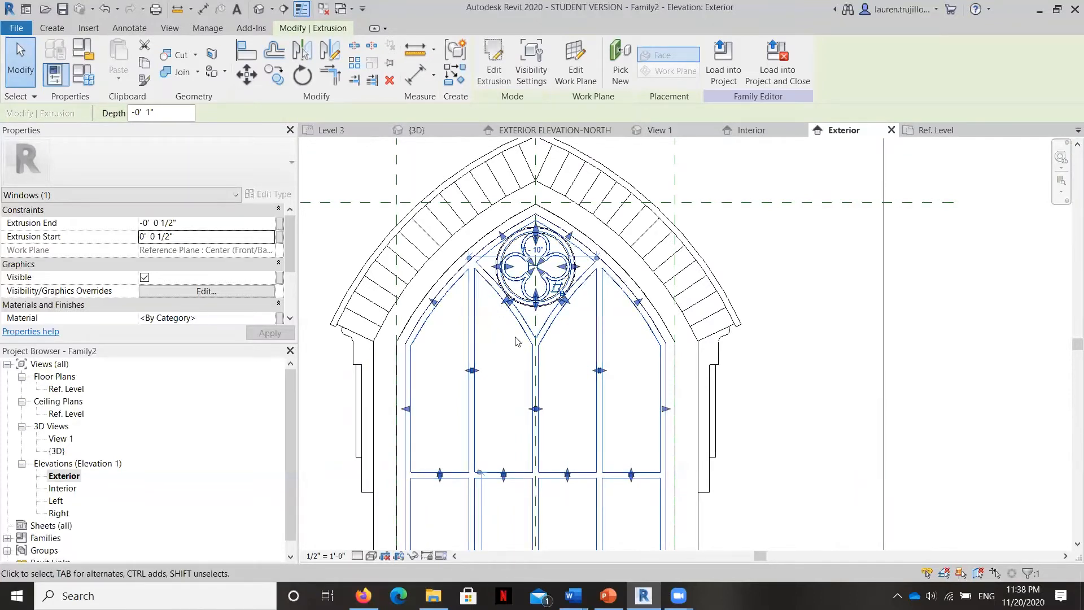
{"action": "left_click", "coordinate": [86, 75]}
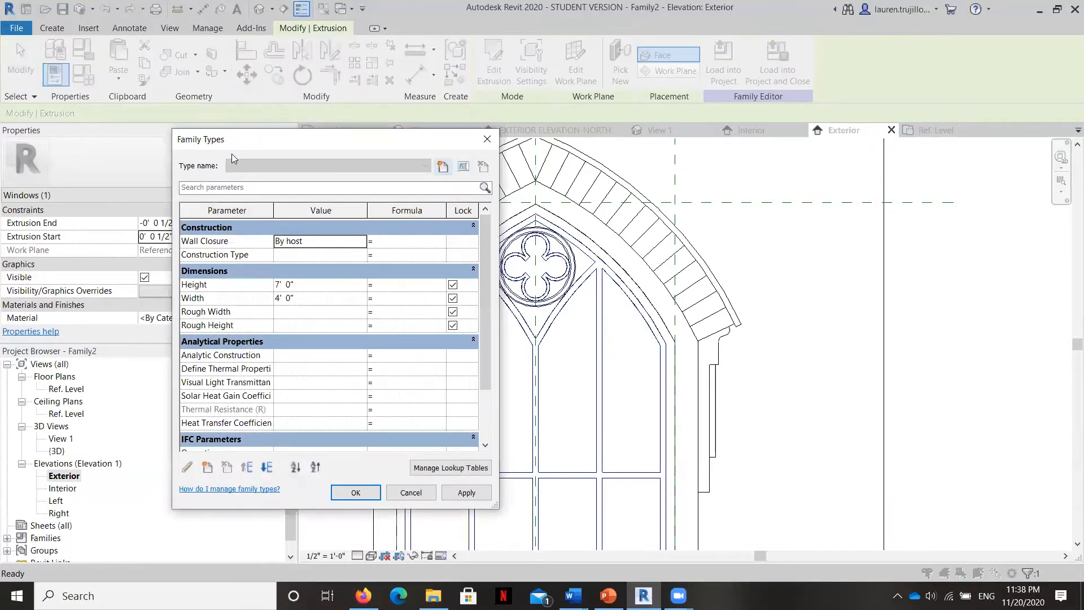
{"action": "left_click", "coordinate": [208, 469]}
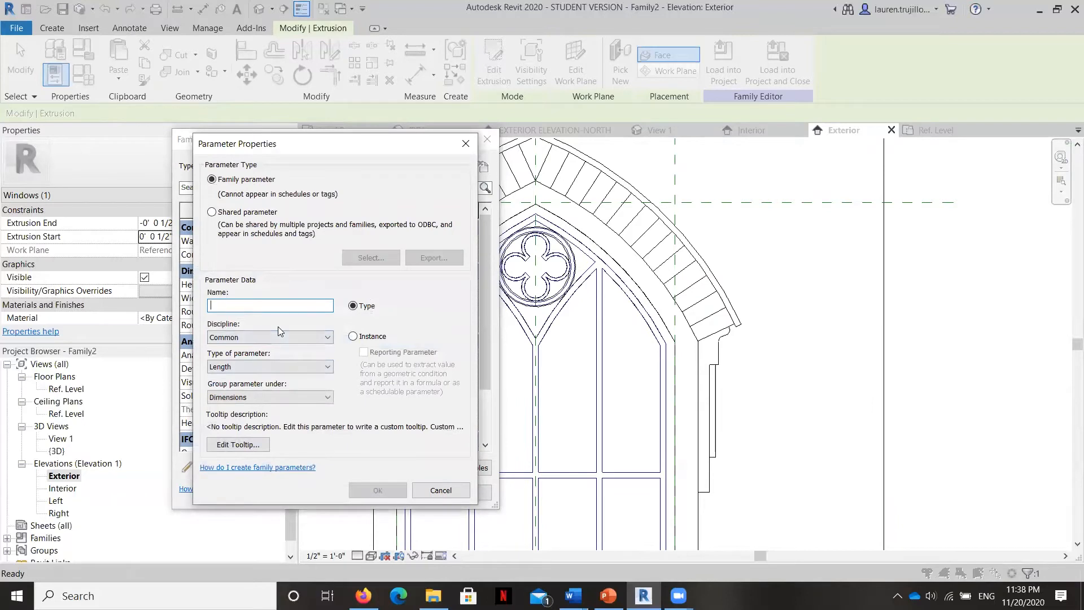
{"action": "key", "text": "Caps_Lock"}
{"action": "type", "text": "G"}
{"action": "key", "text": "Caps_Lock"}
{"action": "type", "text": "lass"}
{"action": "key", "text": "Caps_Lock"}
{"action": "type", "text": "F"}
{"action": "key", "text": "Caps_Lock"}
{"action": "type", "text": "inish"}
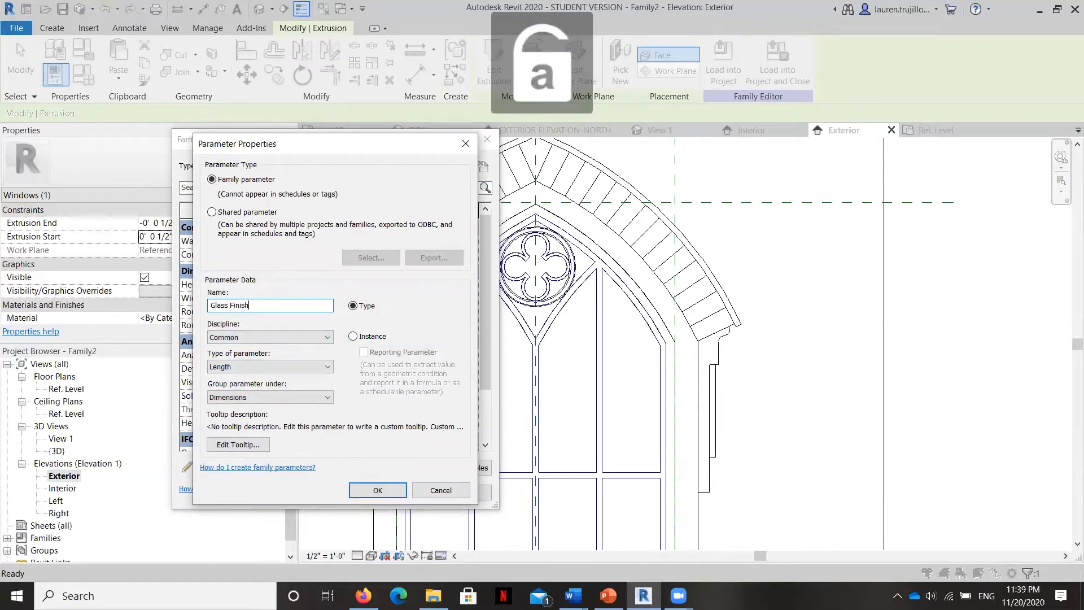
Make Glass Finish a Material type parameter and apply the change to the family types
{"action": "left_click", "coordinate": [317, 367]}
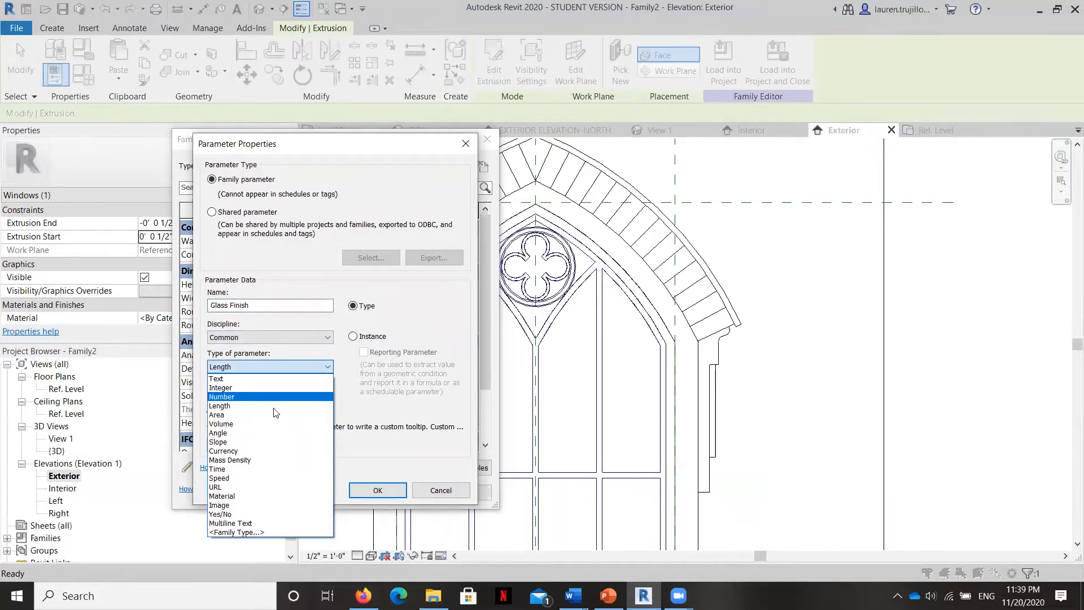
{"action": "left_click", "coordinate": [232, 495]}
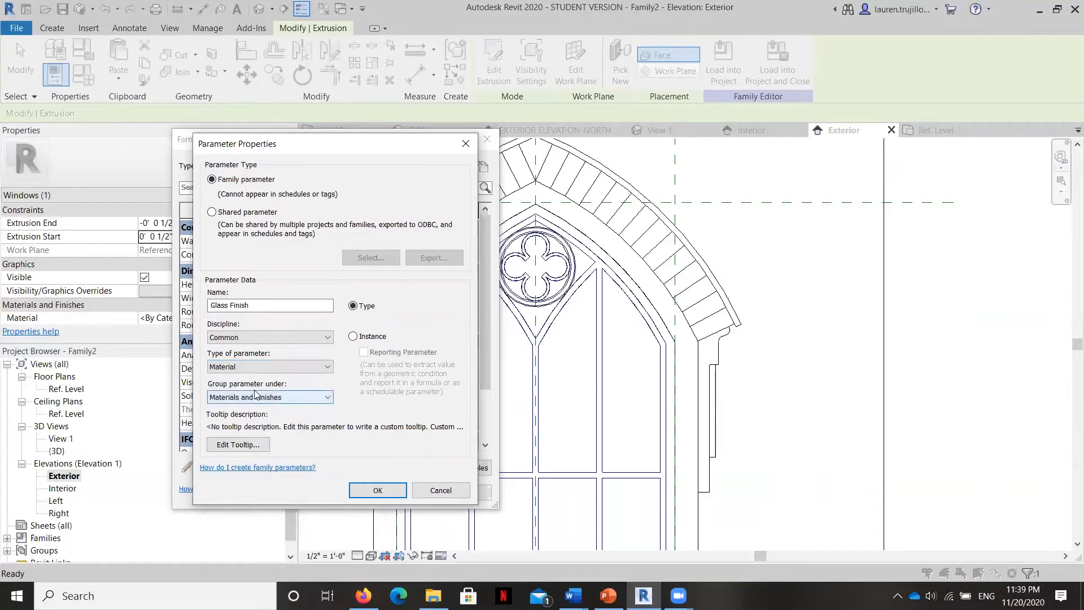
{"action": "left_click", "coordinate": [377, 489]}
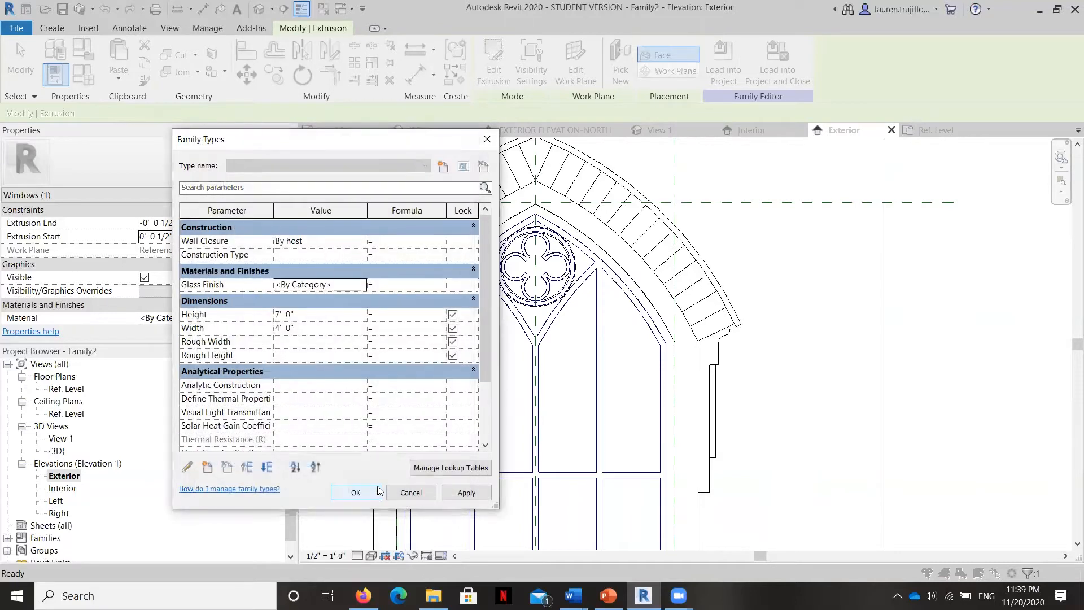
{"action": "left_click", "coordinate": [468, 498]}
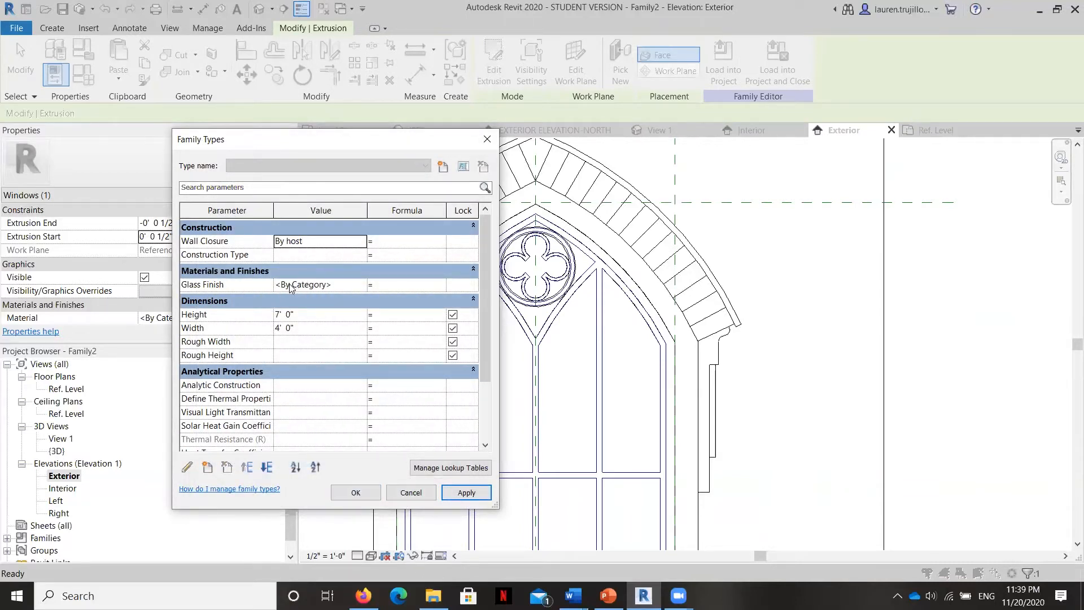
{"action": "left_click", "coordinate": [355, 492]}
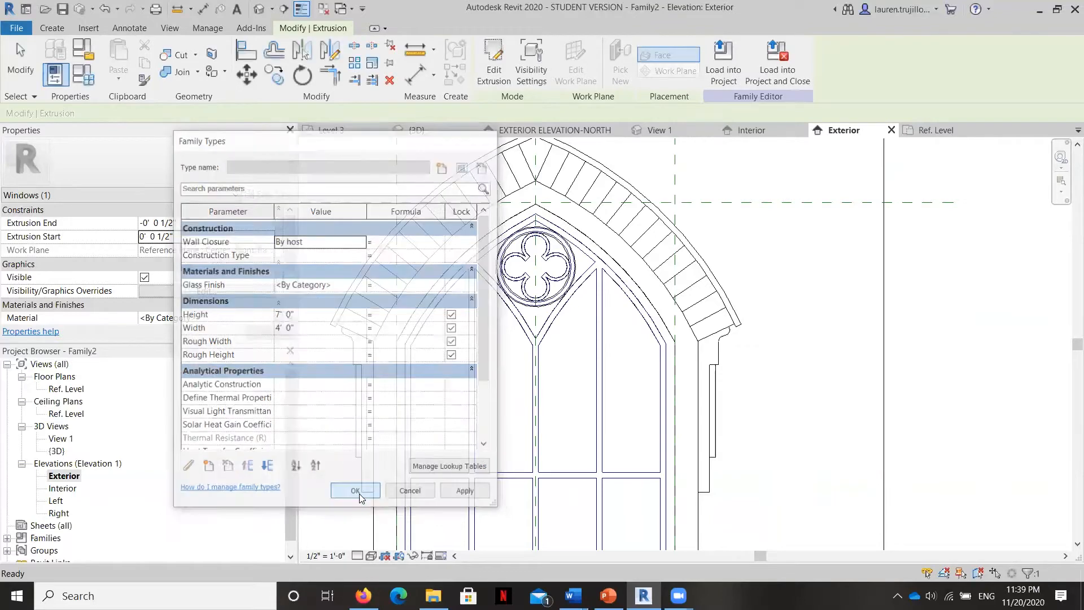
Start a new extrusion and pick the outer and inner arcs of the thin moulding above the brick arch
{"action": "scroll", "coordinate": [588, 299], "scroll_direction": "down", "scroll_amount": 3}
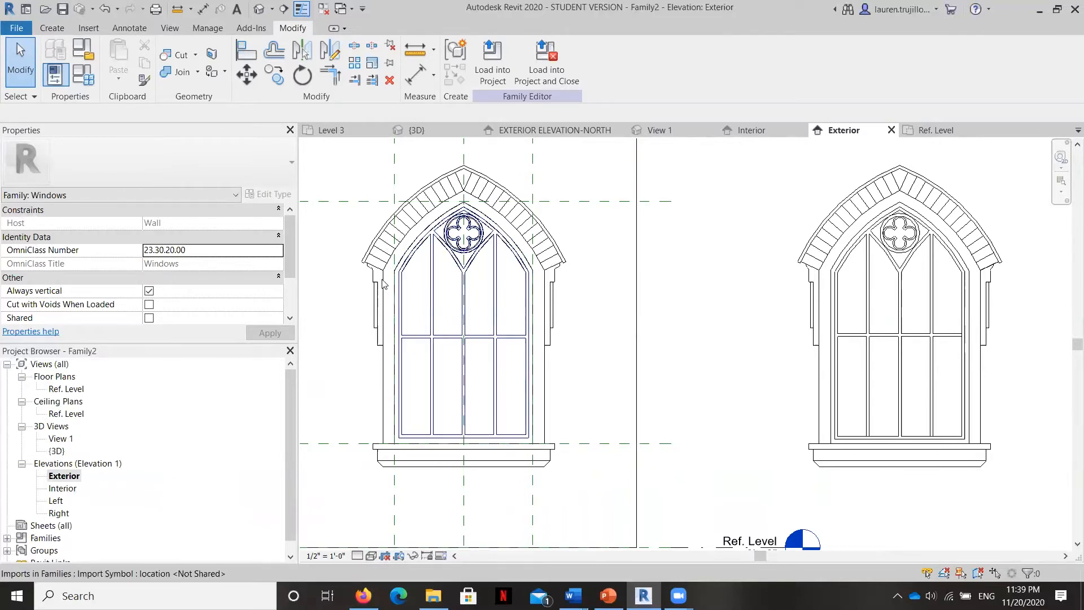
{"action": "scroll", "coordinate": [383, 284], "scroll_direction": "up", "scroll_amount": 3}
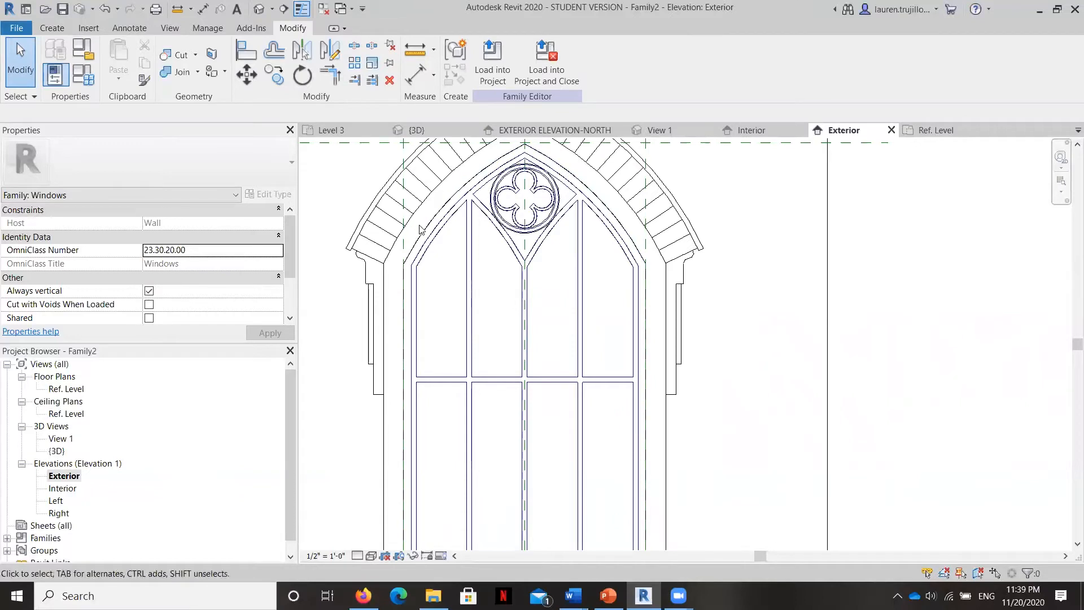
{"action": "scroll", "coordinate": [469, 280], "scroll_direction": "down", "scroll_amount": 2}
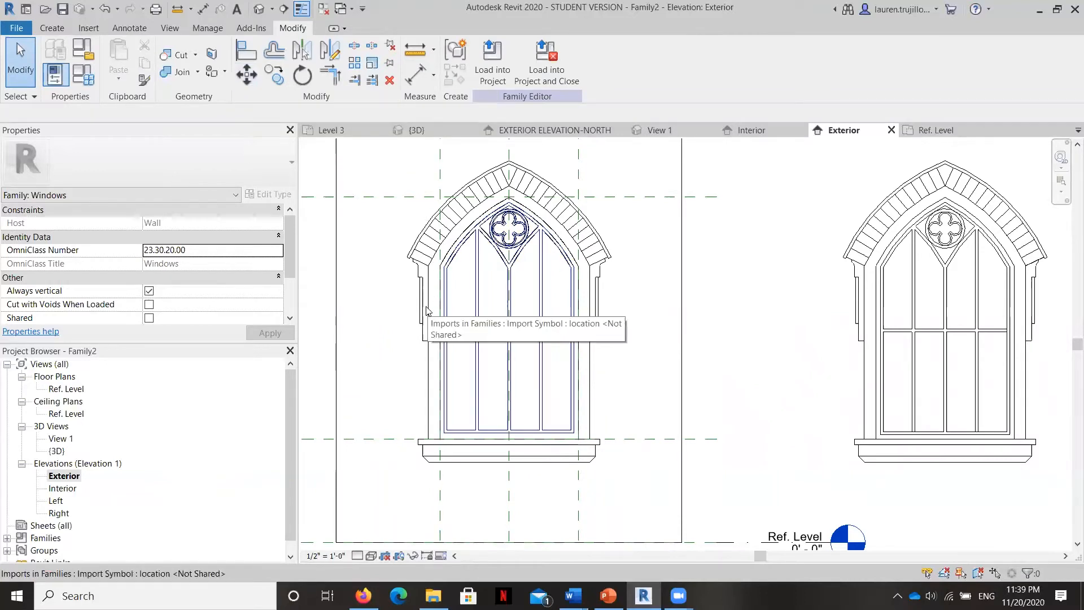
{"action": "left_click", "coordinate": [52, 28]}
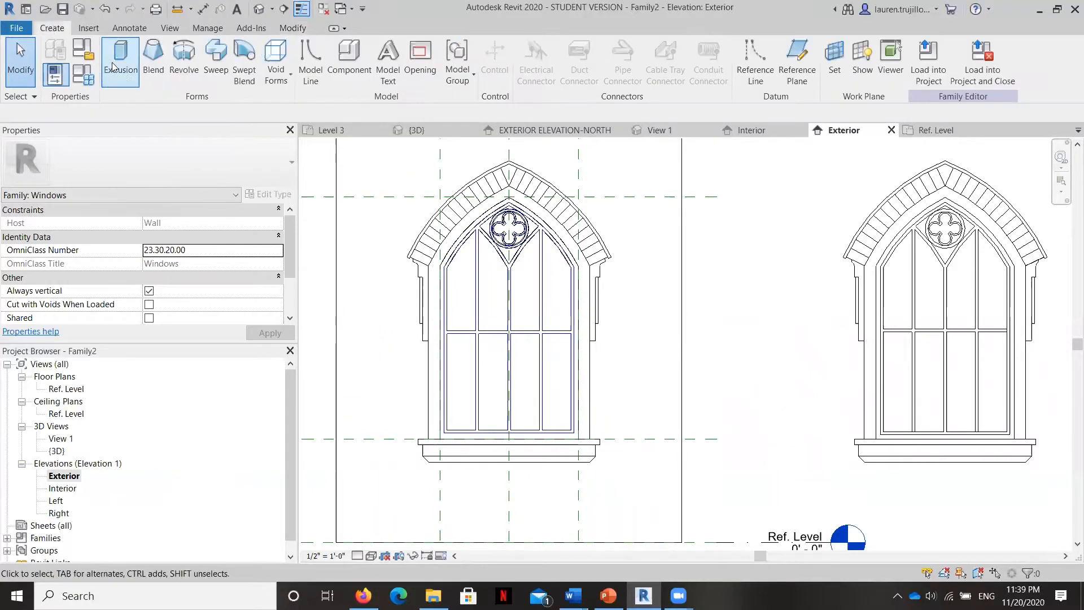
{"action": "left_click", "coordinate": [126, 71]}
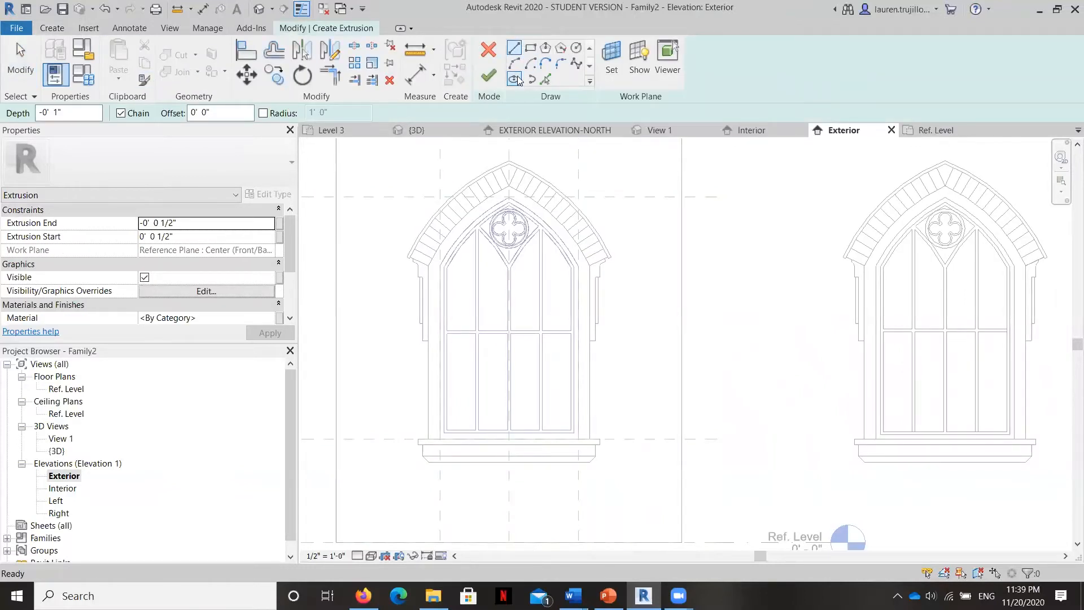
{"action": "left_click", "coordinate": [545, 79]}
{"action": "scroll", "coordinate": [540, 187], "scroll_direction": "up", "scroll_amount": 2}
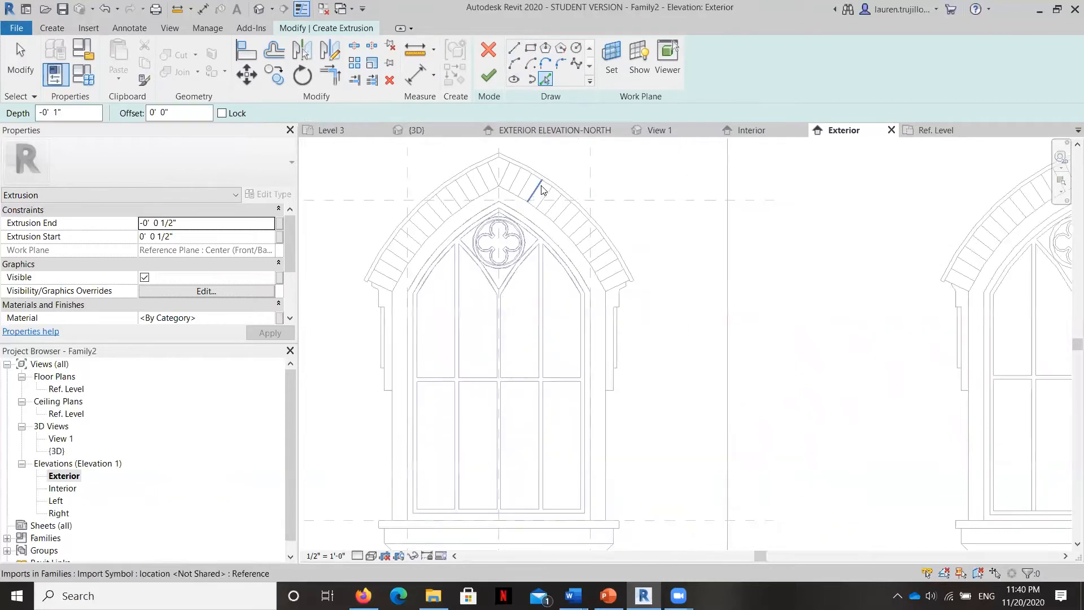
{"action": "left_click", "coordinate": [497, 163]}
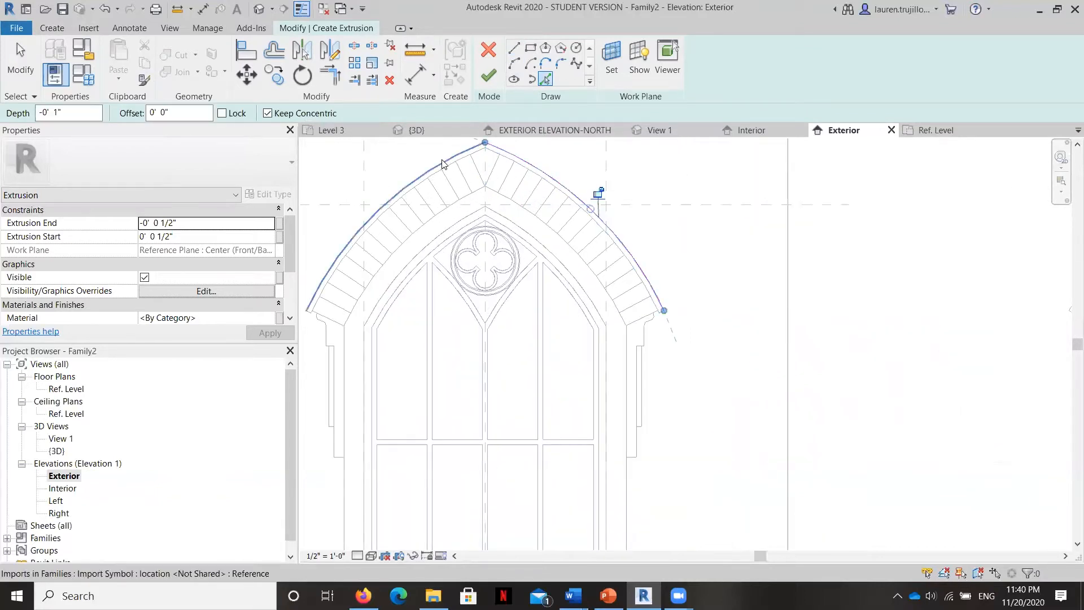
{"action": "left_click", "coordinate": [443, 171]}
{"action": "left_click", "coordinate": [507, 159]}
Pick the short edges closing the arch moulding at its right and left ends
{"action": "scroll", "coordinate": [659, 324], "scroll_direction": "up", "scroll_amount": 3}
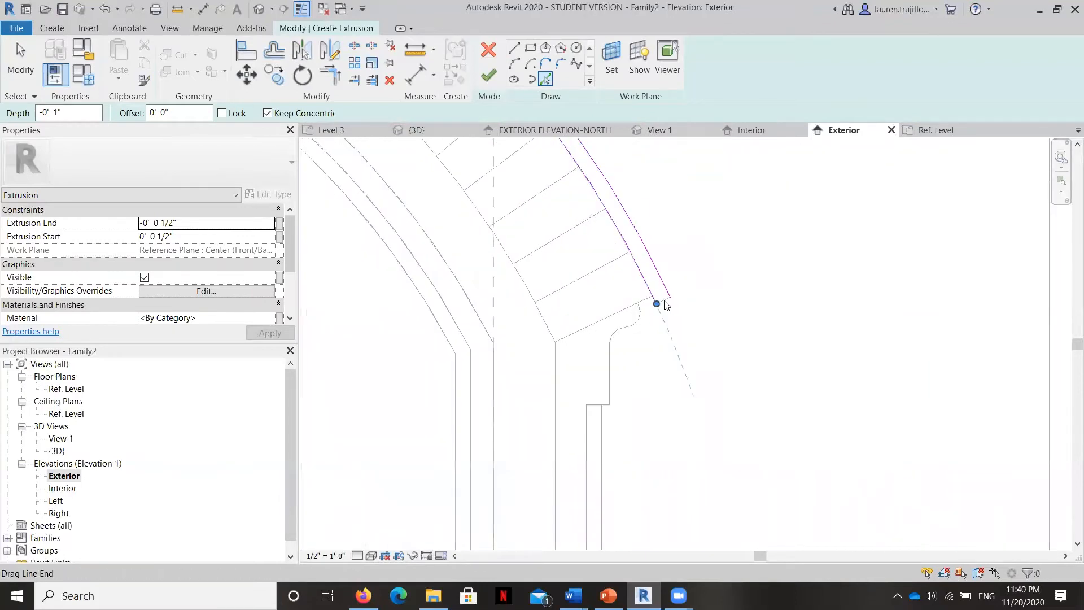
{"action": "scroll", "coordinate": [664, 302], "scroll_direction": "up", "scroll_amount": 2}
{"action": "left_click", "coordinate": [662, 301]}
{"action": "scroll", "coordinate": [866, 279], "scroll_direction": "down", "scroll_amount": 2}
{"action": "scroll", "coordinate": [867, 302], "scroll_direction": "down", "scroll_amount": 3}
{"action": "scroll", "coordinate": [541, 309], "scroll_direction": "up", "scroll_amount": 4}
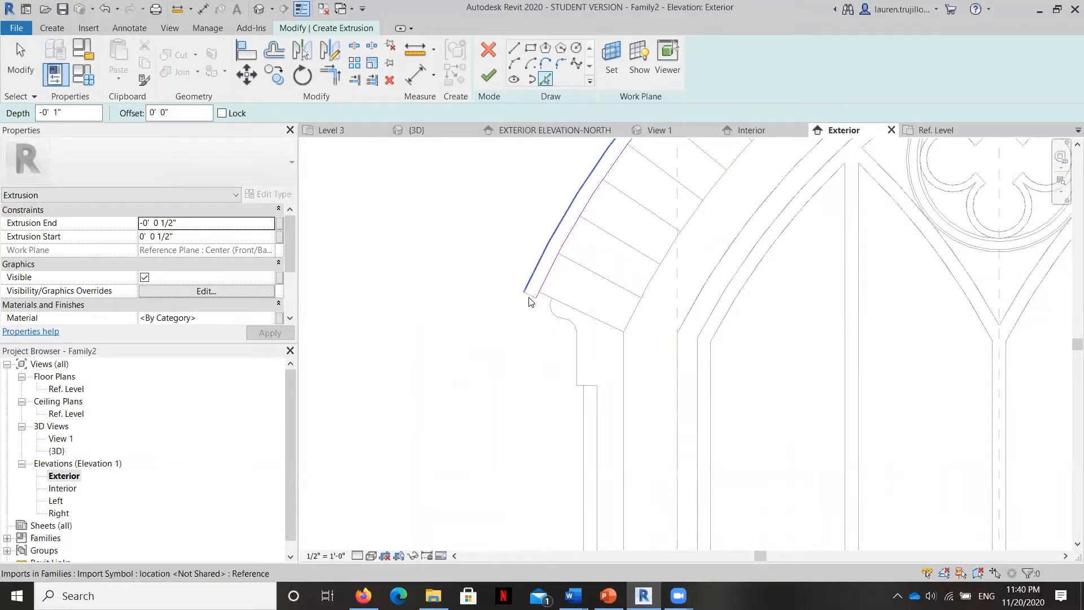
{"action": "left_click", "coordinate": [531, 301]}
{"action": "scroll", "coordinate": [418, 322], "scroll_direction": "down", "scroll_amount": 3}
{"action": "scroll", "coordinate": [416, 326], "scroll_direction": "up", "scroll_amount": 4}
{"action": "scroll", "coordinate": [378, 241], "scroll_direction": "down", "scroll_amount": 3}
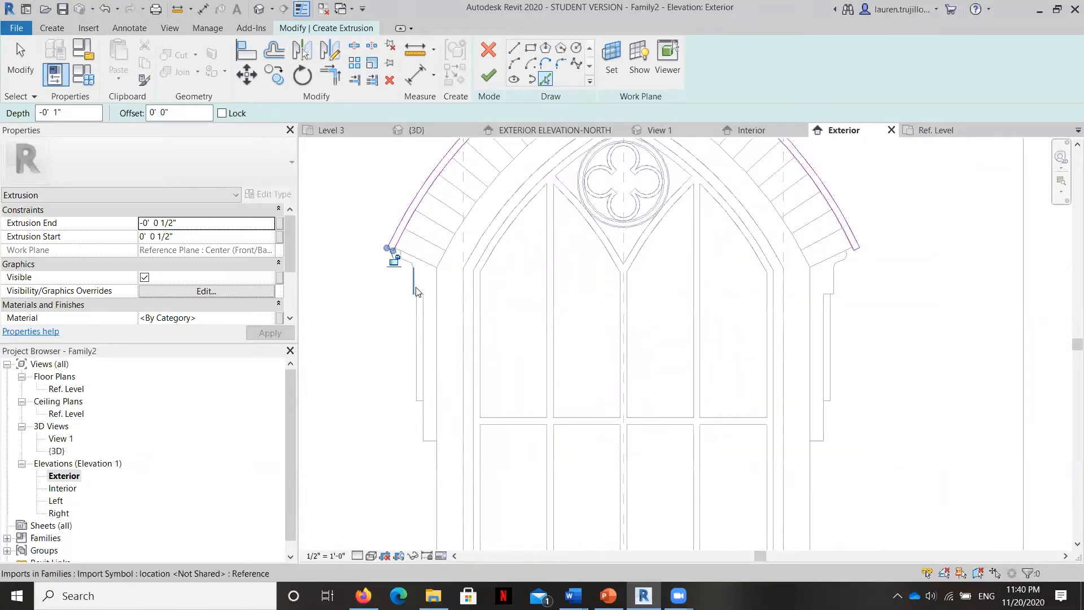
Pick the curved top and the stepped vertical and horizontal edges of the bracket below the arch's left end
{"action": "scroll", "coordinate": [412, 276], "scroll_direction": "up", "scroll_amount": 4}
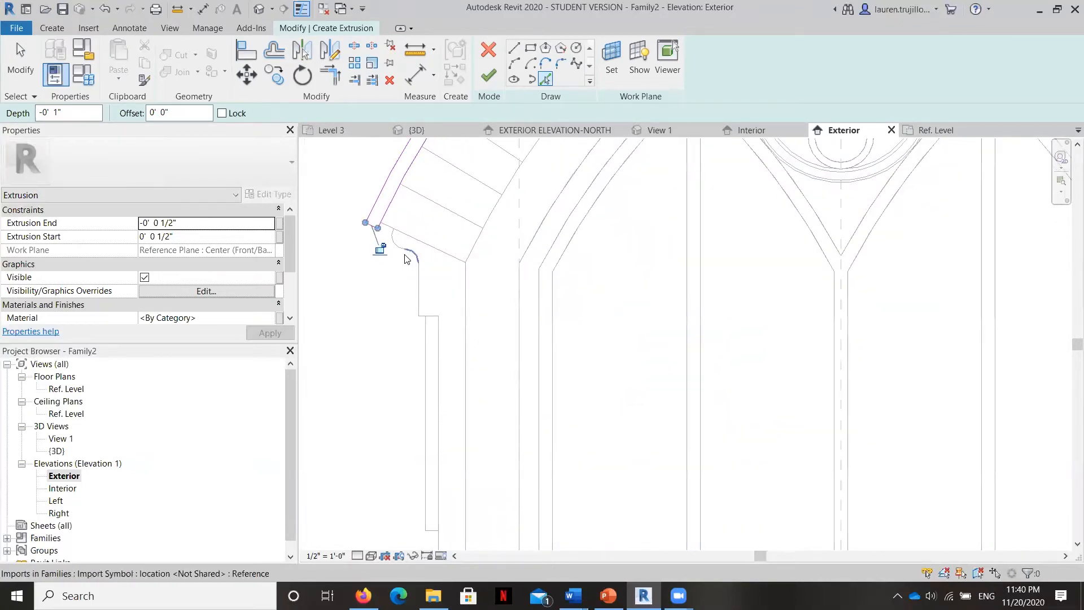
{"action": "left_click", "coordinate": [405, 258]}
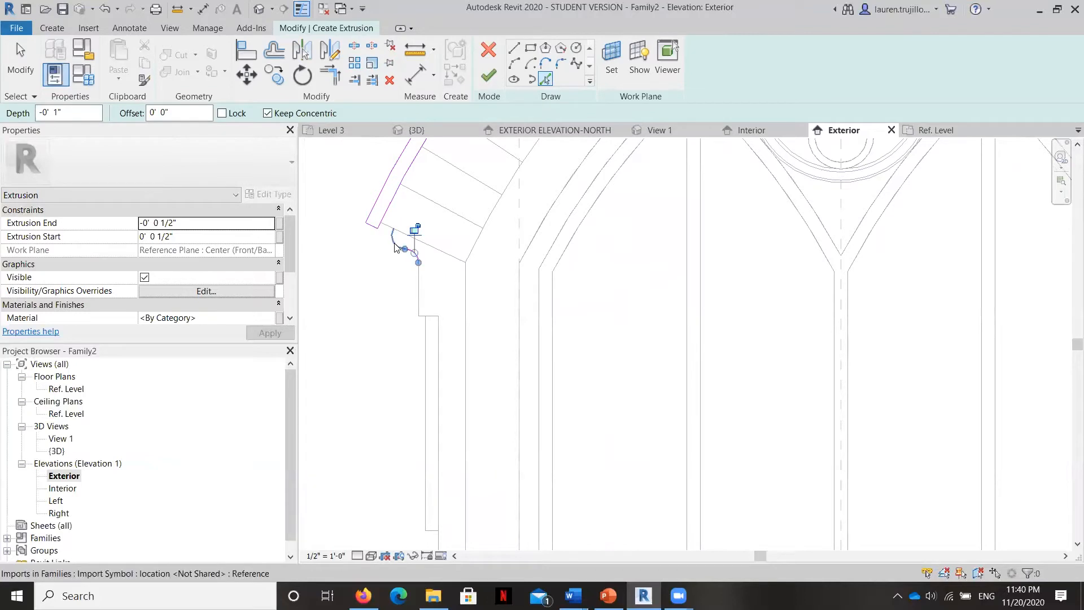
{"action": "left_click", "coordinate": [418, 293]}
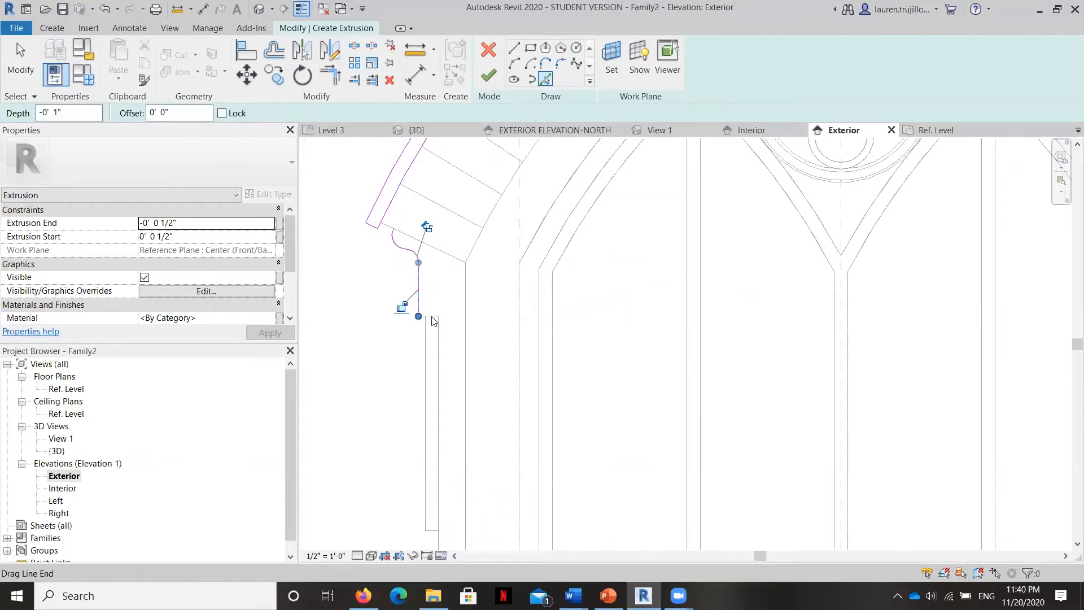
{"action": "left_click", "coordinate": [427, 335]}
{"action": "scroll", "coordinate": [429, 319], "scroll_direction": "up", "scroll_amount": 4}
{"action": "scroll", "coordinate": [399, 271], "scroll_direction": "down", "scroll_amount": 5}
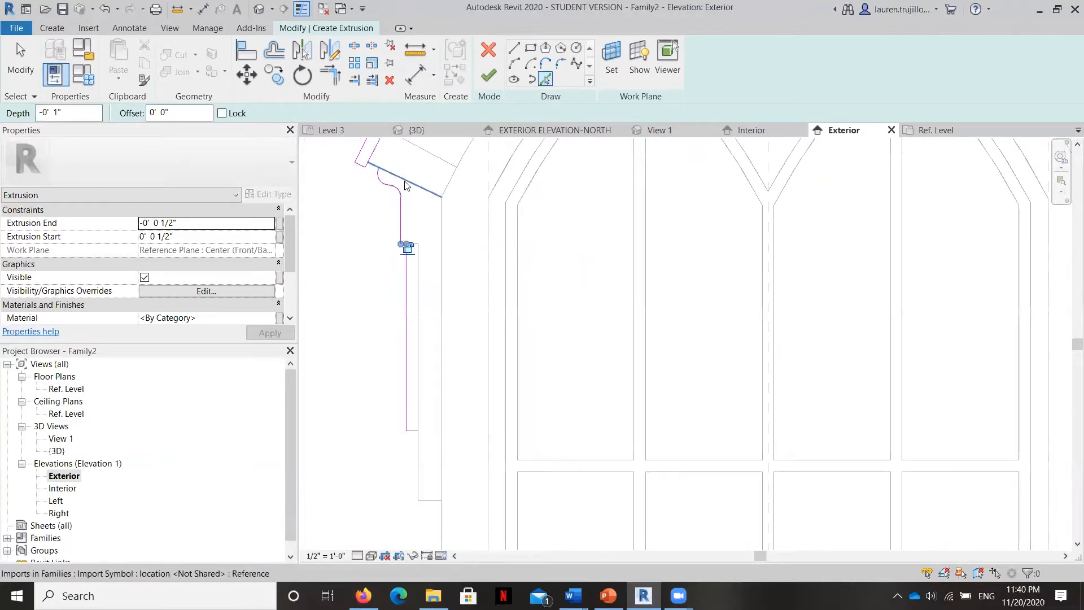
{"action": "scroll", "coordinate": [409, 325], "scroll_direction": "up", "scroll_amount": 5}
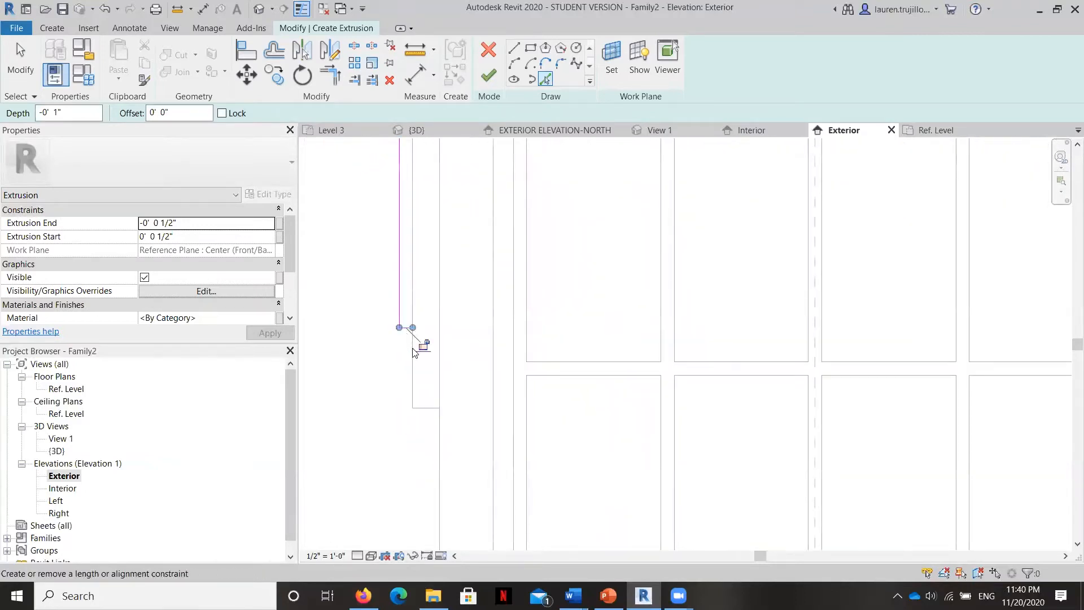
{"action": "scroll", "coordinate": [429, 254], "scroll_direction": "down", "scroll_amount": 3}
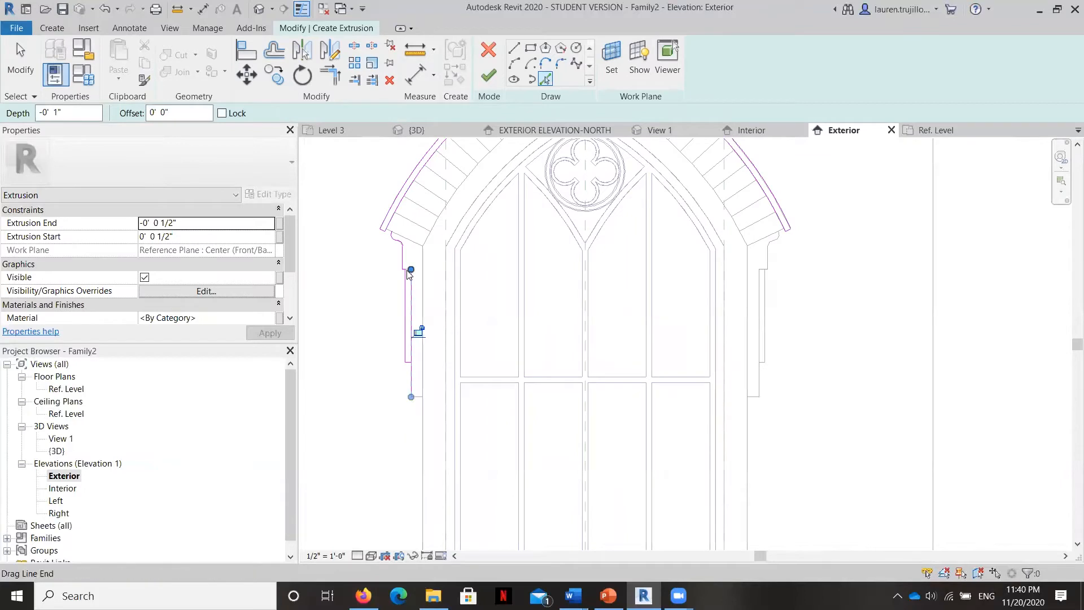
Shorten the bracket's inner vertical line to the 6" section below its lower step and pick the bracket's bottom edge
{"action": "left_click_drag", "start_coordinate": [410, 271], "coordinate": [411, 362]}
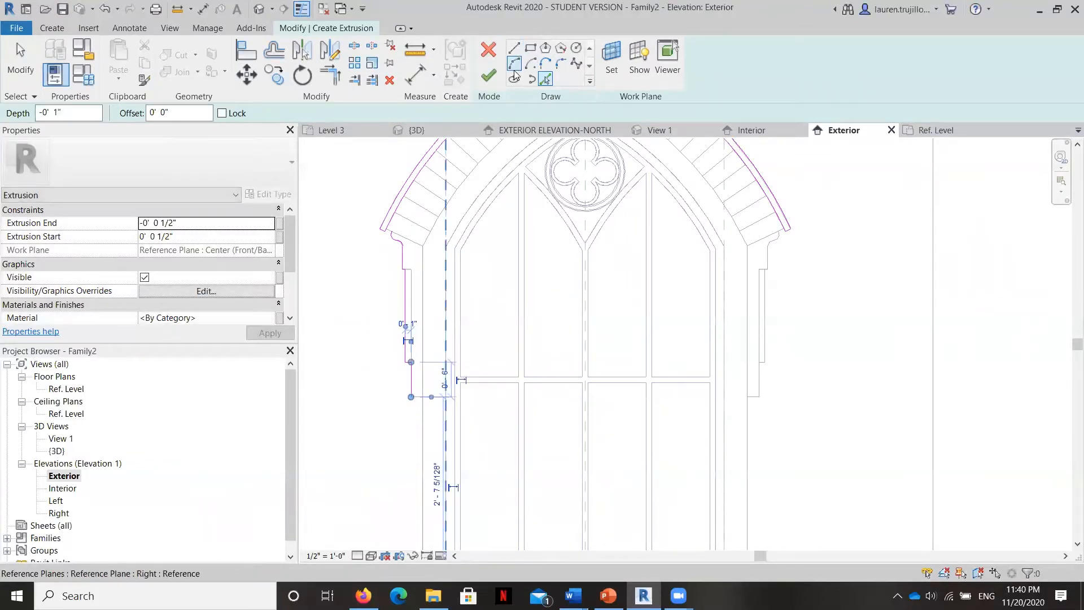
{"action": "left_click", "coordinate": [546, 80]}
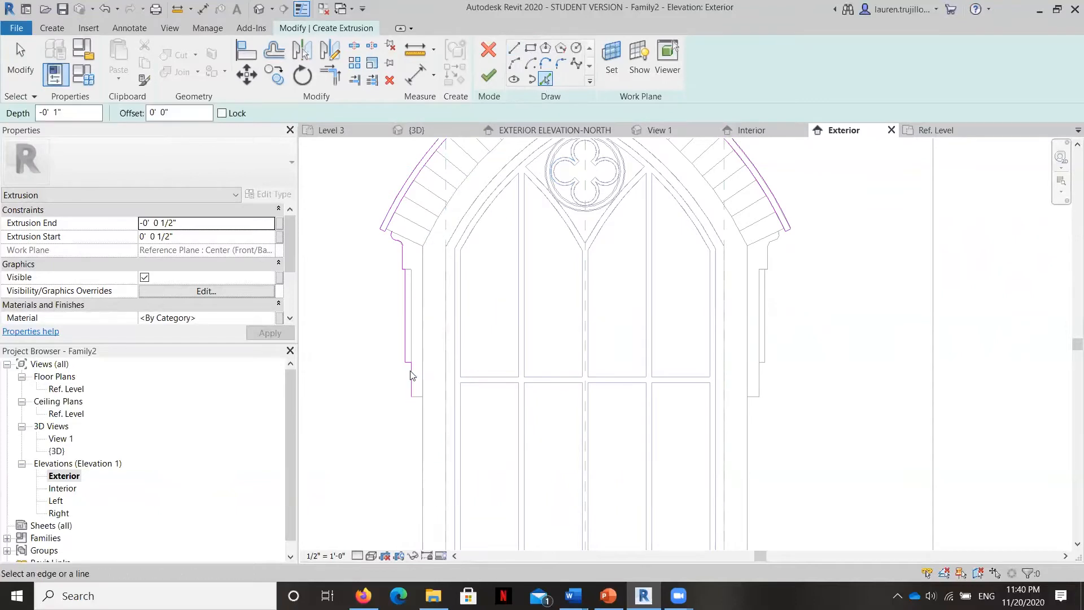
{"action": "scroll", "coordinate": [418, 391], "scroll_direction": "up", "scroll_amount": 3}
{"action": "left_click", "coordinate": [421, 401]}
{"action": "scroll", "coordinate": [406, 406], "scroll_direction": "down", "scroll_amount": 3}
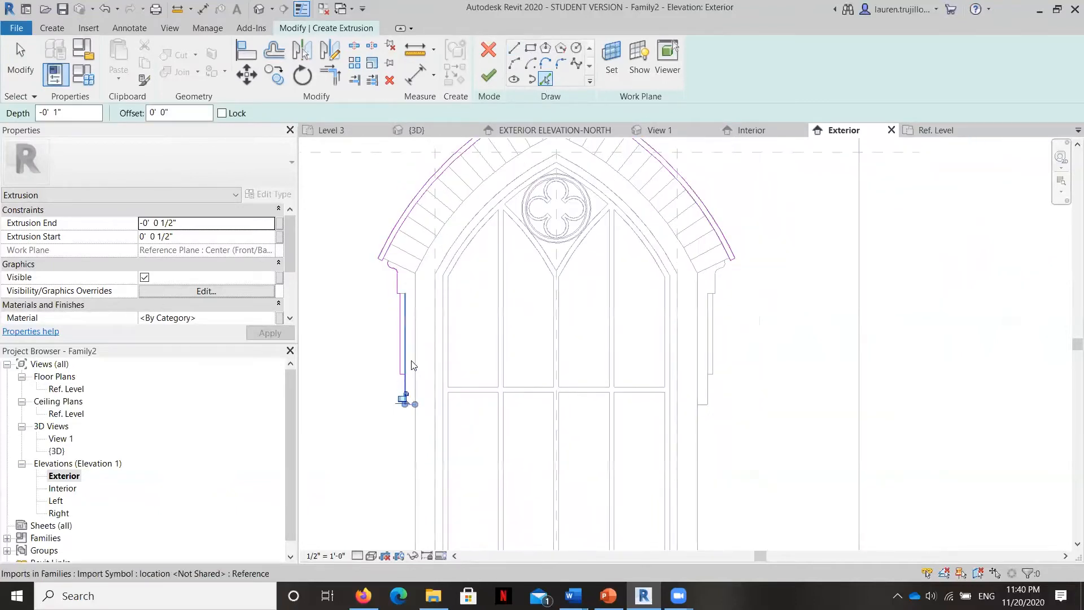
Pick the left surround's outer vertical edge and shorten its upper end to the bottom of the bracket
{"action": "scroll", "coordinate": [405, 308], "scroll_direction": "down", "scroll_amount": 2}
{"action": "left_click", "coordinate": [412, 403]}
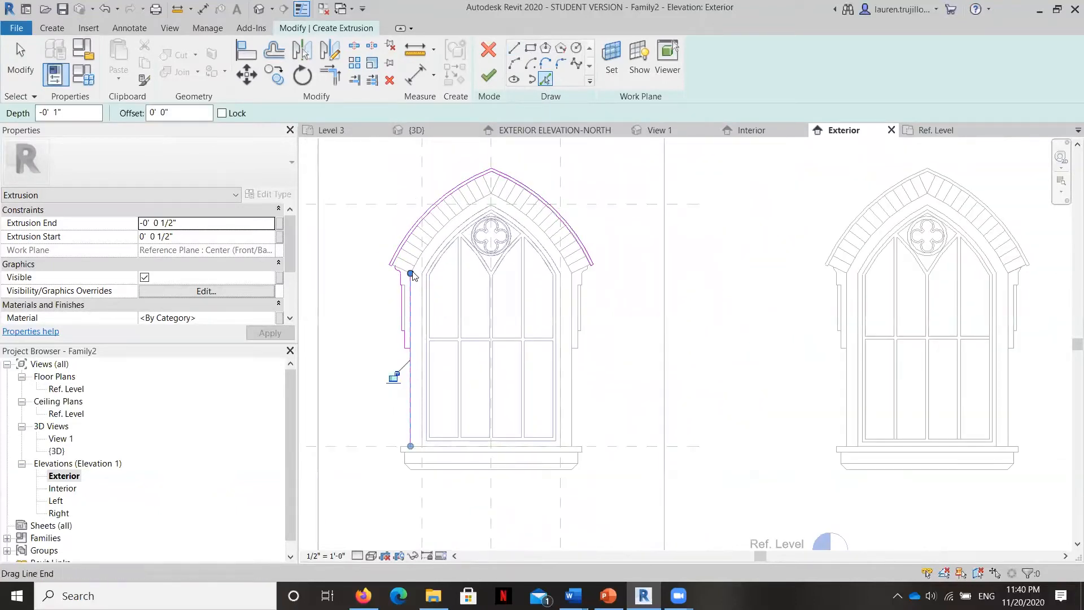
{"action": "left_click_drag", "start_coordinate": [407, 332], "coordinate": [409, 347]}
{"action": "scroll", "coordinate": [408, 360], "scroll_direction": "up", "scroll_amount": 4}
{"action": "scroll", "coordinate": [416, 313], "scroll_direction": "down", "scroll_amount": 4}
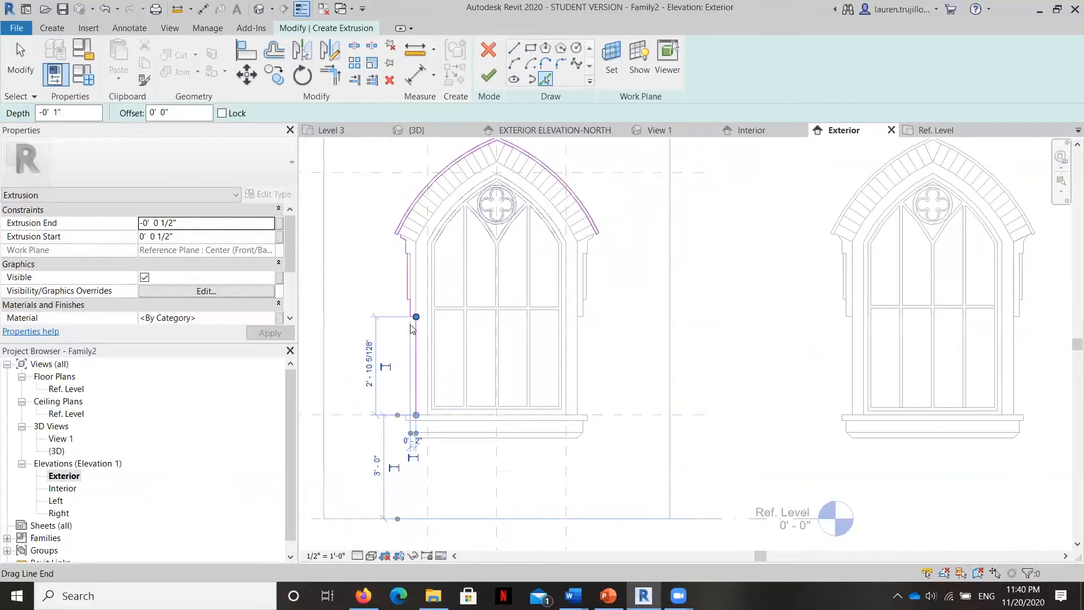
Pick the horizontal line along the top of the sill and extend its left end to the left surround's outer edge
{"action": "scroll", "coordinate": [414, 240], "scroll_direction": "up", "scroll_amount": 3}
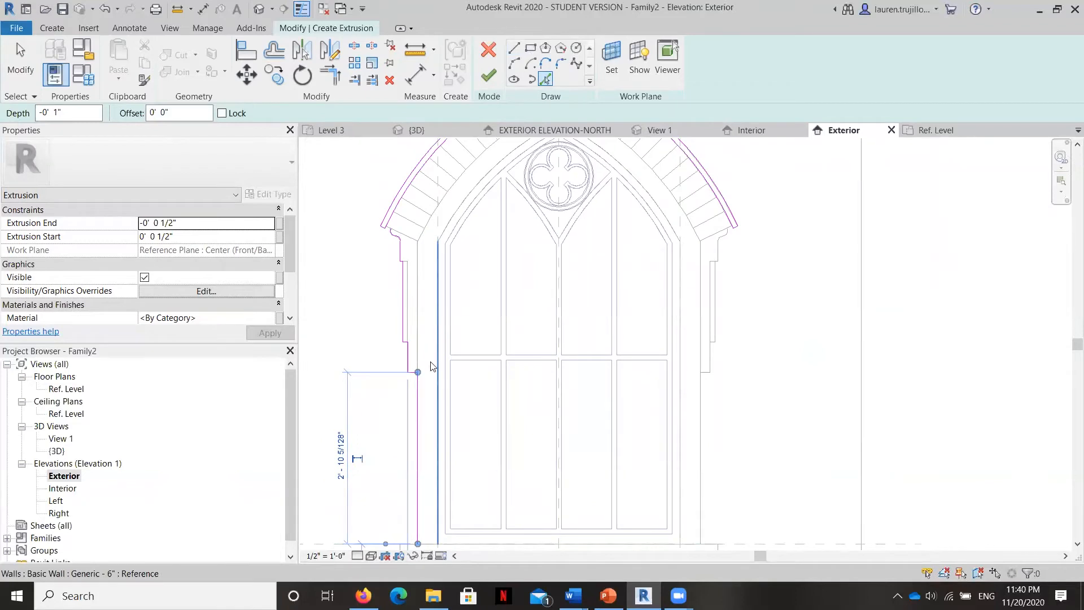
{"action": "scroll", "coordinate": [431, 365], "scroll_direction": "down", "scroll_amount": 3}
{"action": "scroll", "coordinate": [425, 424], "scroll_direction": "up", "scroll_amount": 3}
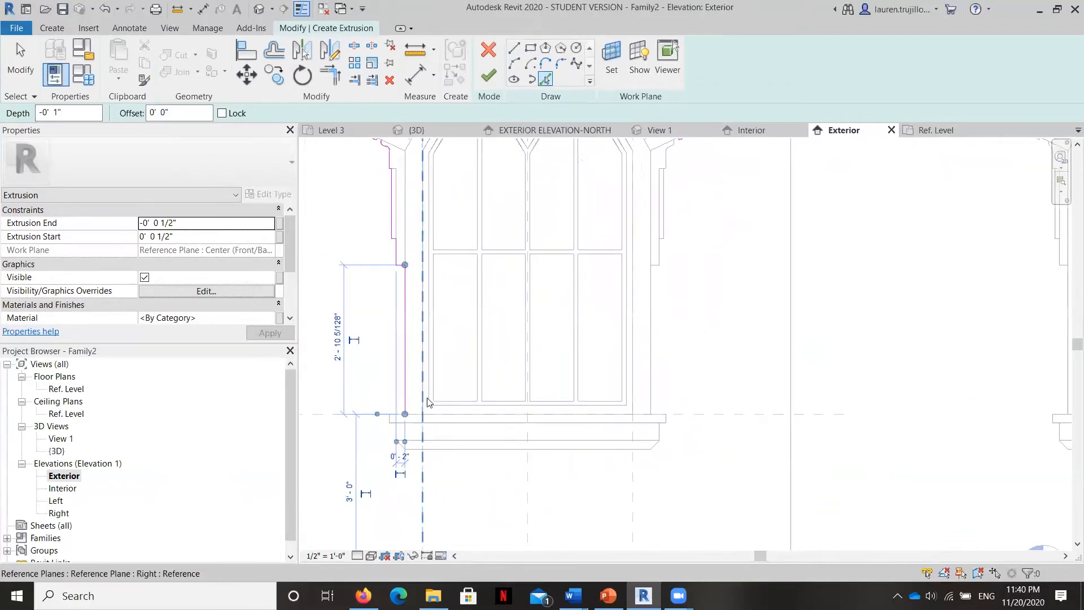
{"action": "middle_click_drag", "start_coordinate": [416, 263], "coordinate": [401, 291]}
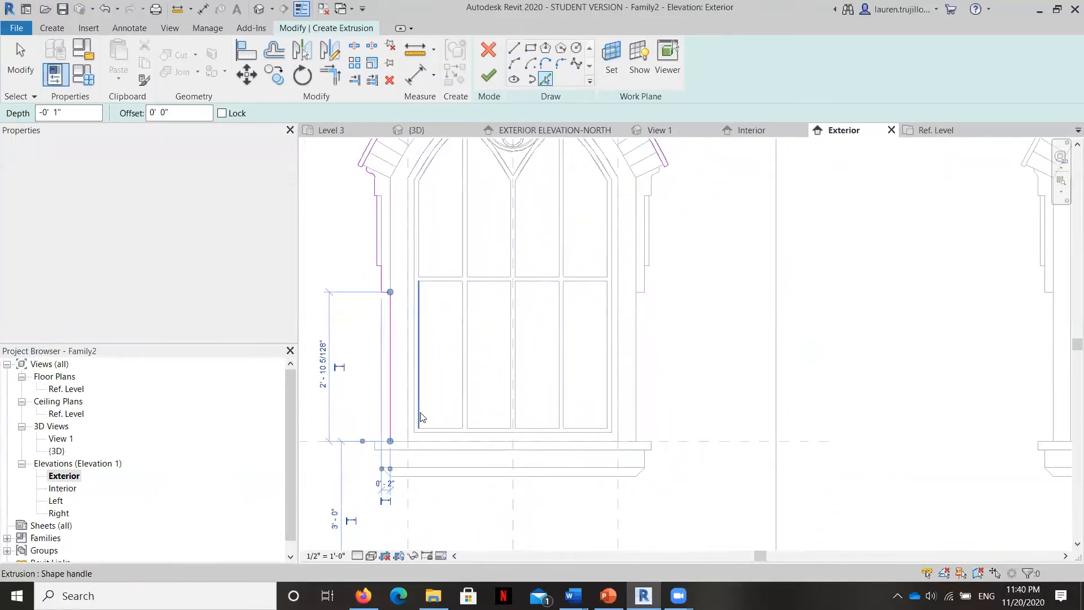
{"action": "scroll", "coordinate": [418, 443], "scroll_direction": "up", "scroll_amount": 3}
{"action": "left_click", "coordinate": [410, 446]}
{"action": "left_click_drag", "start_coordinate": [394, 445], "coordinate": [355, 443]}
{"action": "scroll", "coordinate": [349, 442], "scroll_direction": "down", "scroll_amount": 4}
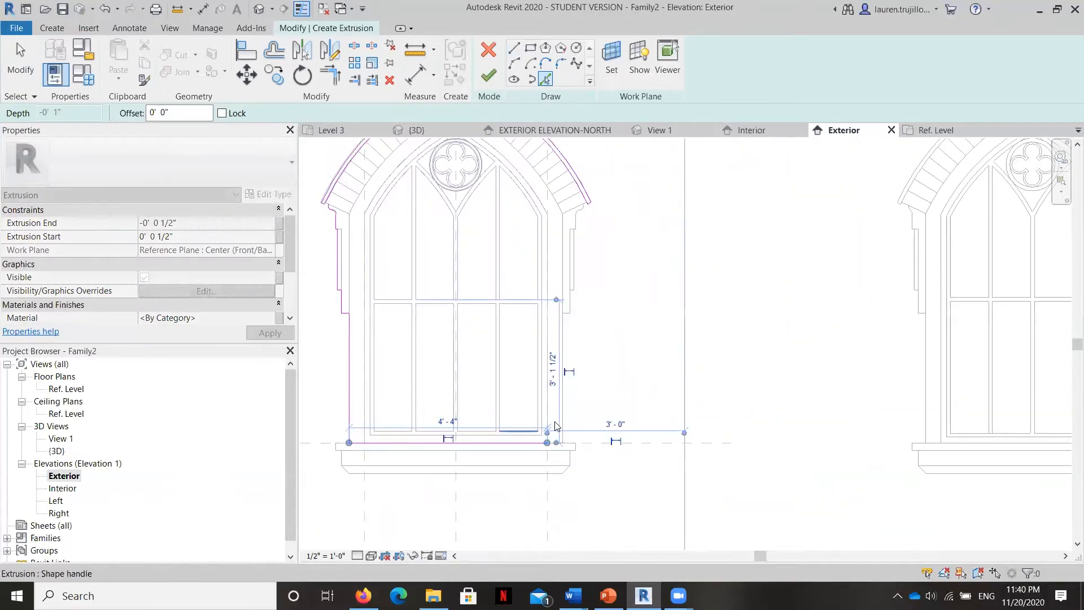
Extend the sill-top line's right end to the right surround's outer edge, making the line 4' 8" long
{"action": "scroll", "coordinate": [557, 435], "scroll_direction": "up", "scroll_amount": 2}
{"action": "left_click_drag", "start_coordinate": [536, 450], "coordinate": [566, 453]}
{"action": "scroll", "coordinate": [573, 449], "scroll_direction": "down", "scroll_amount": 3}
{"action": "scroll", "coordinate": [531, 336], "scroll_direction": "up", "scroll_amount": 1}
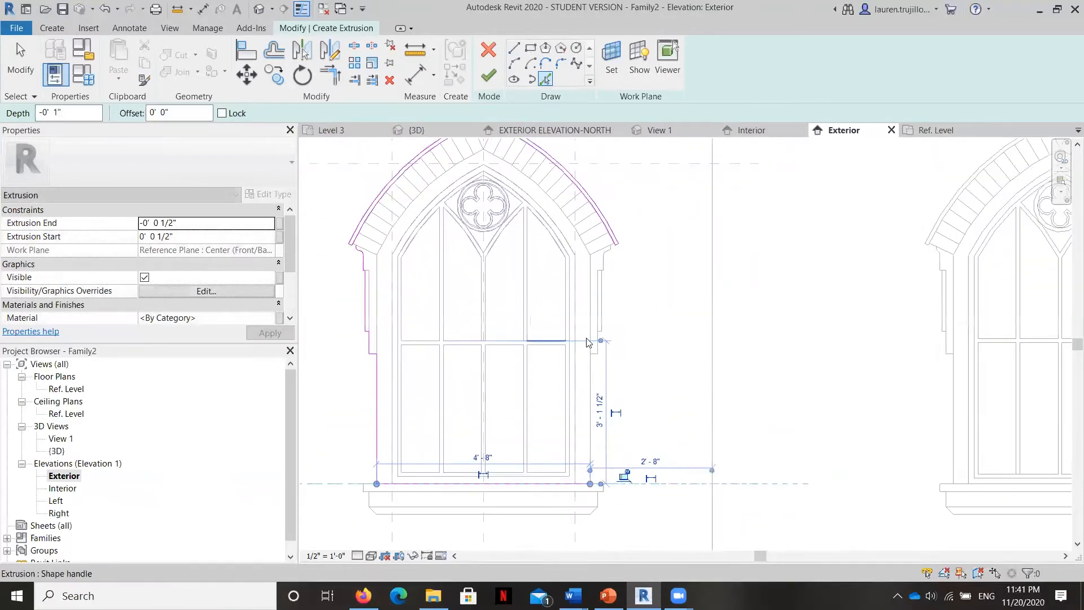
Draw the sloped base line of the left brick arch band from the bracket's curved top to the band's inner corner
{"action": "scroll", "coordinate": [587, 342], "scroll_direction": "up", "scroll_amount": 1}
{"action": "scroll", "coordinate": [622, 346], "scroll_direction": "down", "scroll_amount": 1}
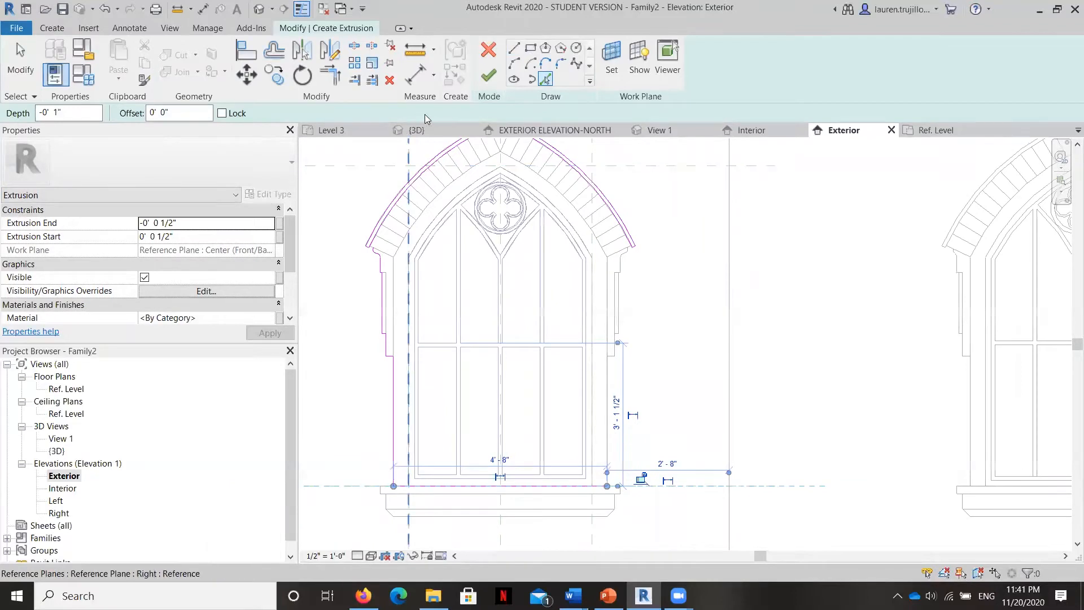
{"action": "scroll", "coordinate": [385, 239], "scroll_direction": "up", "scroll_amount": 1}
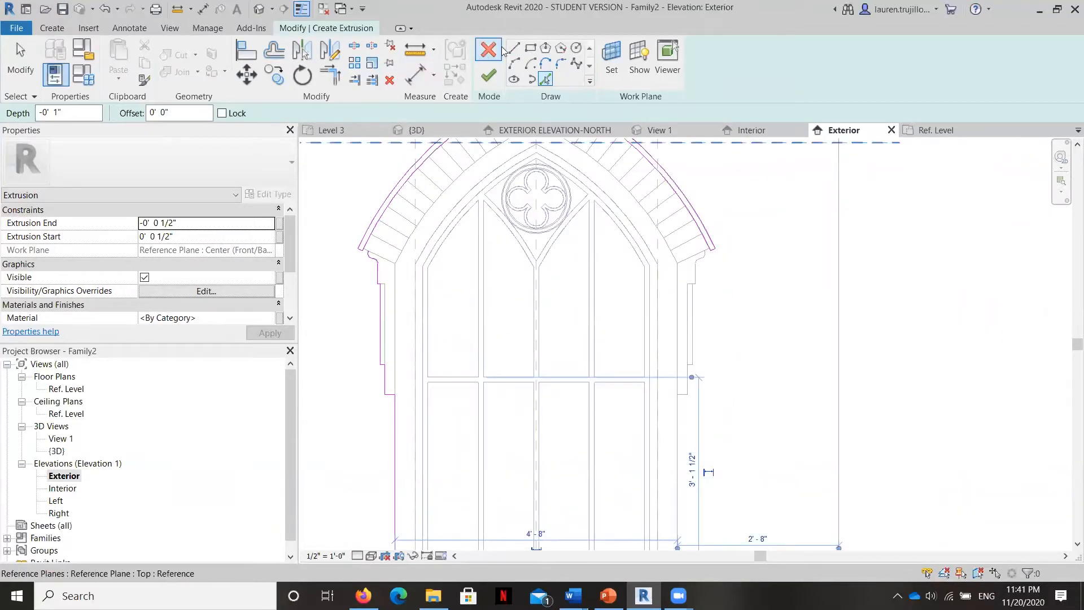
{"action": "left_click", "coordinate": [544, 80]}
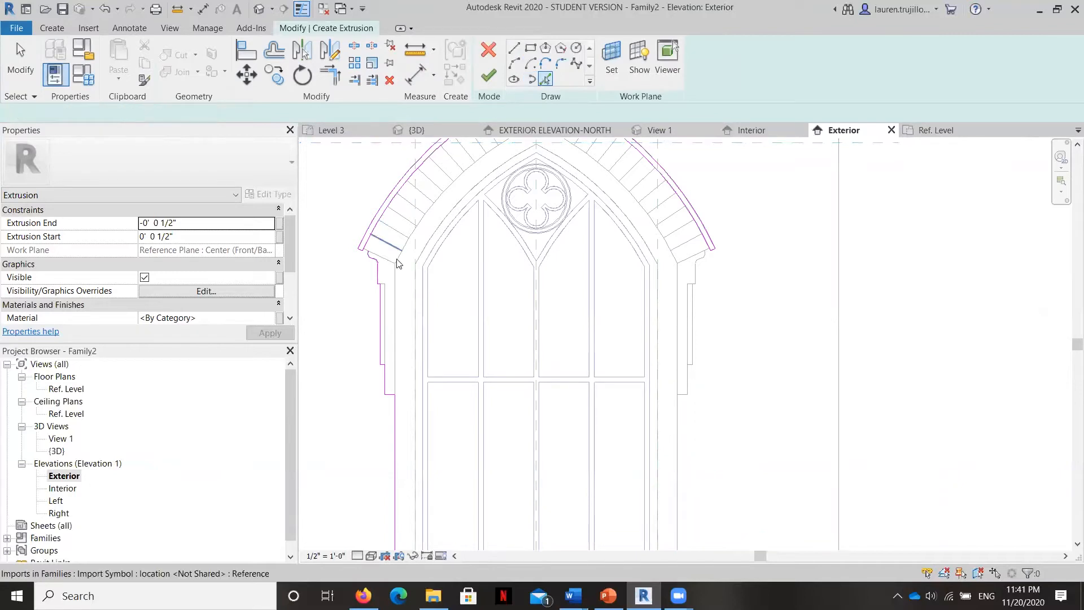
{"action": "left_click", "coordinate": [514, 48]}
{"action": "scroll", "coordinate": [364, 241], "scroll_direction": "up", "scroll_amount": 4}
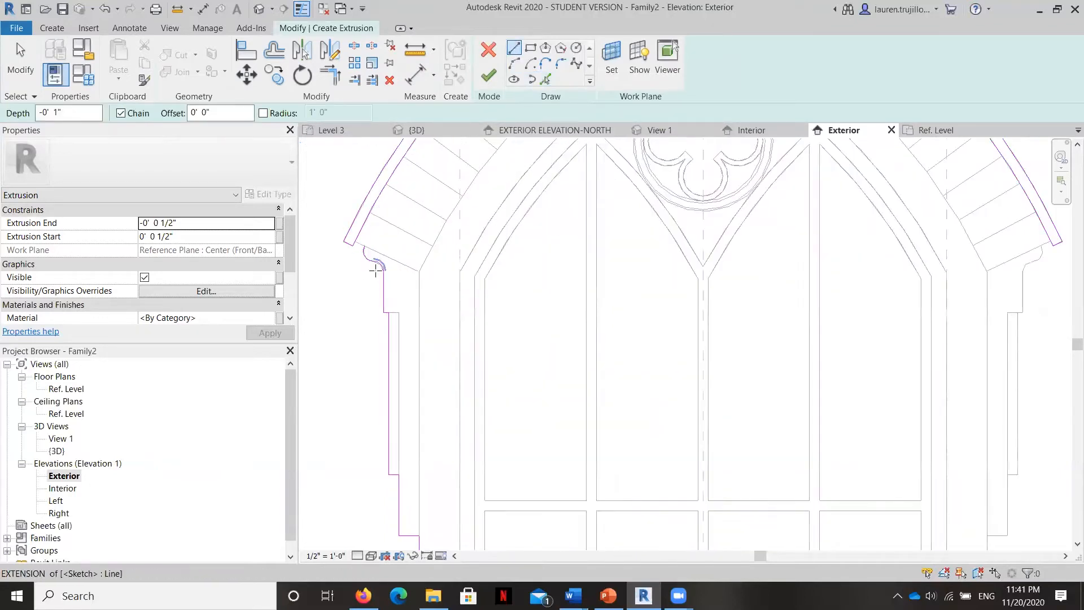
{"action": "left_click", "coordinate": [368, 244]}
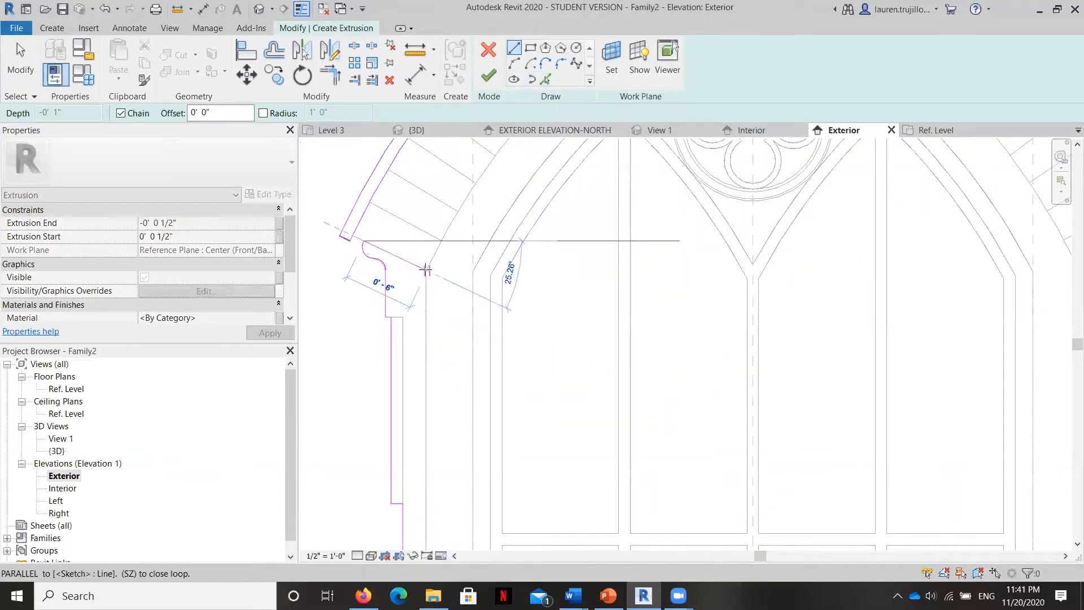
{"action": "scroll", "coordinate": [426, 265], "scroll_direction": "up", "scroll_amount": 3}
{"action": "scroll", "coordinate": [435, 265], "scroll_direction": "up", "scroll_amount": 2}
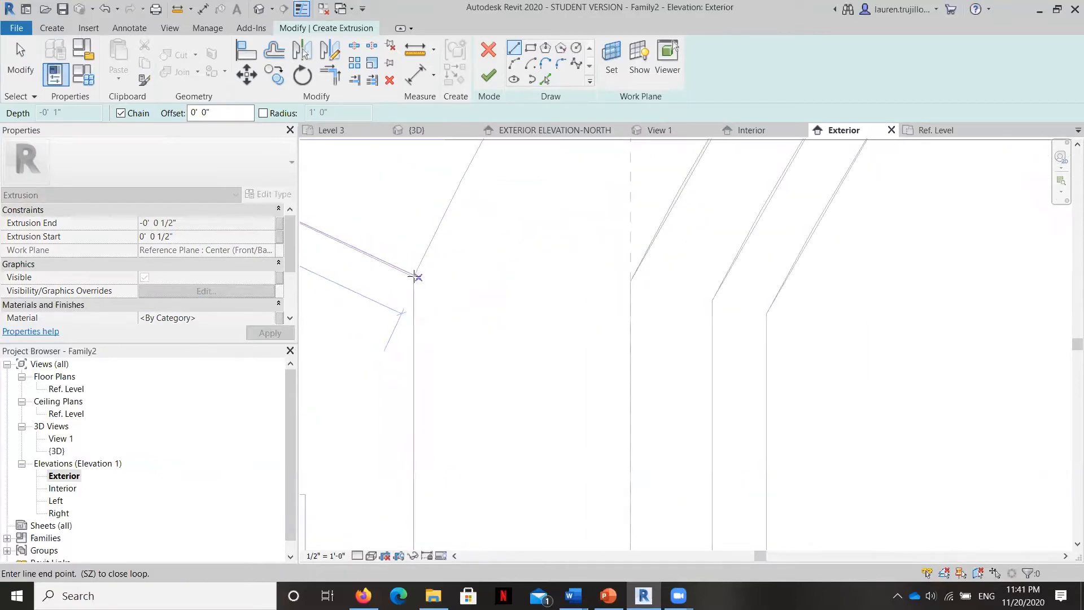
{"action": "left_click", "coordinate": [417, 252]}
{"action": "scroll", "coordinate": [434, 185], "scroll_direction": "down", "scroll_amount": 3}
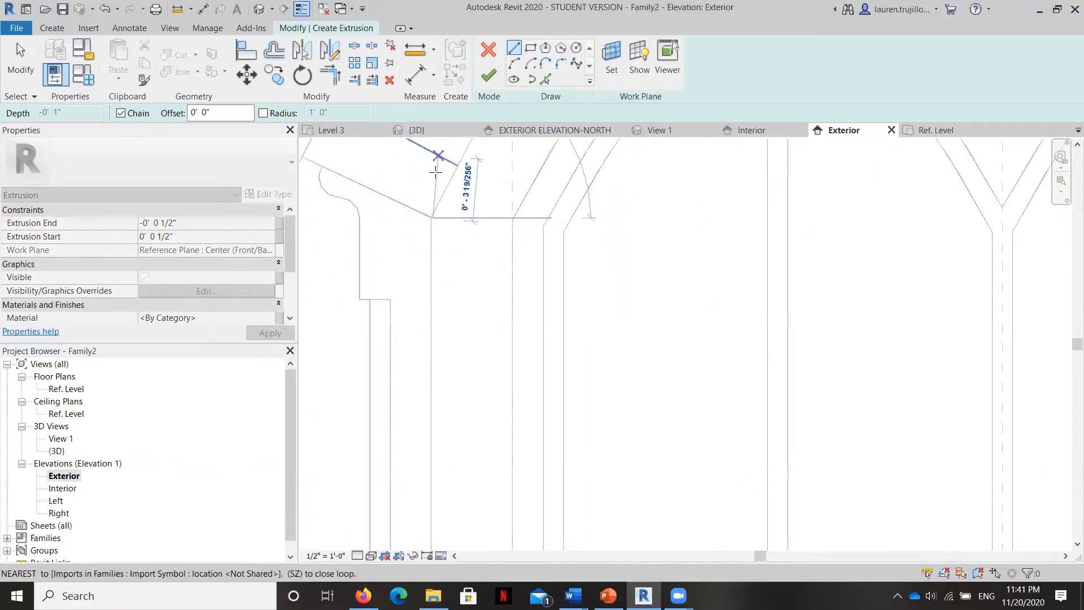
{"action": "scroll", "coordinate": [451, 220], "scroll_direction": "down", "scroll_amount": 5}
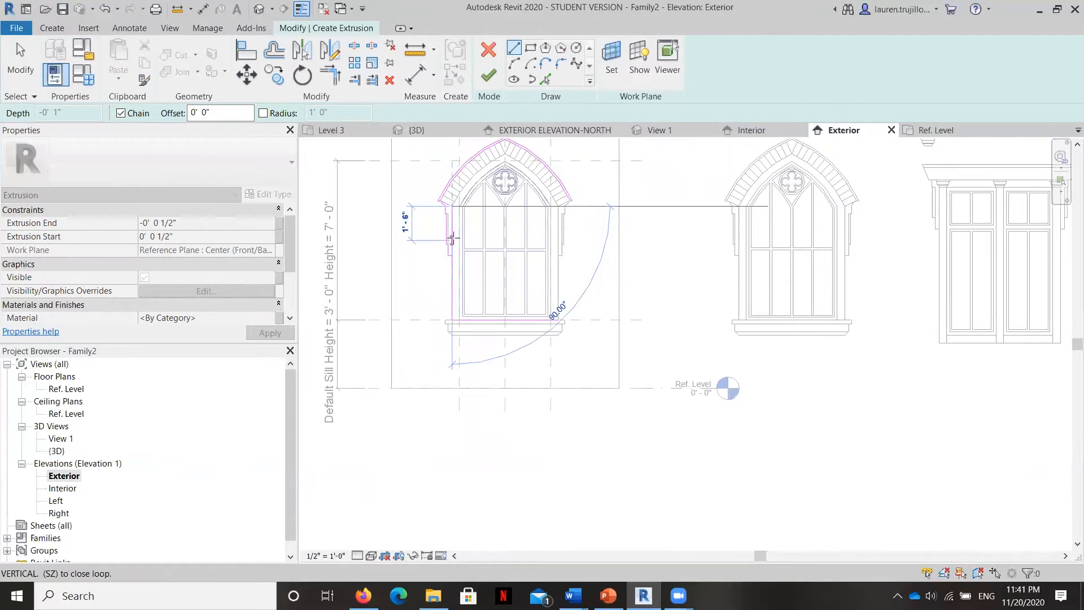
{"action": "scroll", "coordinate": [475, 192], "scroll_direction": "up", "scroll_amount": 3}
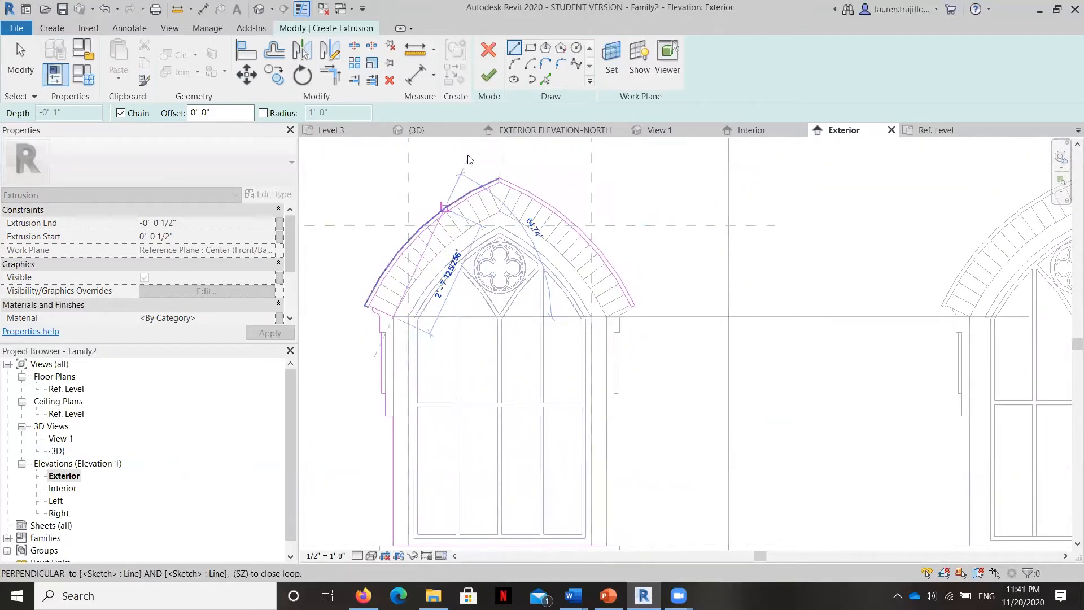
{"action": "key", "text": "Escape"}
Pick the left and right inner arcs of the brick arch band from the imported drawing
{"action": "left_click", "coordinate": [545, 79]}
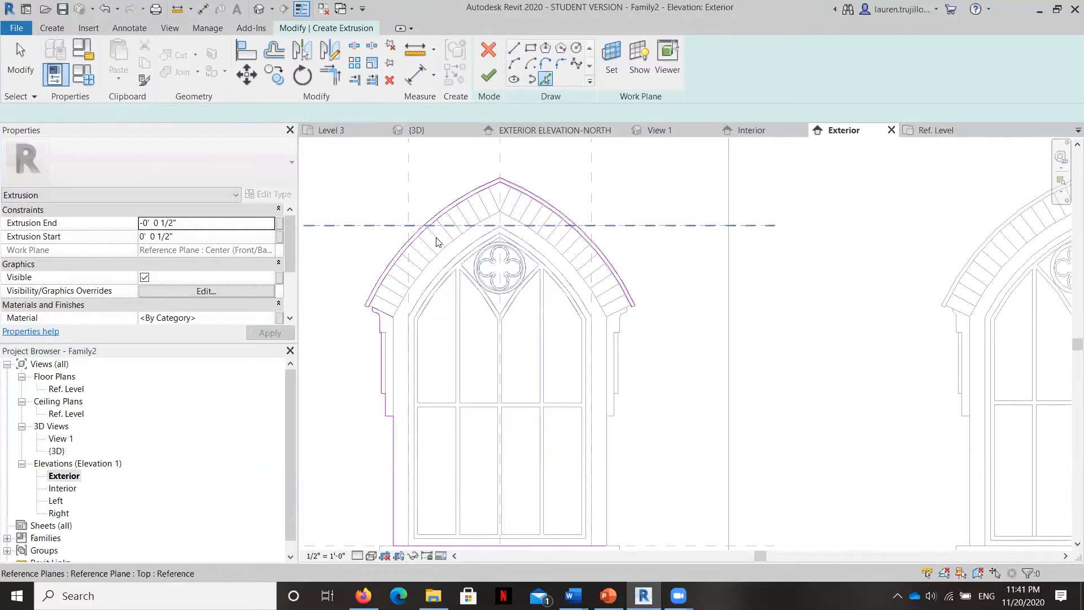
{"action": "scroll", "coordinate": [395, 310], "scroll_direction": "up", "scroll_amount": 3}
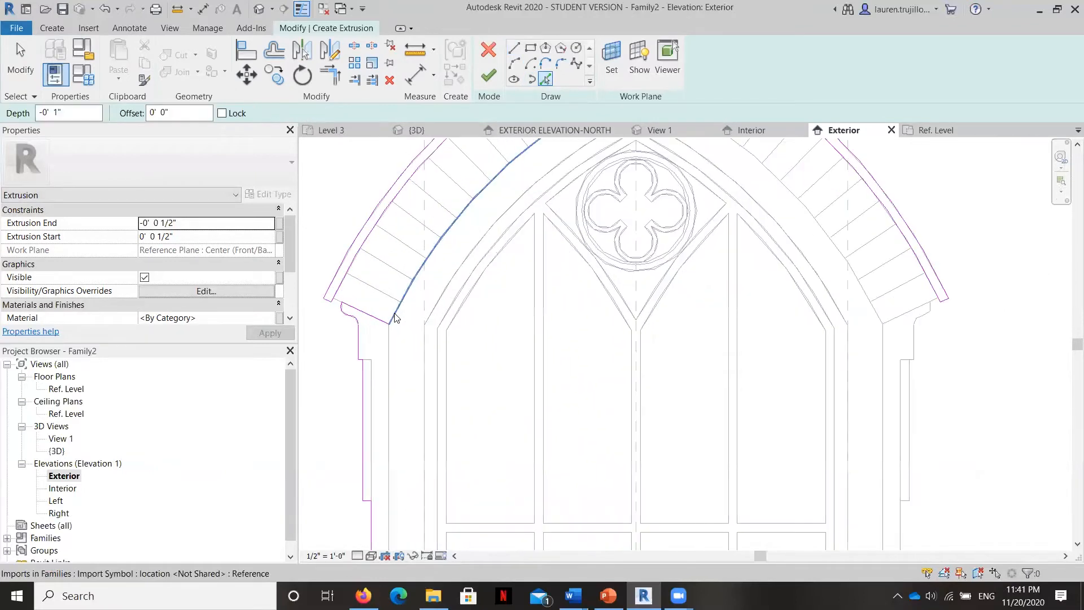
{"action": "left_click", "coordinate": [394, 314]}
{"action": "scroll", "coordinate": [357, 378], "scroll_direction": "down", "scroll_amount": 3}
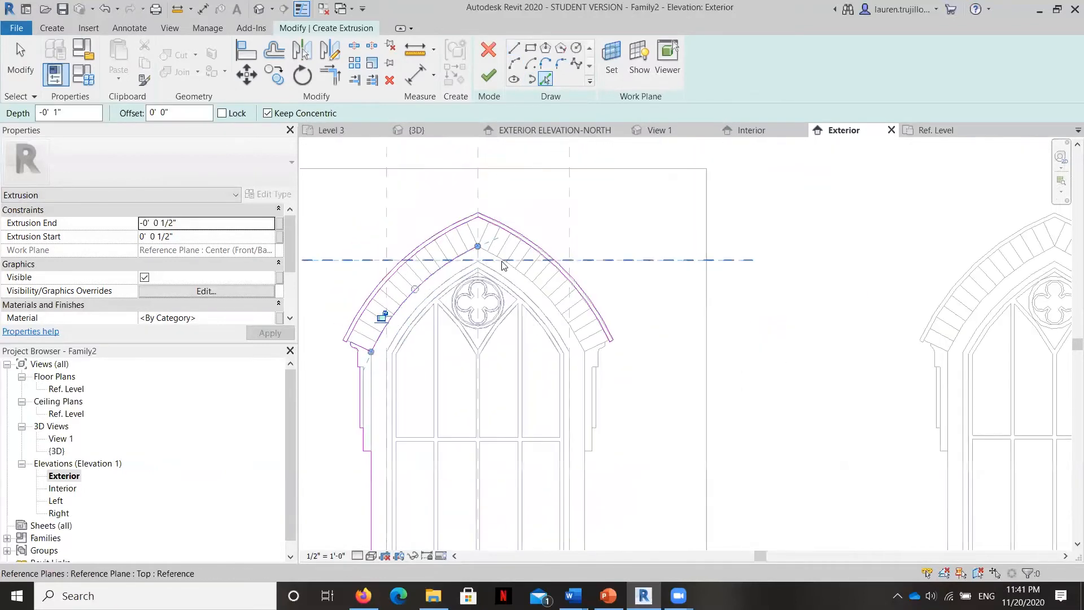
{"action": "left_click", "coordinate": [515, 278]}
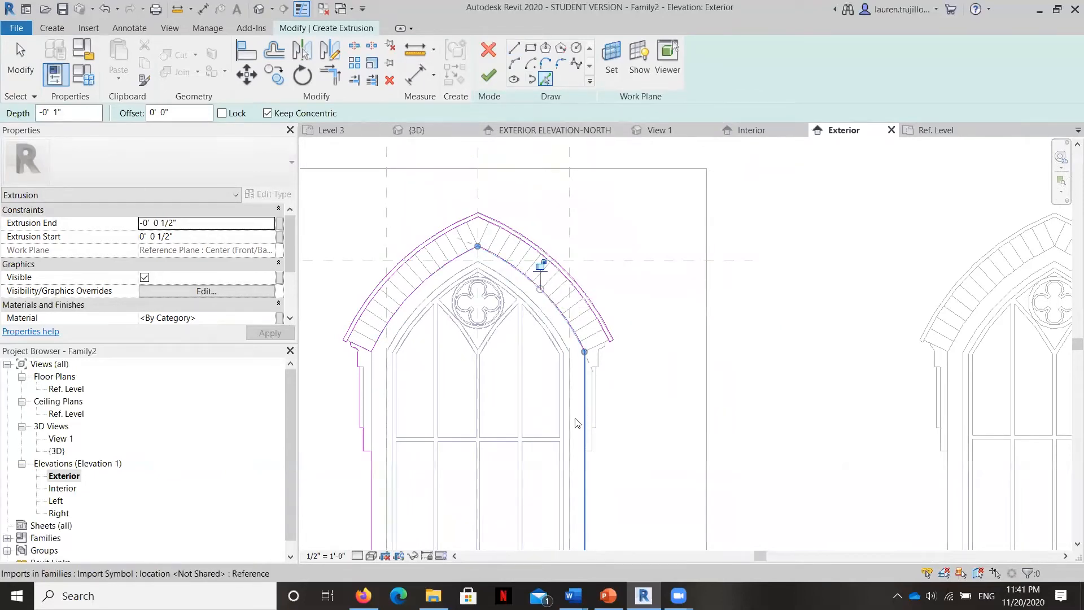
{"action": "scroll", "coordinate": [533, 326], "scroll_direction": "down", "scroll_amount": 1}
{"action": "scroll", "coordinate": [595, 349], "scroll_direction": "up", "scroll_amount": 2}
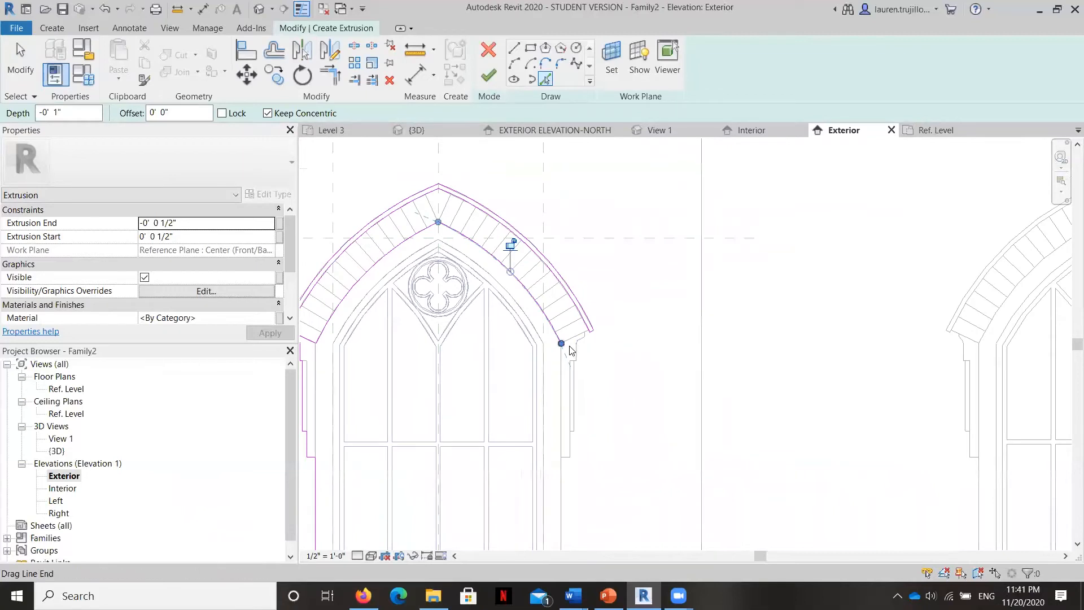
Draw the sloped base line of the right brick arch band from its inner corner to the right bracket's curved top
{"action": "scroll", "coordinate": [570, 350], "scroll_direction": "up", "scroll_amount": 4}
{"action": "left_click", "coordinate": [514, 48]}
{"action": "left_click", "coordinate": [544, 345]}
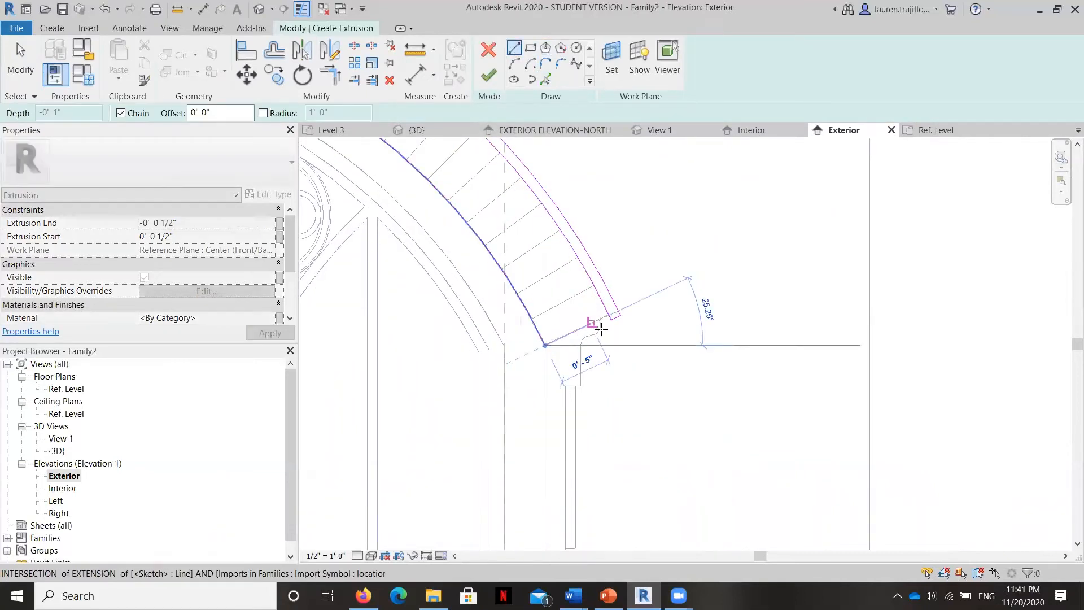
{"action": "scroll", "coordinate": [601, 329], "scroll_direction": "up", "scroll_amount": 6}
{"action": "left_click", "coordinate": [598, 293]}
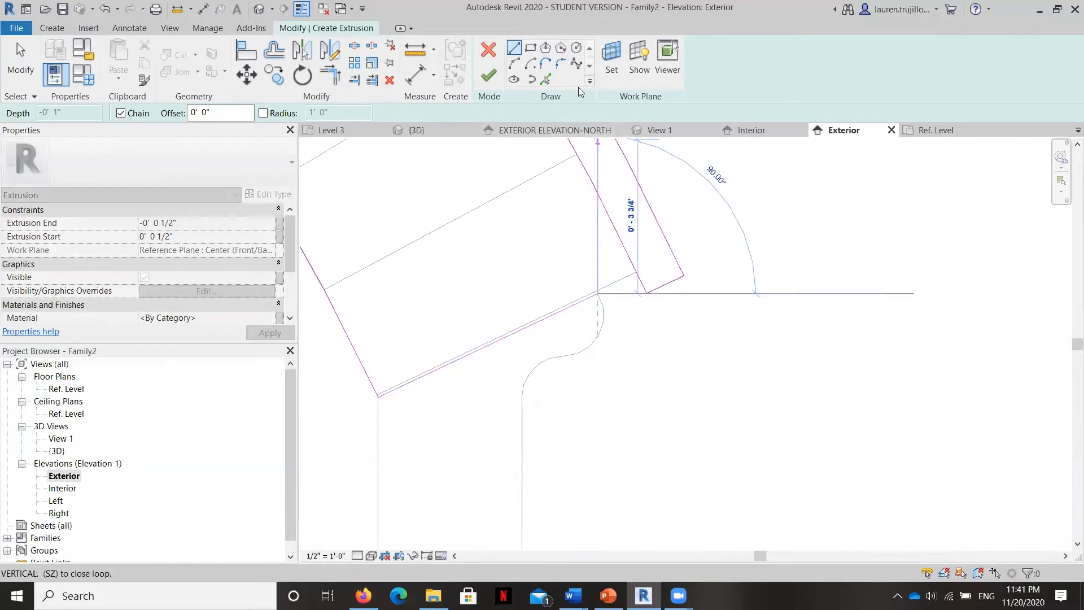
Pick the right bracket's two curved edges and the outer vertical edges above and below its upper step
{"action": "left_click", "coordinate": [546, 79]}
{"action": "left_click", "coordinate": [601, 336]}
{"action": "scroll", "coordinate": [480, 240], "scroll_direction": "down", "scroll_amount": 3}
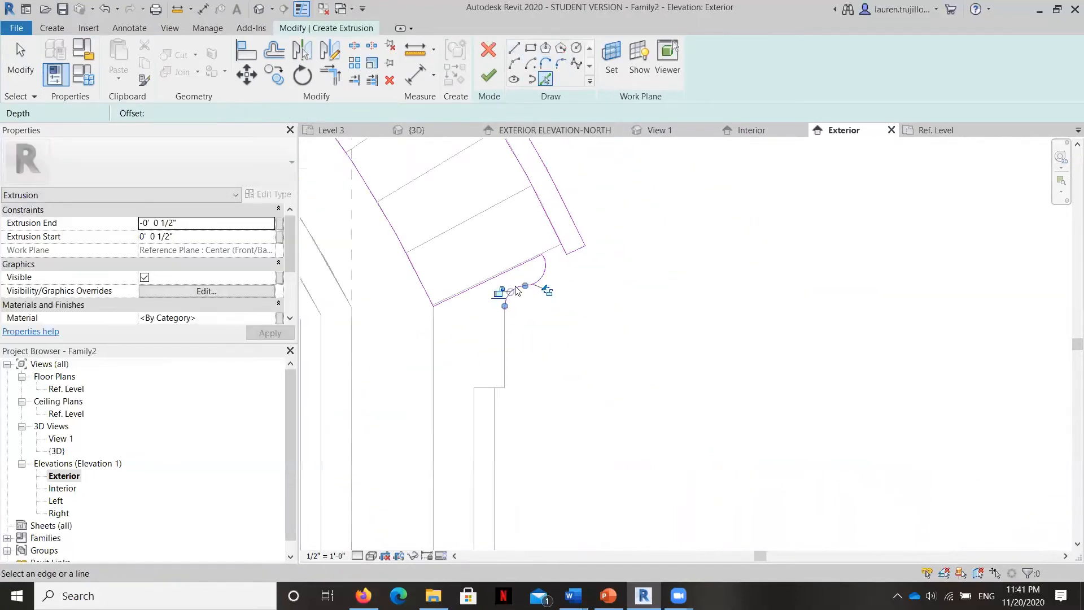
{"action": "left_click", "coordinate": [505, 343]}
{"action": "scroll", "coordinate": [495, 398], "scroll_direction": "up", "scroll_amount": 3}
{"action": "left_click", "coordinate": [496, 395]}
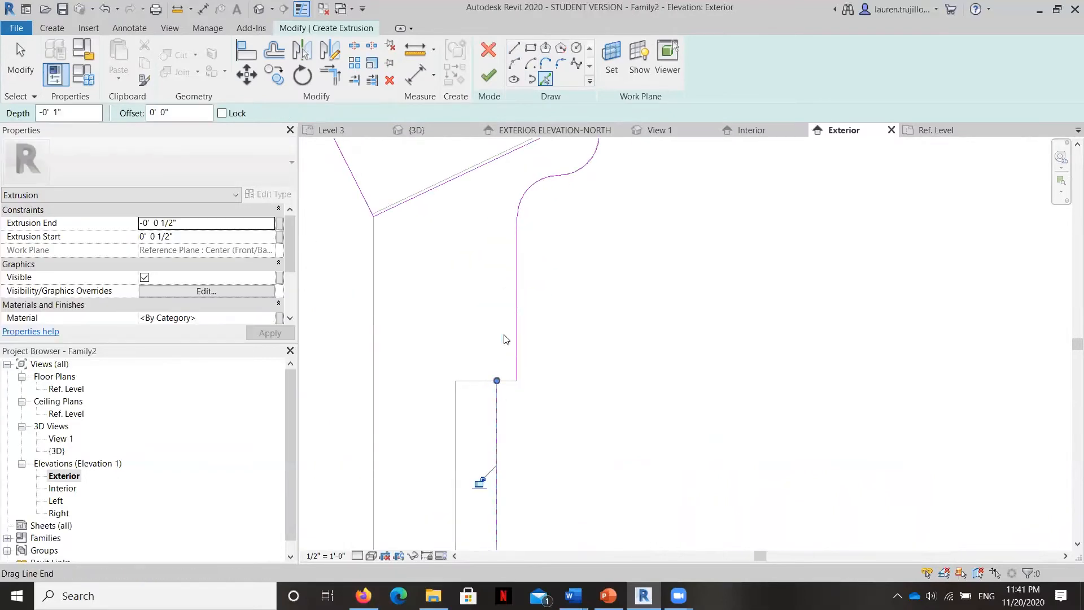
Draw the 1/2" horizontal upper step joining the right bracket's two outer vertical edges
{"action": "left_click", "coordinate": [514, 48]}
{"action": "left_click", "coordinate": [517, 381]}
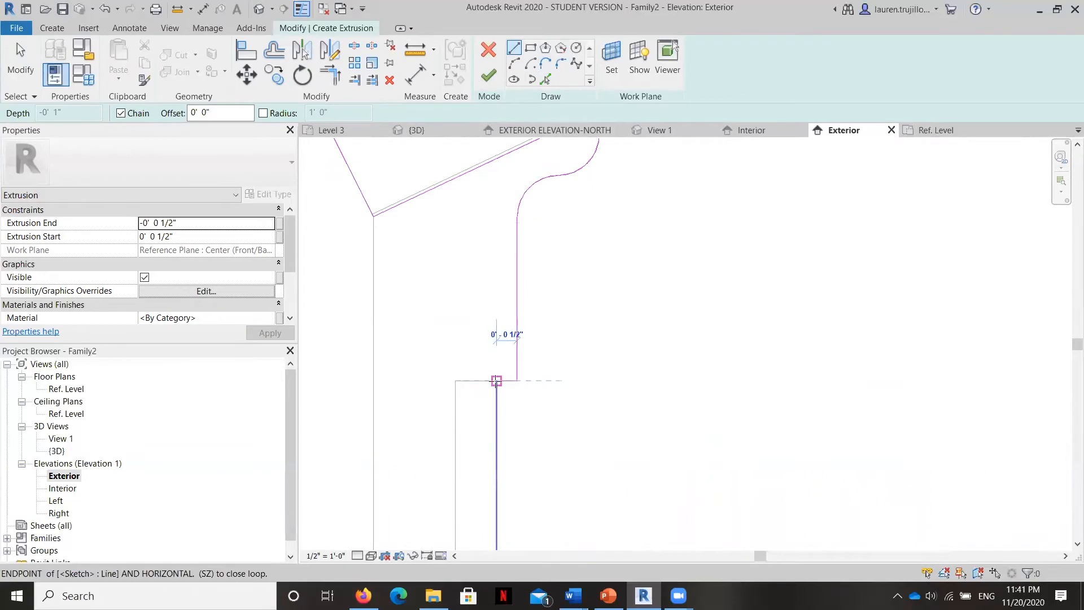
{"action": "scroll", "coordinate": [496, 339], "scroll_direction": "down", "scroll_amount": 4}
{"action": "scroll", "coordinate": [498, 377], "scroll_direction": "up", "scroll_amount": 5}
{"action": "key", "text": "Escape"}
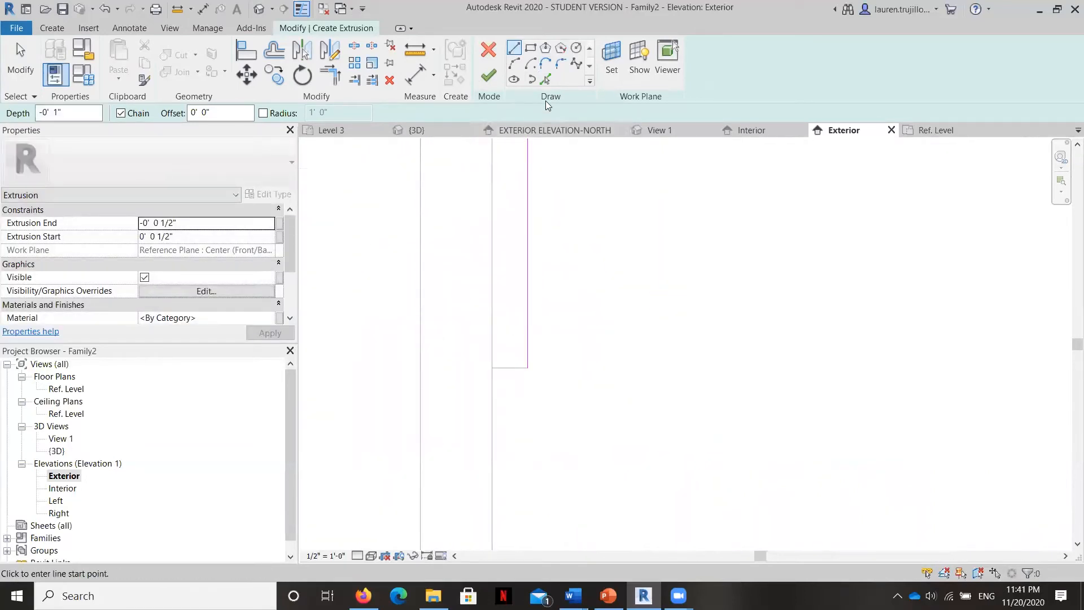
Complete the right bracket's lower step, then its 6" vertical edge and bottom edge back to the surround's outer edge
{"action": "left_click", "coordinate": [547, 79]}
{"action": "scroll", "coordinate": [479, 279], "scroll_direction": "down", "scroll_amount": 2}
{"action": "left_click", "coordinate": [514, 49]}
{"action": "left_click", "coordinate": [491, 279]}
{"action": "left_click", "coordinate": [492, 385]}
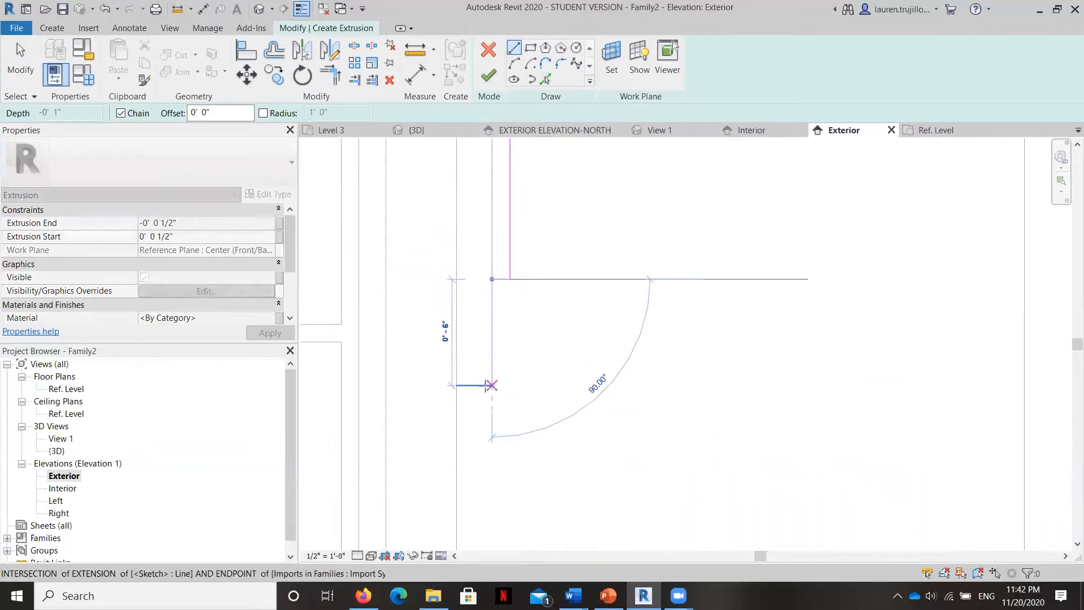
{"action": "left_click", "coordinate": [456, 385]}
Draw the right surround's outer vertical edge from the bracket's bottom edge down to the sill-top line
{"action": "scroll", "coordinate": [491, 248], "scroll_direction": "down", "scroll_amount": 5}
{"action": "scroll", "coordinate": [501, 385], "scroll_direction": "down", "scroll_amount": 2}
{"action": "scroll", "coordinate": [496, 325], "scroll_direction": "up", "scroll_amount": 4}
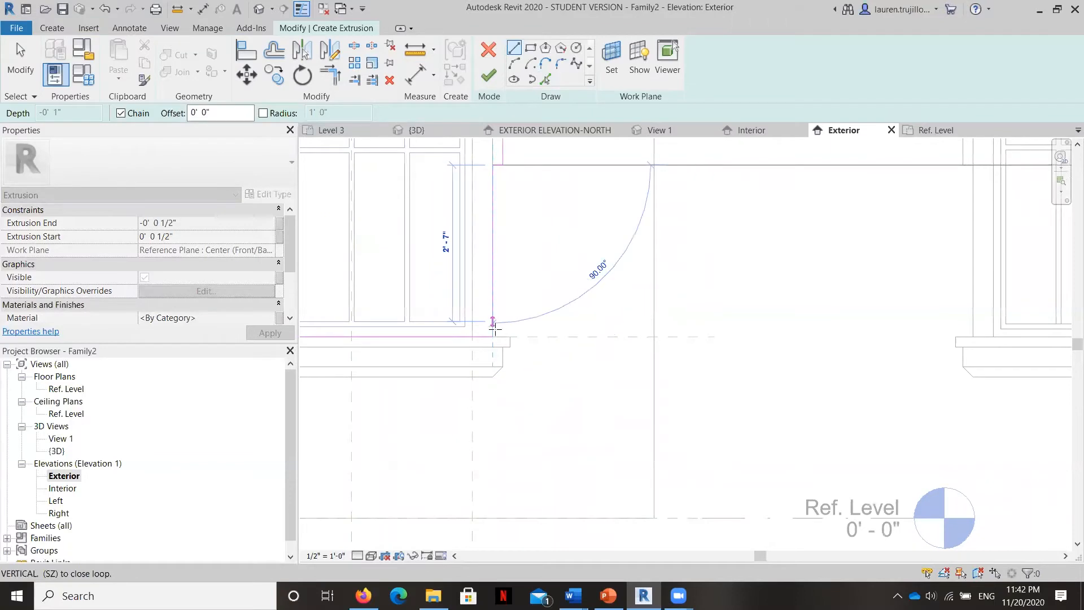
{"action": "left_click", "coordinate": [493, 326]}
{"action": "scroll", "coordinate": [536, 415], "scroll_direction": "down", "scroll_amount": 3}
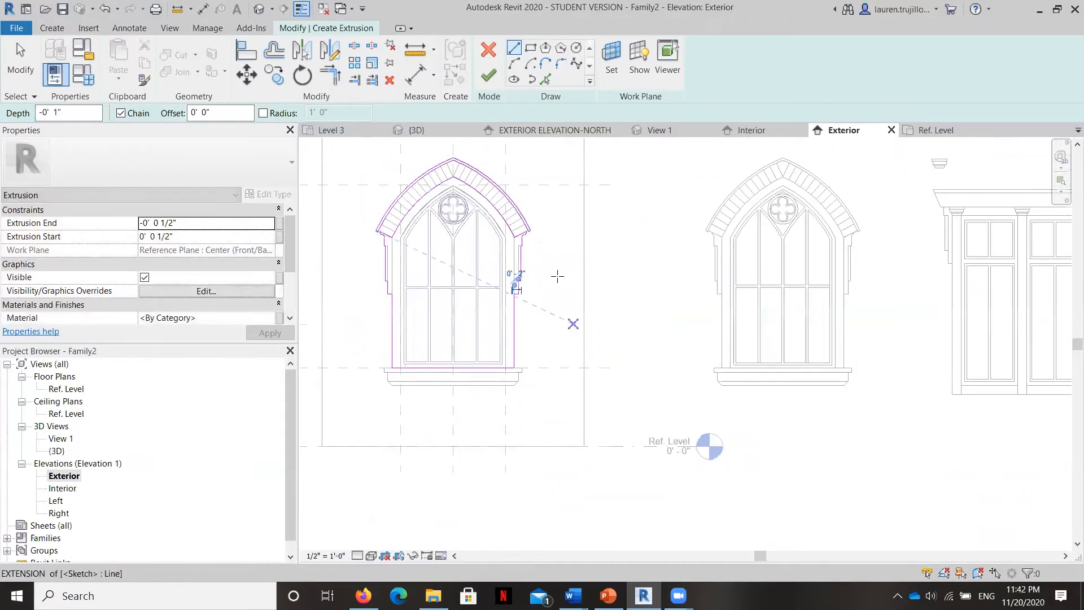
Try to pick the arcs of the window opening's pointed arch for the surround's inner outline
{"action": "scroll", "coordinate": [439, 196], "scroll_direction": "up", "scroll_amount": 2}
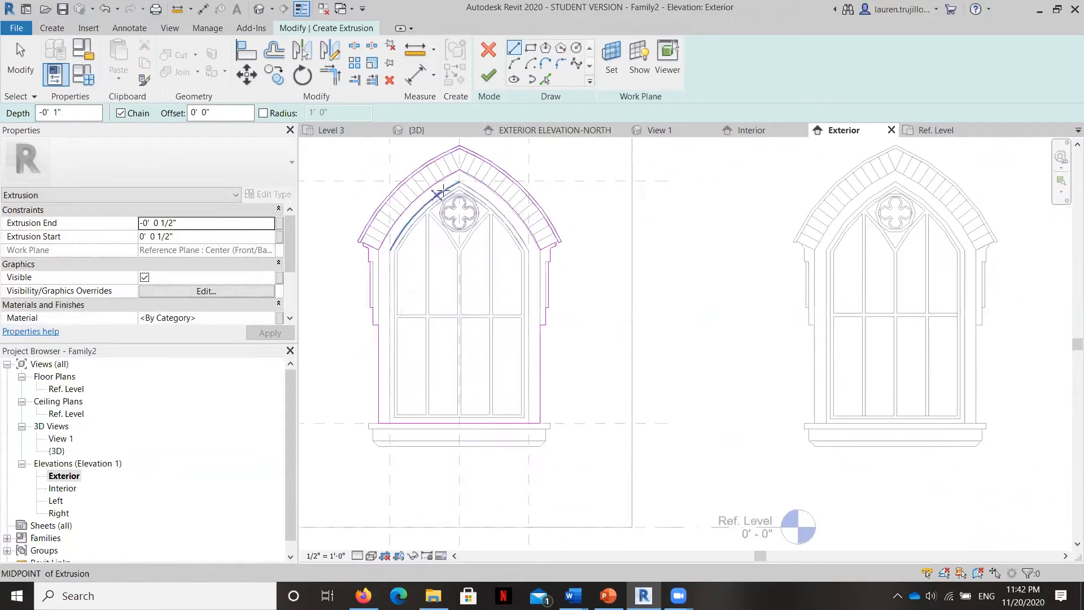
{"action": "scroll", "coordinate": [442, 192], "scroll_direction": "up", "scroll_amount": 1}
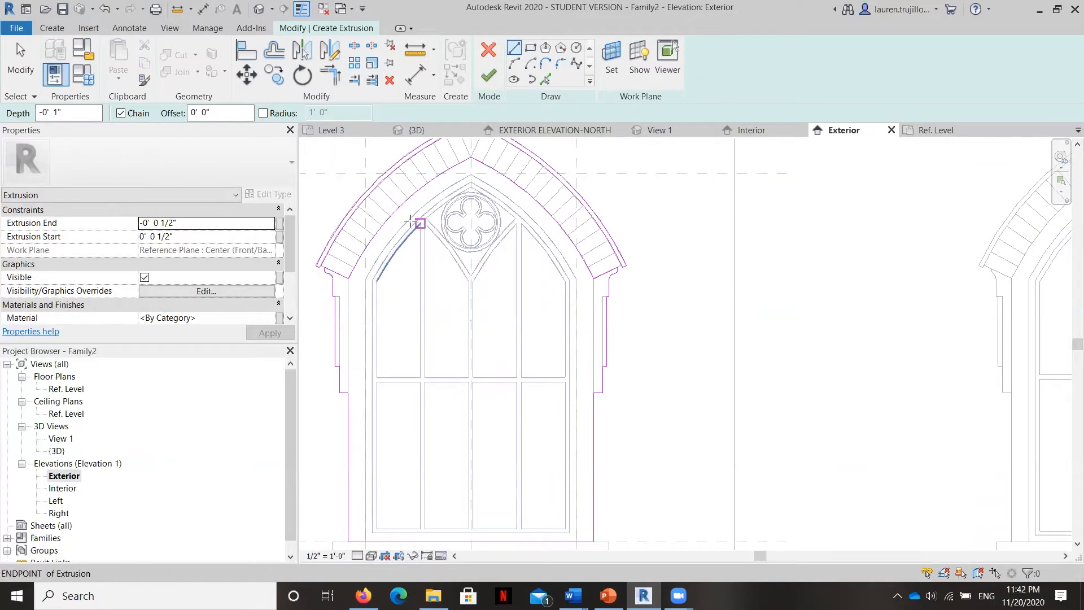
{"action": "left_click", "coordinate": [545, 78]}
{"action": "left_click", "coordinate": [400, 232]}
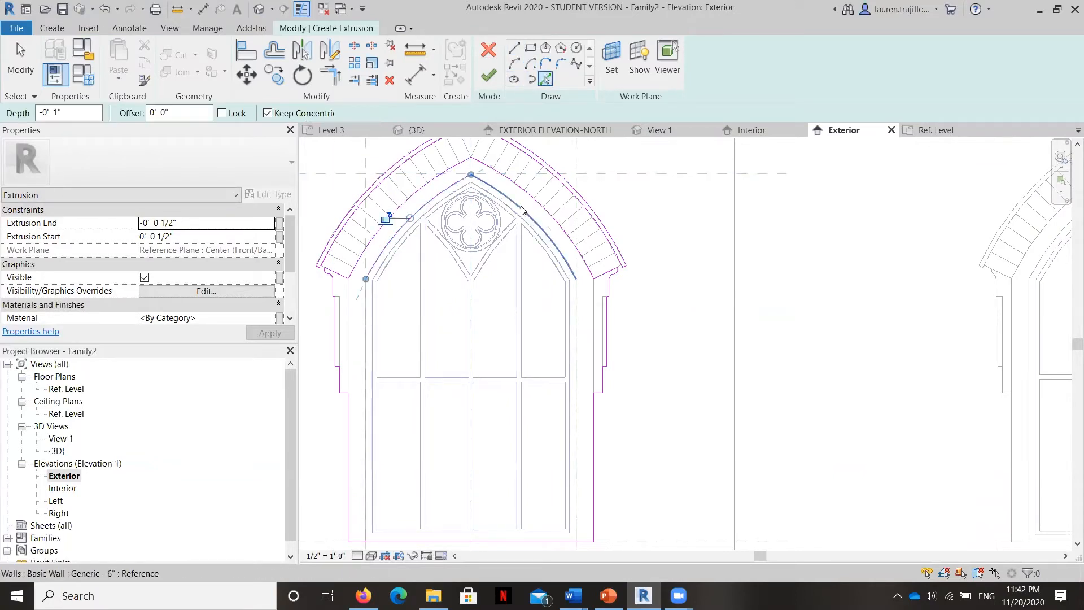
Pick the opening's left and right vertical edges and shorten the right one's lower end to a length of 4' 9"
{"action": "left_click", "coordinate": [364, 412]}
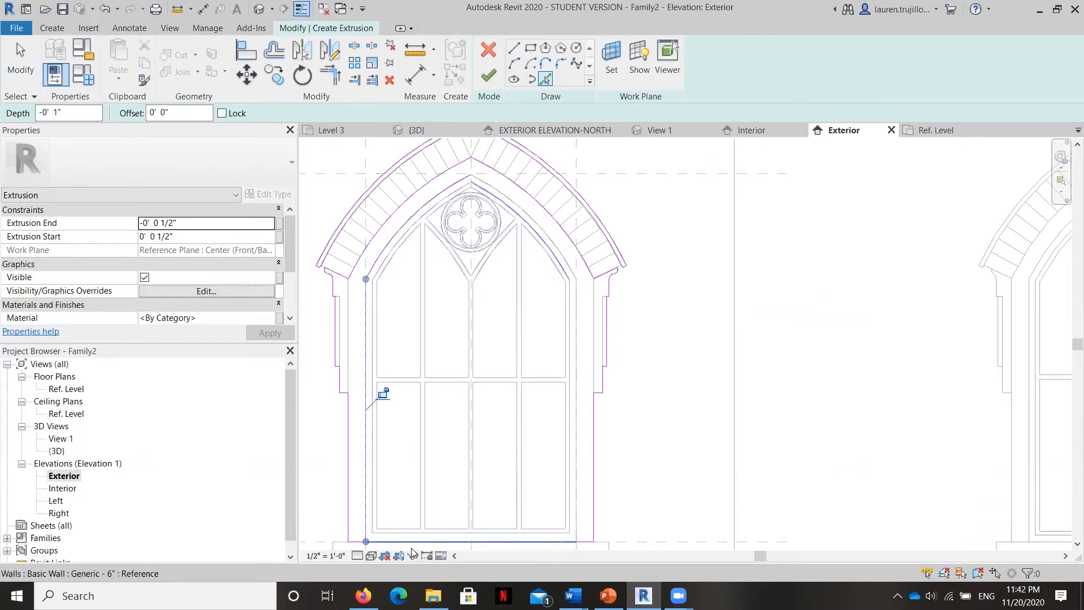
{"action": "left_click", "coordinate": [578, 499]}
{"action": "left_click_drag", "start_coordinate": [576, 541], "coordinate": [576, 528]}
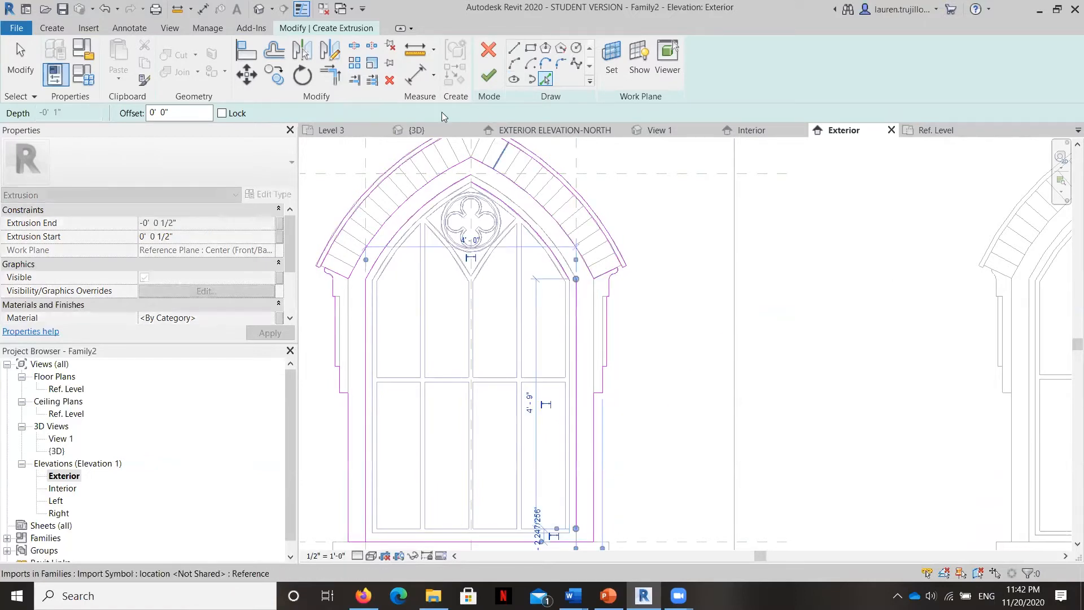
{"action": "key", "text": "Escape"}
{"action": "key", "text": "Escape"}
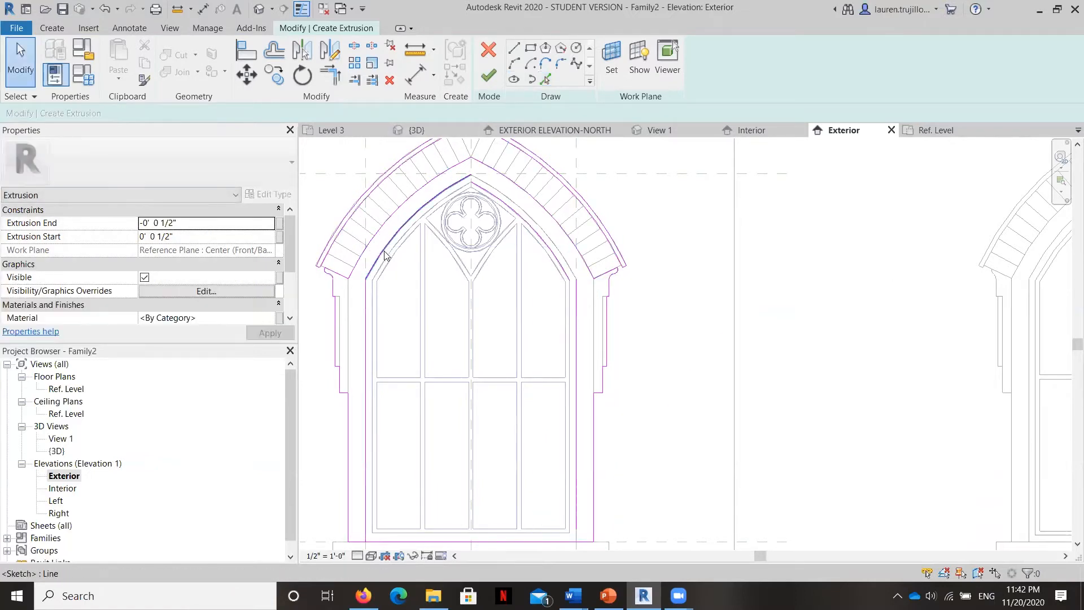
Delete the inner outline's two arch arcs and re-pick both halves along the wall opening's arched edge
{"action": "left_click", "coordinate": [384, 254]}
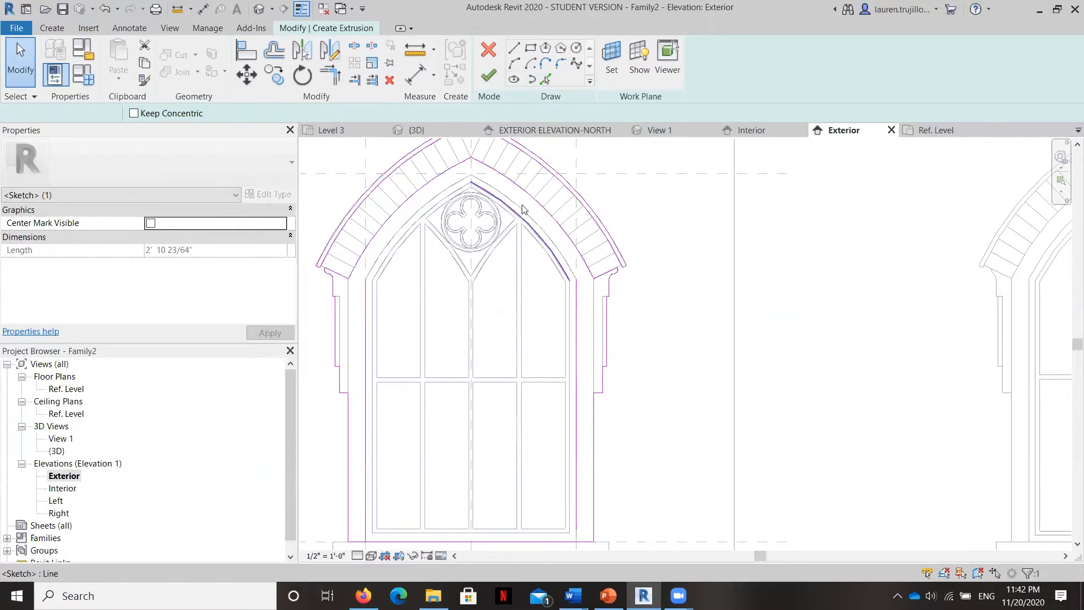
{"action": "key", "text": "Escape"}
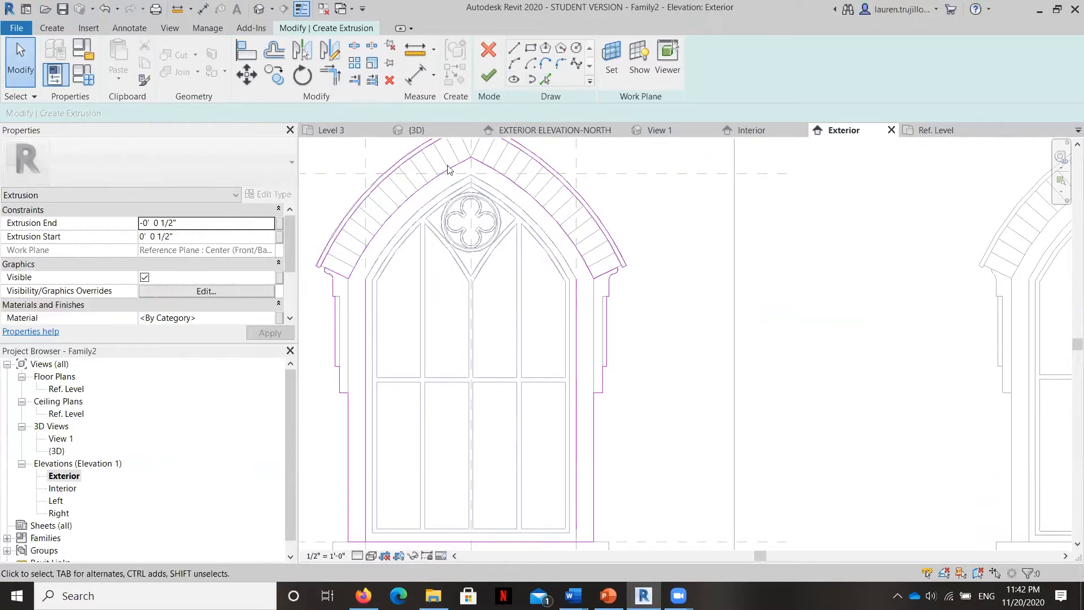
{"action": "left_click", "coordinate": [545, 79]}
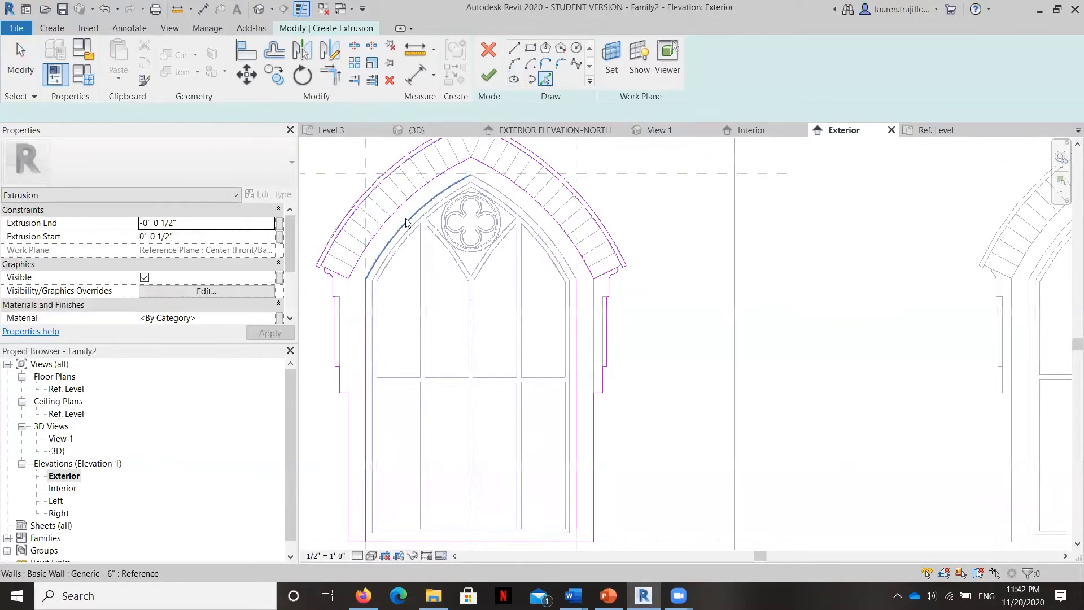
{"action": "left_click", "coordinate": [408, 219]}
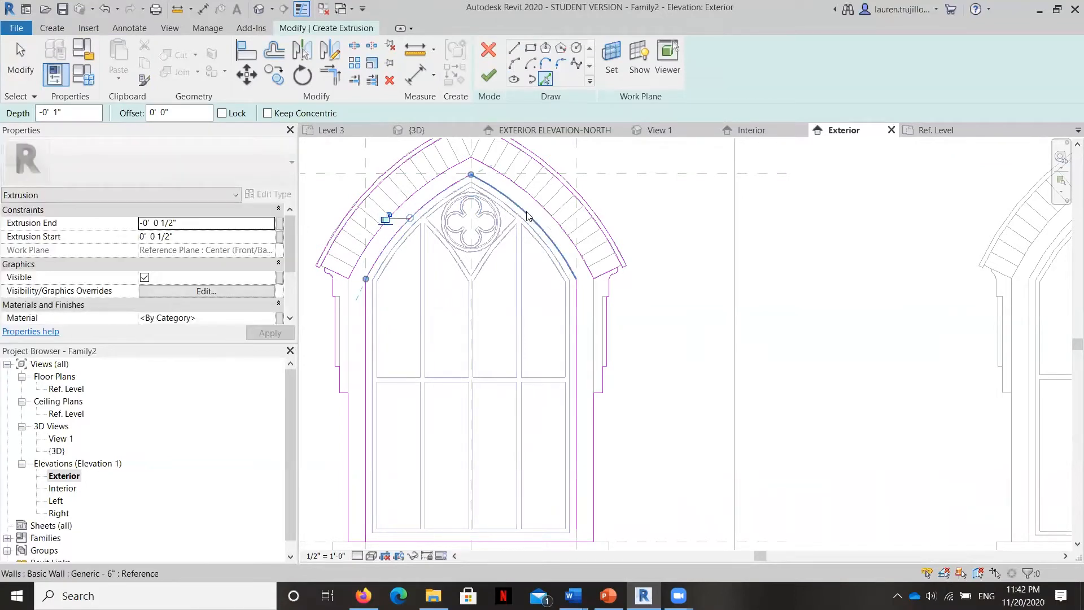
{"action": "left_click", "coordinate": [527, 215]}
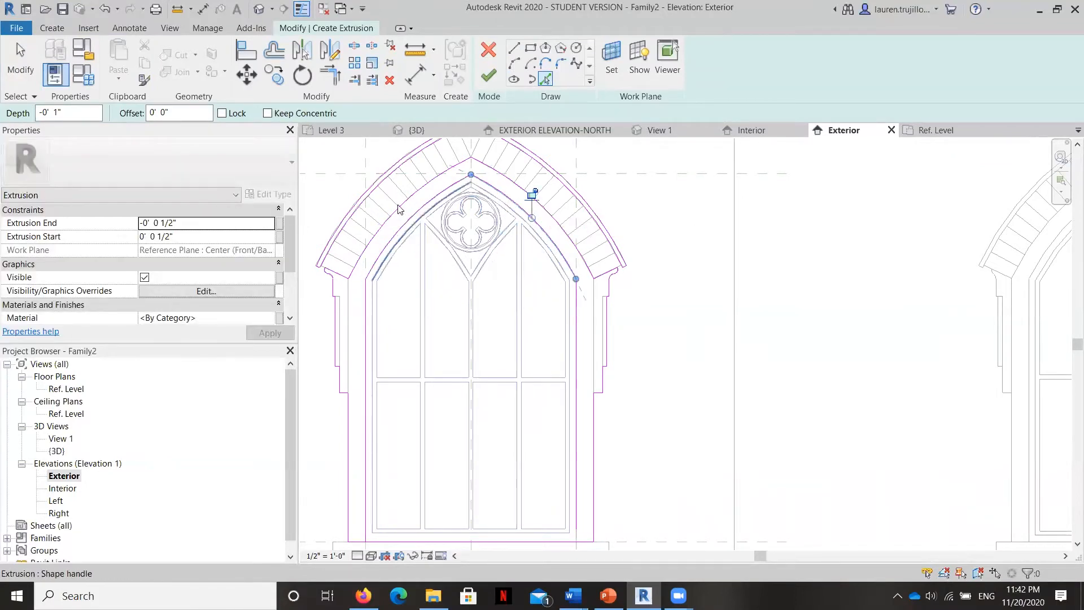
{"action": "scroll", "coordinate": [377, 150], "scroll_direction": "down", "scroll_amount": 1}
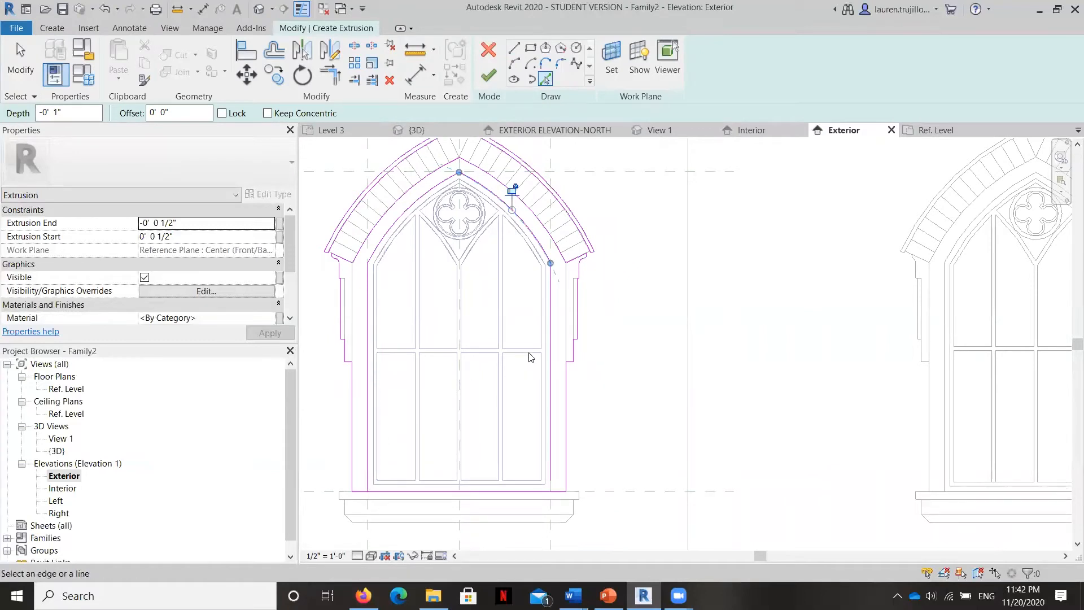
Delete the surround's inner outline along the wall opening, including both vertical edges and both arch arcs
{"action": "left_click", "coordinate": [366, 368]}
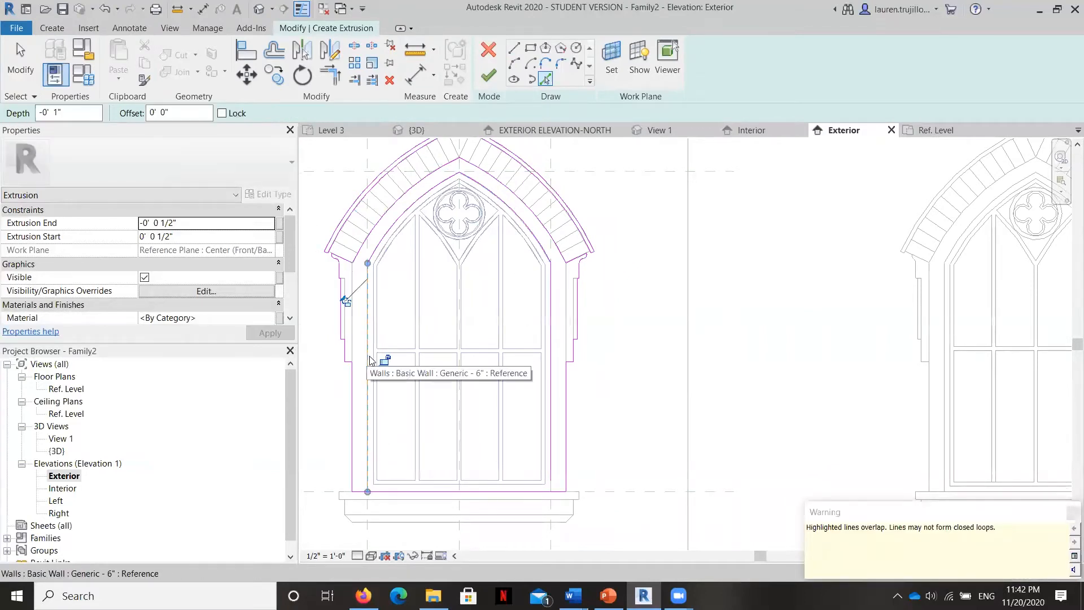
{"action": "key", "text": "Escape"}
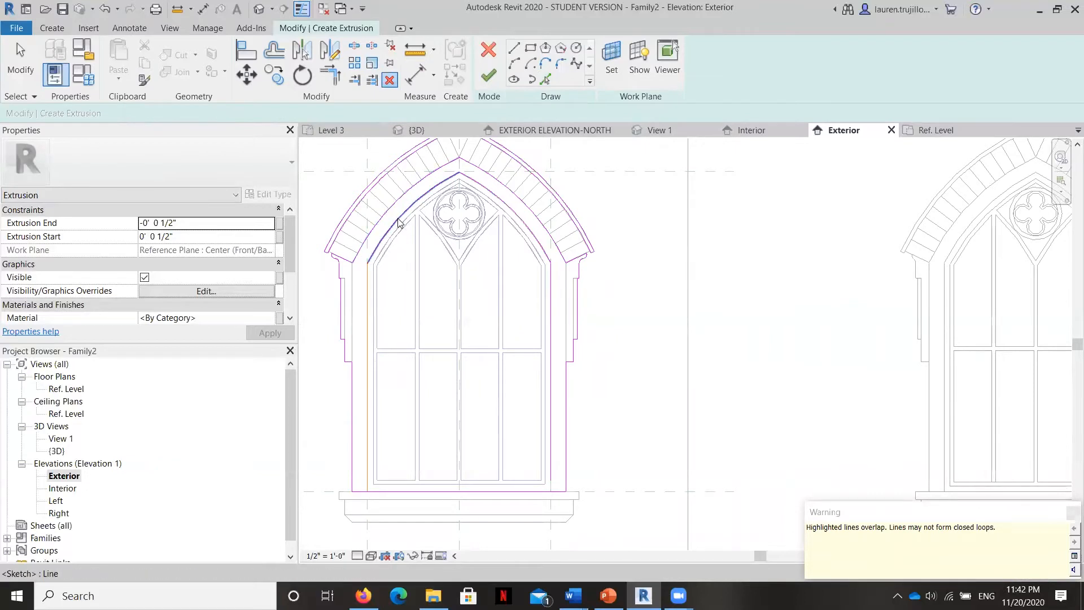
{"action": "left_click", "coordinate": [368, 288]}
{"action": "key", "text": "Delete"}
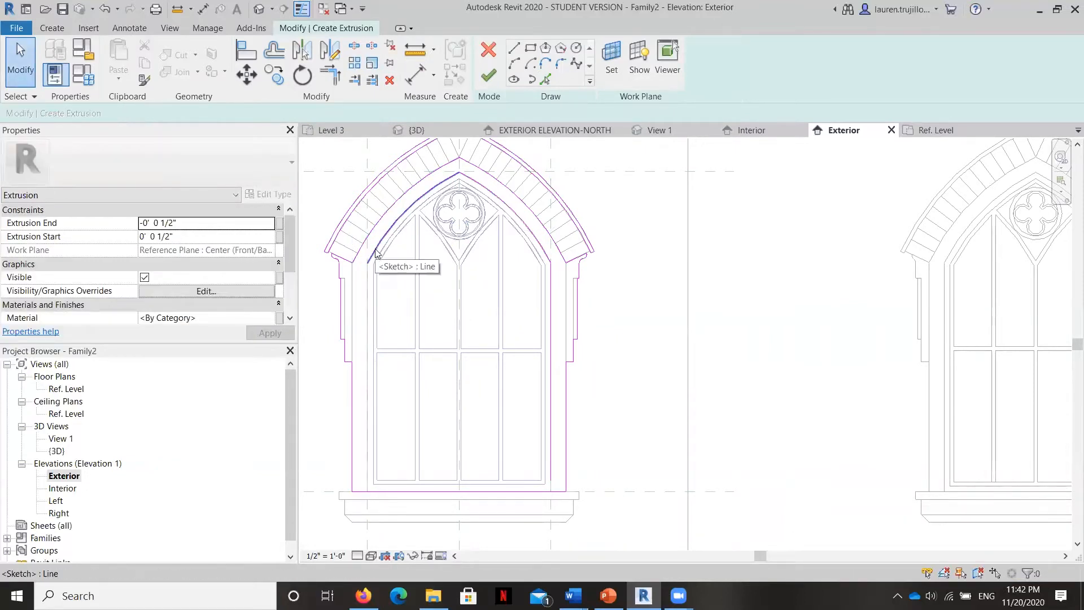
{"action": "left_click", "coordinate": [376, 251]}
{"action": "key", "text": "Delete"}
{"action": "left_click", "coordinate": [491, 194]}
{"action": "key", "text": "Delete"}
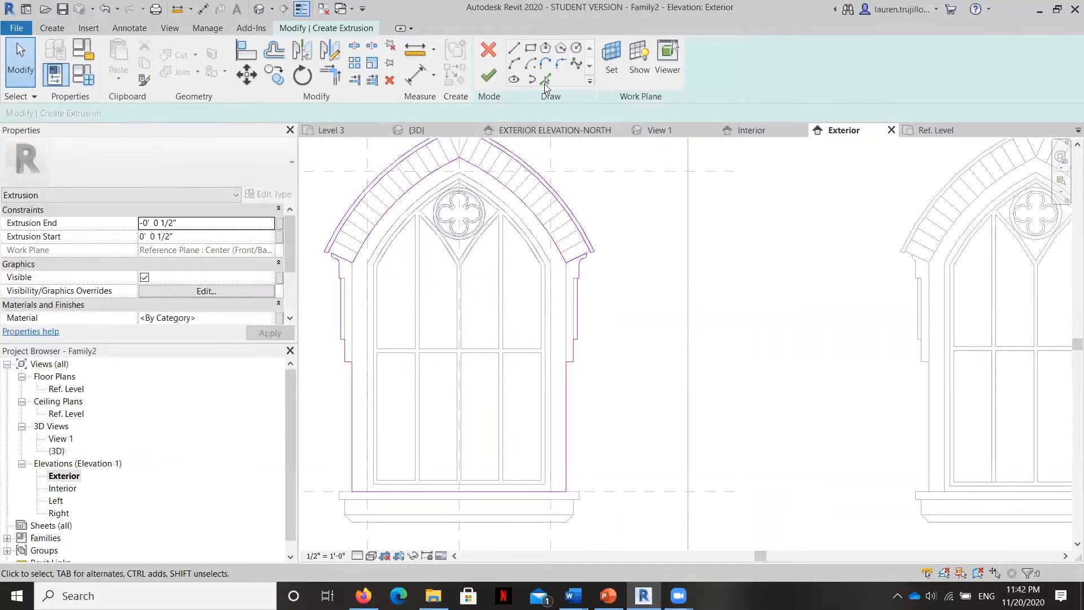
Pick the window frame's outer edges, including both verticals, both arch arcs and the bottom, as the surround's new inner outline
{"action": "left_click", "coordinate": [545, 80]}
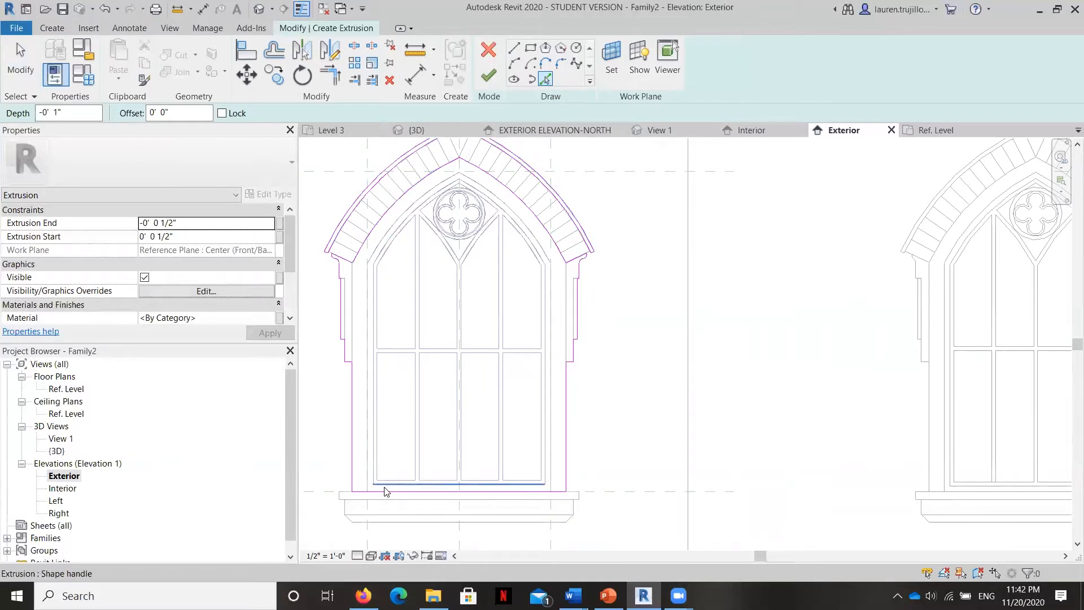
{"action": "left_click", "coordinate": [374, 299]}
{"action": "scroll", "coordinate": [371, 291], "scroll_direction": "up", "scroll_amount": 2}
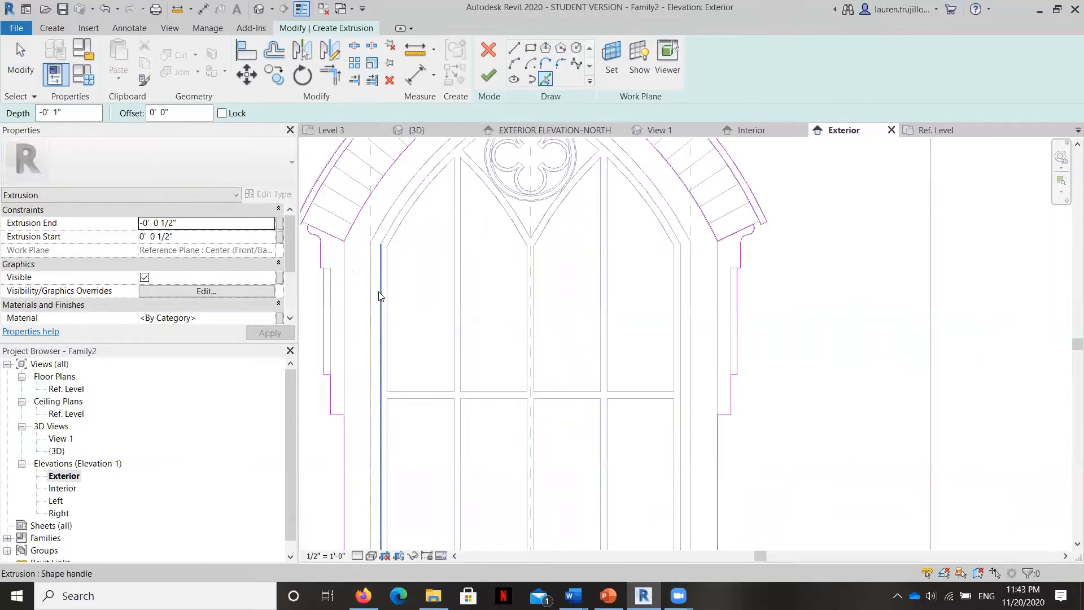
{"action": "left_click", "coordinate": [389, 224]}
{"action": "scroll", "coordinate": [340, 338], "scroll_direction": "down", "scroll_amount": 4}
{"action": "scroll", "coordinate": [507, 240], "scroll_direction": "up", "scroll_amount": 3}
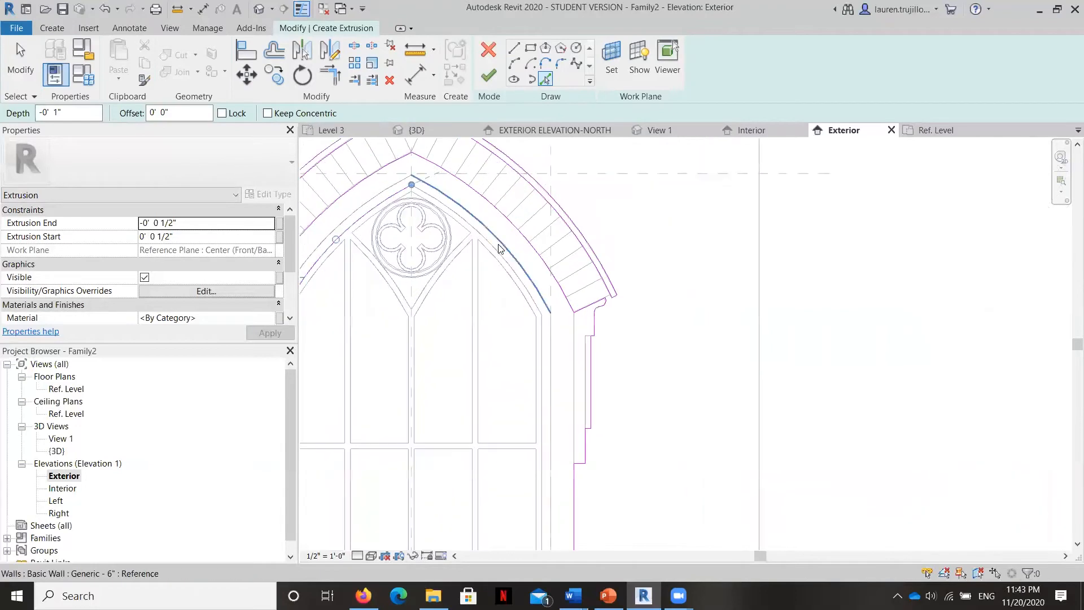
{"action": "left_click", "coordinate": [494, 247]}
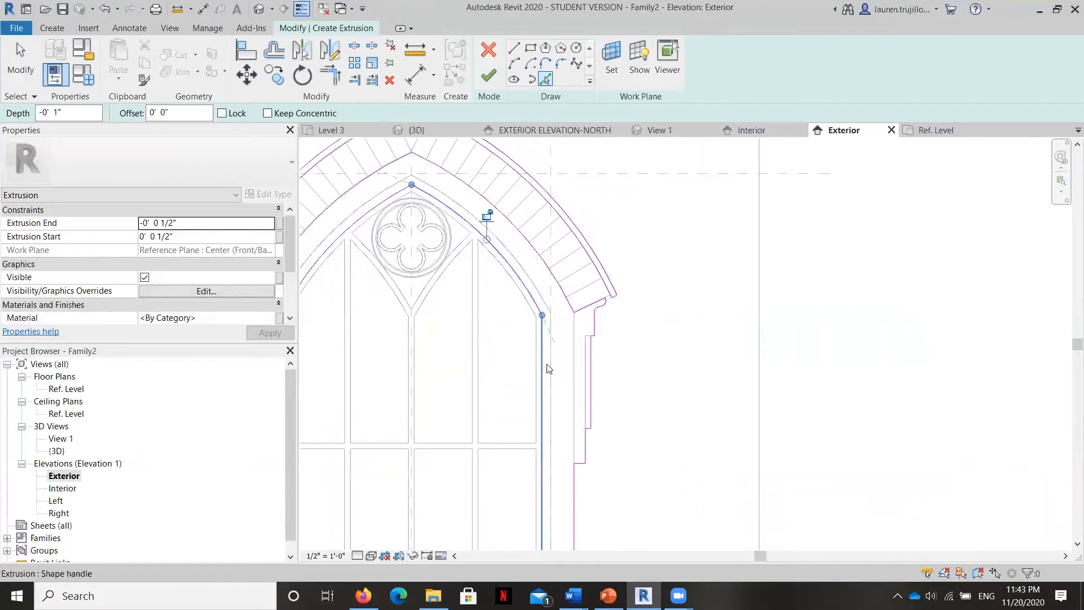
{"action": "scroll", "coordinate": [552, 355], "scroll_direction": "down", "scroll_amount": 3}
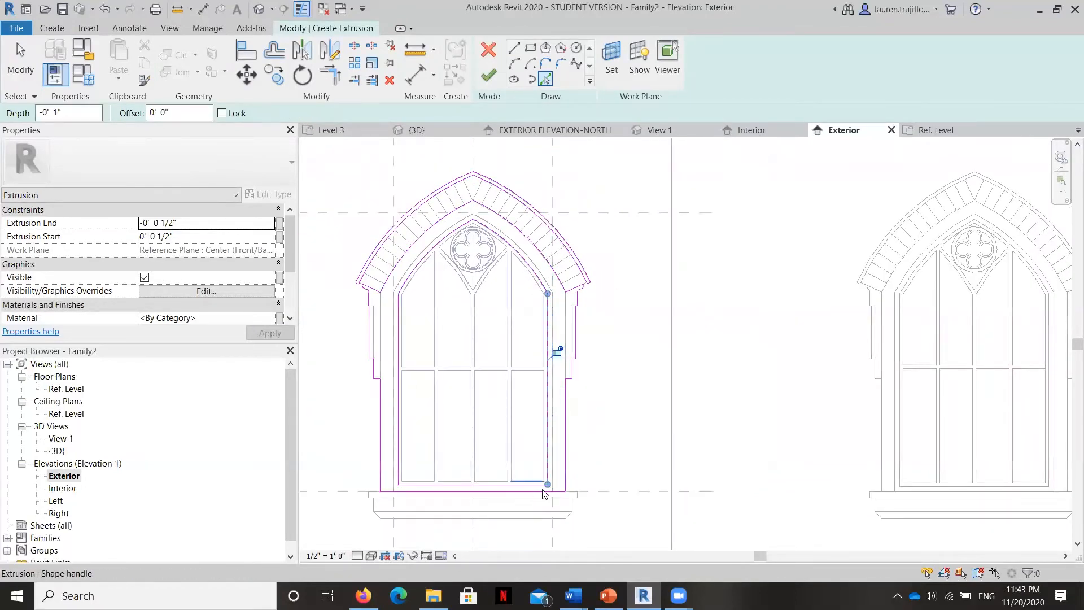
Set the extrusion end to -0' 5" and the extrusion start to 0' 5", and try to finish the sketch
{"action": "left_click", "coordinate": [153, 223]}
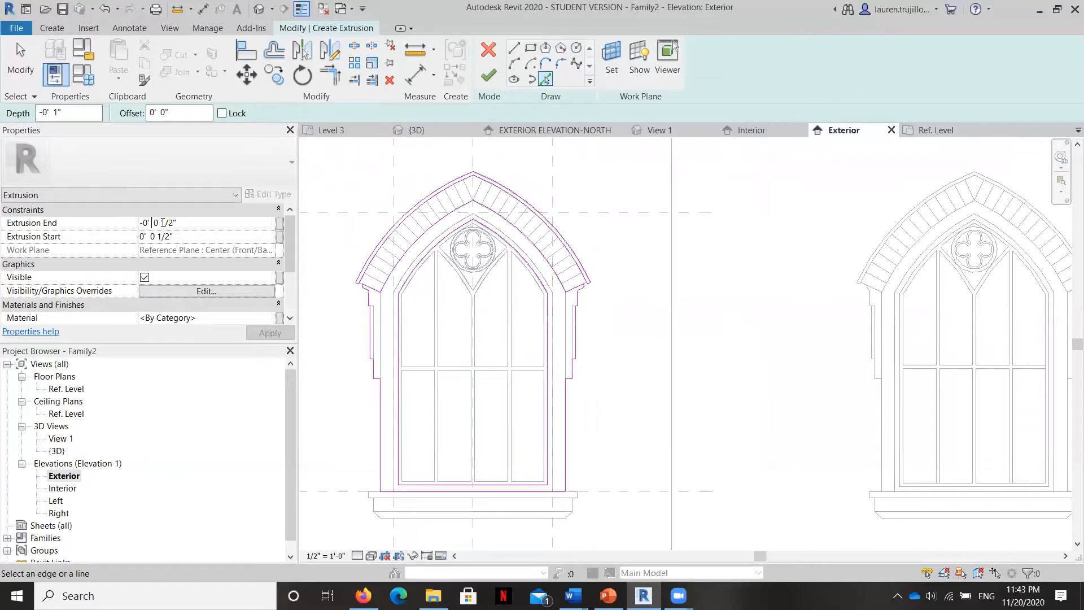
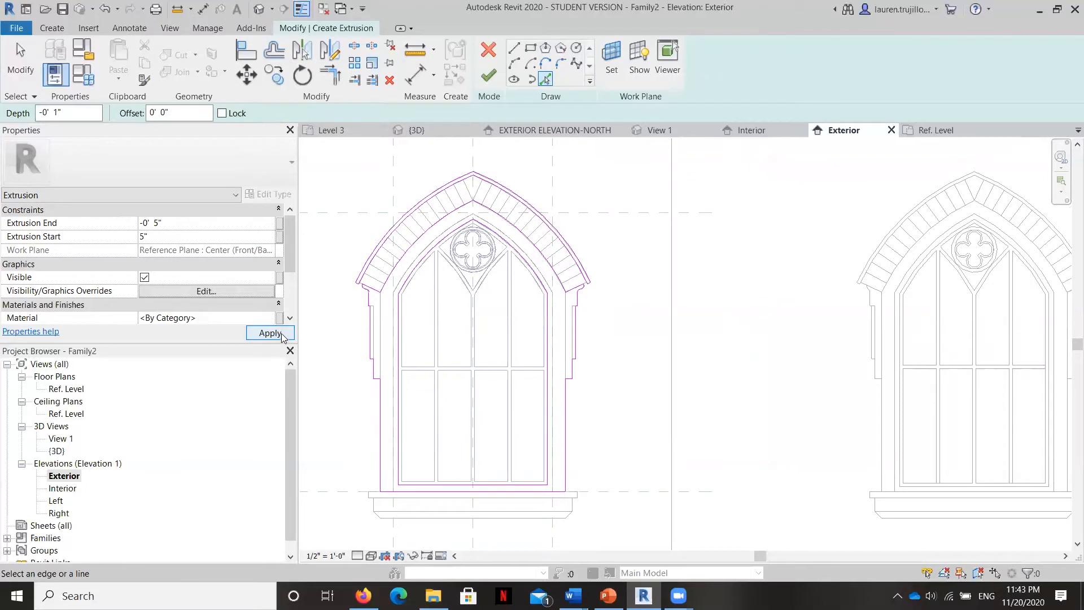
{"action": "left_click", "coordinate": [487, 76]}
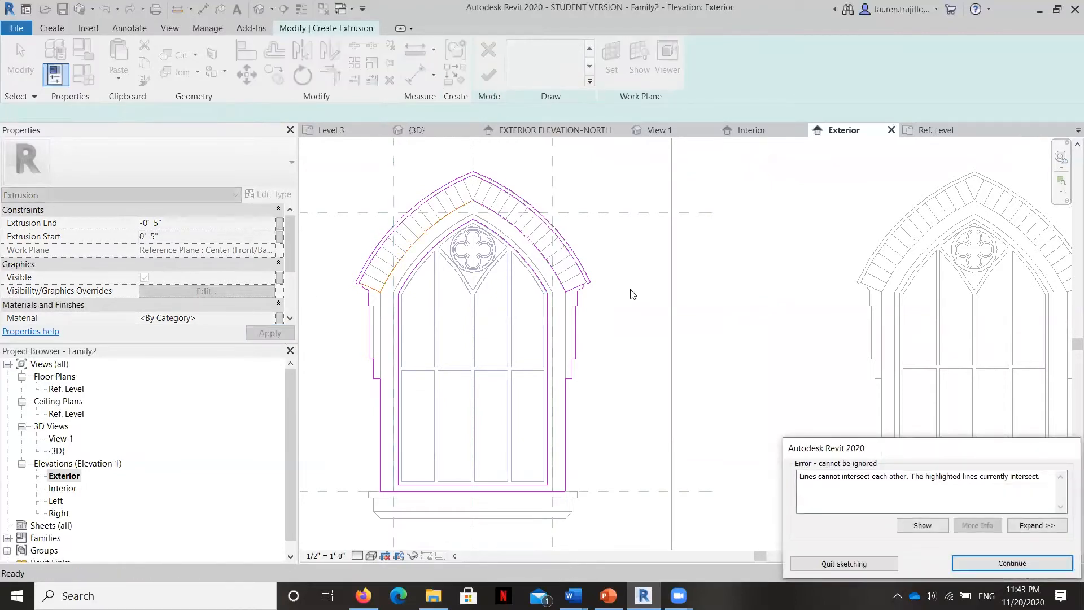
{"action": "left_click", "coordinate": [1018, 568]}
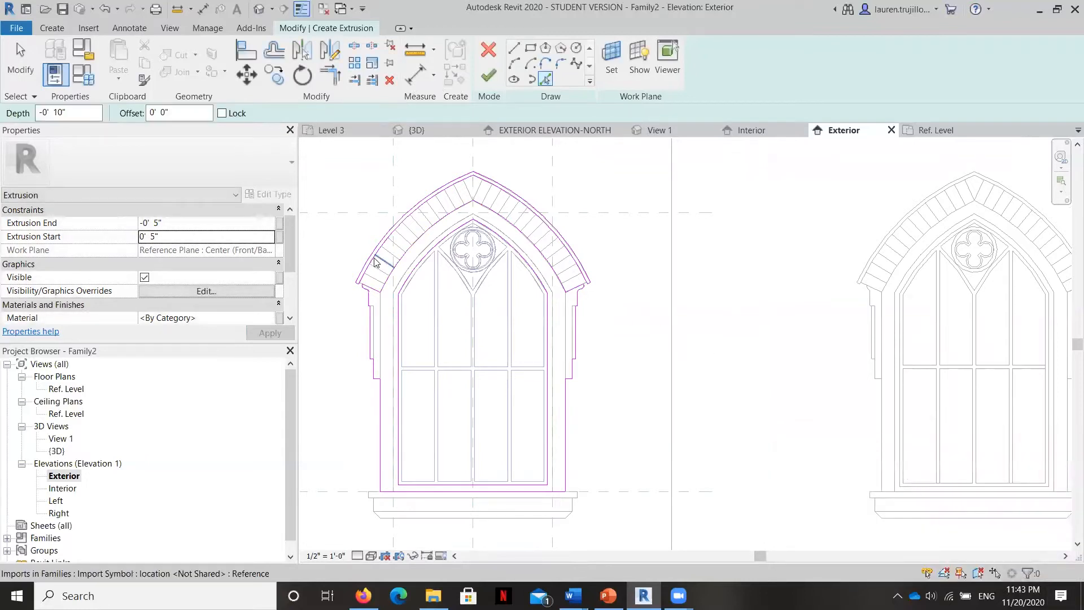
Pull the overshooting end of the slanted line at the left arch base back to the inner arc's lower endpoint
{"action": "scroll", "coordinate": [425, 228], "scroll_direction": "up", "scroll_amount": 3}
{"action": "left_click", "coordinate": [395, 279]}
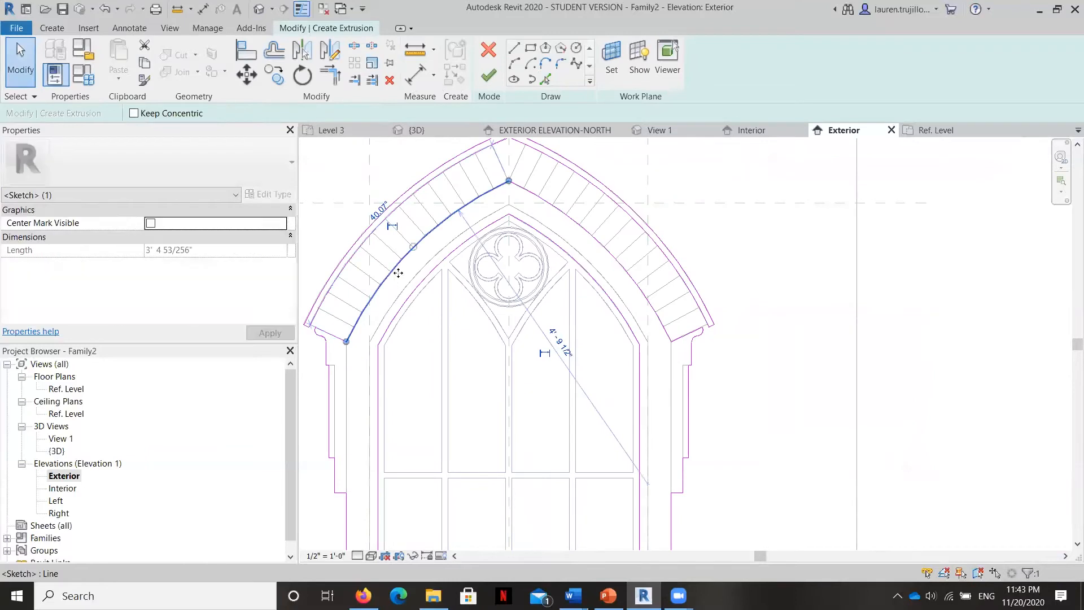
{"action": "scroll", "coordinate": [520, 176], "scroll_direction": "up", "scroll_amount": 5}
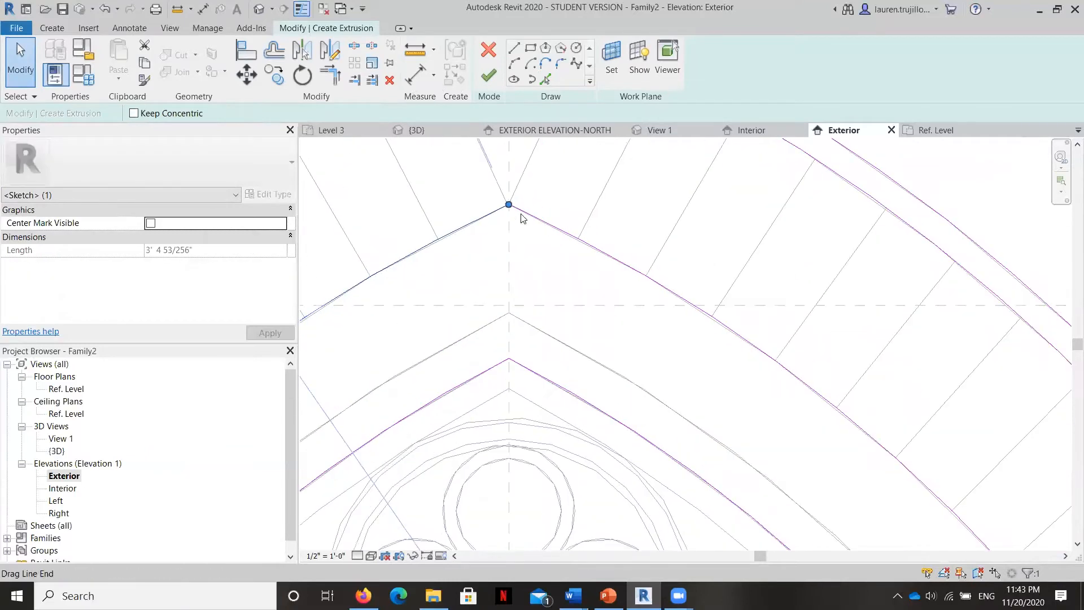
{"action": "scroll", "coordinate": [487, 212], "scroll_direction": "up", "scroll_amount": 4}
{"action": "scroll", "coordinate": [527, 210], "scroll_direction": "down", "scroll_amount": 7}
{"action": "scroll", "coordinate": [585, 216], "scroll_direction": "down", "scroll_amount": 6}
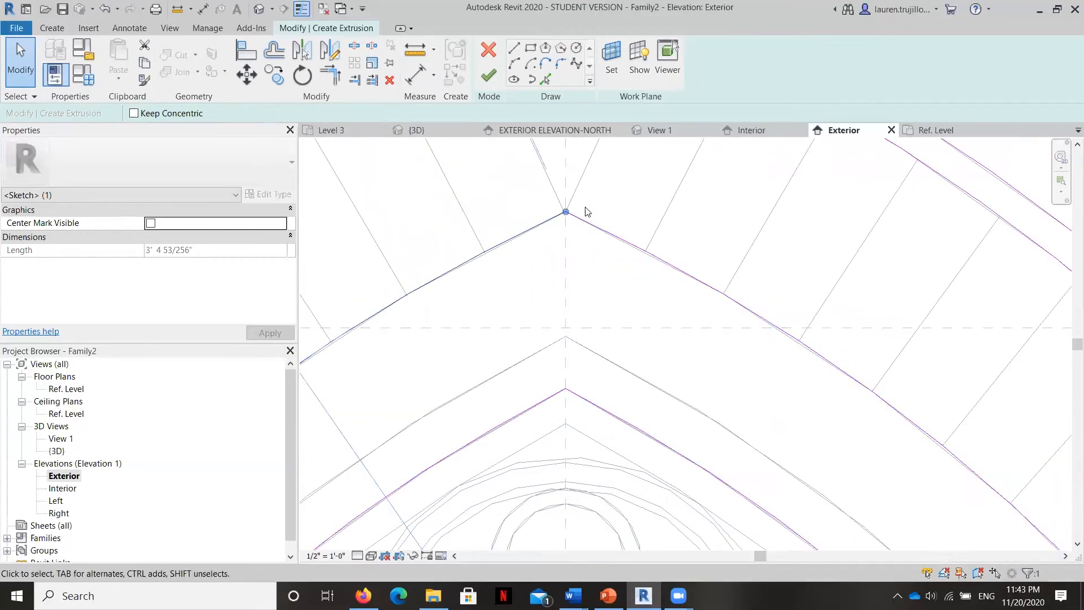
{"action": "scroll", "coordinate": [402, 348], "scroll_direction": "up", "scroll_amount": 8}
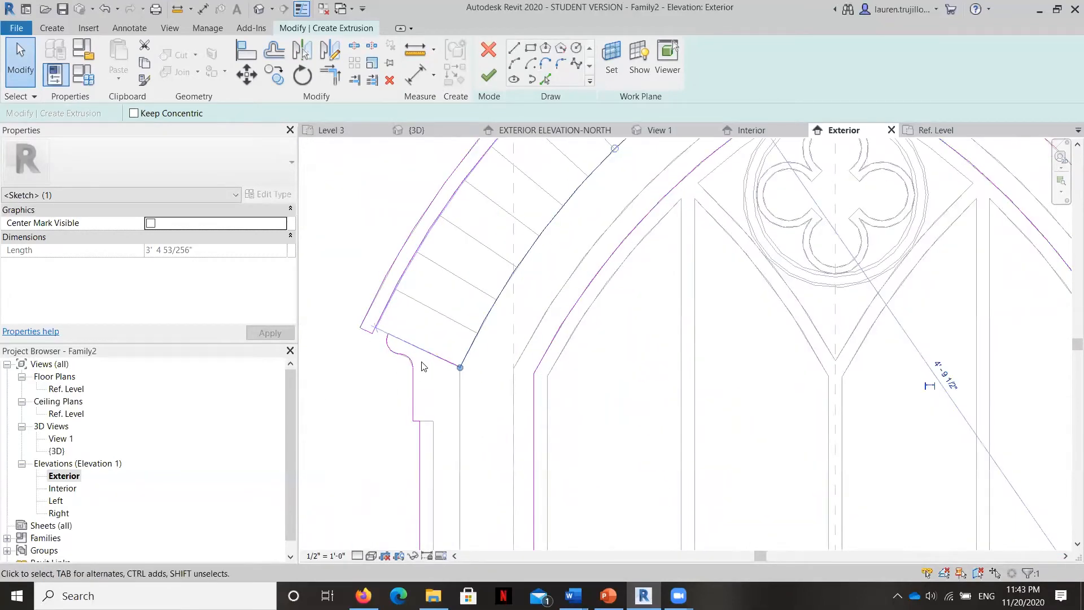
{"action": "key", "text": "Escape"}
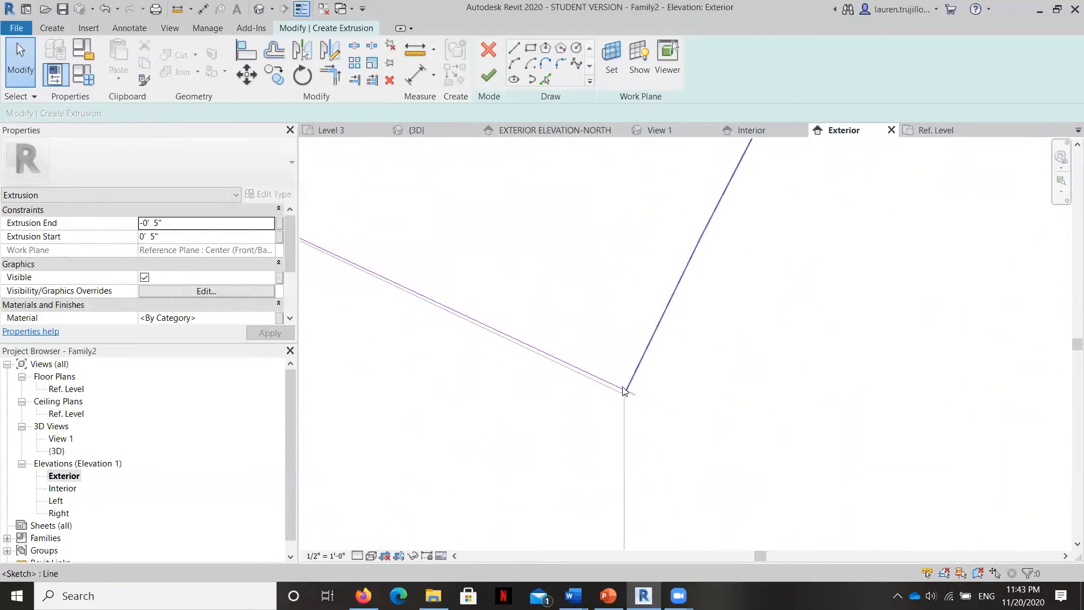
{"action": "left_click", "coordinate": [623, 387]}
{"action": "left_click_drag", "start_coordinate": [635, 398], "coordinate": [624, 394]}
Finish the exterior surround's extrusion sketch
{"action": "scroll", "coordinate": [655, 407], "scroll_direction": "down", "scroll_amount": 9}
{"action": "scroll", "coordinate": [508, 309], "scroll_direction": "up", "scroll_amount": 6}
{"action": "scroll", "coordinate": [283, 379], "scroll_direction": "down", "scroll_amount": 1}
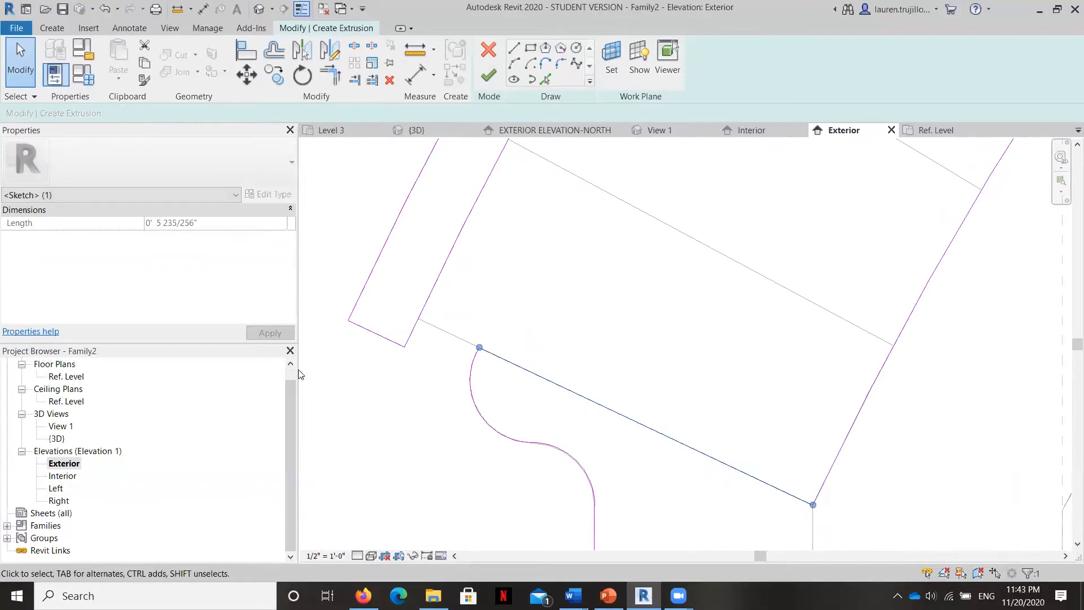
{"action": "left_click", "coordinate": [487, 79]}
{"action": "scroll", "coordinate": [683, 310], "scroll_direction": "down", "scroll_amount": 3}
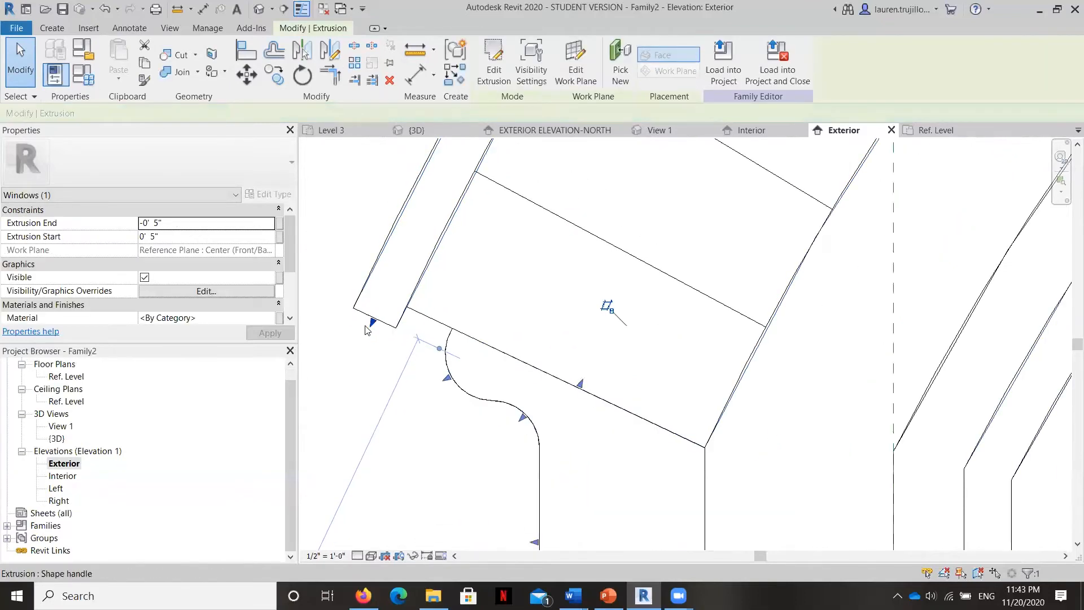
{"action": "scroll", "coordinate": [376, 263], "scroll_direction": "down", "scroll_amount": 5}
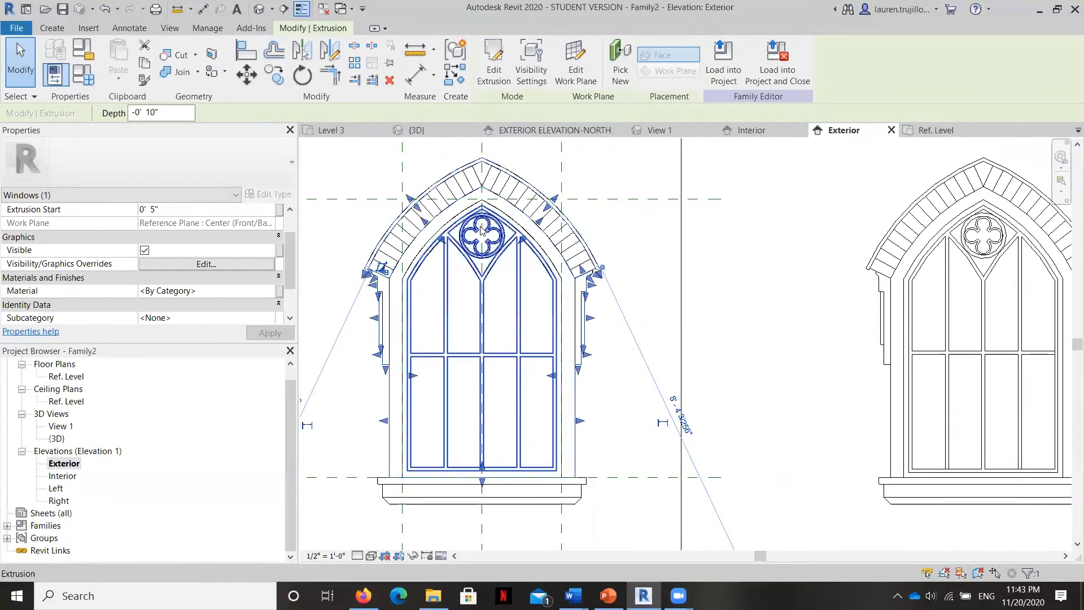
Start a new family parameter in the family types and name it Frame Finish
{"action": "left_click", "coordinate": [83, 77]}
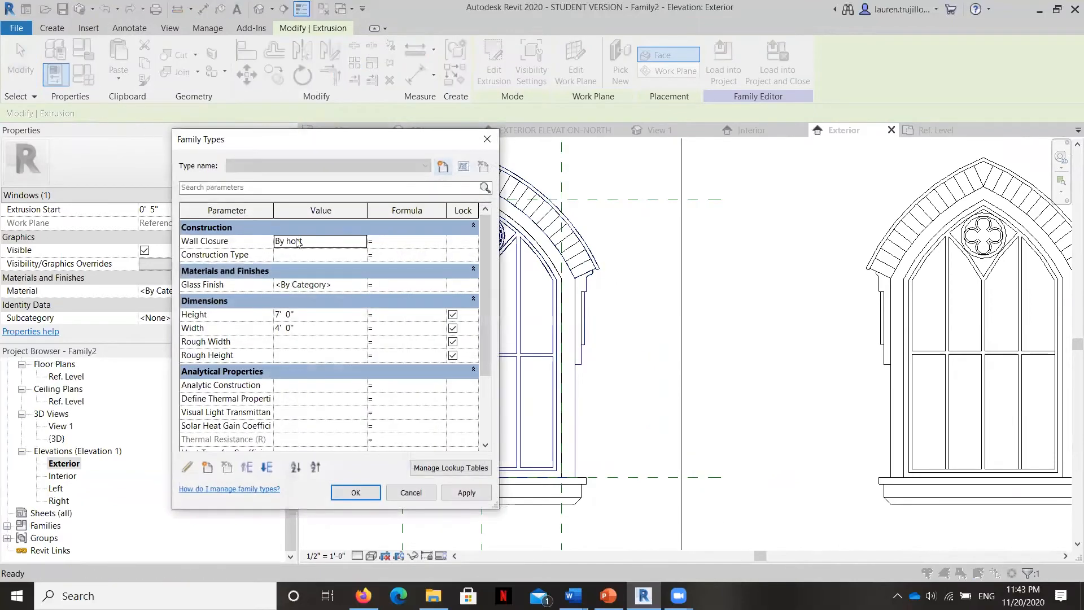
{"action": "left_click", "coordinate": [208, 467]}
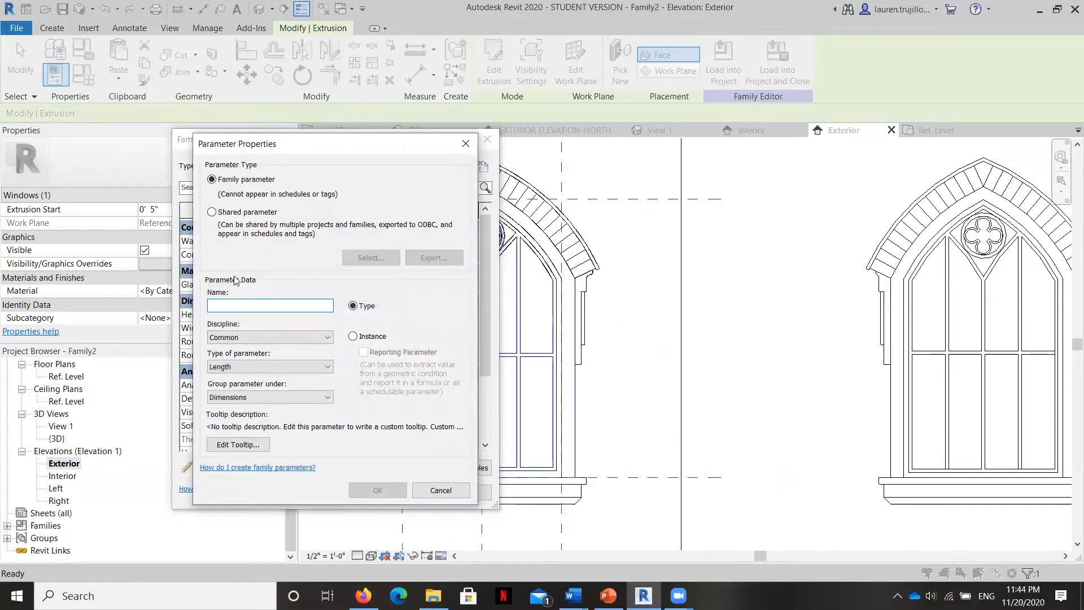
{"action": "key", "text": "Caps_Lock"}
{"action": "type", "text": "F"}
{"action": "key", "text": "Caps_Lock"}
{"action": "type", "text": "ram"}
{"action": "key", "text": "Caps_Lock"}
{"action": "type", "text": "E"}
{"action": "key", "text": "BackSpace"}
{"action": "key", "text": "BackSpace"}
{"action": "key", "text": "Caps_Lock"}
{"action": "type", "text": "e"}
{"action": "key", "text": "Caps_Lock"}
{"action": "type", "text": "F"}
{"action": "key", "text": "Caps_Lock"}
{"action": "type", "text": "inish"}
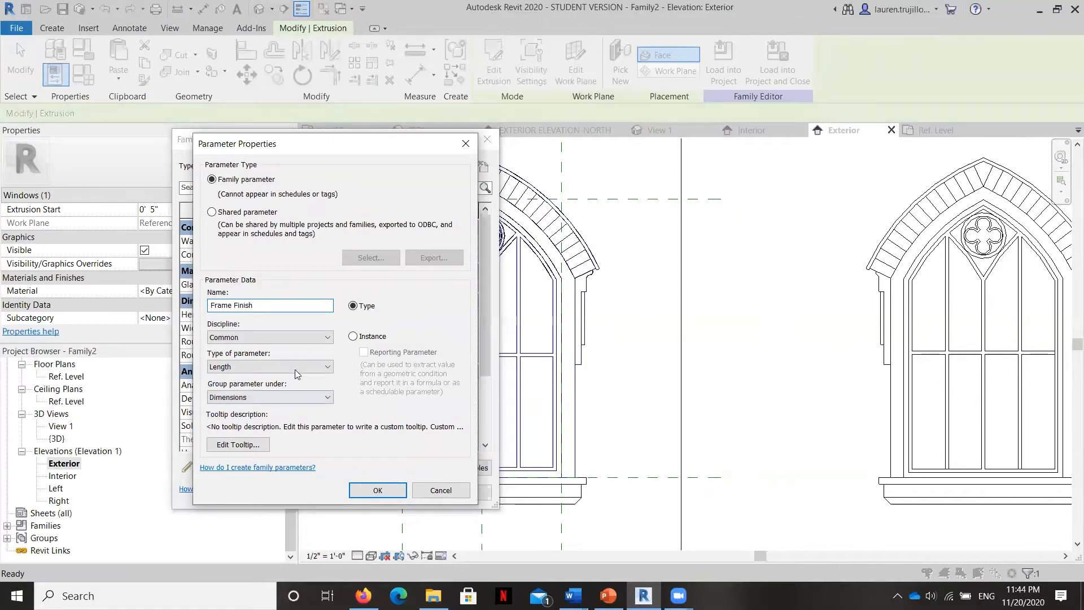
Make Frame Finish a Material type parameter and apply it to the family
{"action": "left_click", "coordinate": [295, 369]}
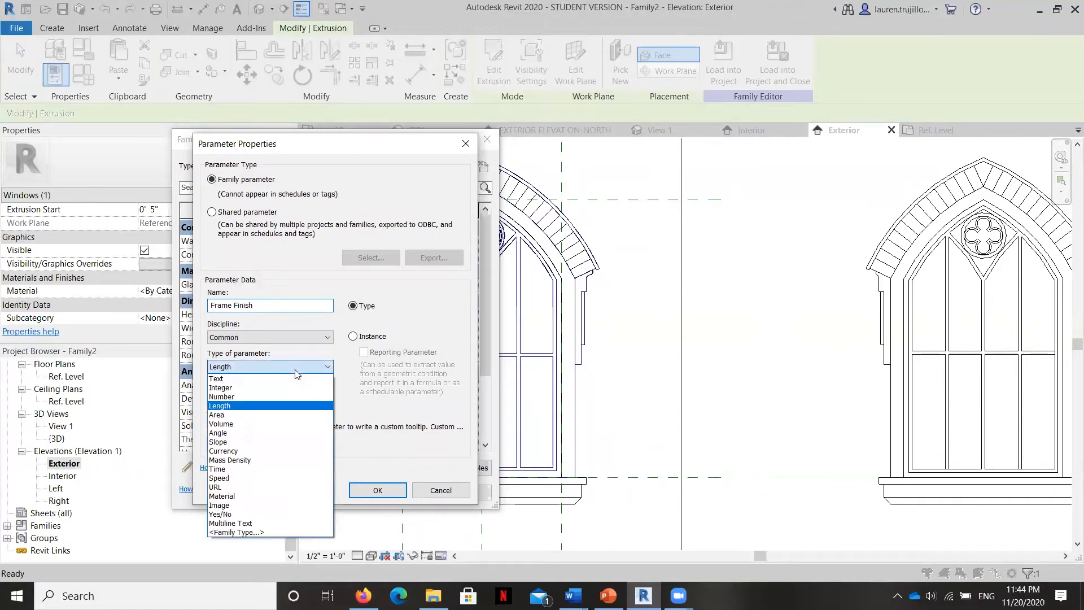
{"action": "left_click", "coordinate": [223, 496]}
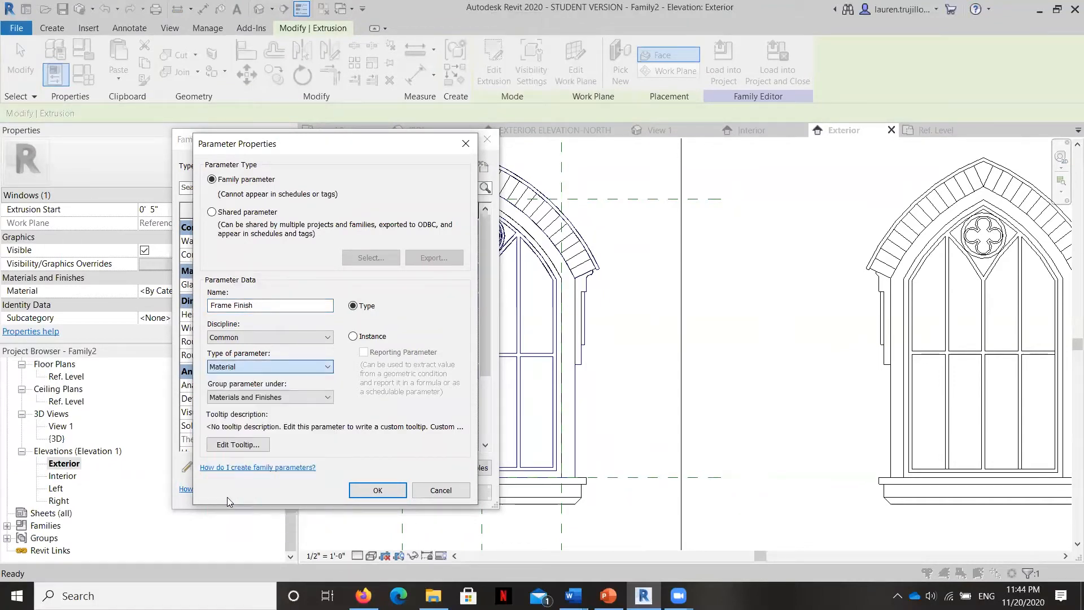
{"action": "left_click", "coordinate": [390, 491]}
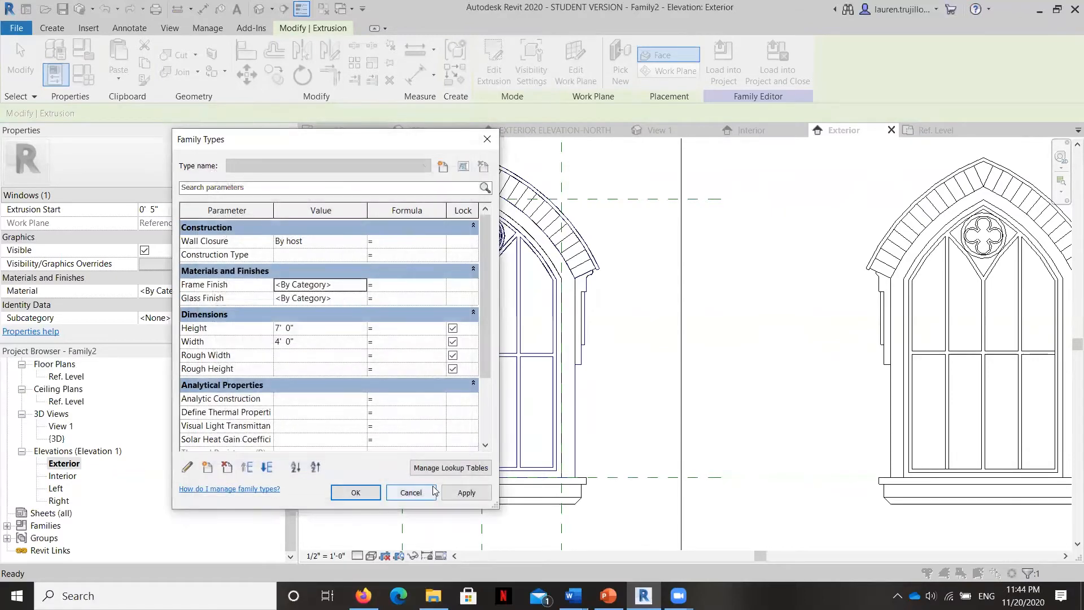
{"action": "left_click", "coordinate": [467, 492]}
{"action": "left_click", "coordinate": [355, 493]}
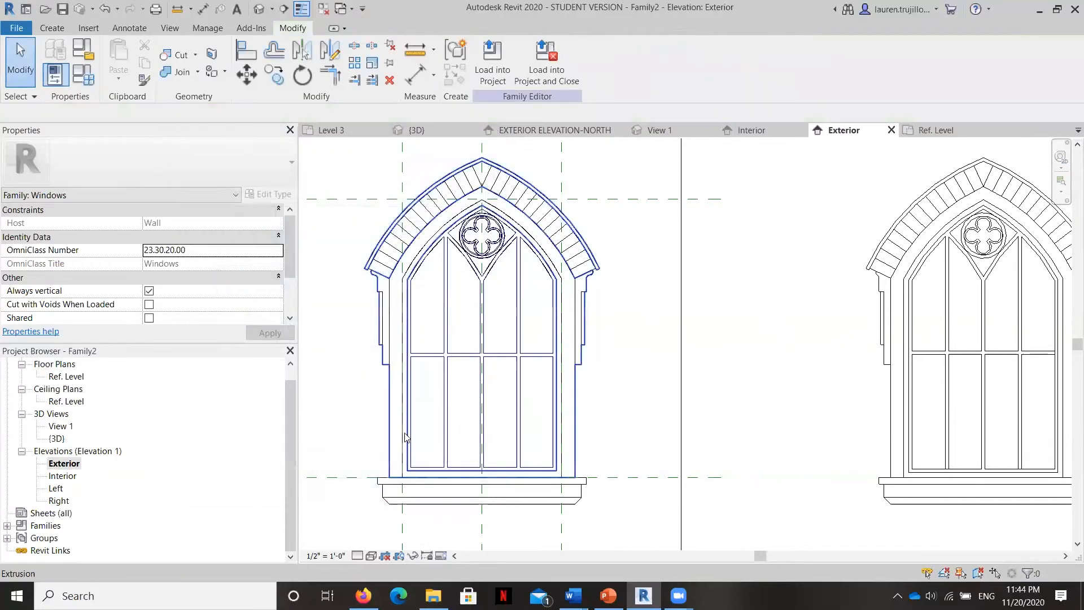
Open the 3D view named View 1
{"action": "scroll", "coordinate": [353, 296], "scroll_direction": "down", "scroll_amount": 3}
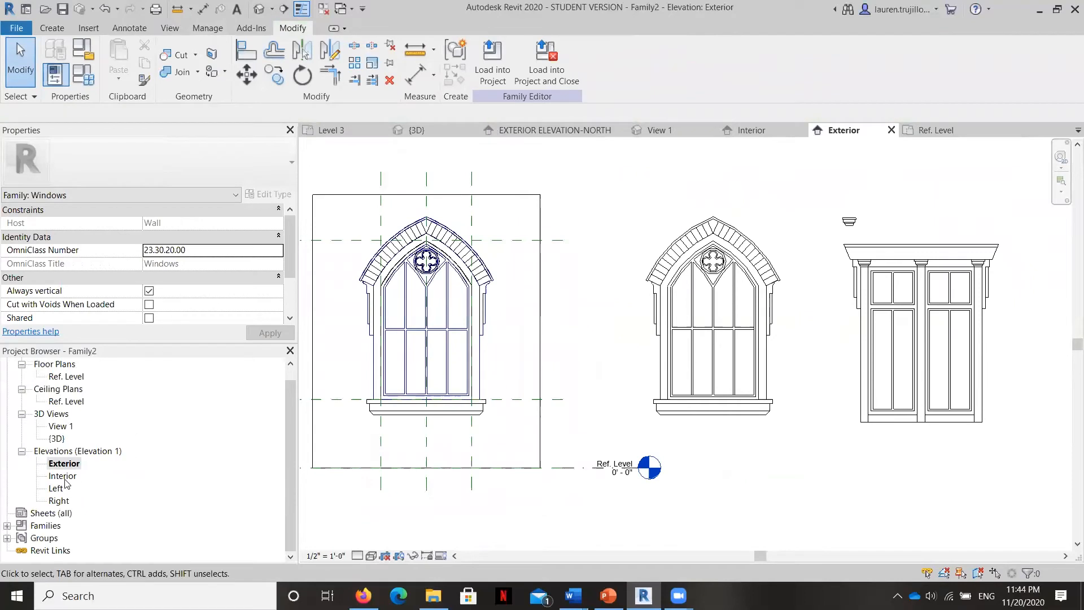
{"action": "left_click", "coordinate": [61, 426]}
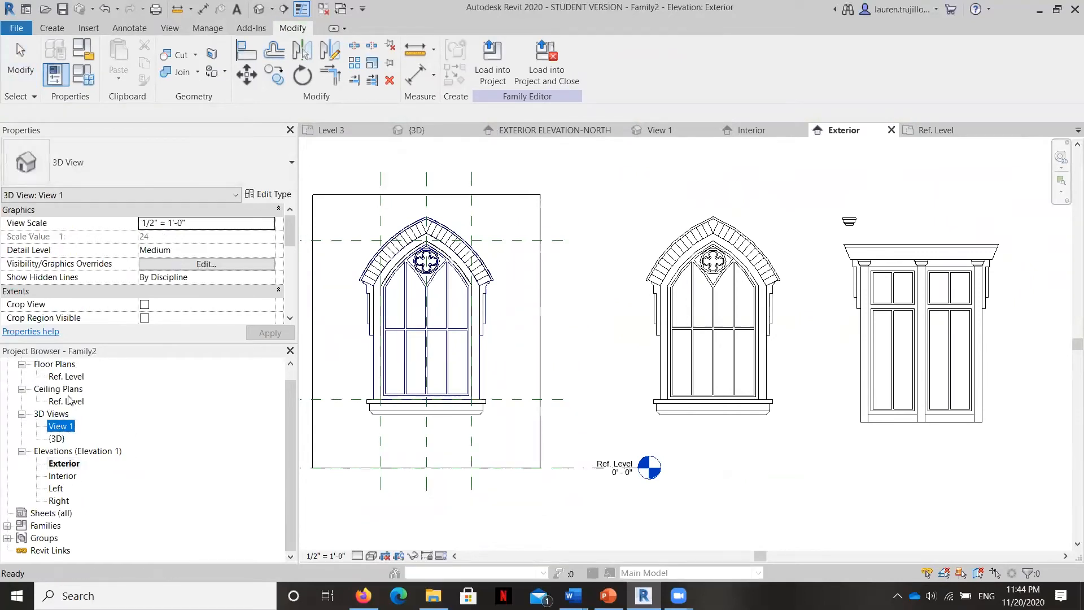
Examine the window family in the Ref. Level floor plan and in the default 3D view
{"action": "double_click", "coordinate": [66, 376]}
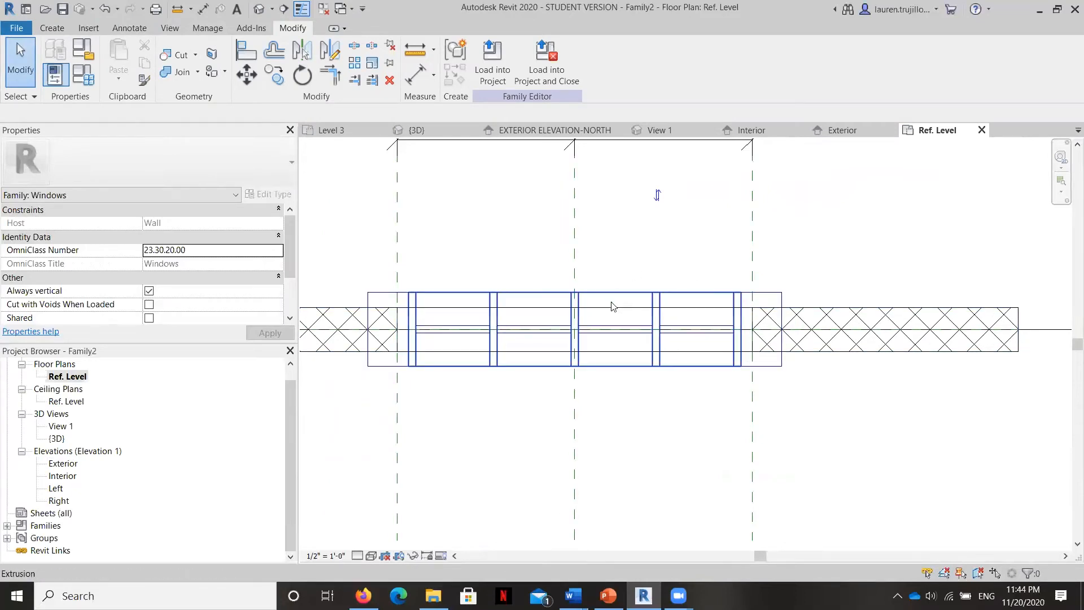
{"action": "scroll", "coordinate": [436, 307], "scroll_direction": "down", "scroll_amount": 3}
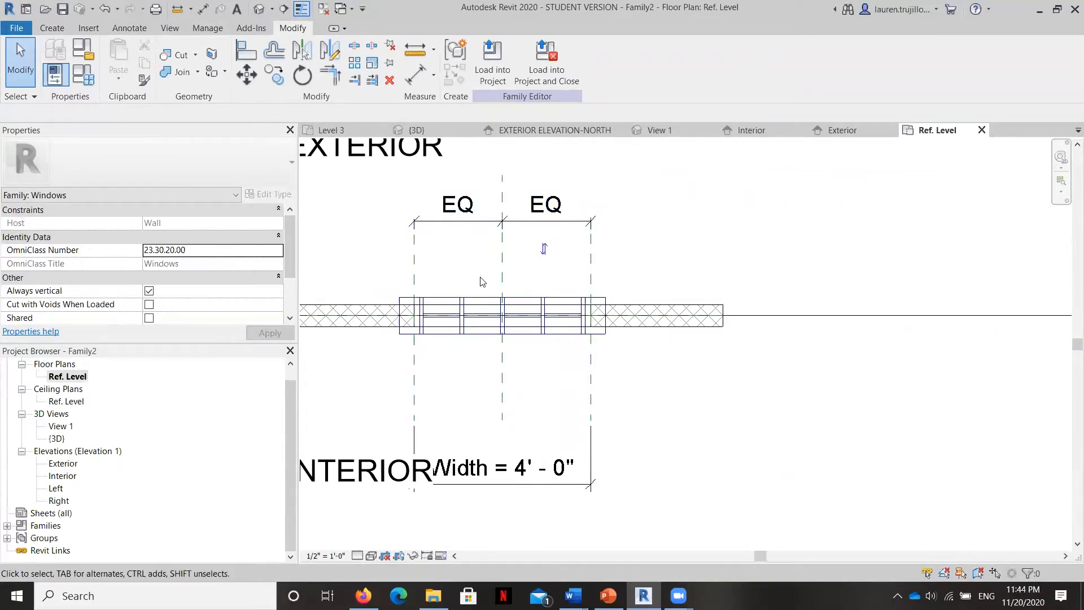
{"action": "left_click", "coordinate": [169, 28]}
{"action": "left_click", "coordinate": [129, 62]}
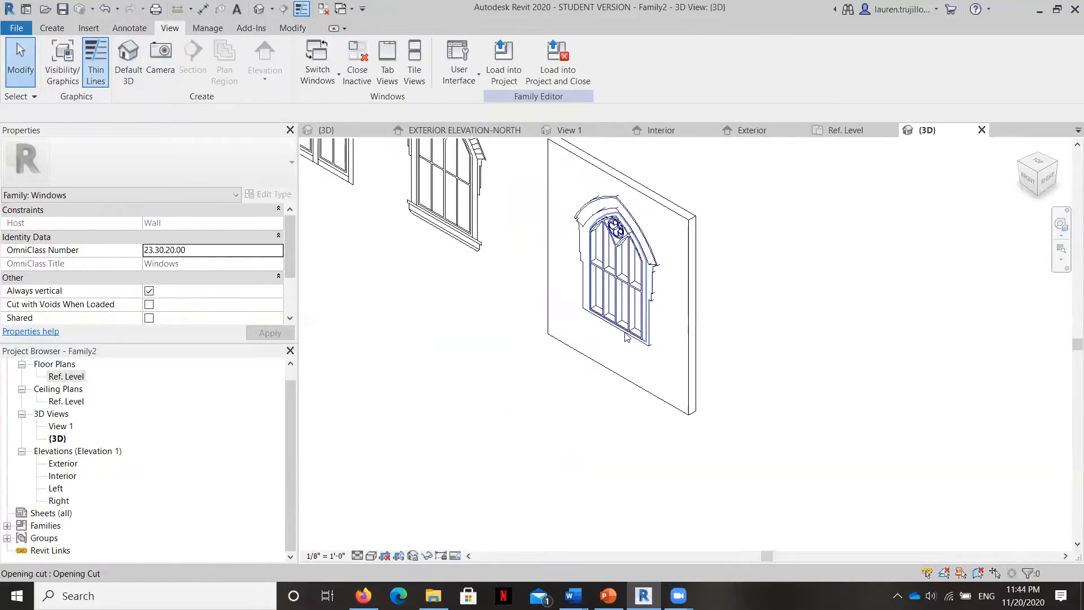
{"action": "scroll", "coordinate": [625, 337], "scroll_direction": "up", "scroll_amount": 3}
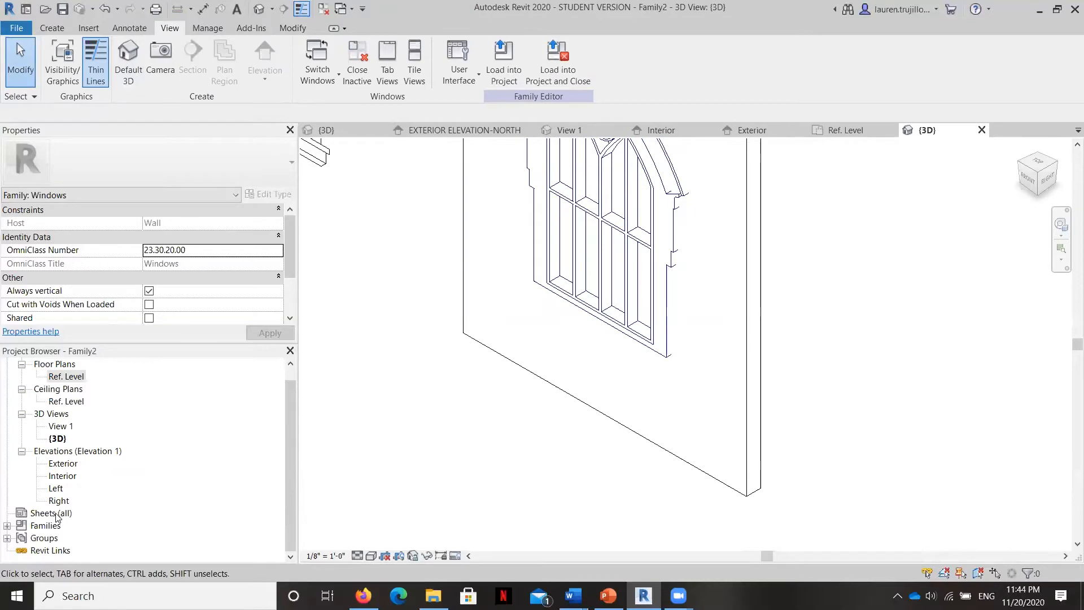
Start a new Sweep for the window sill from the Exterior elevation view
{"action": "double_click", "coordinate": [64, 464]}
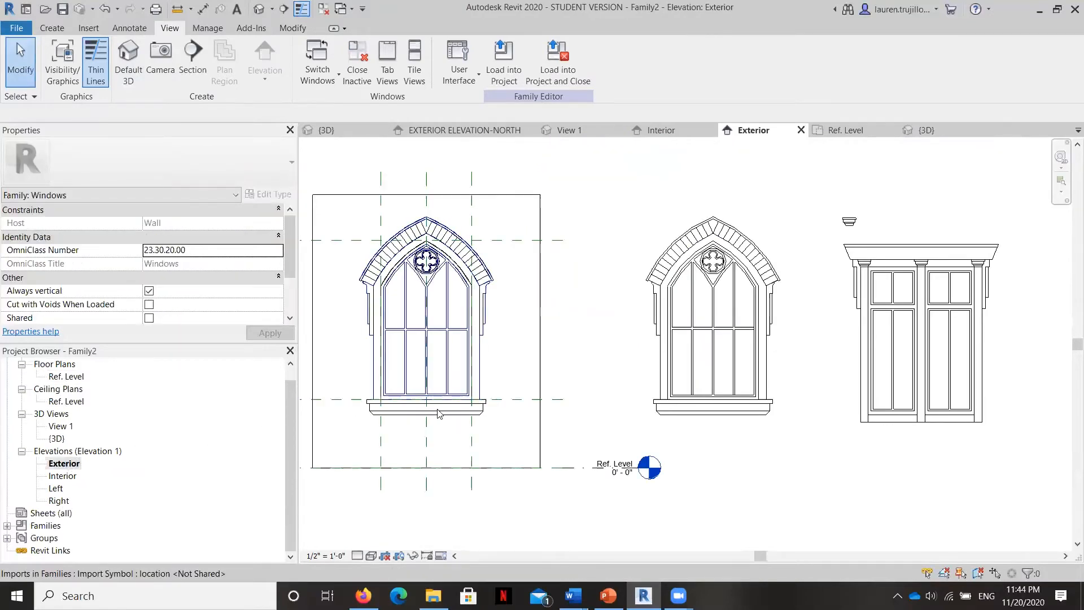
{"action": "scroll", "coordinate": [439, 408], "scroll_direction": "up", "scroll_amount": 2}
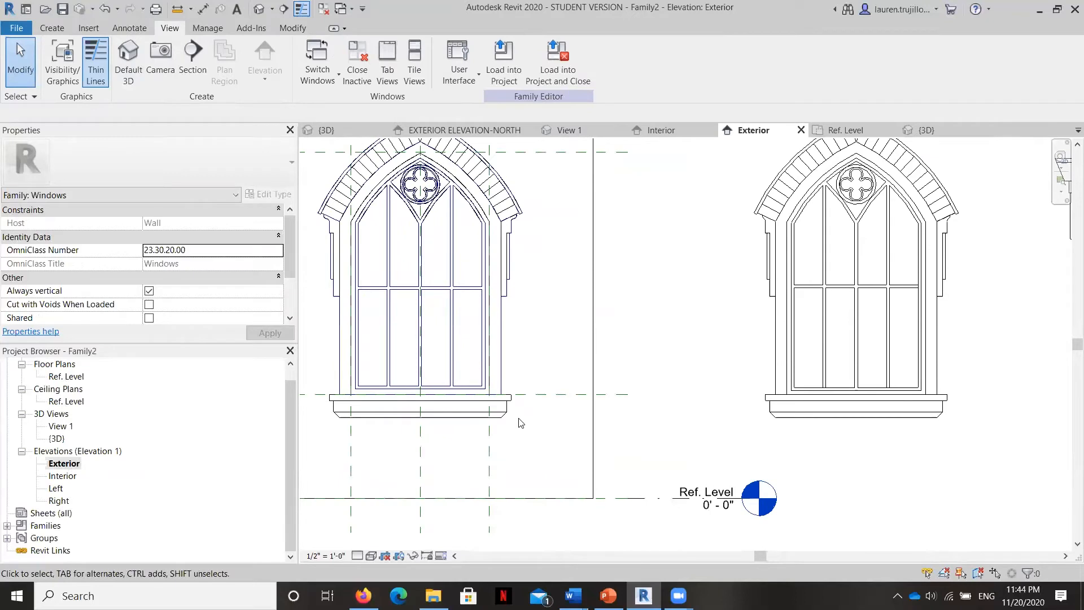
{"action": "middle_click_drag", "start_coordinate": [489, 412], "coordinate": [530, 412]}
{"action": "left_click", "coordinate": [52, 28]}
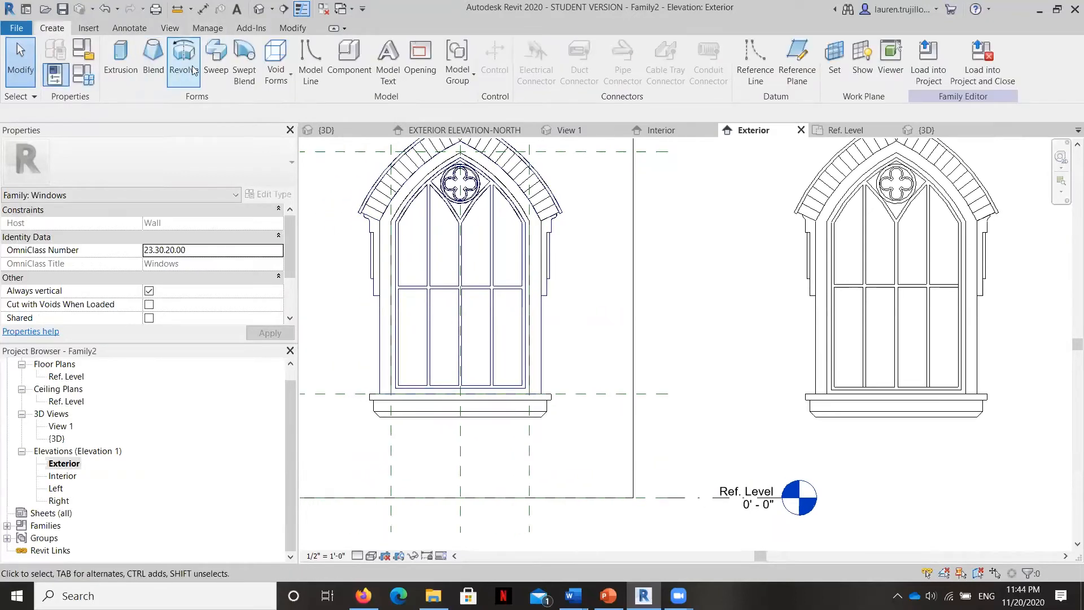
{"action": "left_click", "coordinate": [213, 54]}
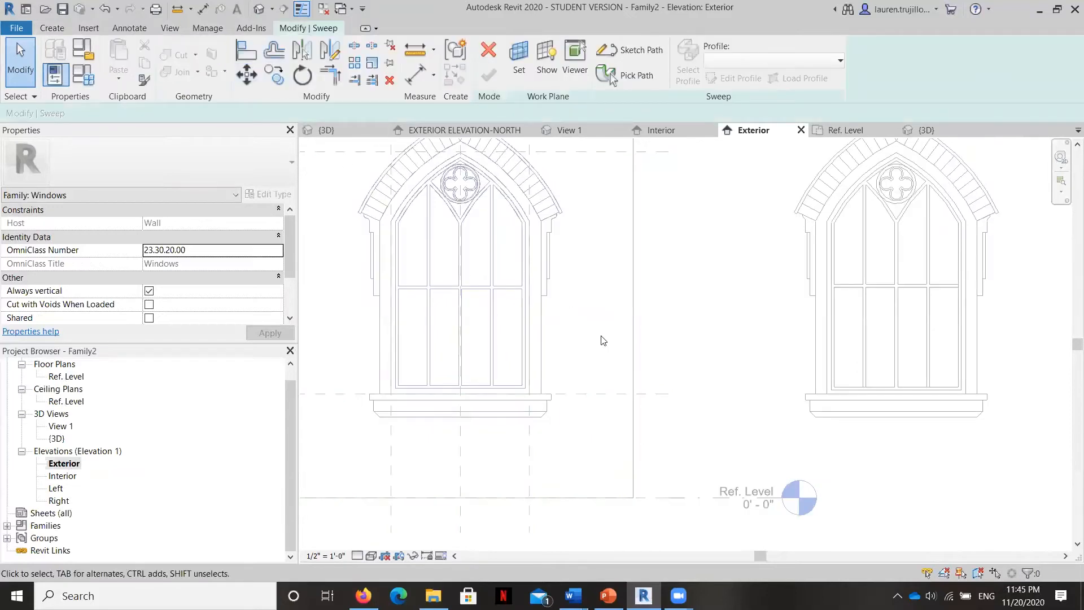
Set the sweep's work plane in the default 3D view by picking the side face of the frame extrusion at its lower corner
{"action": "left_click", "coordinate": [515, 54]}
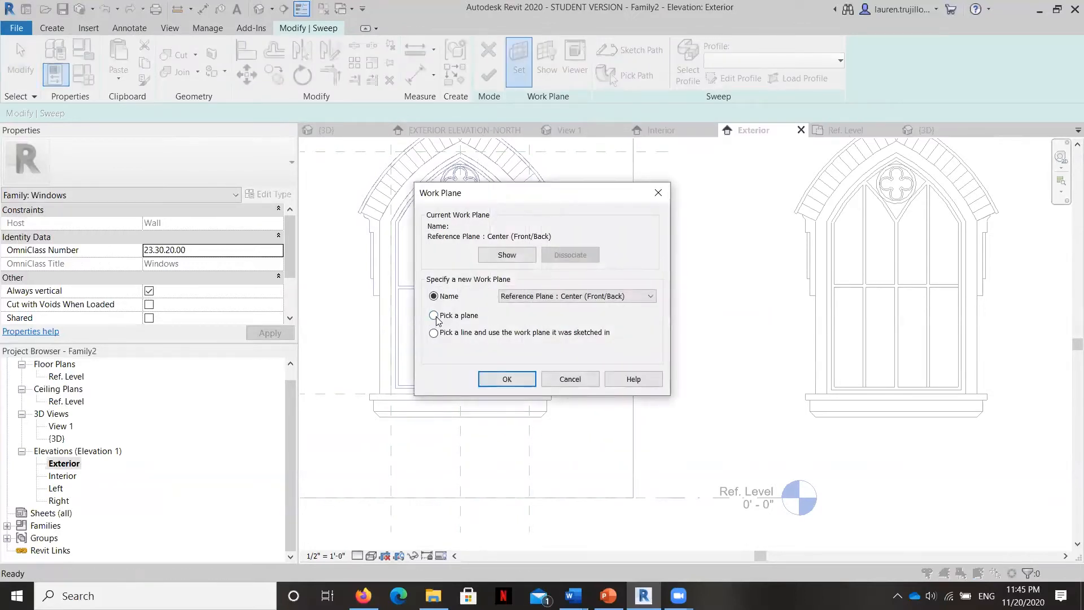
{"action": "left_click", "coordinate": [504, 381]}
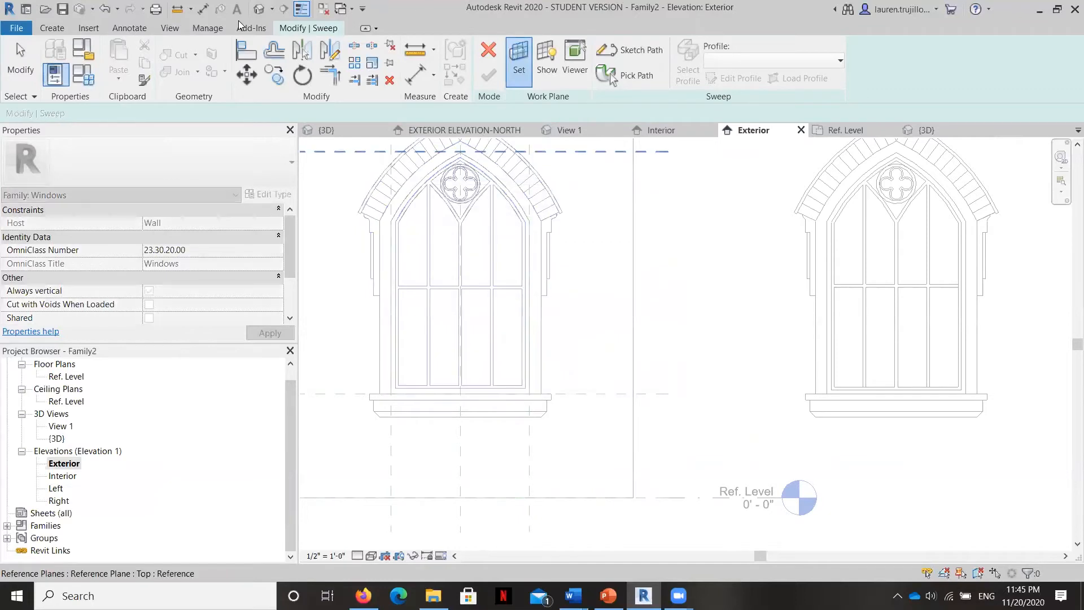
{"action": "left_click", "coordinate": [169, 28]}
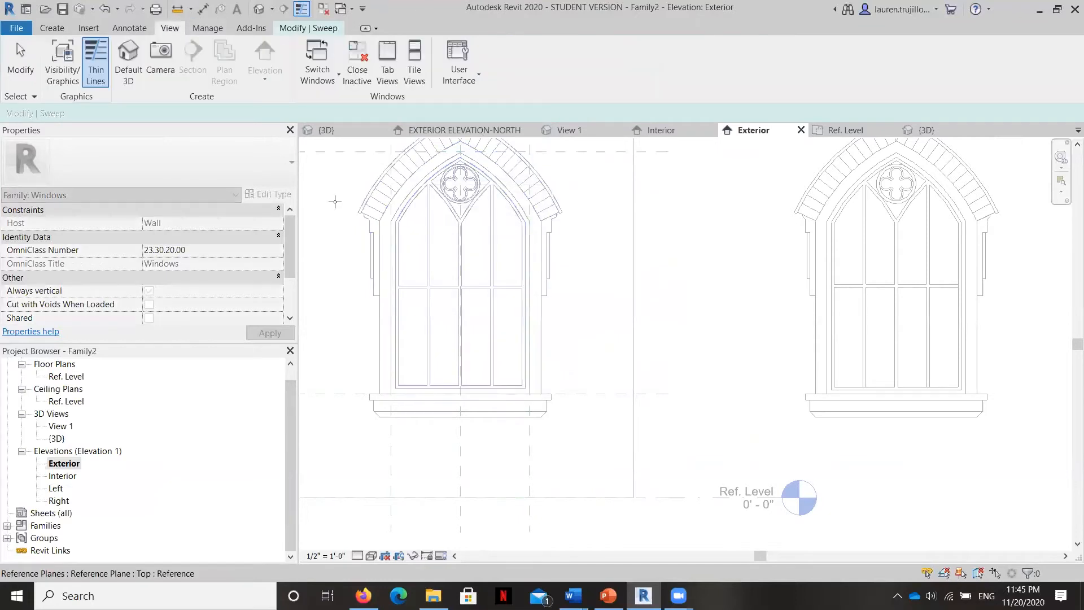
{"action": "left_click", "coordinate": [128, 62]}
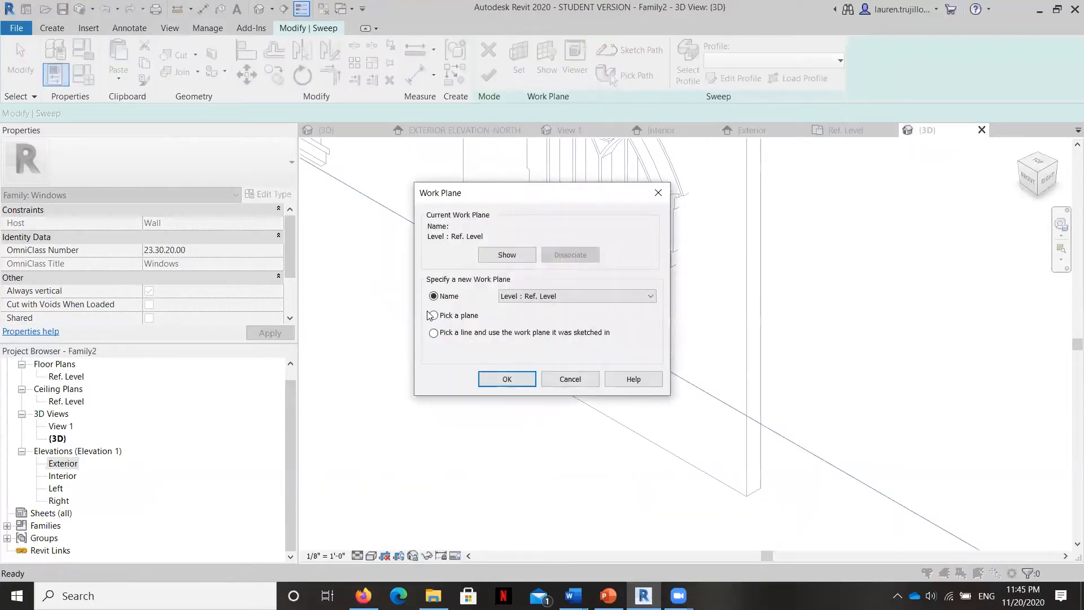
{"action": "left_click", "coordinate": [505, 378]}
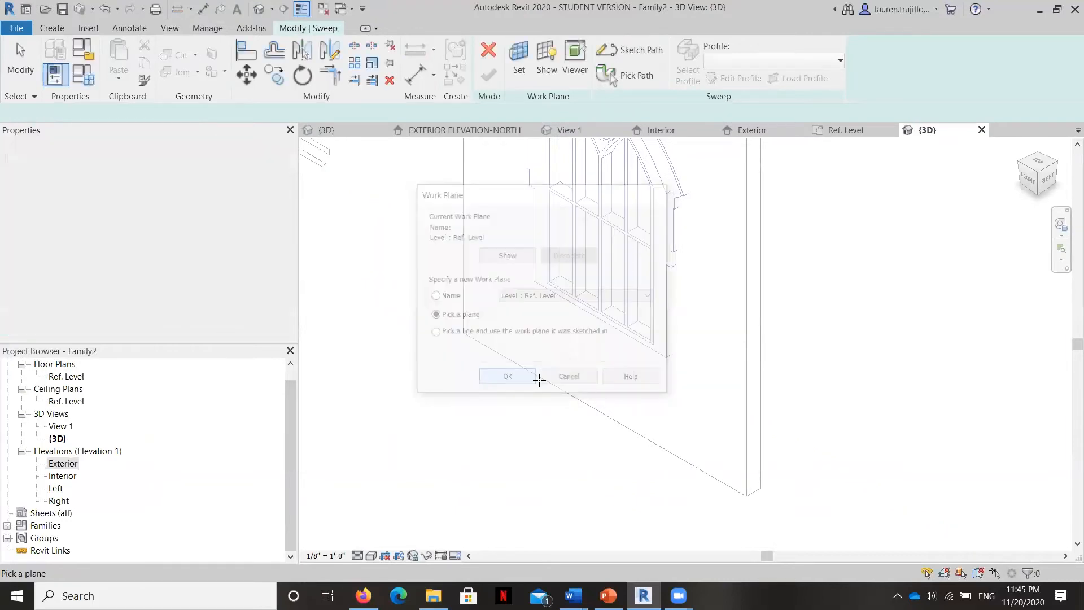
{"action": "scroll", "coordinate": [680, 353], "scroll_direction": "up", "scroll_amount": 2}
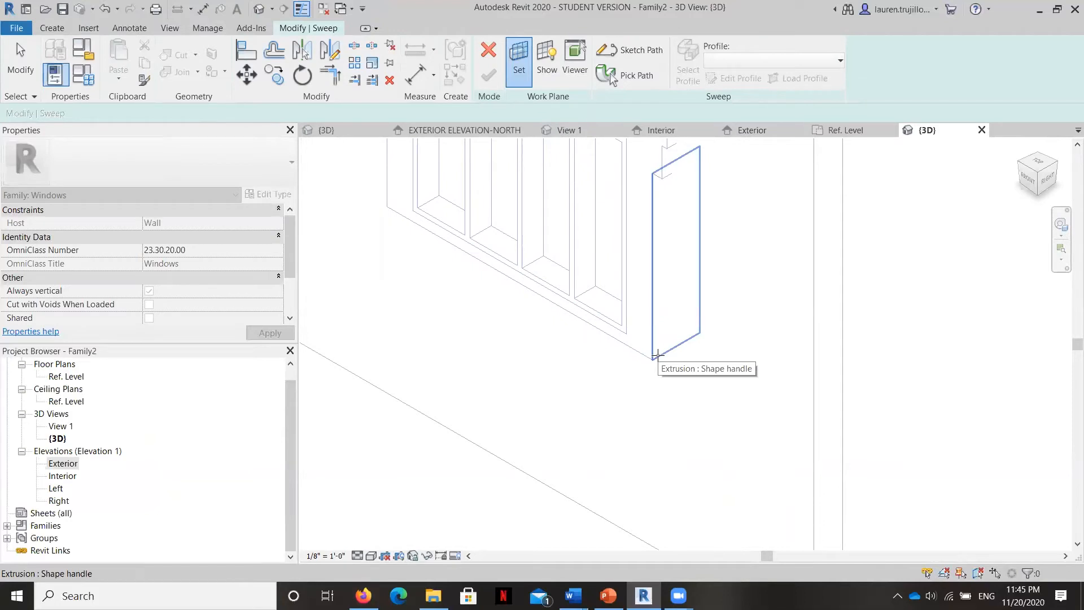
{"action": "left_click", "coordinate": [656, 355]}
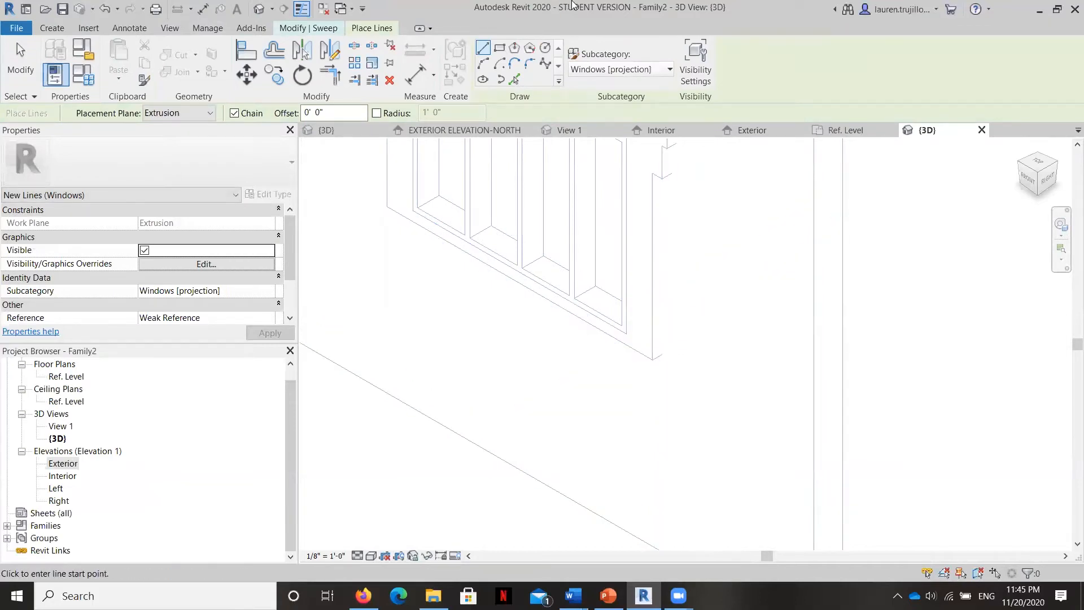
{"action": "key", "text": "Escape"}
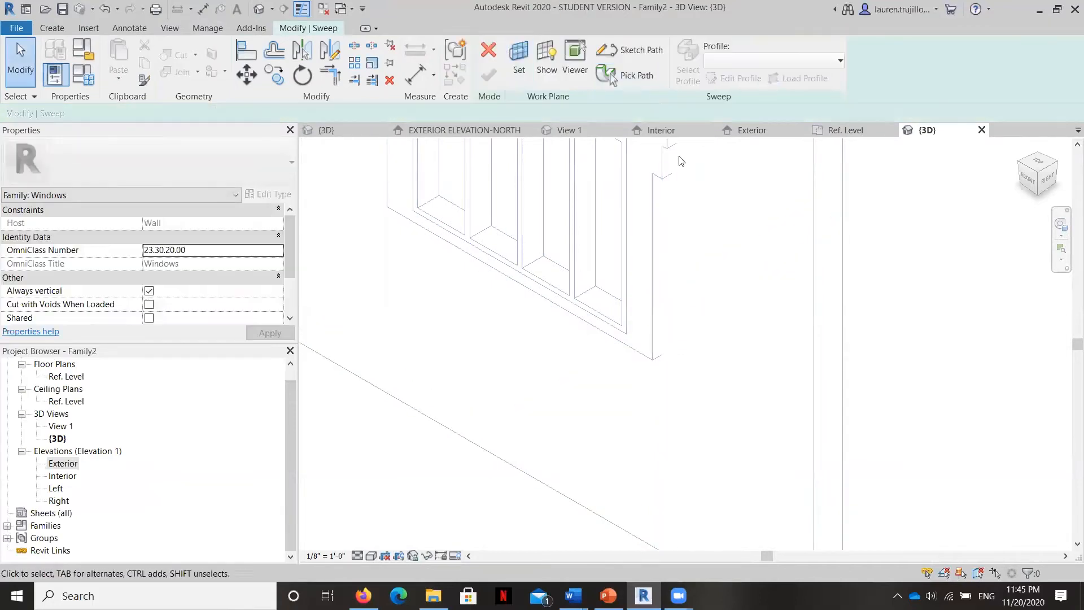
Define the sweep path by picking the short bottom side edge of the frame extrusion, and finish the path
{"action": "left_click", "coordinate": [59, 28]}
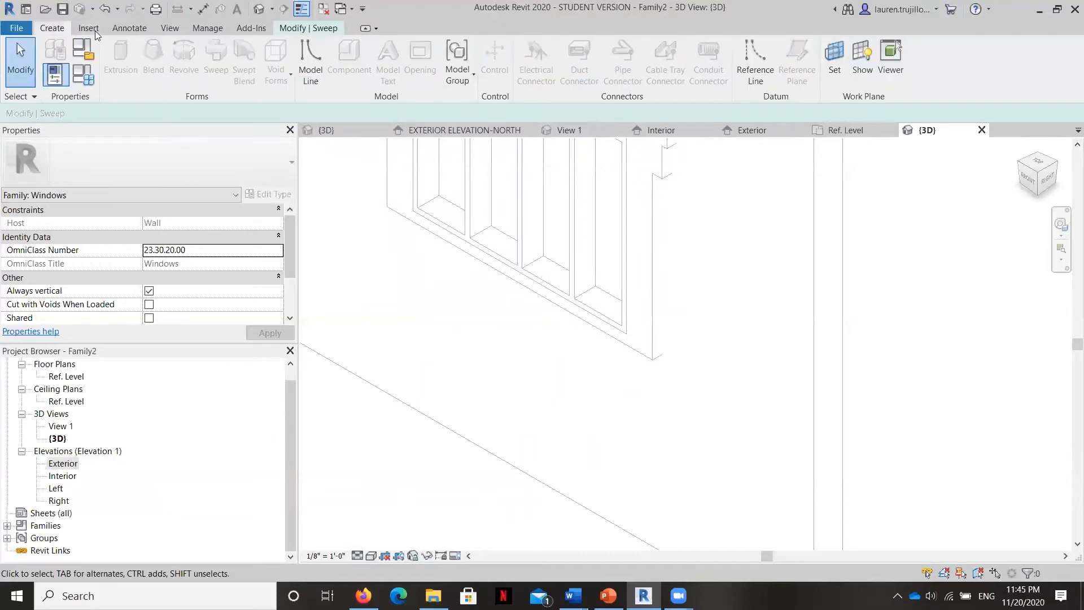
{"action": "left_click", "coordinate": [322, 29]}
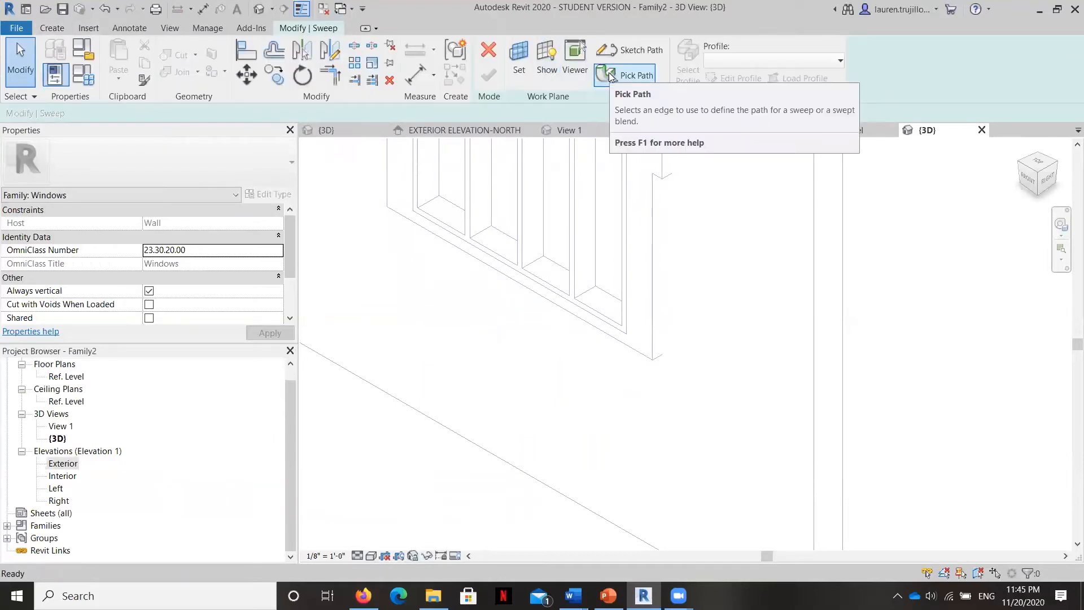
{"action": "left_click", "coordinate": [610, 75]}
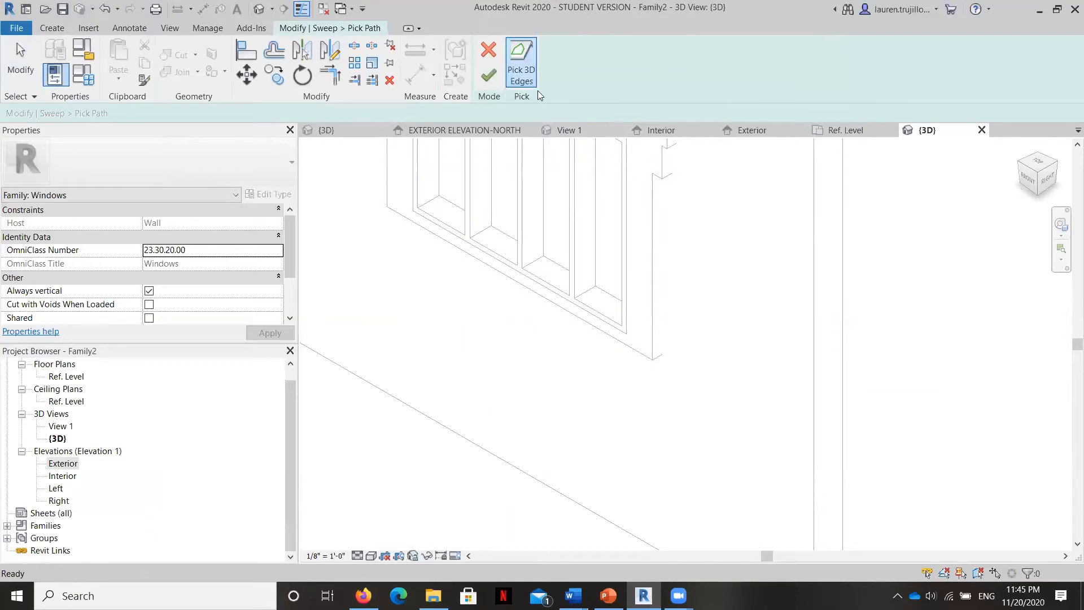
{"action": "left_click", "coordinate": [664, 360]}
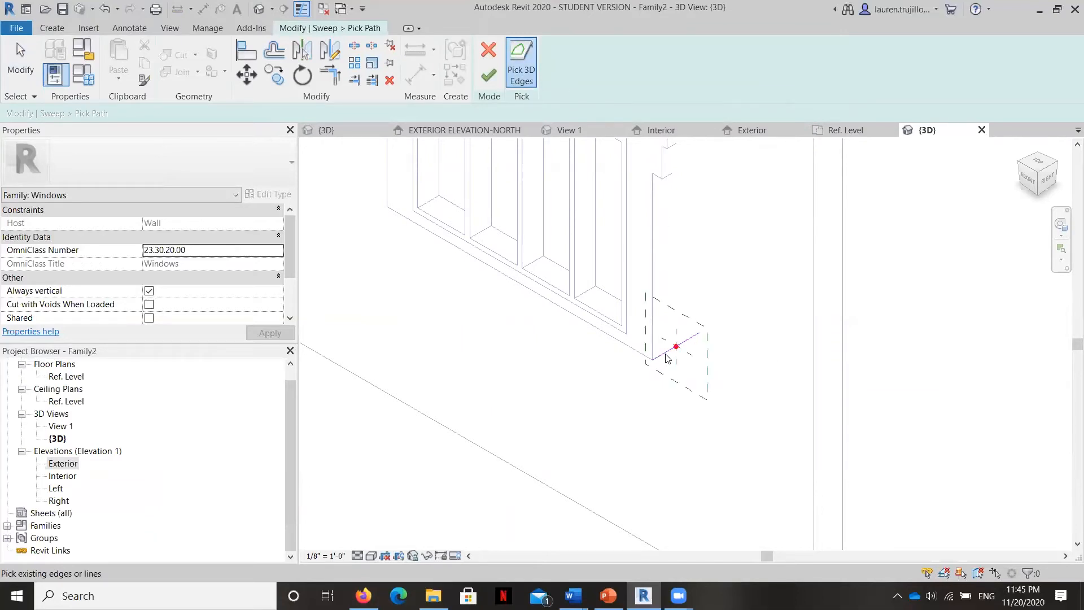
{"action": "left_click", "coordinate": [489, 75]}
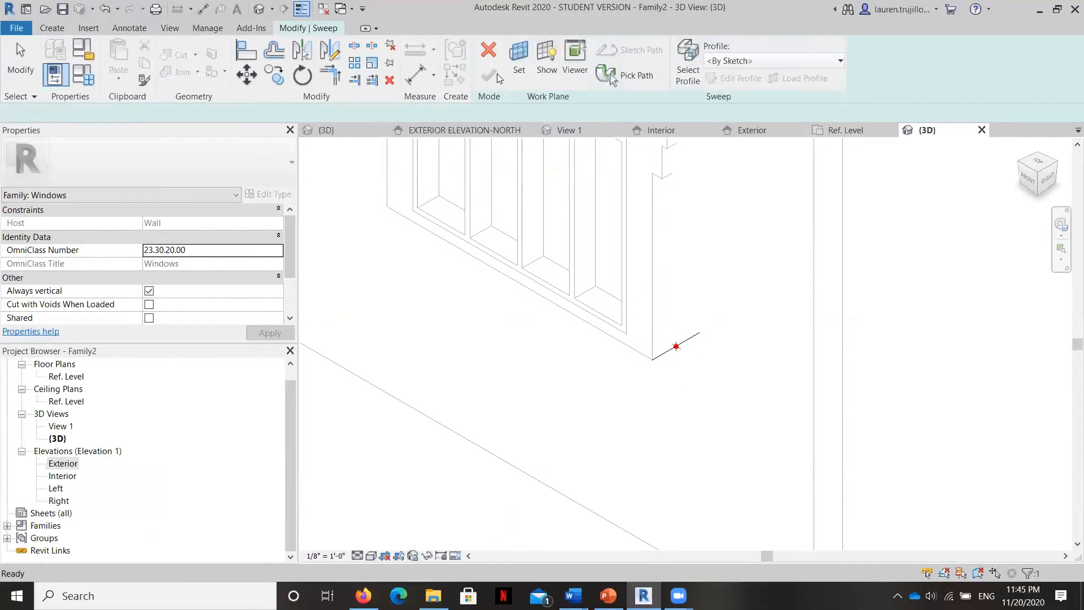
Sketch the sweep profile in the Exterior elevation as a closed loop tracing the sill's stepped and chamfered end, and finish it
{"action": "left_click", "coordinate": [721, 80]}
{"action": "double_click", "coordinate": [63, 463]}
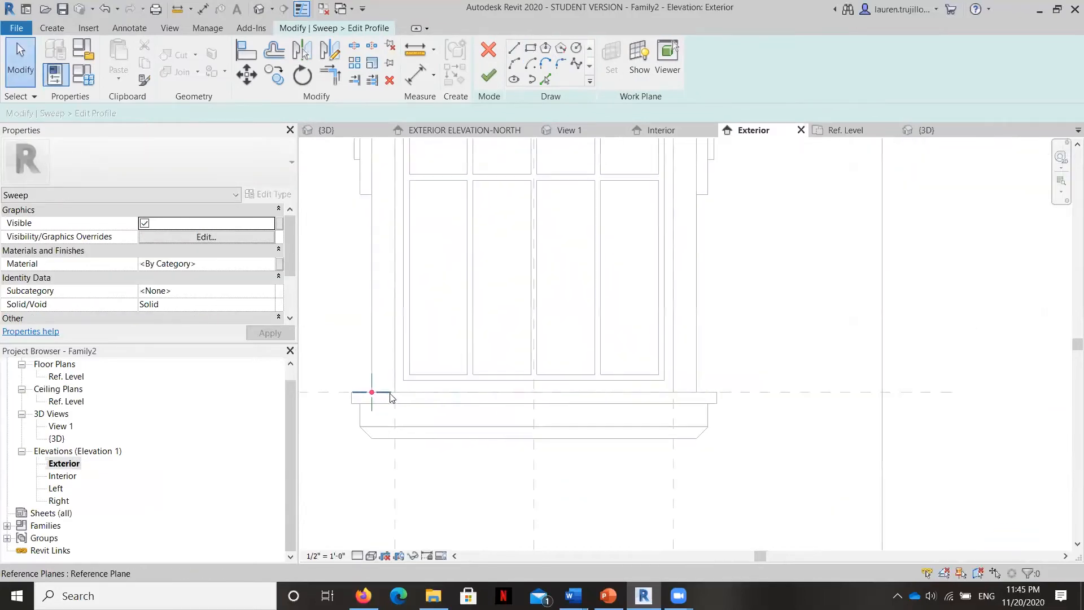
{"action": "left_click", "coordinate": [519, 50]}
{"action": "scroll", "coordinate": [358, 401], "scroll_direction": "up", "scroll_amount": 3}
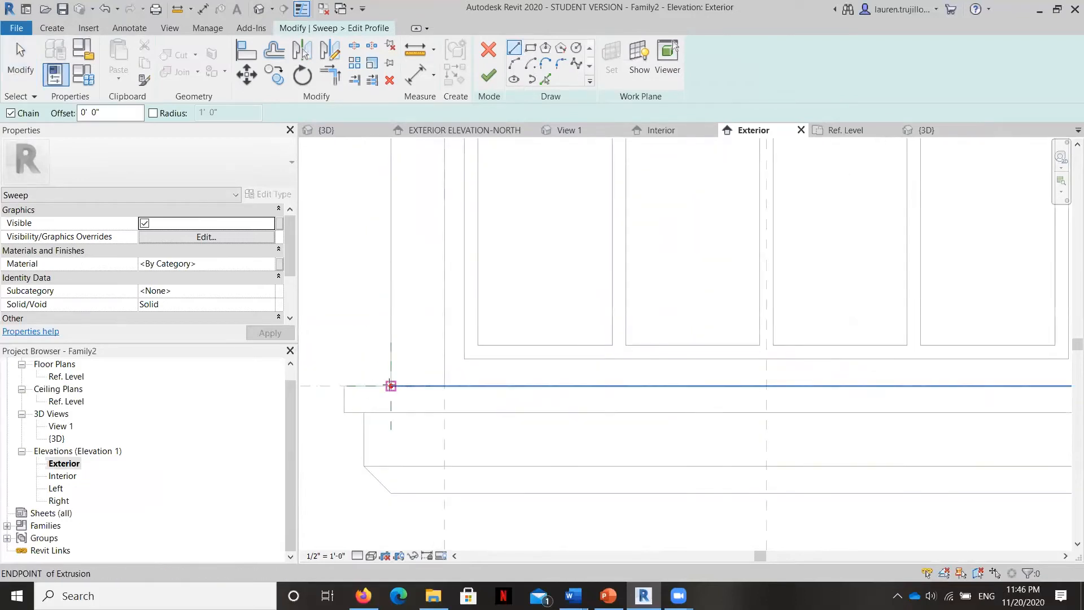
{"action": "left_click", "coordinate": [391, 386]}
{"action": "left_click", "coordinate": [344, 385]}
{"action": "left_click", "coordinate": [344, 412]}
{"action": "left_click", "coordinate": [364, 412]}
{"action": "left_click", "coordinate": [364, 466]}
{"action": "left_click", "coordinate": [390, 492]}
{"action": "scroll", "coordinate": [361, 445], "scroll_direction": "down", "scroll_amount": 3}
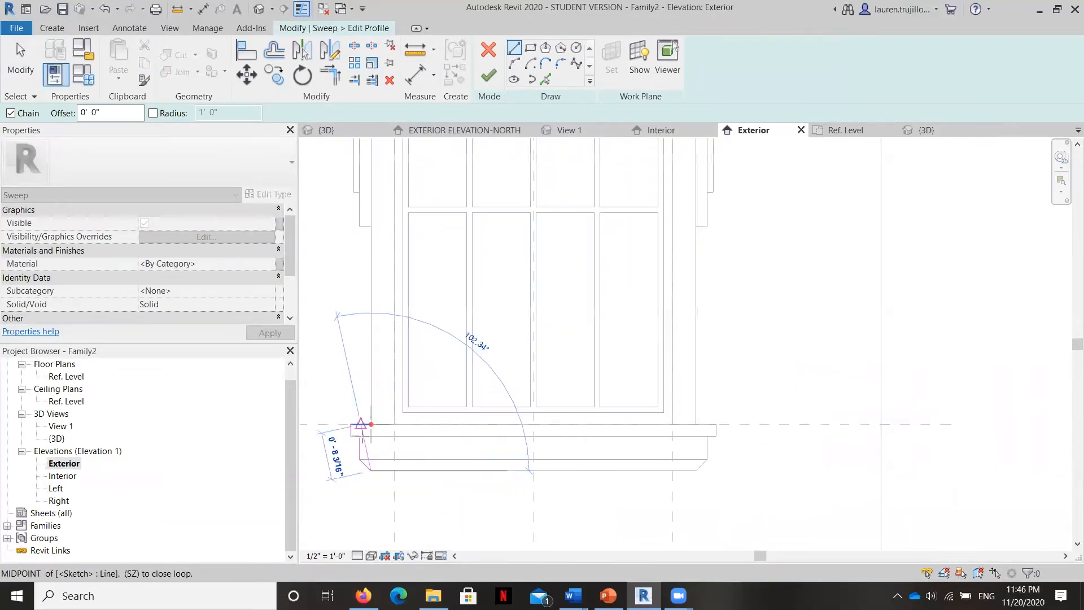
{"action": "scroll", "coordinate": [364, 429], "scroll_direction": "up", "scroll_amount": 3}
{"action": "left_click", "coordinate": [368, 421]}
{"action": "left_click", "coordinate": [480, 79]}
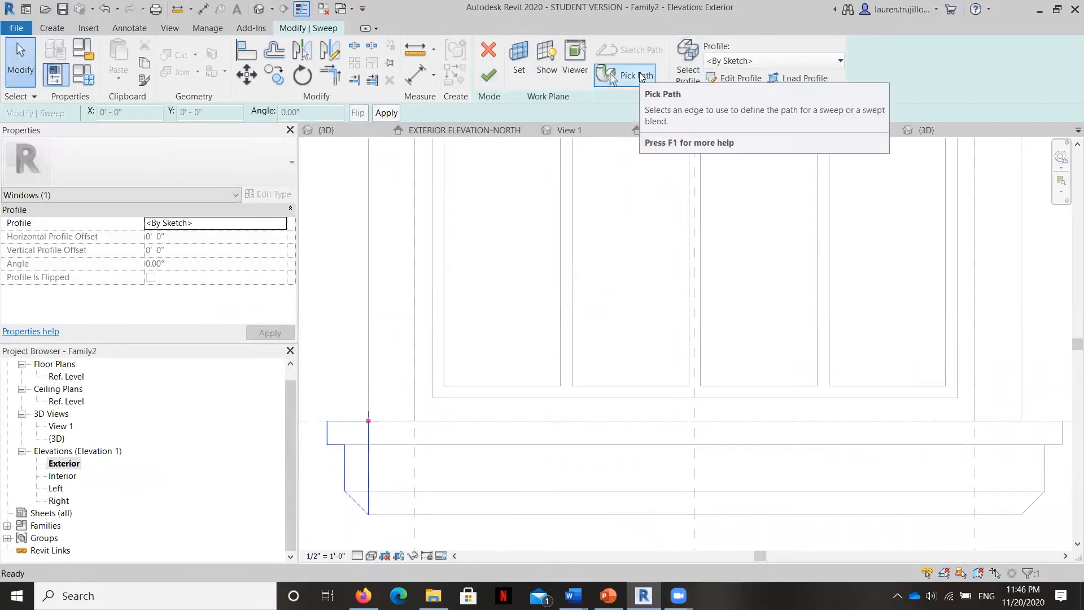
Reopen the sweep path for picking 3D edges in the default 3D view and set the visual style to Wireframe
{"action": "left_click", "coordinate": [638, 76]}
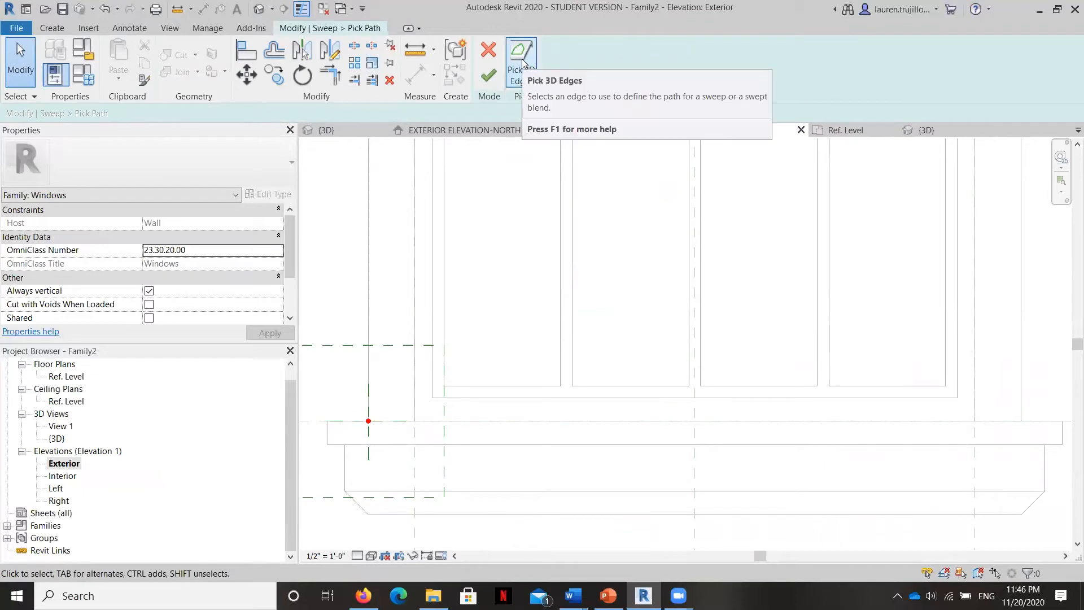
{"action": "left_click", "coordinate": [169, 29]}
{"action": "left_click", "coordinate": [128, 59]}
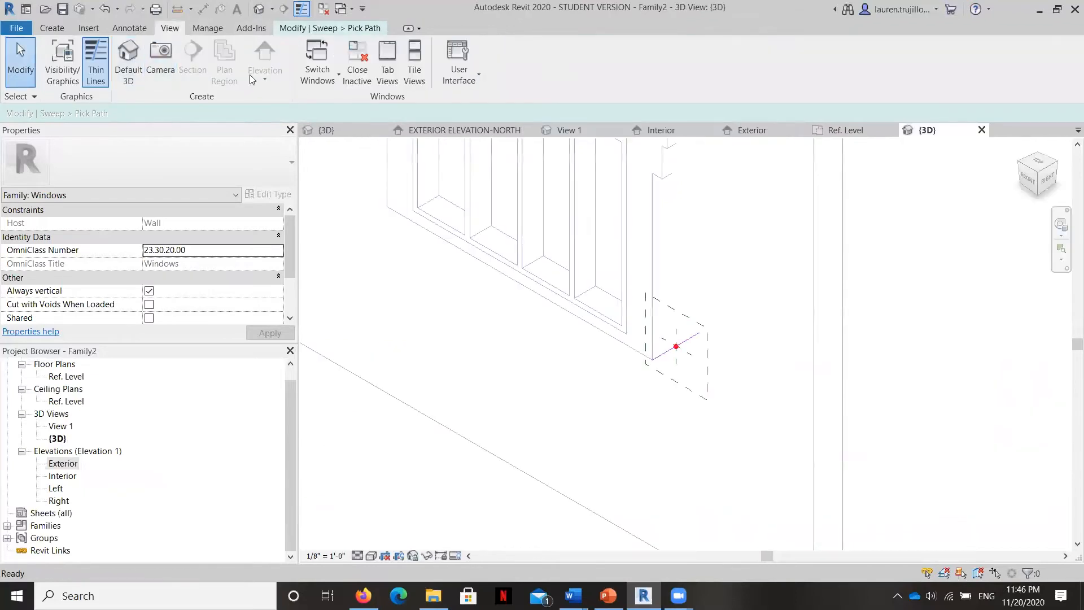
{"action": "left_click", "coordinate": [308, 29]}
{"action": "left_click", "coordinate": [517, 61]}
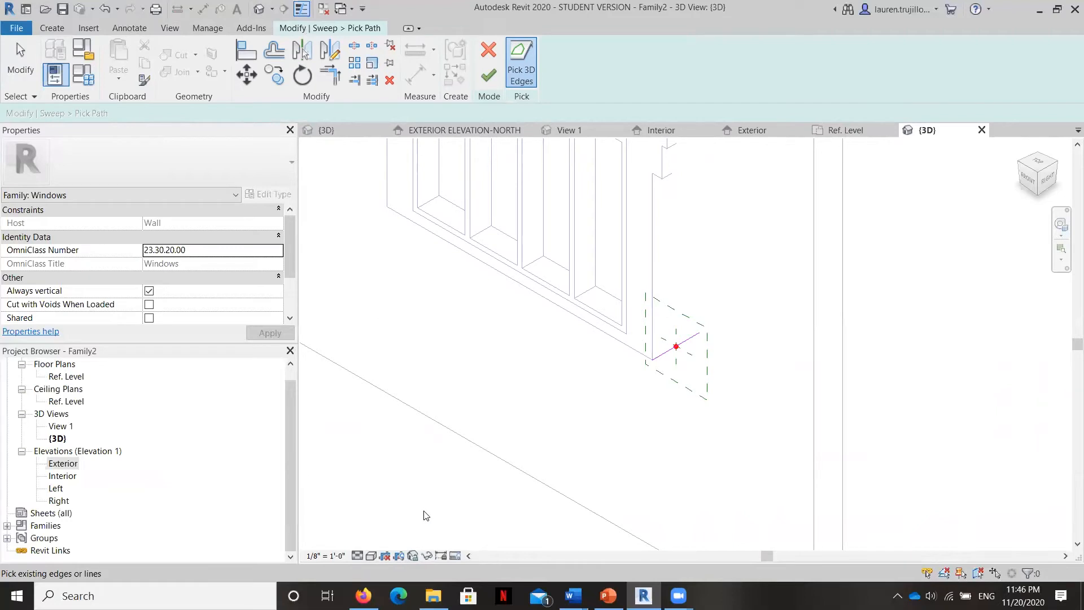
{"action": "left_click", "coordinate": [370, 556]}
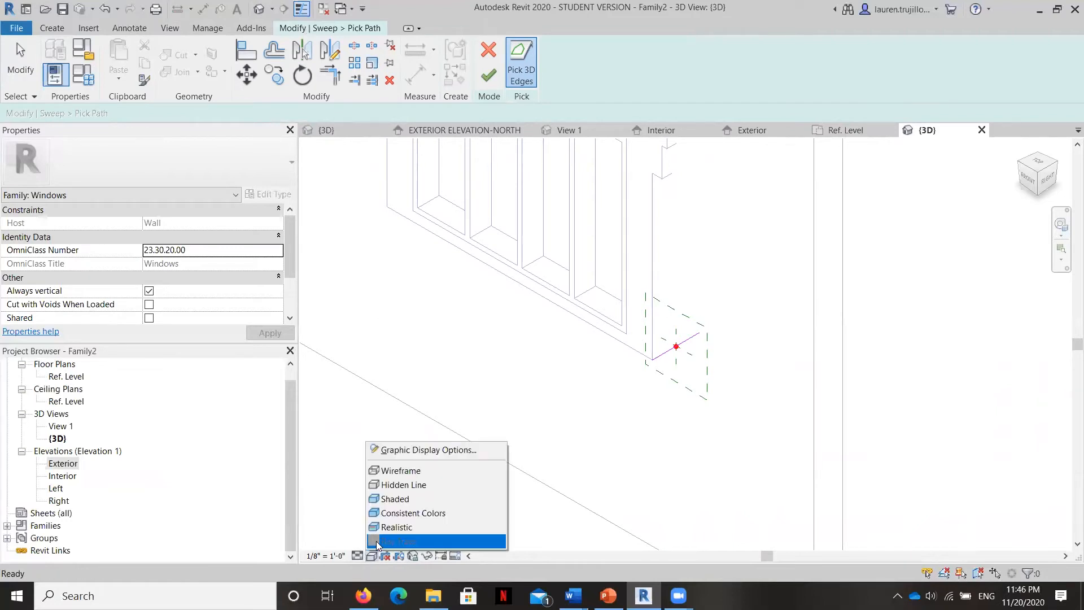
{"action": "left_click", "coordinate": [417, 470]}
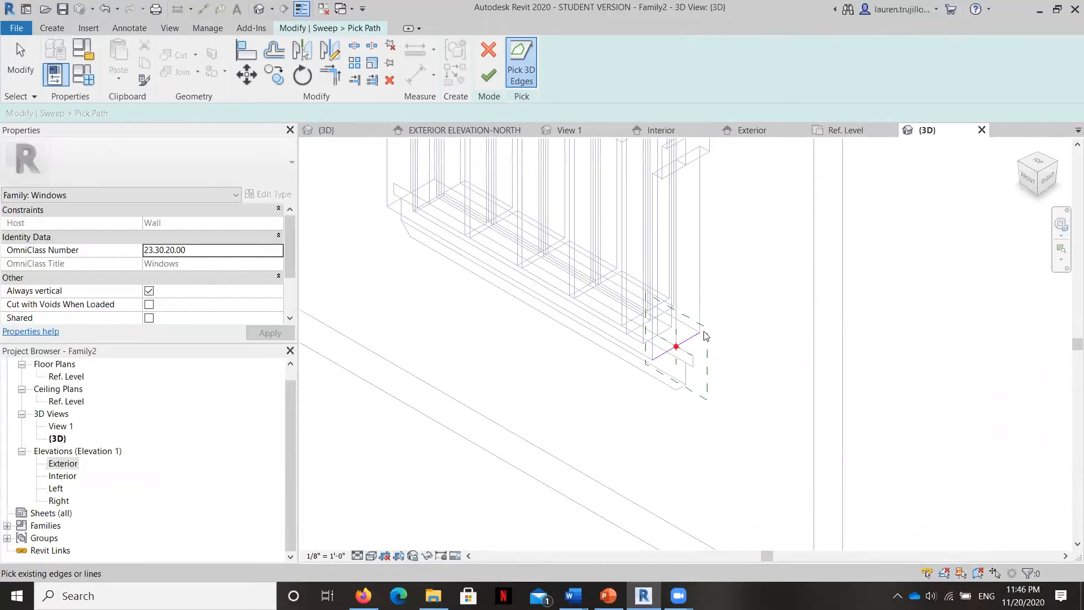
Add the remaining bottom edges of the frame extrusion to form a closed rectangular path, and finish the sill sweep
{"action": "scroll", "coordinate": [711, 344], "scroll_direction": "up", "scroll_amount": 3}
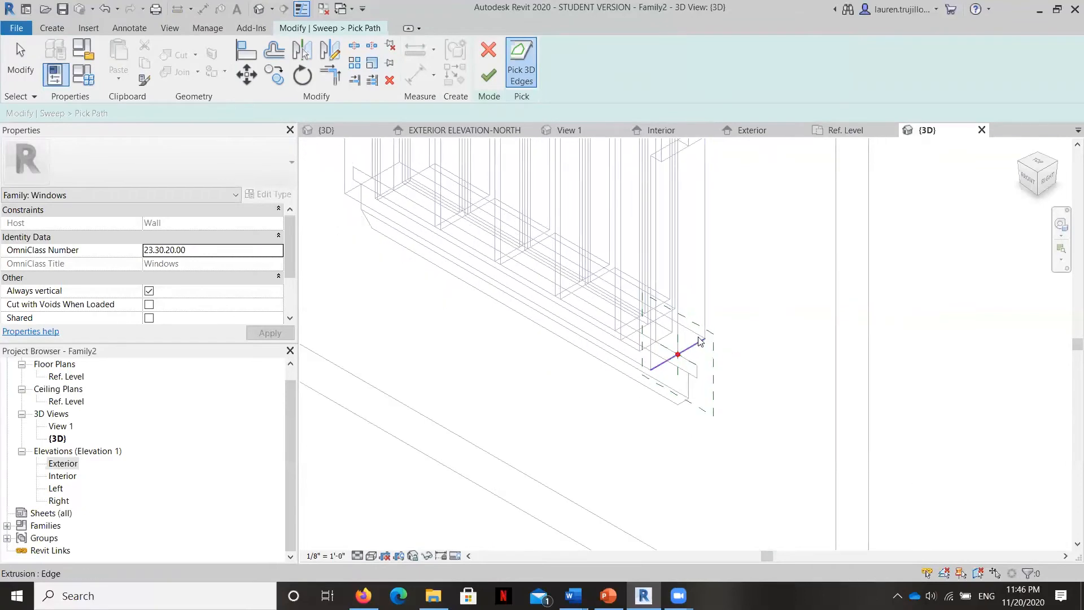
{"action": "left_click", "coordinate": [698, 338]}
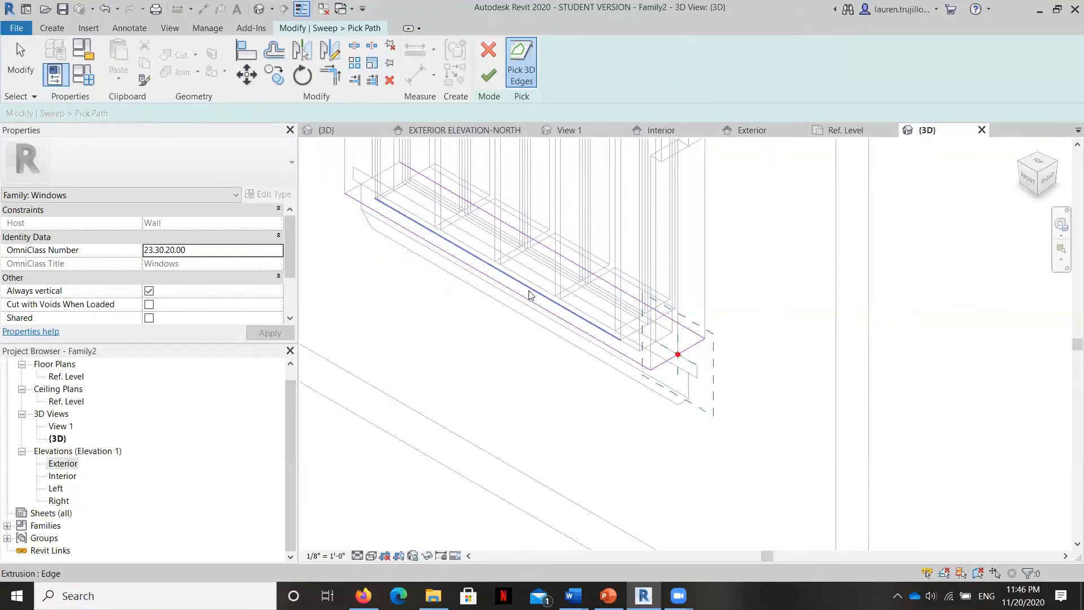
{"action": "left_click", "coordinate": [364, 204]}
{"action": "left_click", "coordinate": [360, 185]}
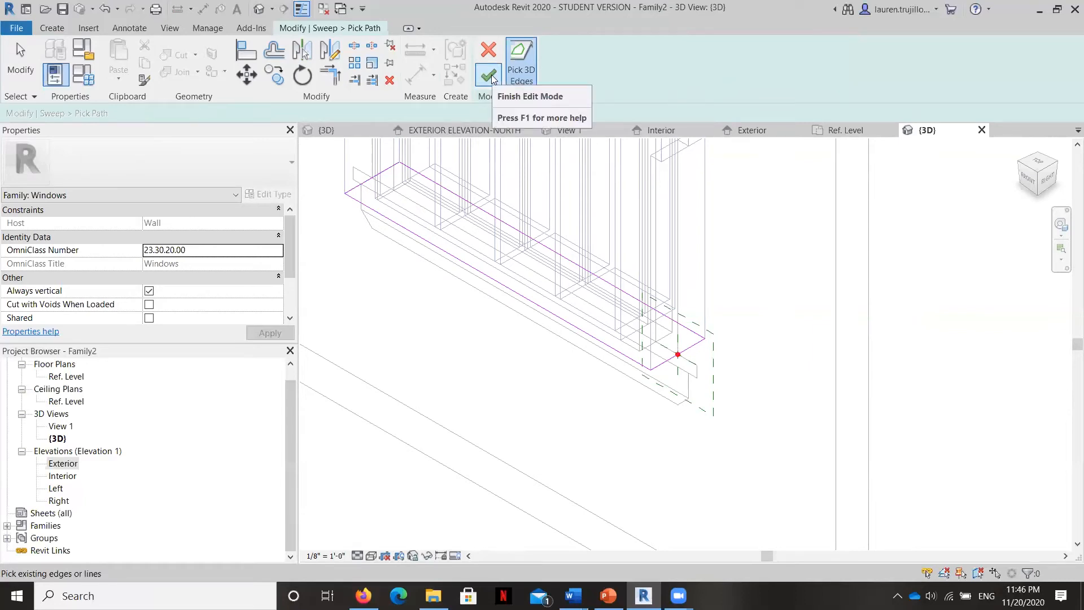
{"action": "left_click", "coordinate": [490, 76]}
{"action": "left_click", "coordinate": [495, 75]}
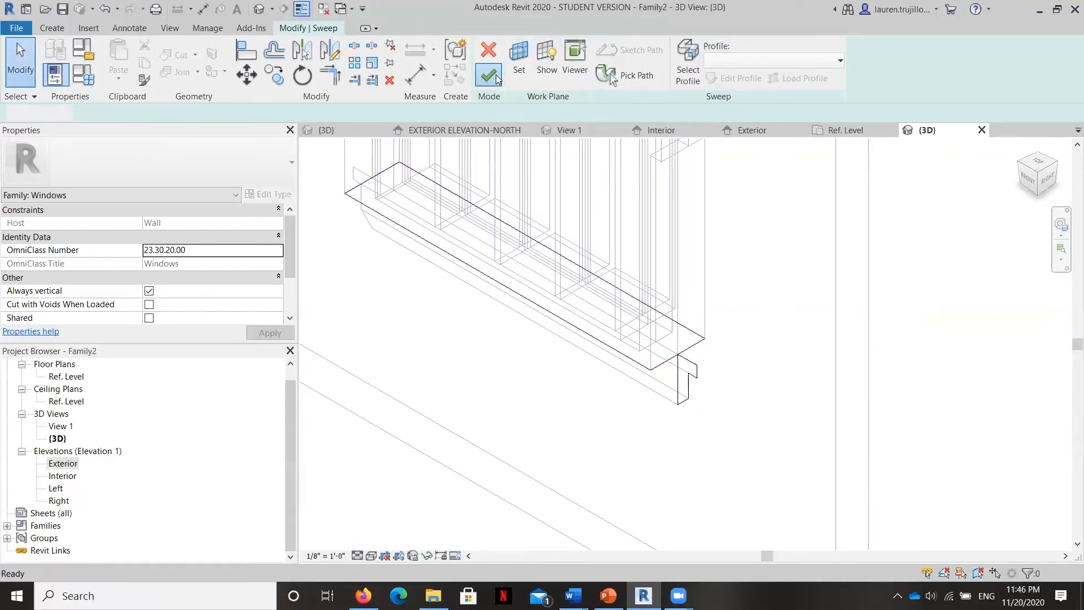
{"action": "scroll", "coordinate": [881, 339], "scroll_direction": "down", "scroll_amount": 2}
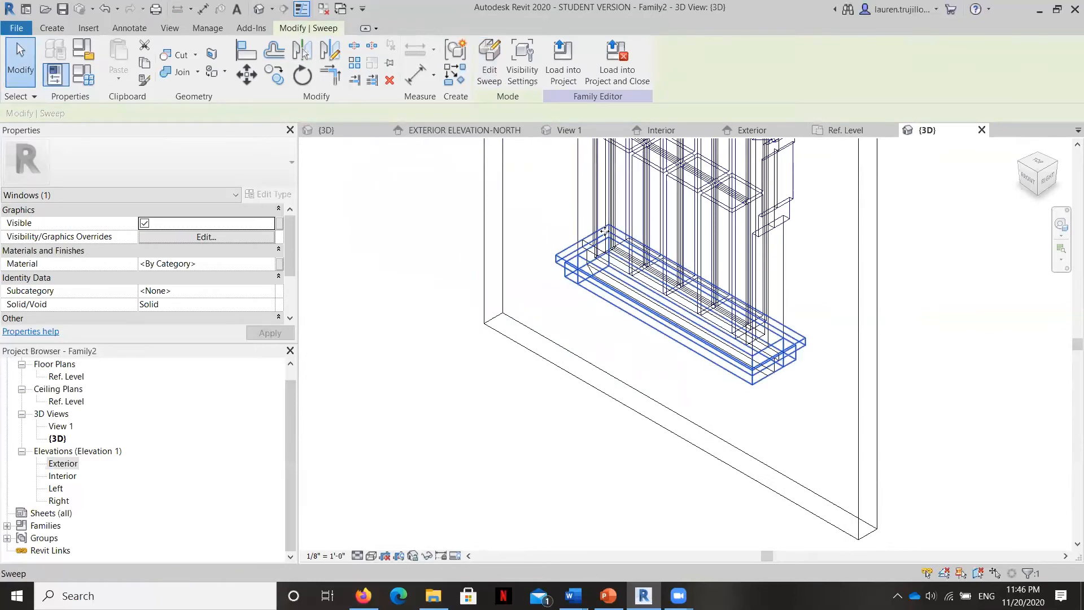
Add a family type parameter named Sill Finish to the window family and accept the family types
{"action": "left_click", "coordinate": [81, 75]}
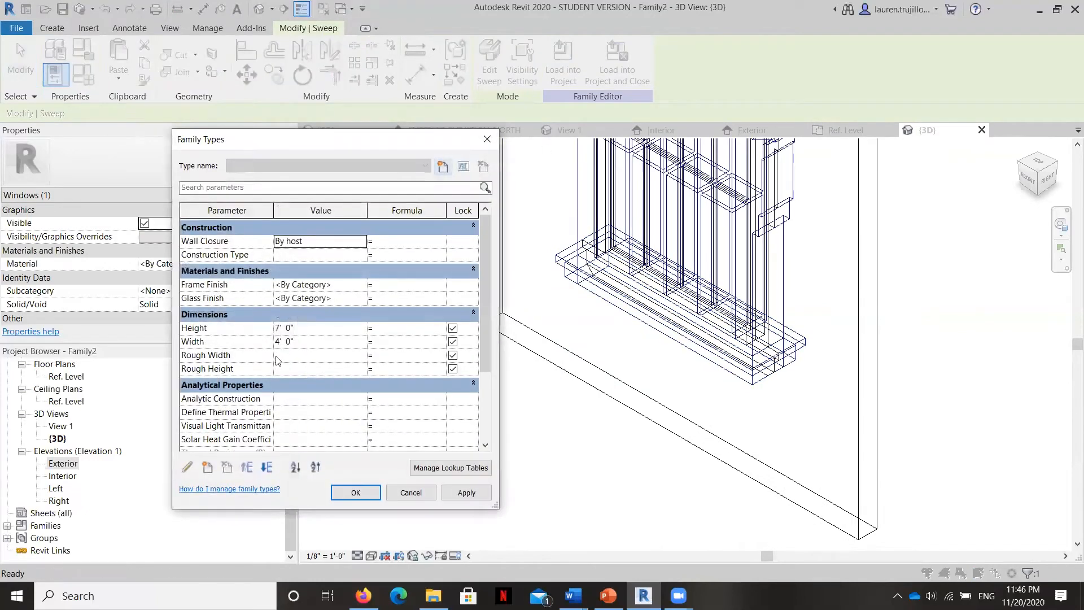
{"action": "left_click", "coordinate": [207, 468]}
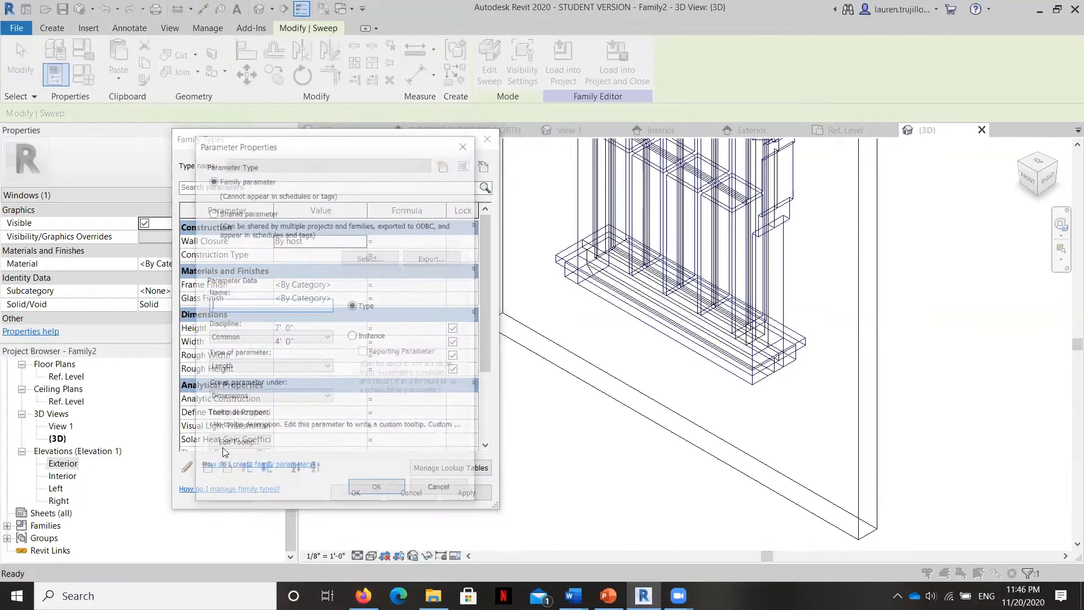
{"action": "key", "text": "Caps_Lock"}
{"action": "type", "text": "S"}
{"action": "key", "text": "Caps_Lock"}
{"action": "type", "text": "ill Finish"}
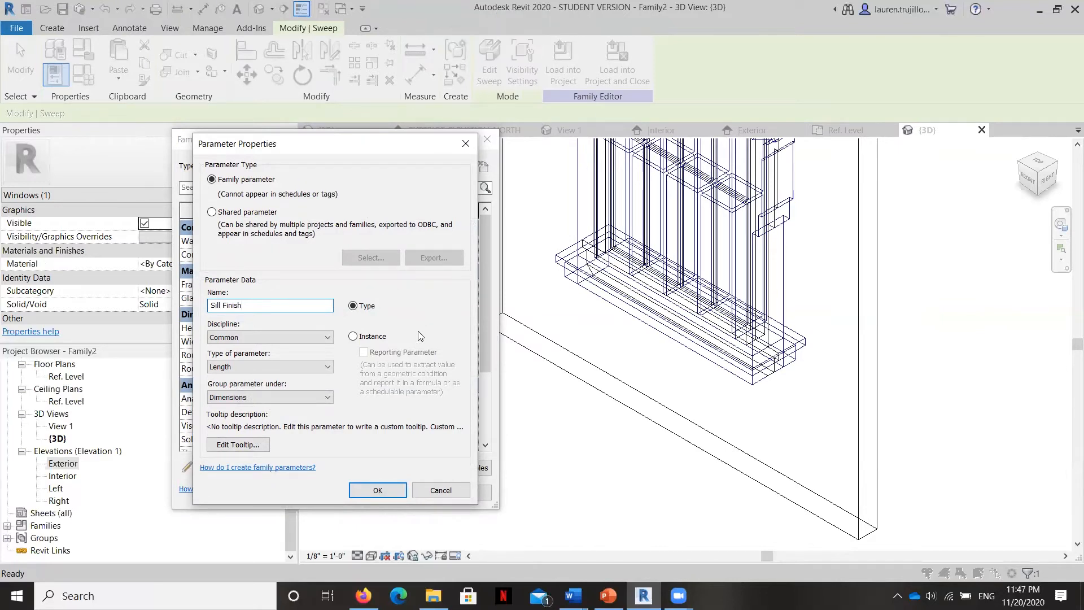
{"action": "left_click", "coordinate": [378, 490]}
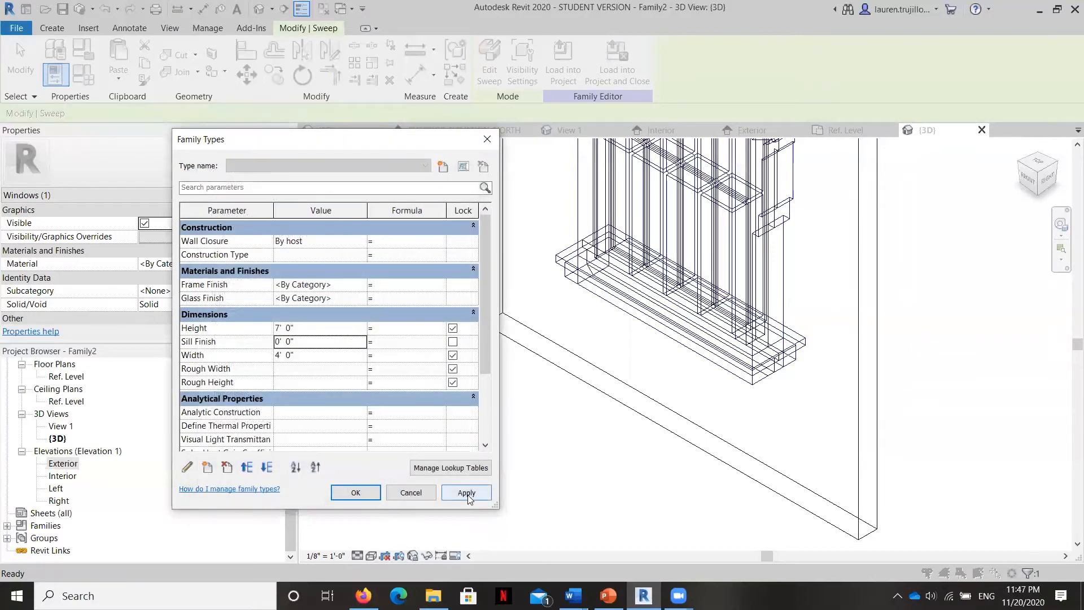
{"action": "left_click", "coordinate": [364, 495]}
{"action": "left_click", "coordinate": [467, 416]}
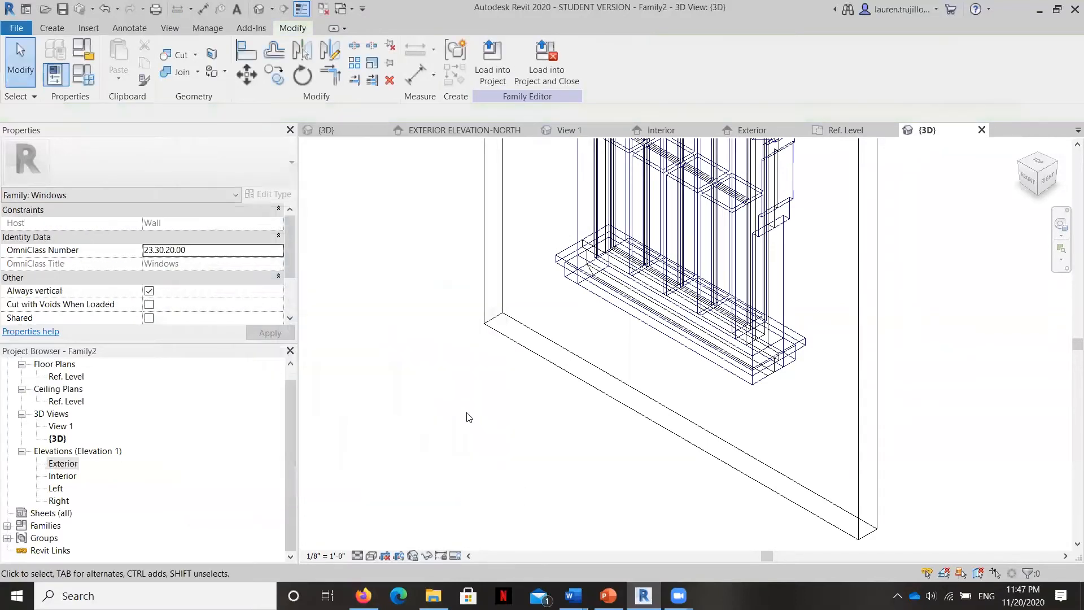
Set the 3D view's visual style to Hidden Line and view the whole arched window with its sill
{"action": "scroll", "coordinate": [437, 416], "scroll_direction": "down", "scroll_amount": 3}
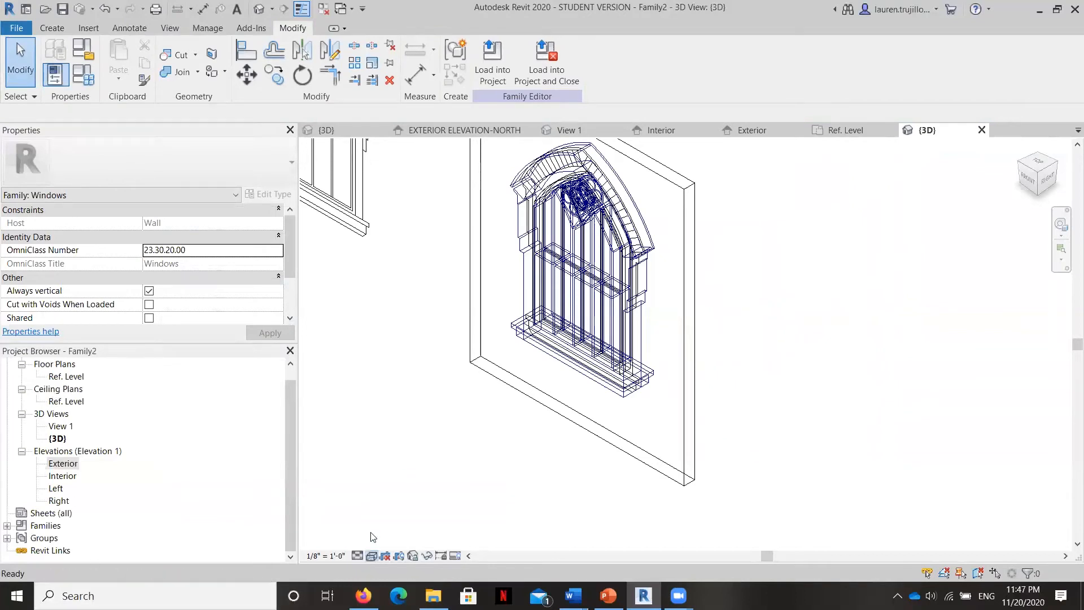
{"action": "left_click", "coordinate": [370, 556]}
{"action": "left_click", "coordinate": [406, 484]}
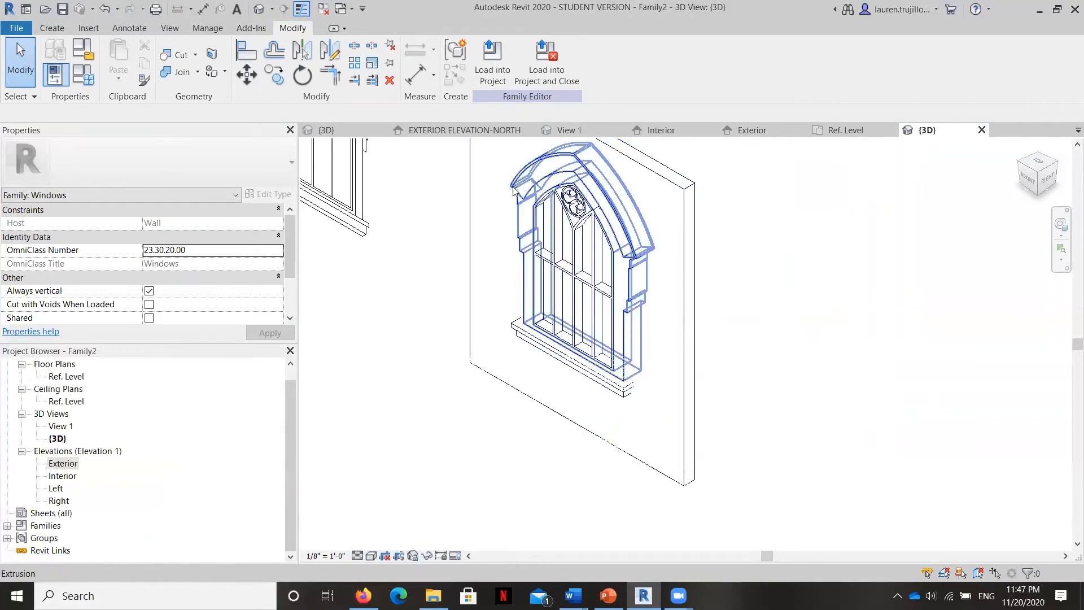
{"action": "scroll", "coordinate": [514, 192], "scroll_direction": "up", "scroll_amount": 3}
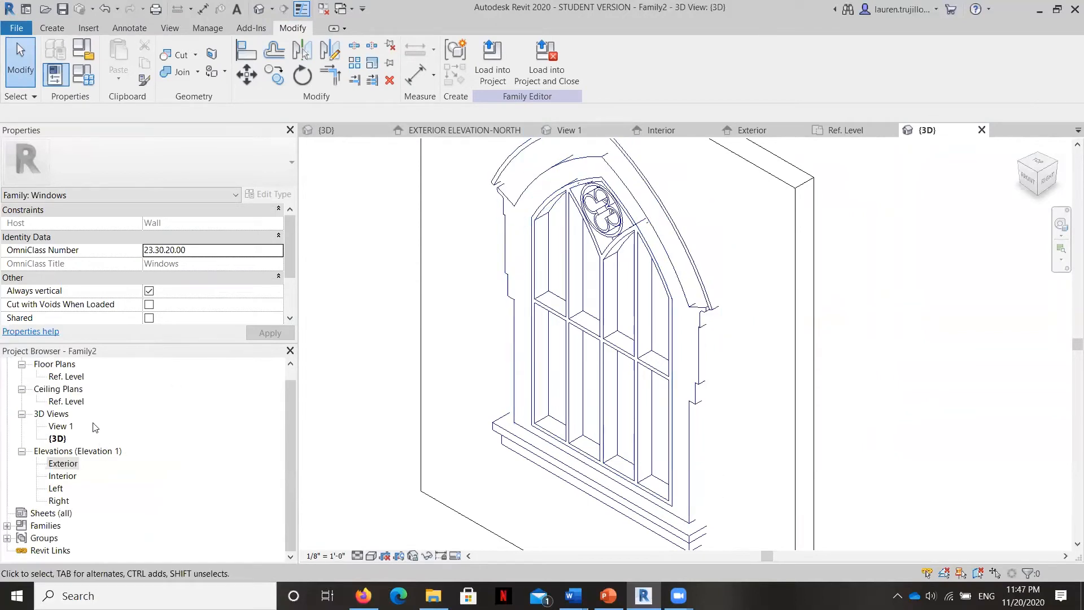
Start an extrusion in the Exterior elevation and pick the inner and outer arcs of the brick arch band on both sides
{"action": "double_click", "coordinate": [66, 464]}
{"action": "scroll", "coordinate": [493, 331], "scroll_direction": "down", "scroll_amount": 2}
{"action": "middle_click_drag", "start_coordinate": [493, 331], "coordinate": [447, 504]}
{"action": "scroll", "coordinate": [483, 247], "scroll_direction": "up", "scroll_amount": 3}
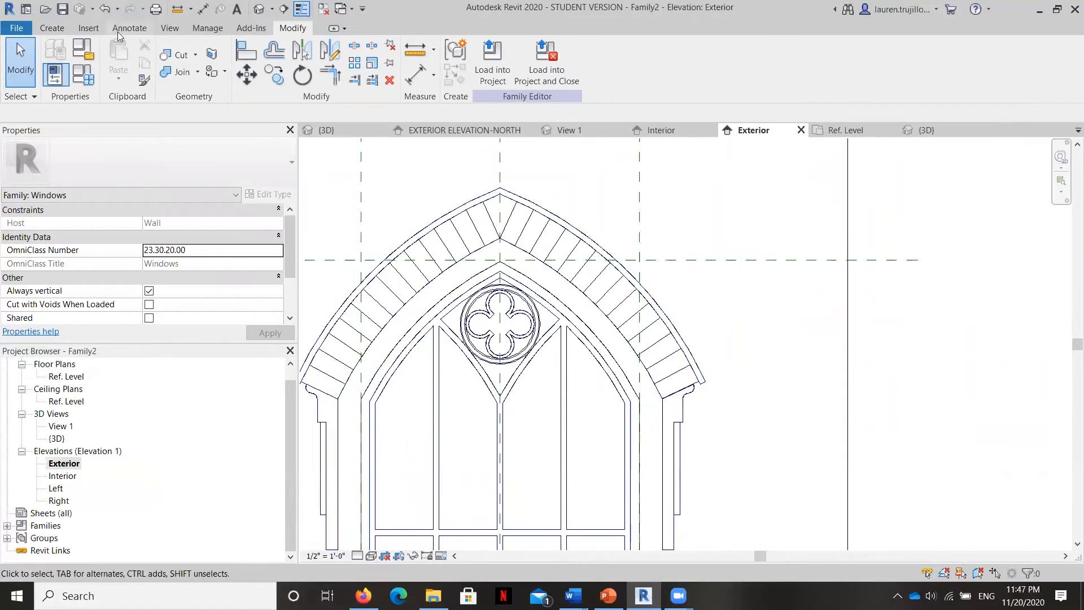
{"action": "left_click", "coordinate": [58, 28]}
{"action": "left_click", "coordinate": [119, 50]}
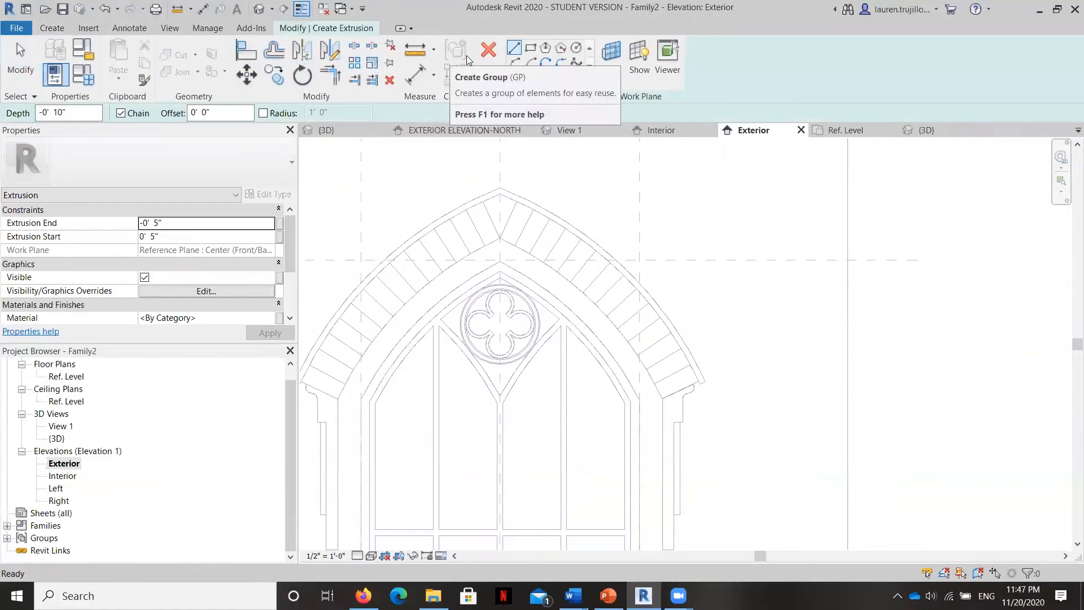
{"action": "left_click", "coordinate": [545, 79]}
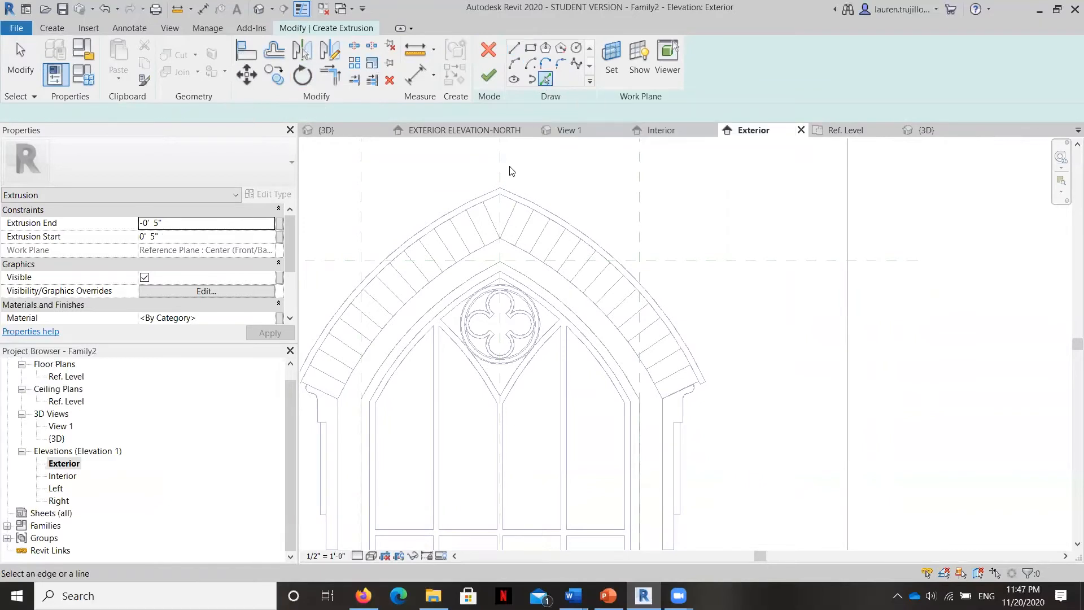
{"action": "left_click", "coordinate": [489, 204]}
{"action": "left_click", "coordinate": [476, 259]}
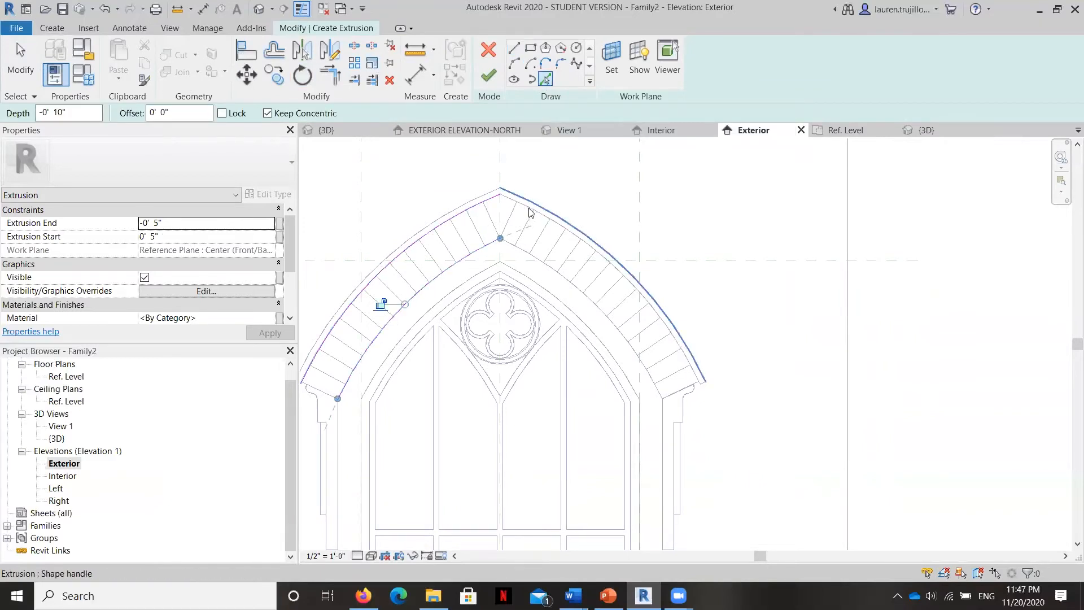
{"action": "left_click", "coordinate": [530, 212]}
{"action": "left_click", "coordinate": [527, 254]}
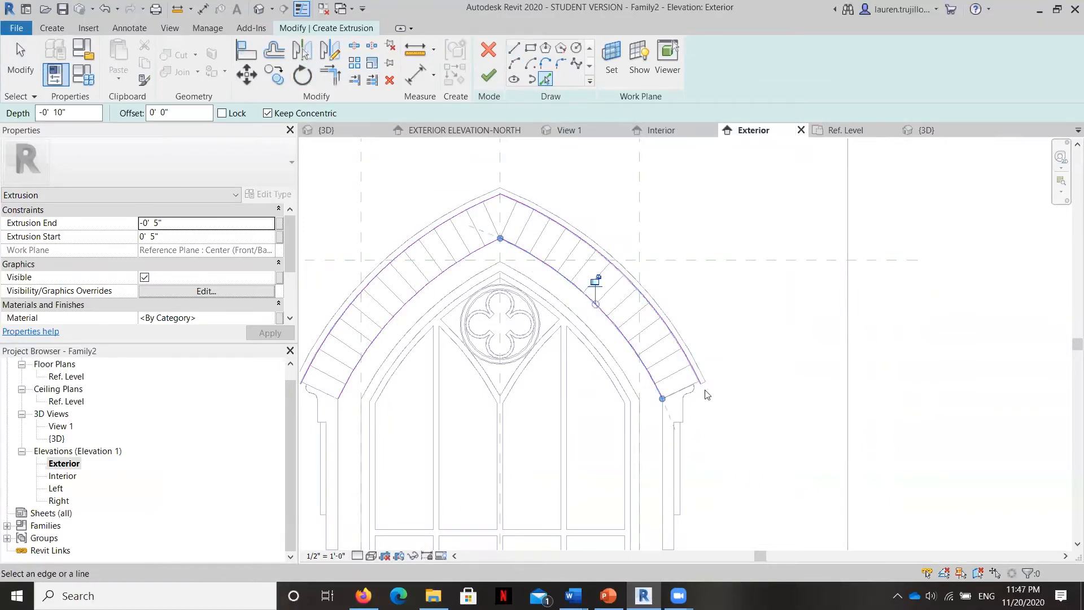
Pick the end line at the arch band's right foot and try to shorten the outer arc to meet it
{"action": "scroll", "coordinate": [707, 394], "scroll_direction": "up", "scroll_amount": 3}
{"action": "left_click", "coordinate": [686, 383]}
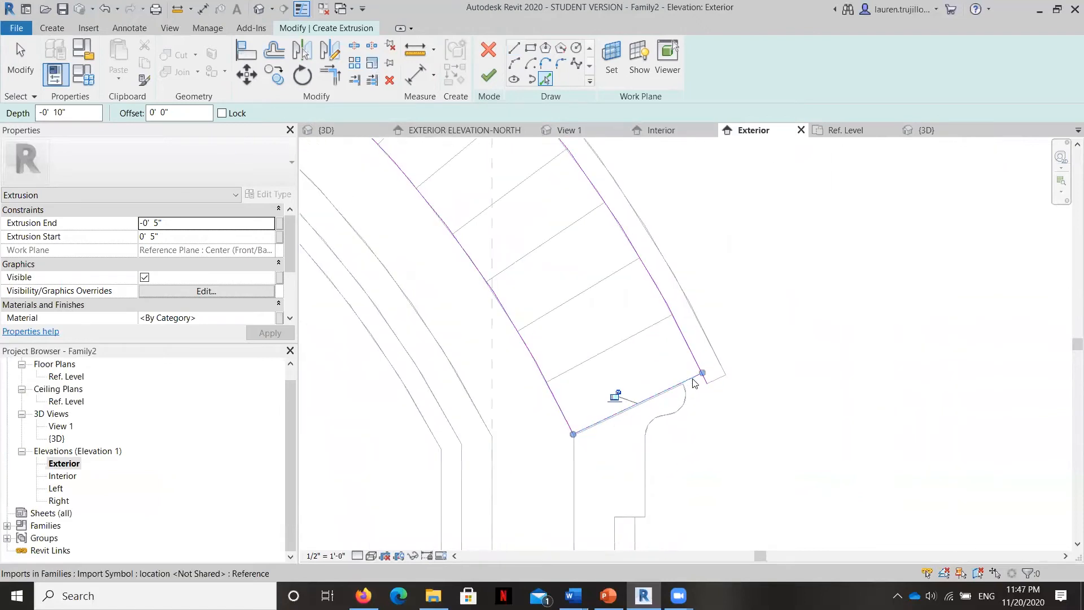
{"action": "scroll", "coordinate": [701, 380], "scroll_direction": "up", "scroll_amount": 8}
{"action": "left_click", "coordinate": [701, 383]}
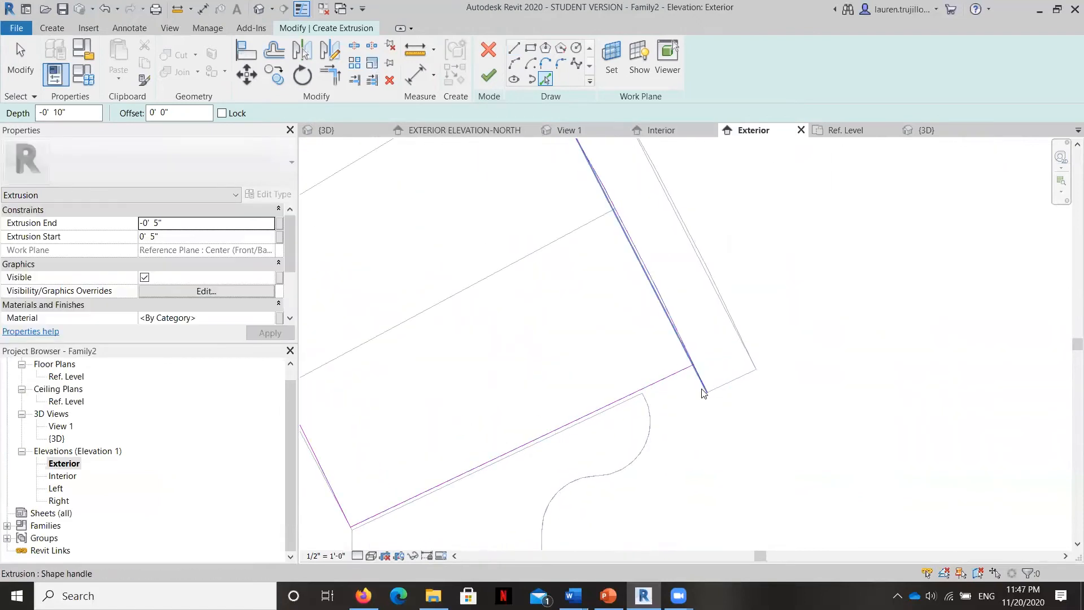
{"action": "left_click_drag", "start_coordinate": [707, 392], "coordinate": [694, 365]}
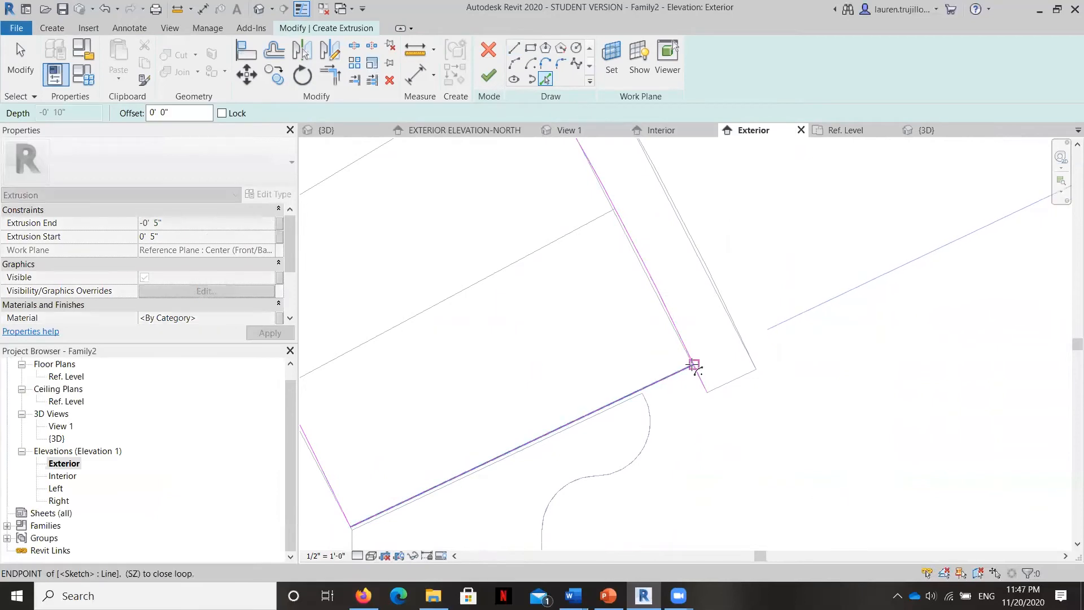
Shorten the outer arc at the arch band's left foot so it ends at the corner of the lowest brick
{"action": "scroll", "coordinate": [814, 392], "scroll_direction": "down", "scroll_amount": 3}
{"action": "scroll", "coordinate": [915, 351], "scroll_direction": "down", "scroll_amount": 5}
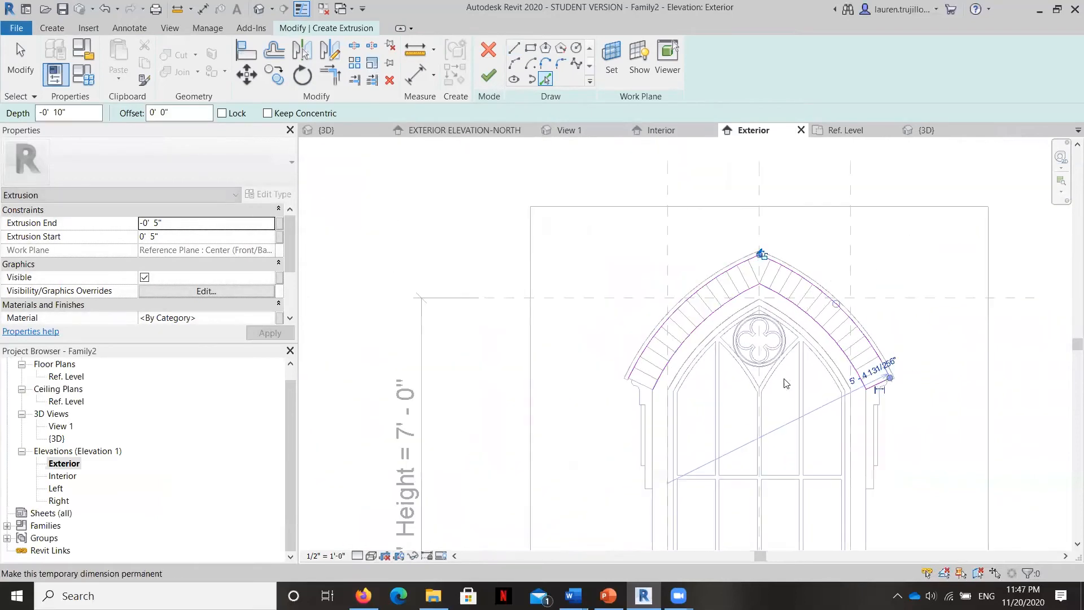
{"action": "scroll", "coordinate": [556, 354], "scroll_direction": "up", "scroll_amount": 3}
{"action": "scroll", "coordinate": [496, 342], "scroll_direction": "up", "scroll_amount": 2}
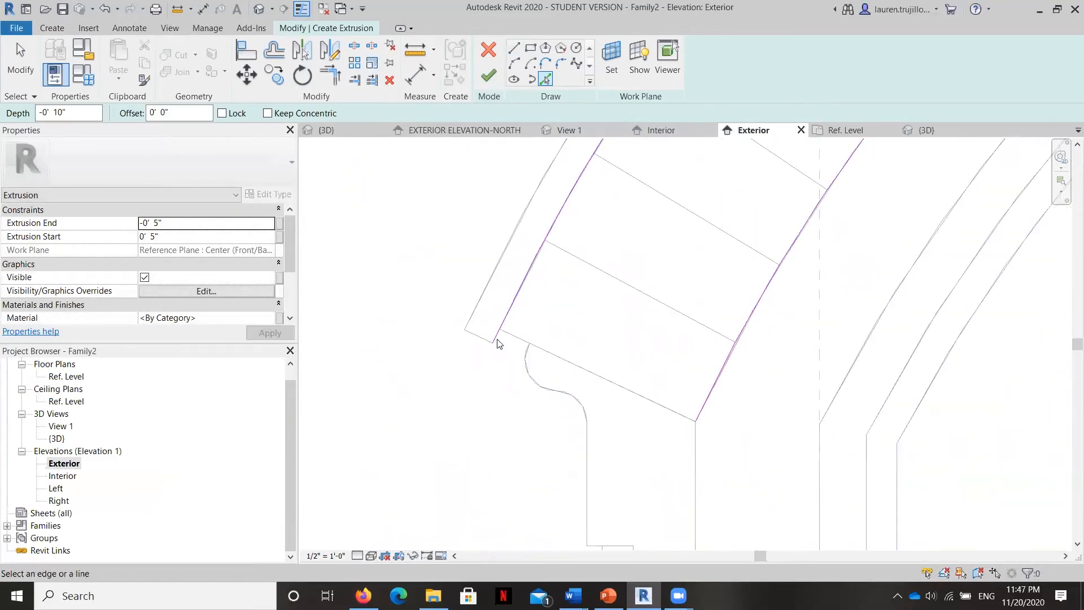
{"action": "left_click", "coordinate": [492, 345]}
{"action": "left_click_drag", "start_coordinate": [492, 342], "coordinate": [500, 329]}
{"action": "key", "text": "Escape"}
{"action": "left_click", "coordinate": [493, 342]}
{"action": "key", "text": "Escape"}
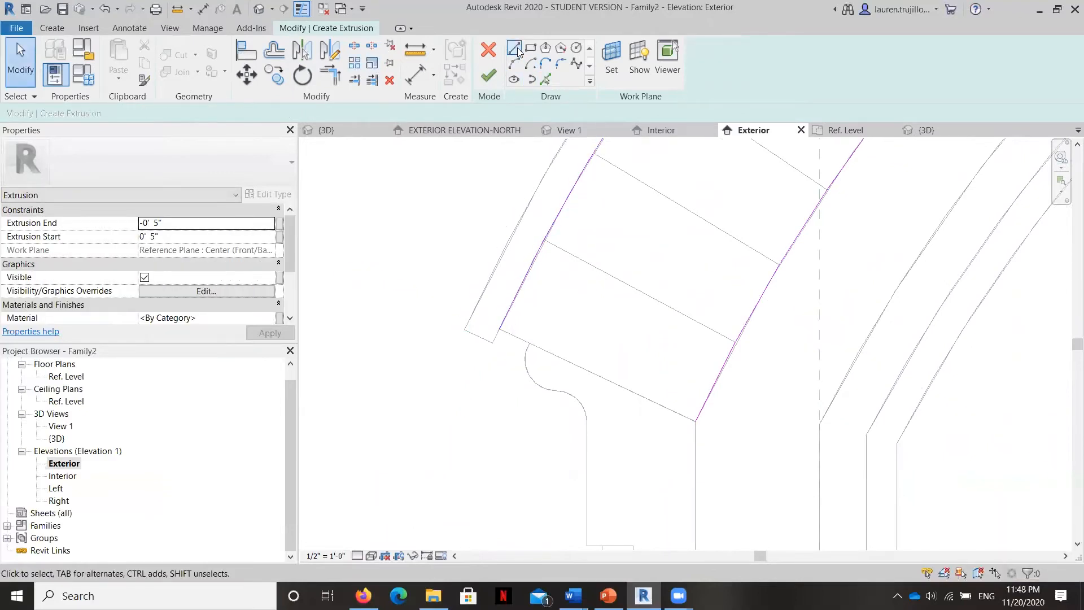
Draw a line across the arch band's left foot joining the ends of the outer and inner arcs
{"action": "left_click", "coordinate": [517, 51]}
{"action": "left_click", "coordinate": [499, 329]}
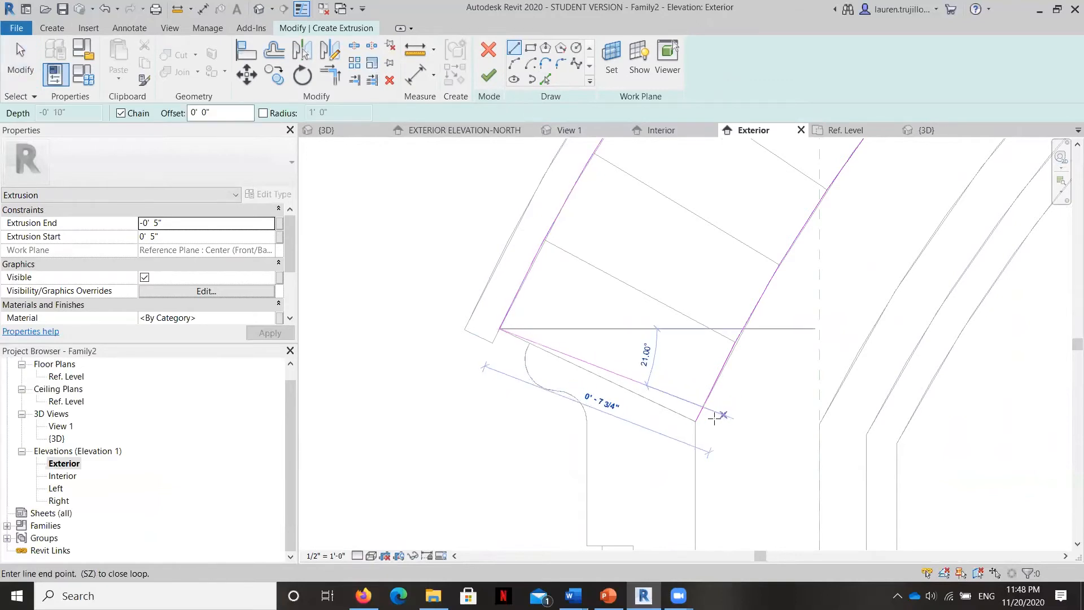
{"action": "left_click", "coordinate": [695, 421]}
{"action": "scroll", "coordinate": [436, 374], "scroll_direction": "down", "scroll_amount": 4}
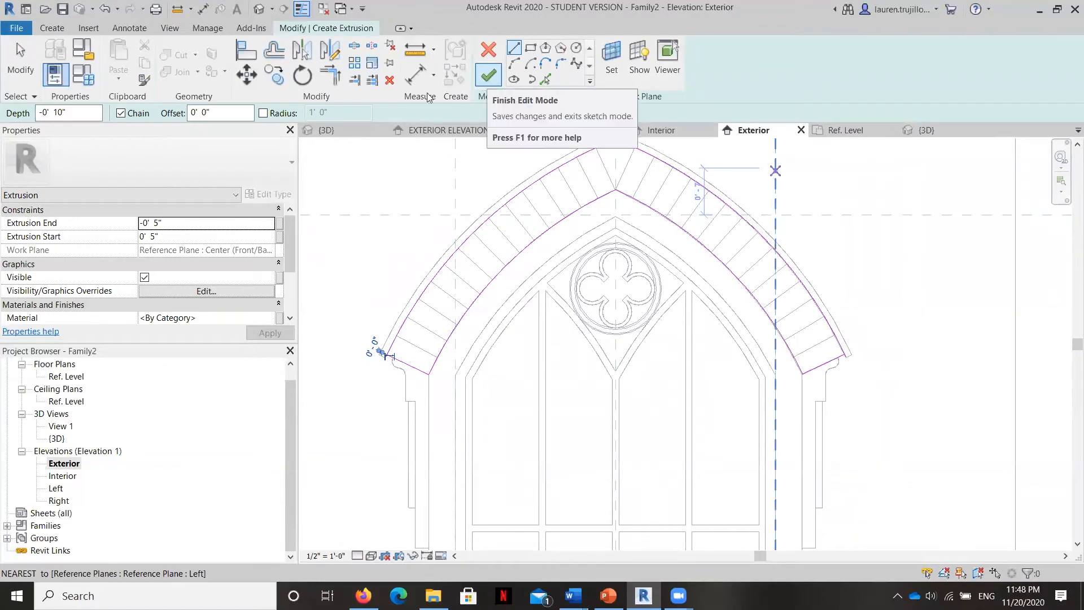
Set the extrusion end to -0' 4 1/2" and the extrusion start to 0' 4 1/2", and try to finish the sketch
{"action": "left_click", "coordinate": [157, 224]}
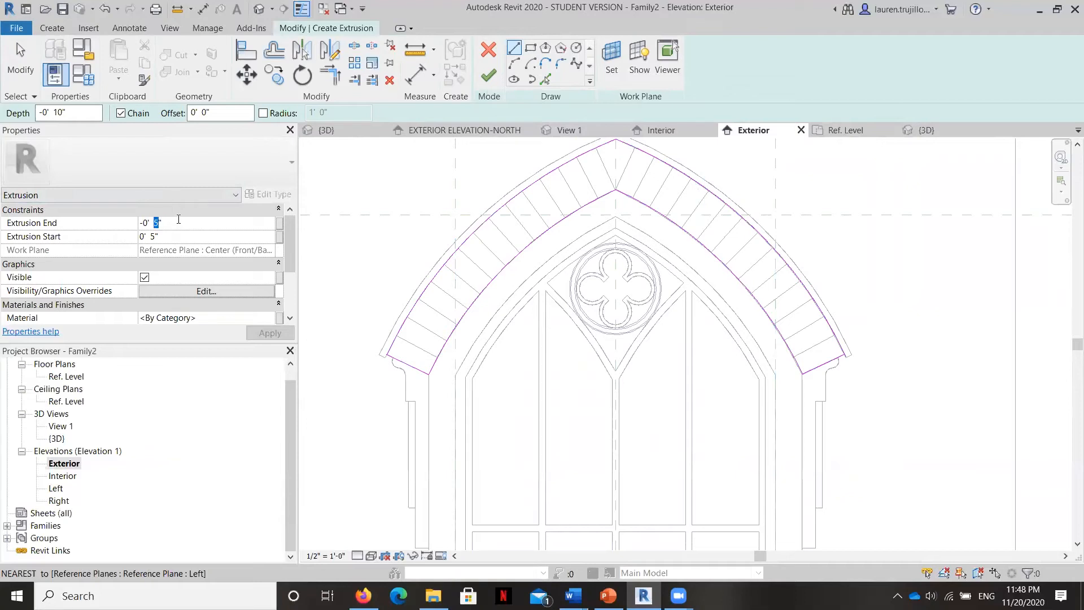
{"action": "left_click", "coordinate": [192, 224]}
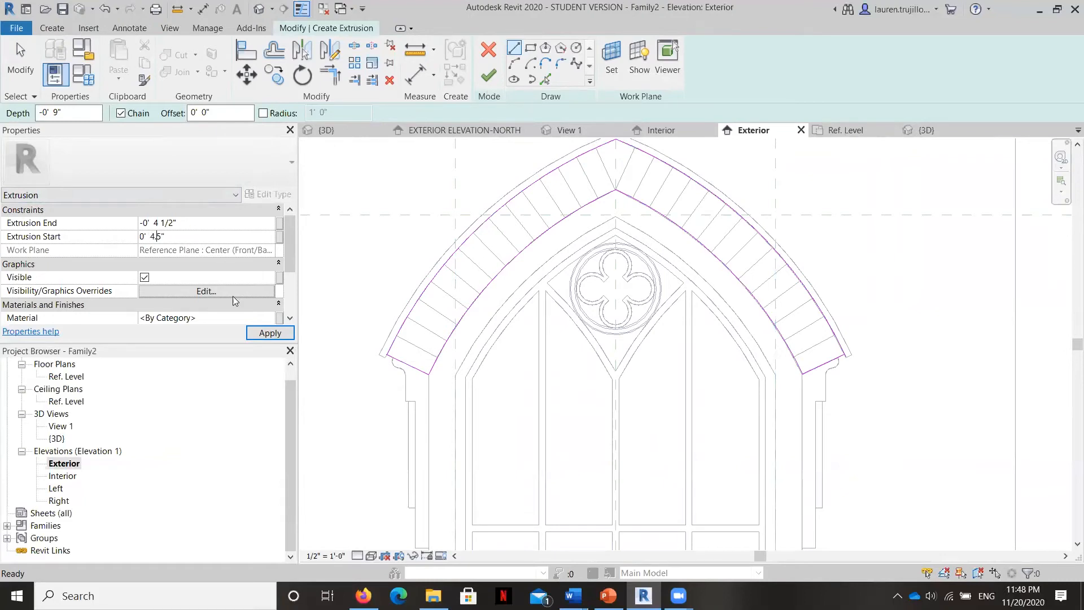
{"action": "left_click", "coordinate": [264, 333]}
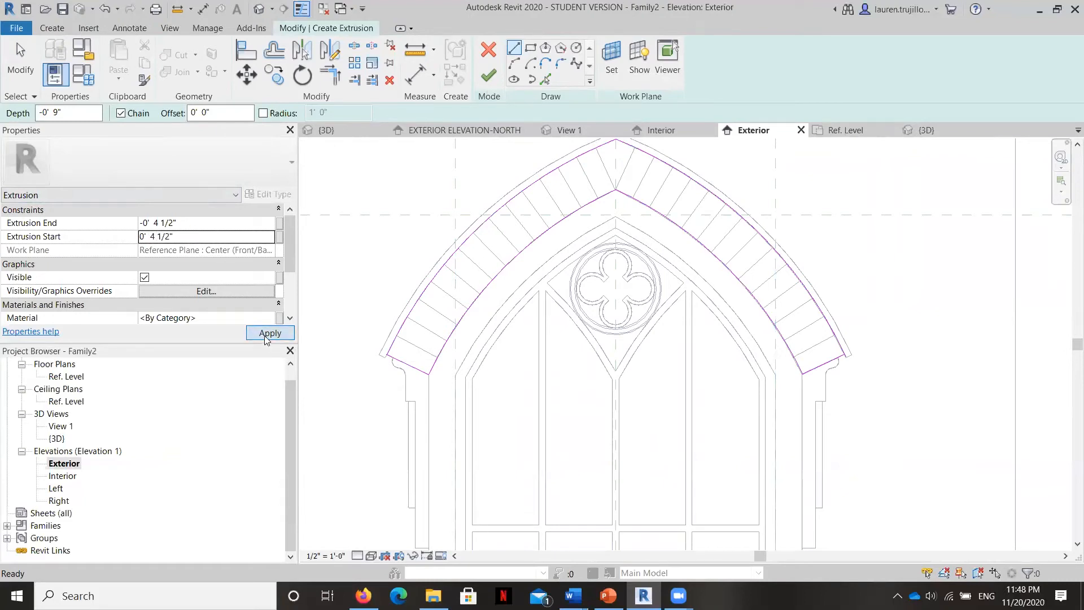
{"action": "left_click", "coordinate": [488, 76]}
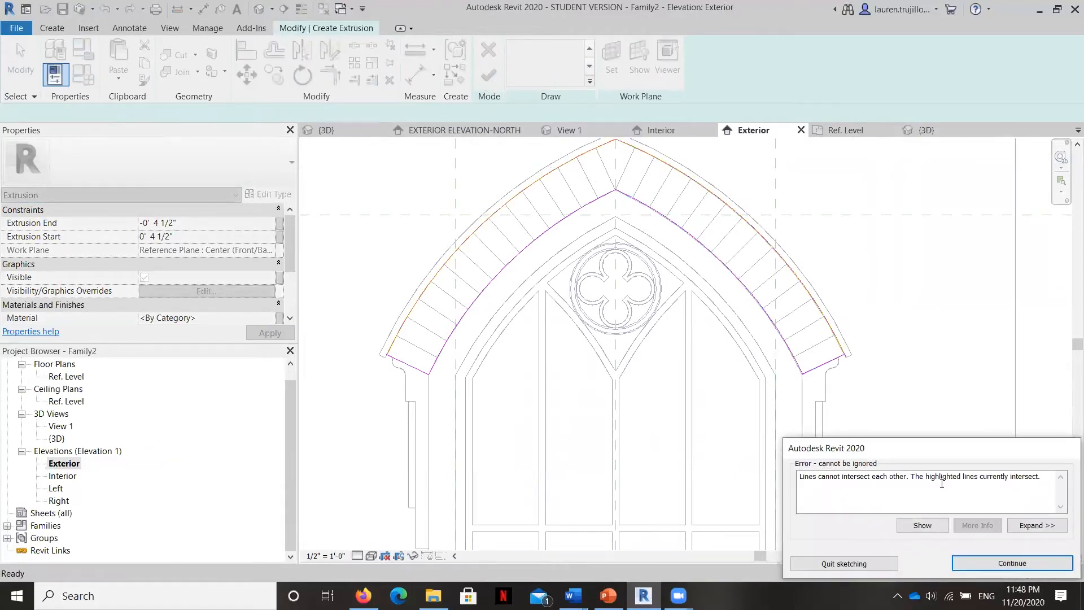
{"action": "left_click", "coordinate": [1013, 567]}
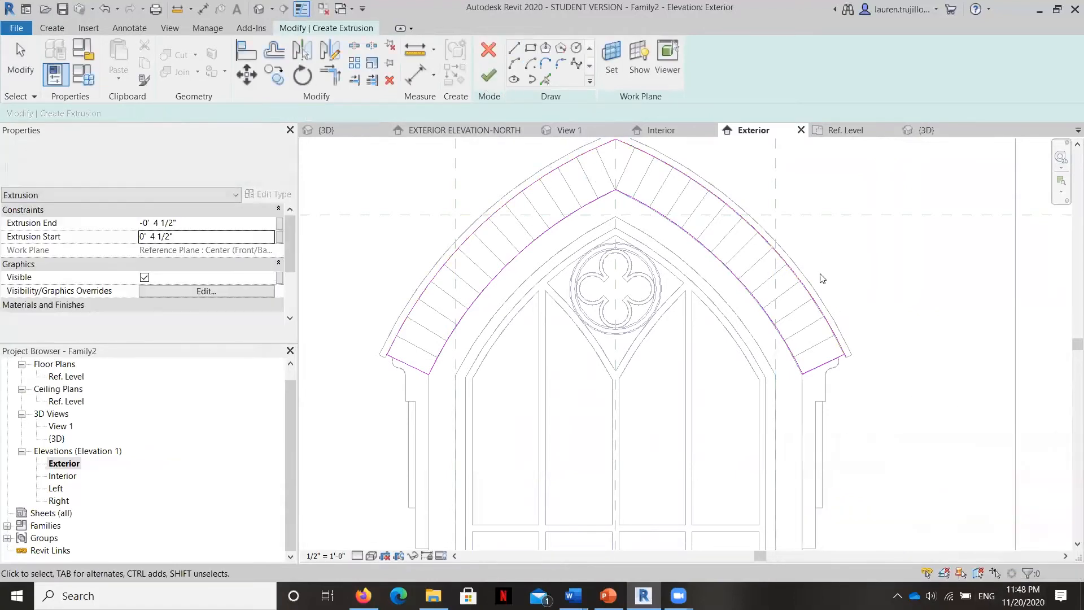
Shorten the outer arc at the arch band's right foot to meet the end line, and finish the extrusion
{"action": "left_click", "coordinate": [838, 339]}
{"action": "scroll", "coordinate": [855, 363], "scroll_direction": "up", "scroll_amount": 2}
{"action": "scroll", "coordinate": [855, 363], "scroll_direction": "up", "scroll_amount": 1}
{"action": "left_click", "coordinate": [842, 346]}
{"action": "scroll", "coordinate": [843, 346], "scroll_direction": "up", "scroll_amount": 3}
{"action": "left_click", "coordinate": [832, 352]}
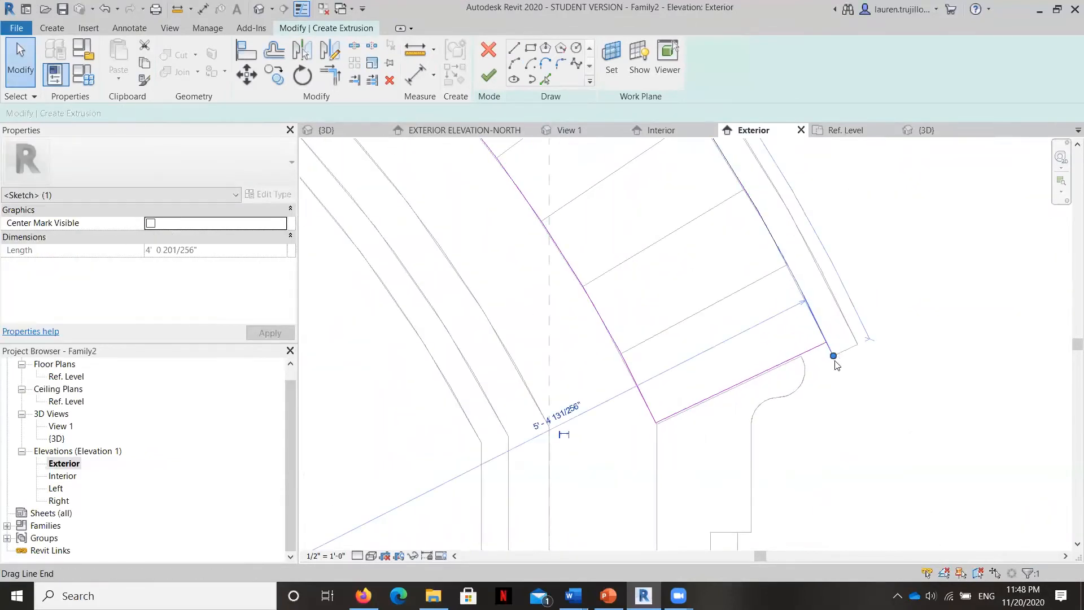
{"action": "left_click_drag", "start_coordinate": [834, 361], "coordinate": [828, 341]}
{"action": "scroll", "coordinate": [859, 431], "scroll_direction": "down", "scroll_amount": 4}
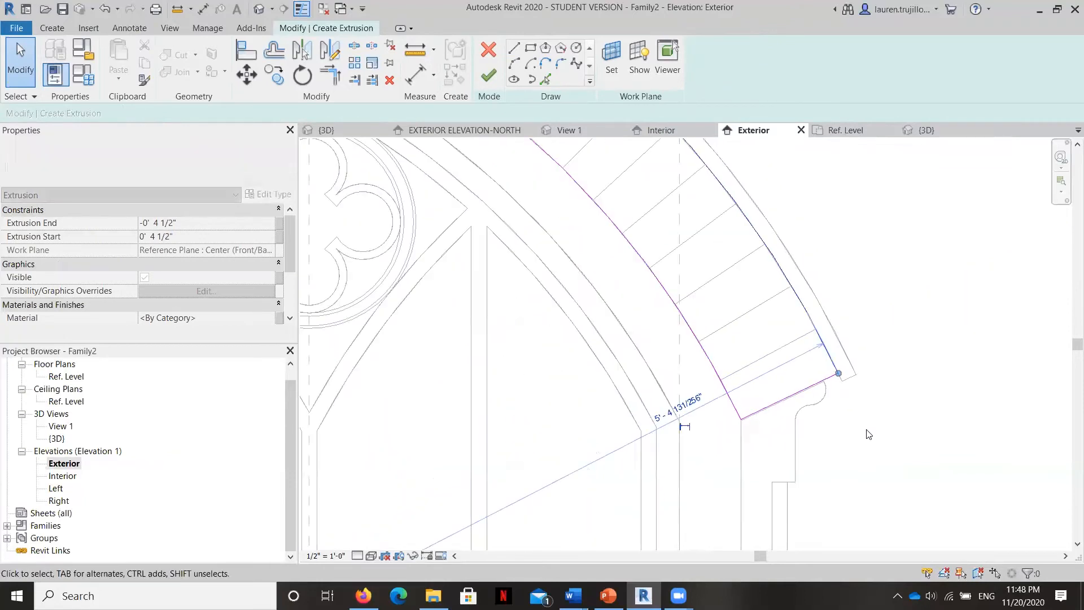
{"action": "left_click", "coordinate": [488, 76]}
{"action": "scroll", "coordinate": [480, 271], "scroll_direction": "down", "scroll_amount": 3}
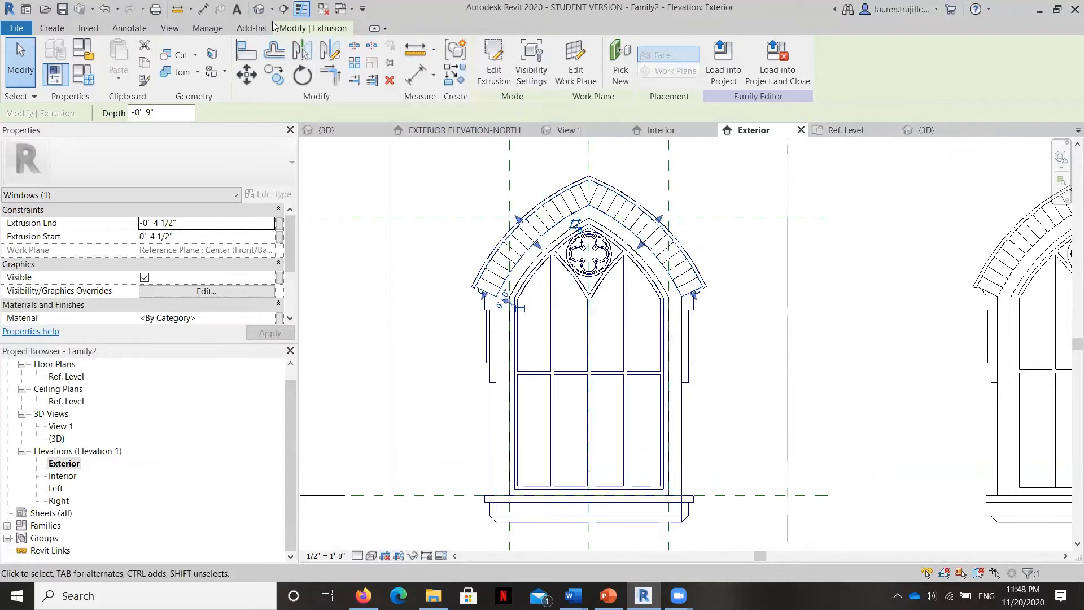
Open the default 3D view and set the work plane by picking the front face of the arch band extrusion
{"action": "left_click", "coordinate": [169, 29]}
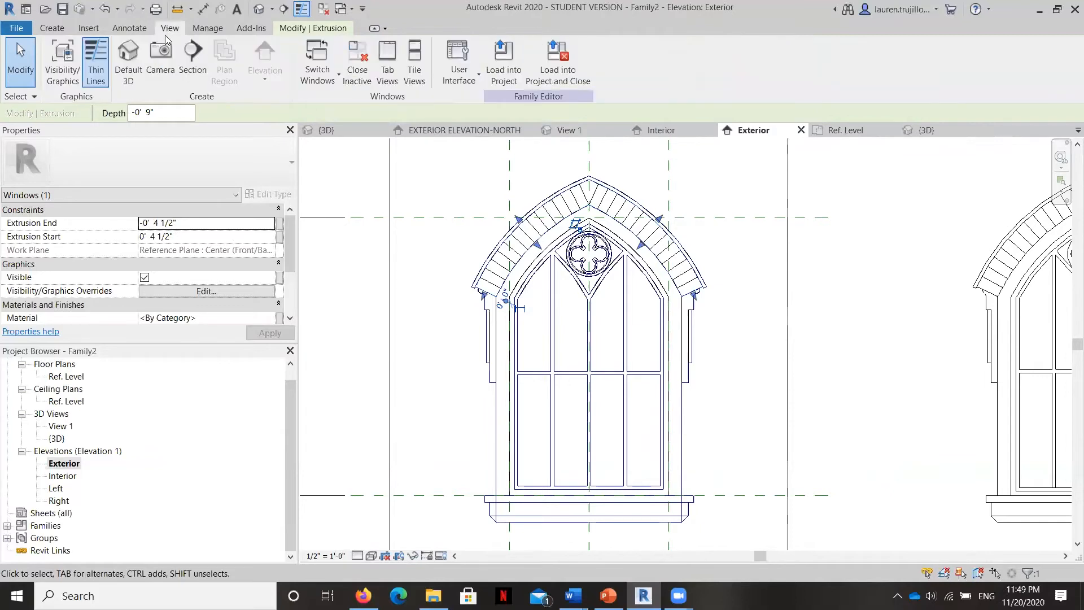
{"action": "left_click", "coordinate": [128, 54]}
{"action": "middle_click_drag", "start_coordinate": [642, 177], "coordinate": [466, 157]}
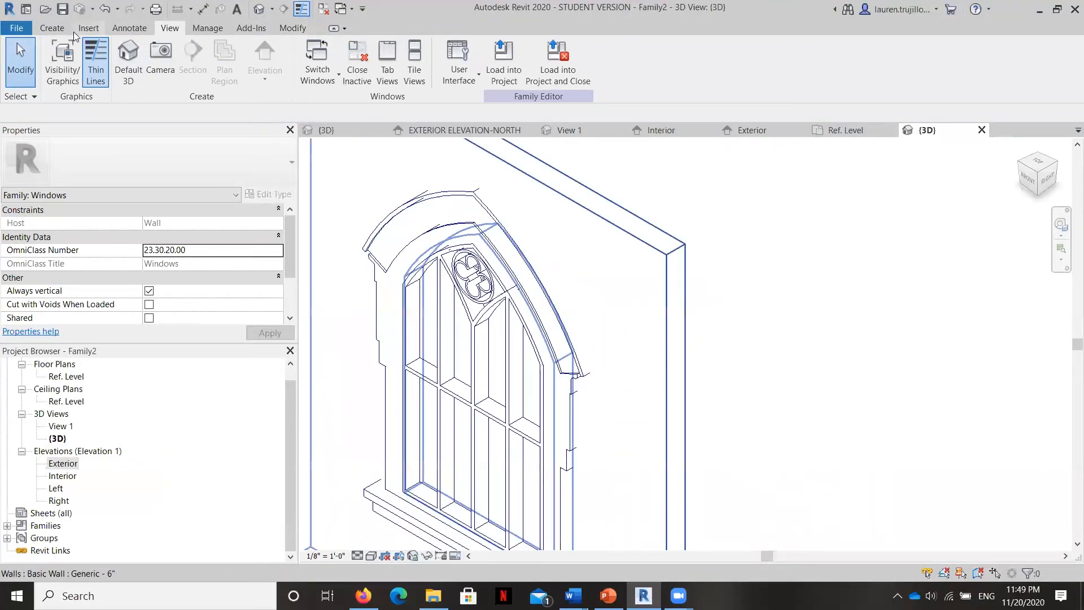
{"action": "left_click", "coordinate": [50, 29]}
{"action": "left_click", "coordinate": [834, 57]}
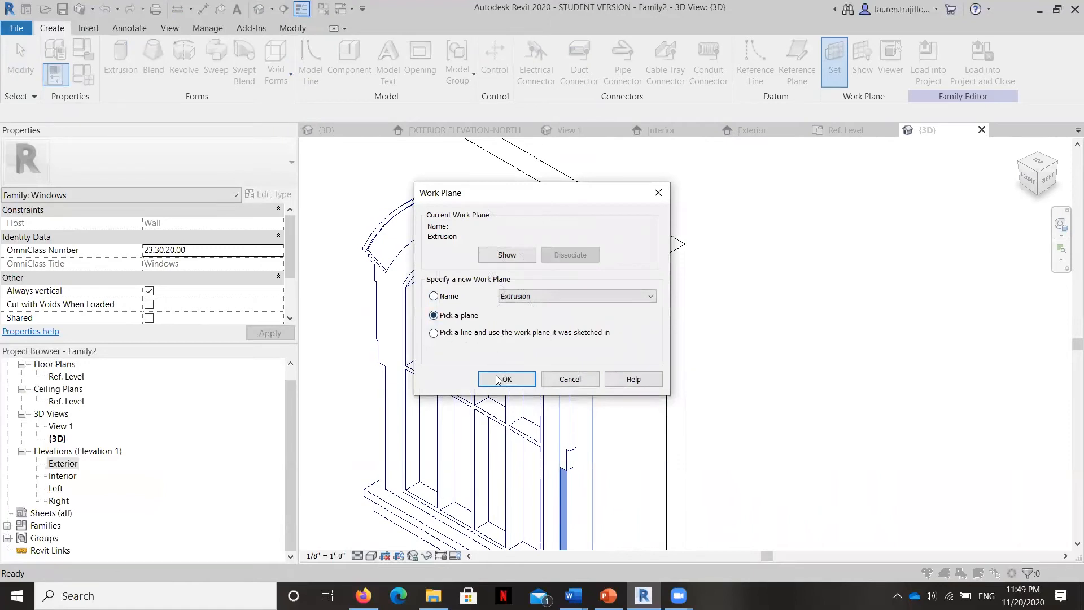
{"action": "left_click", "coordinate": [496, 379]}
{"action": "scroll", "coordinate": [385, 238], "scroll_direction": "up", "scroll_amount": 4}
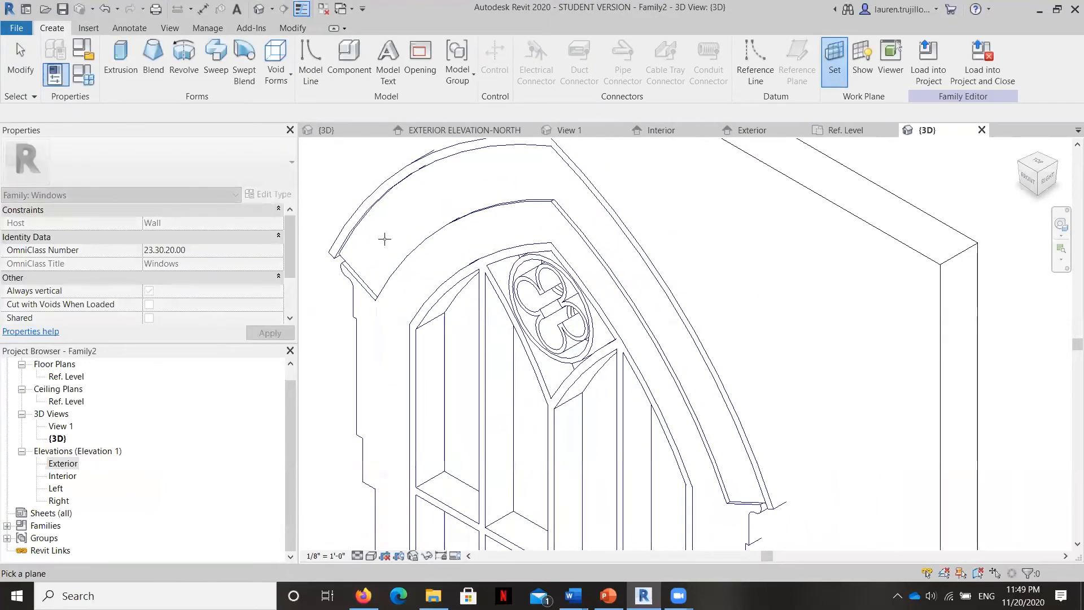
{"action": "scroll", "coordinate": [358, 250], "scroll_direction": "up", "scroll_amount": 2}
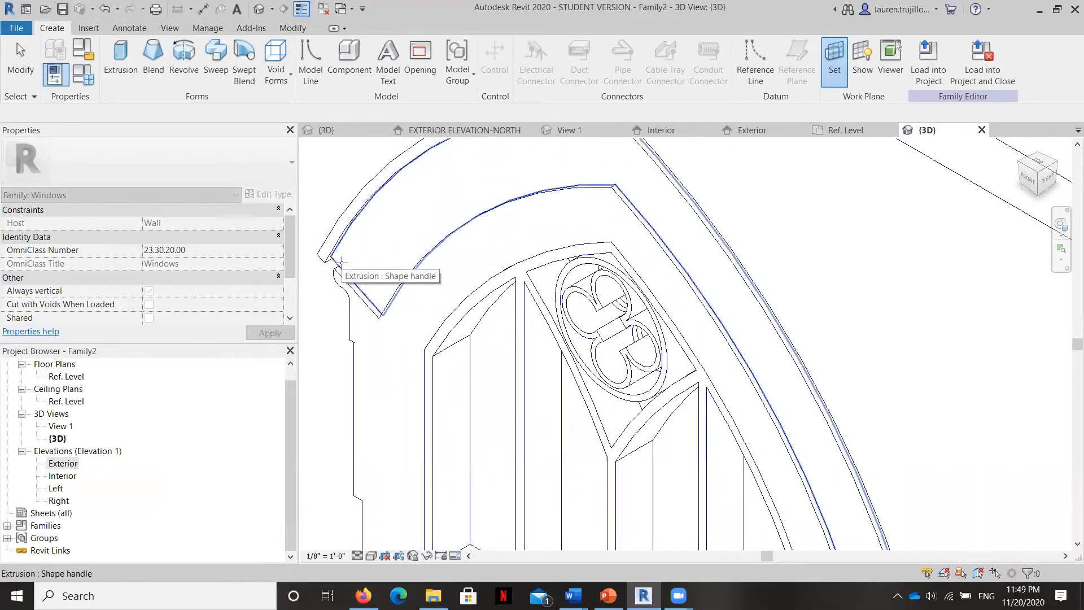
{"action": "left_click", "coordinate": [342, 260]}
{"action": "scroll", "coordinate": [363, 249], "scroll_direction": "down", "scroll_amount": 3}
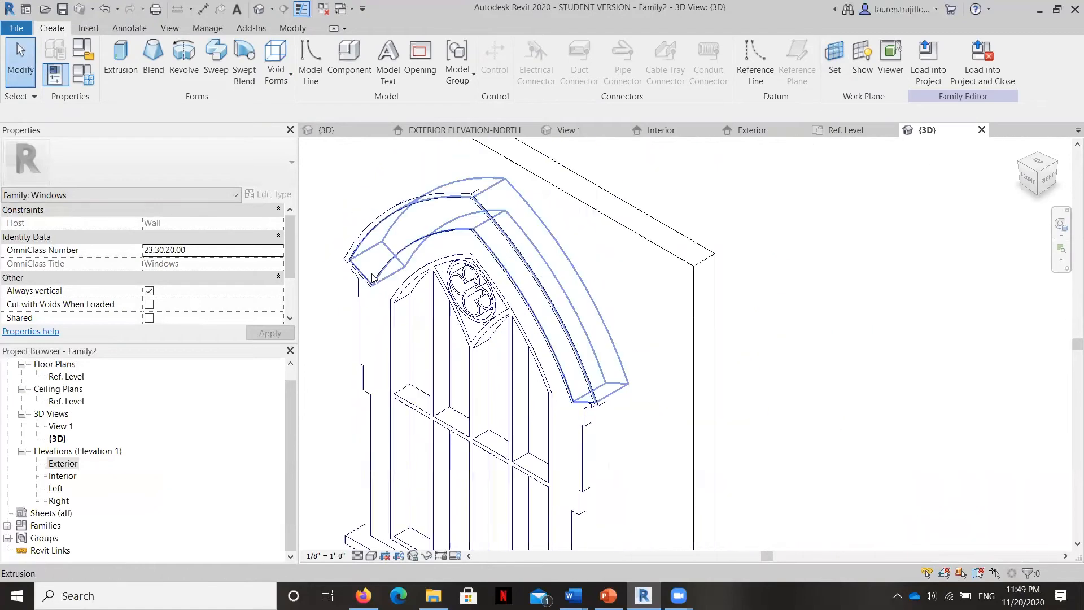
Open the Exterior elevation and draw a model line along the lowest brick joint above the arch band's left foot
{"action": "double_click", "coordinate": [59, 463]}
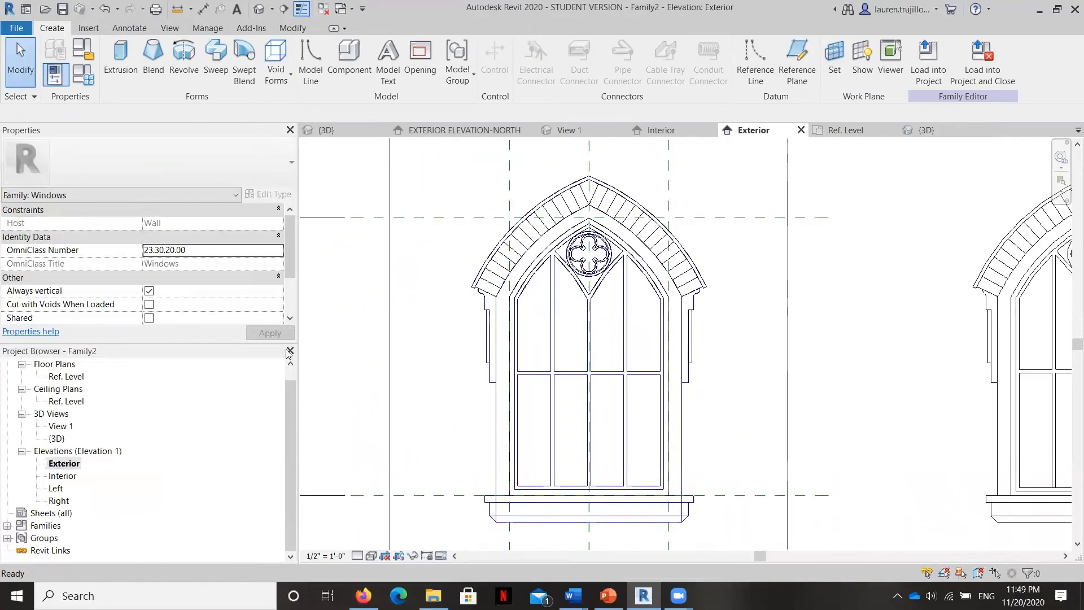
{"action": "scroll", "coordinate": [528, 272], "scroll_direction": "up", "scroll_amount": 3}
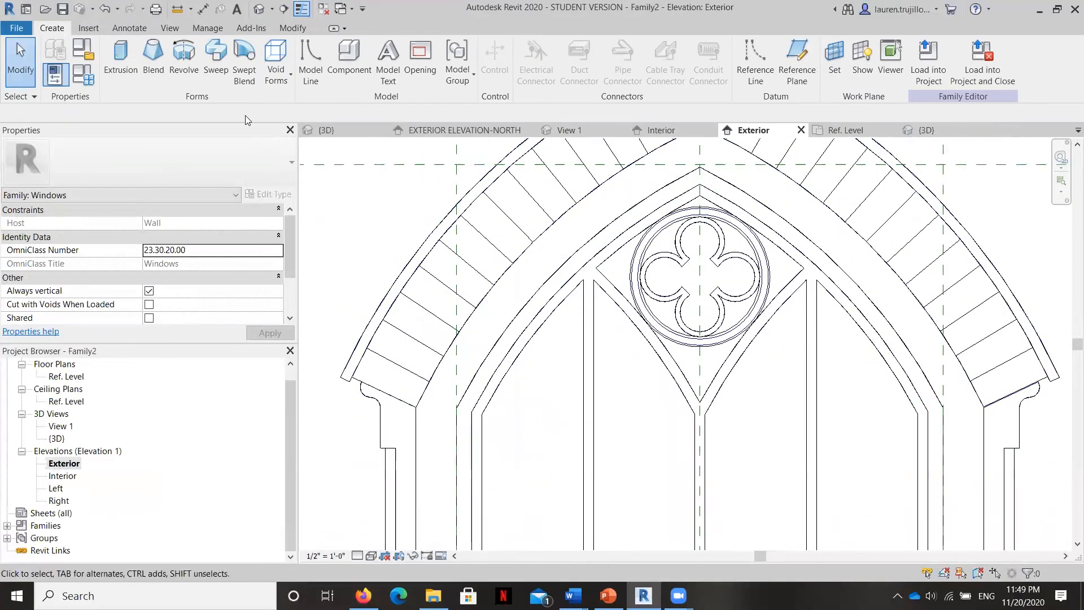
{"action": "left_click", "coordinate": [316, 65]}
{"action": "scroll", "coordinate": [446, 372], "scroll_direction": "up", "scroll_amount": 2}
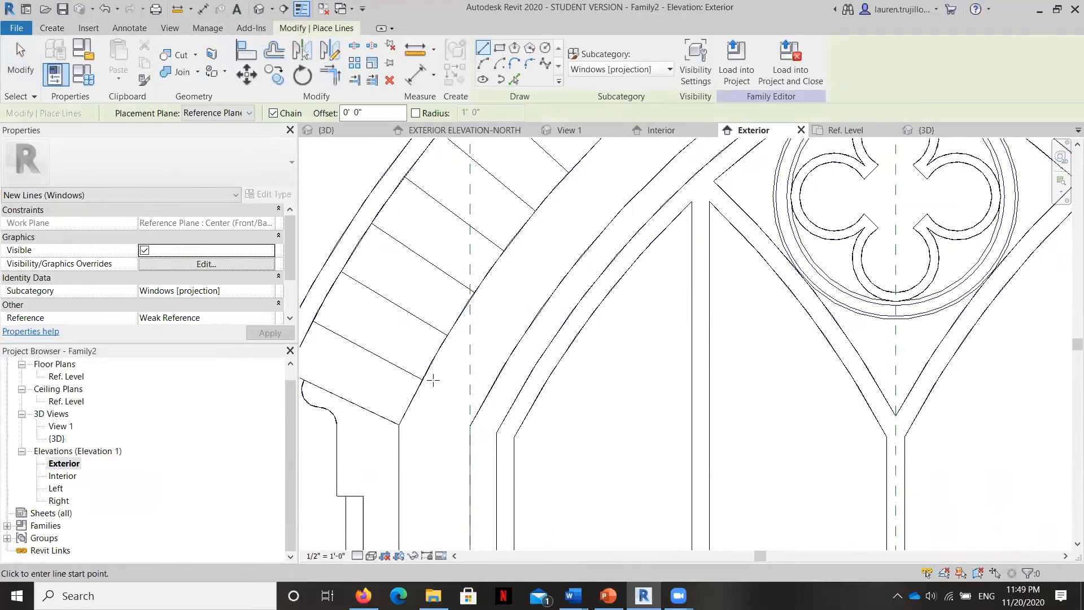
{"action": "scroll", "coordinate": [452, 362], "scroll_direction": "down", "scroll_amount": 1}
{"action": "left_click", "coordinate": [345, 332]}
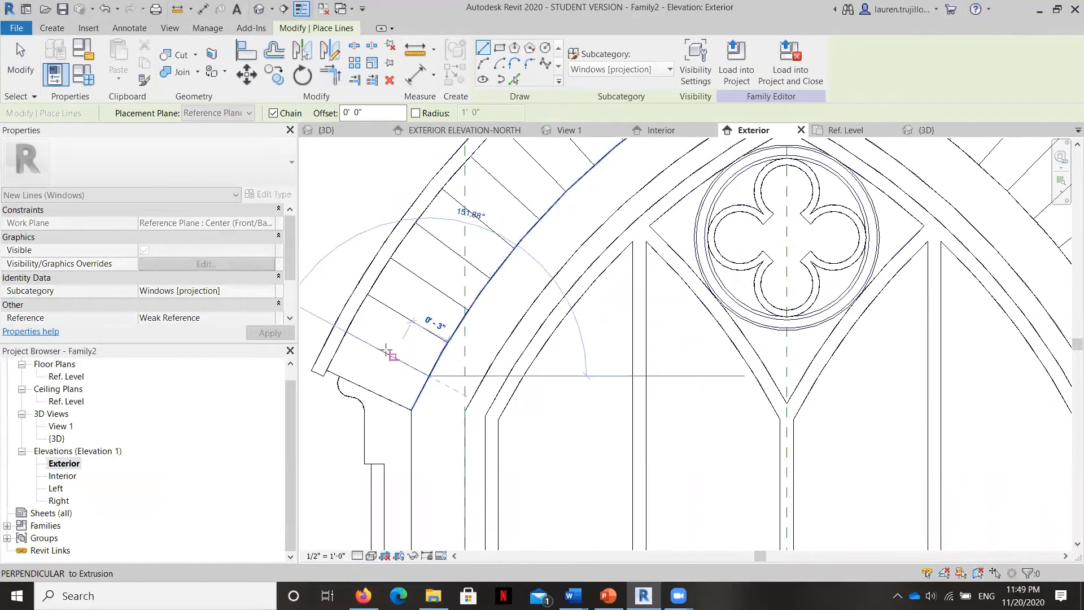
{"action": "key", "text": "Escape"}
Trace the second to fifth brick joints up the arch band's left half with separate model lines between its inner and outer arcs
{"action": "left_click", "coordinate": [368, 294]}
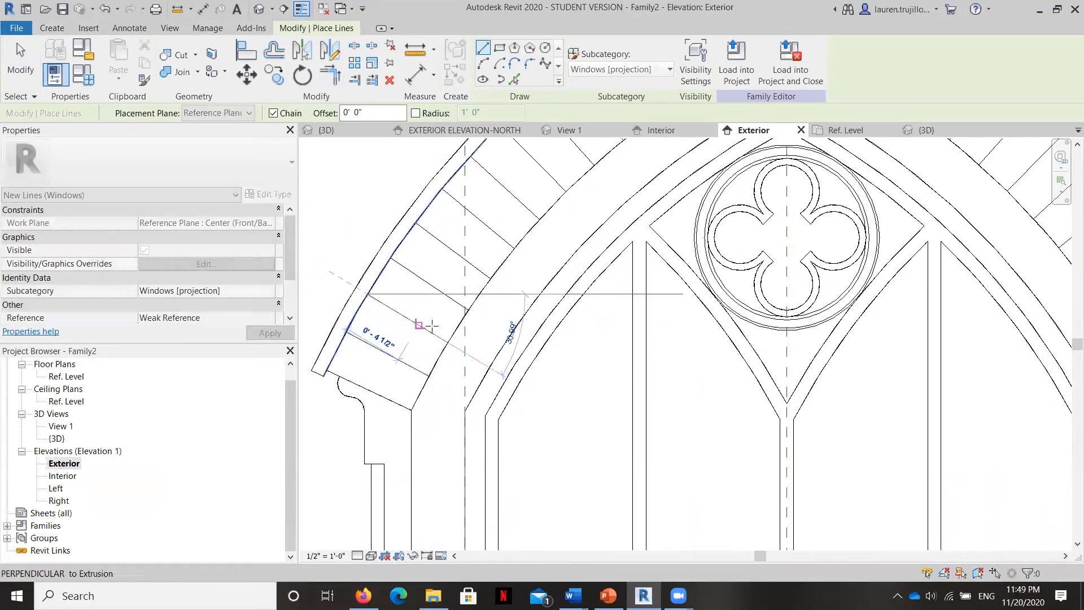
{"action": "key", "text": "Escape"}
{"action": "left_click", "coordinate": [390, 257]}
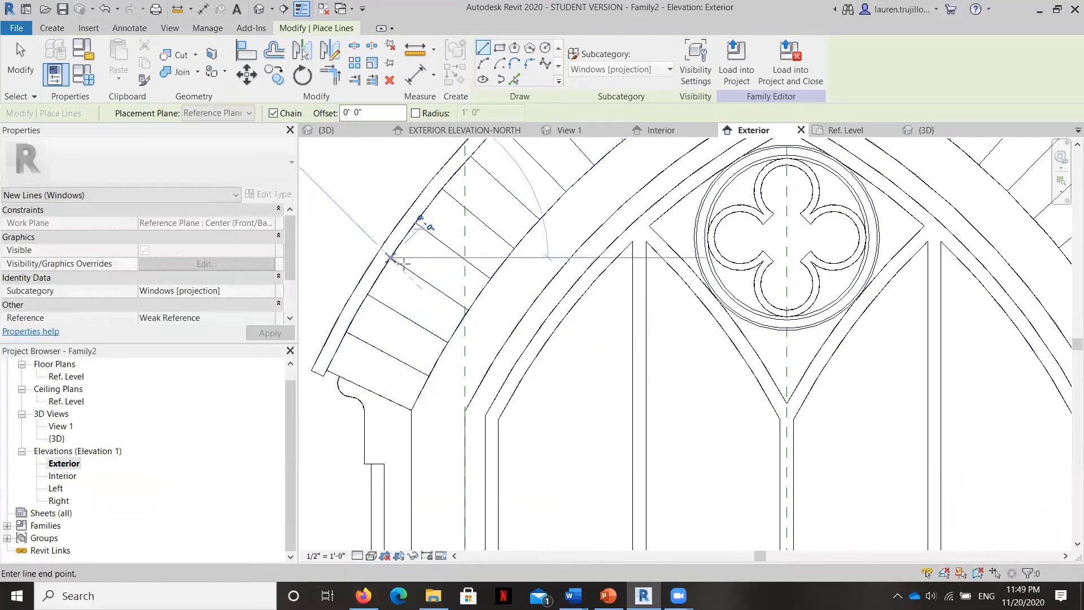
{"action": "left_click", "coordinate": [468, 310]}
{"action": "key", "text": "Escape"}
{"action": "left_click", "coordinate": [415, 220]}
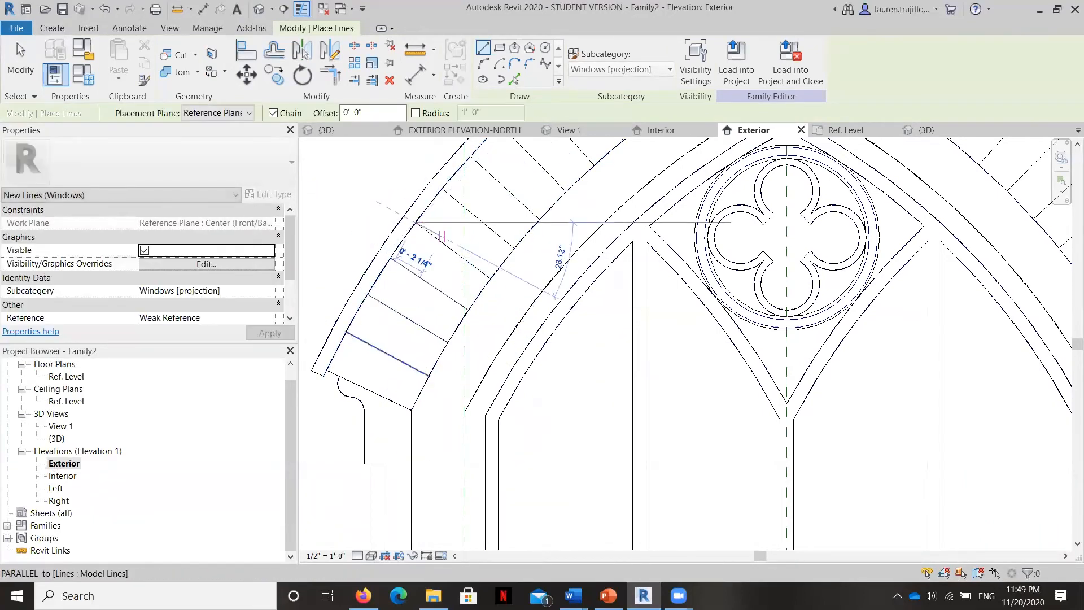
{"action": "left_click", "coordinate": [440, 187]}
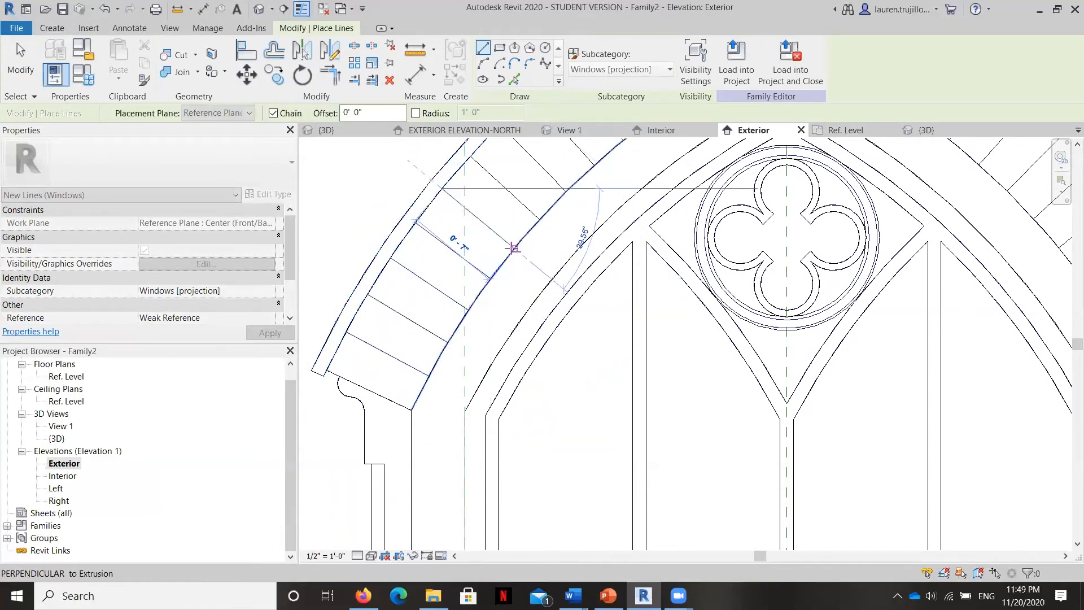
{"action": "left_click", "coordinate": [513, 247]}
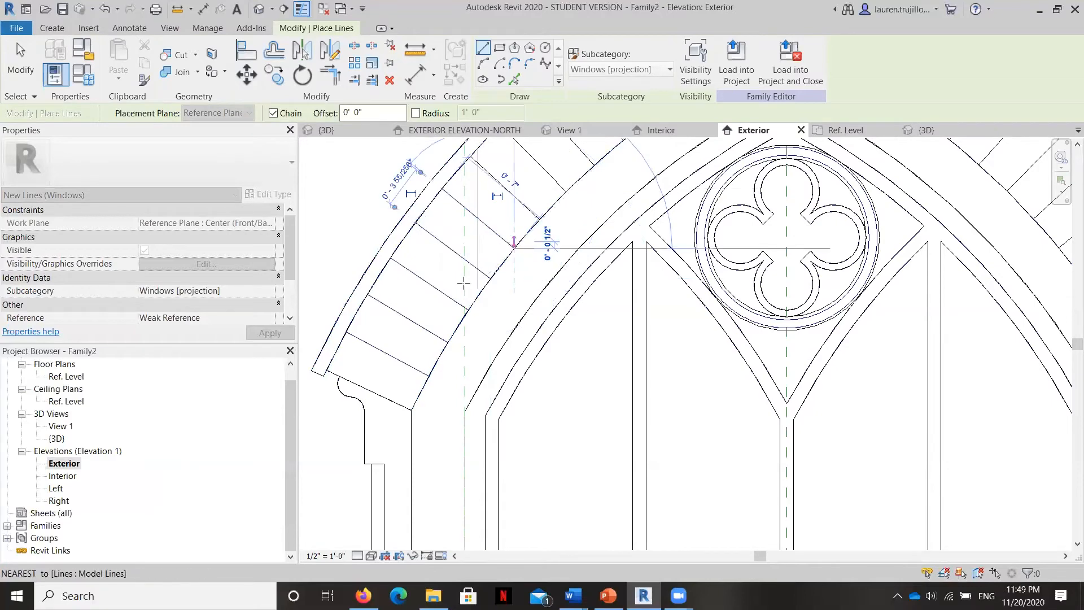
Continue up the arch band's left half with model lines along the sixth, seventh and eighth brick joints
{"action": "scroll", "coordinate": [443, 306], "scroll_direction": "down", "scroll_amount": 3}
{"action": "scroll", "coordinate": [479, 258], "scroll_direction": "up", "scroll_amount": 4}
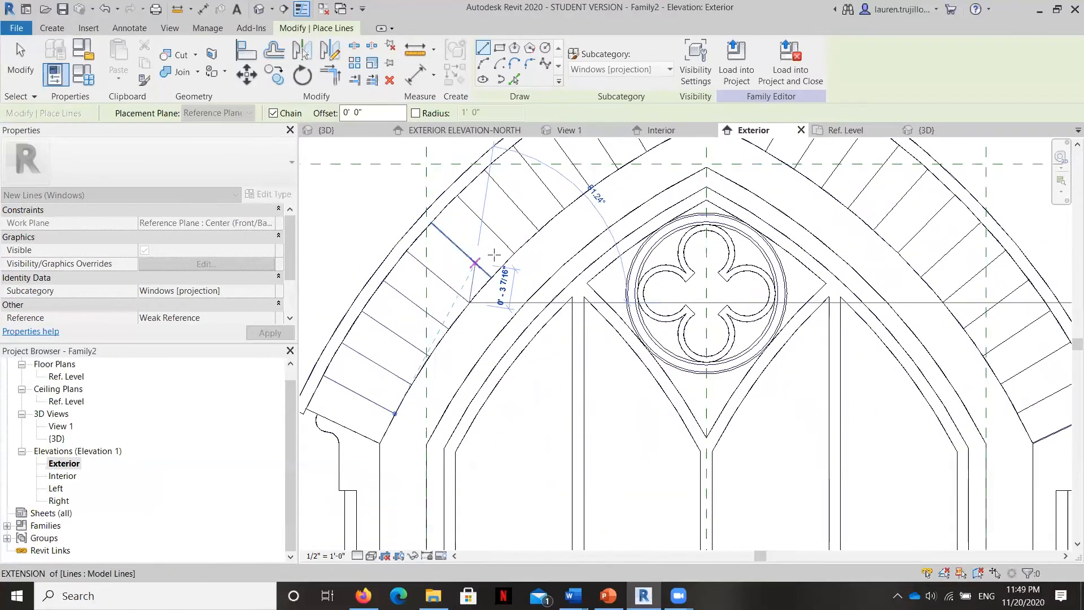
{"action": "left_click", "coordinate": [425, 218]}
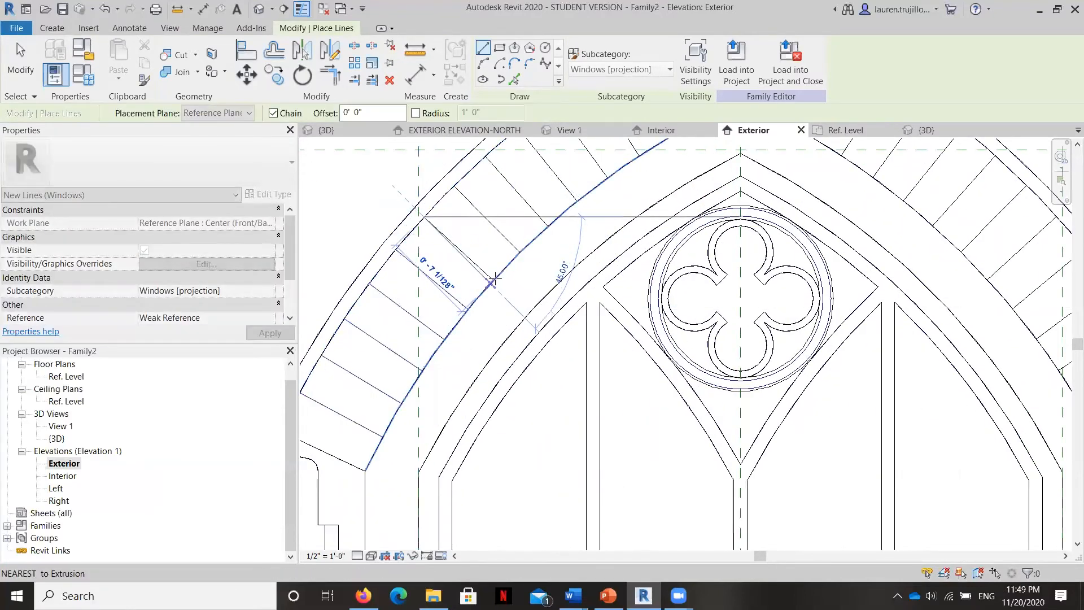
{"action": "left_click", "coordinate": [494, 279]}
{"action": "key", "text": "Escape"}
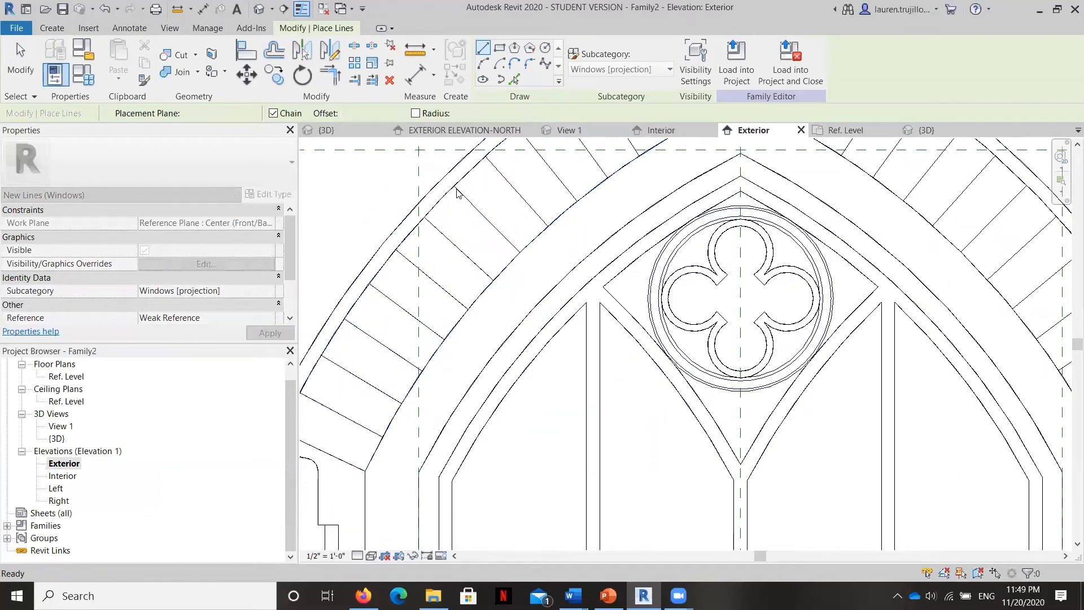
{"action": "left_click", "coordinate": [455, 186]}
{"action": "left_click", "coordinate": [520, 252]}
{"action": "key", "text": "Escape"}
{"action": "left_click", "coordinate": [547, 226]}
{"action": "scroll", "coordinate": [420, 332], "scroll_direction": "down", "scroll_amount": 4}
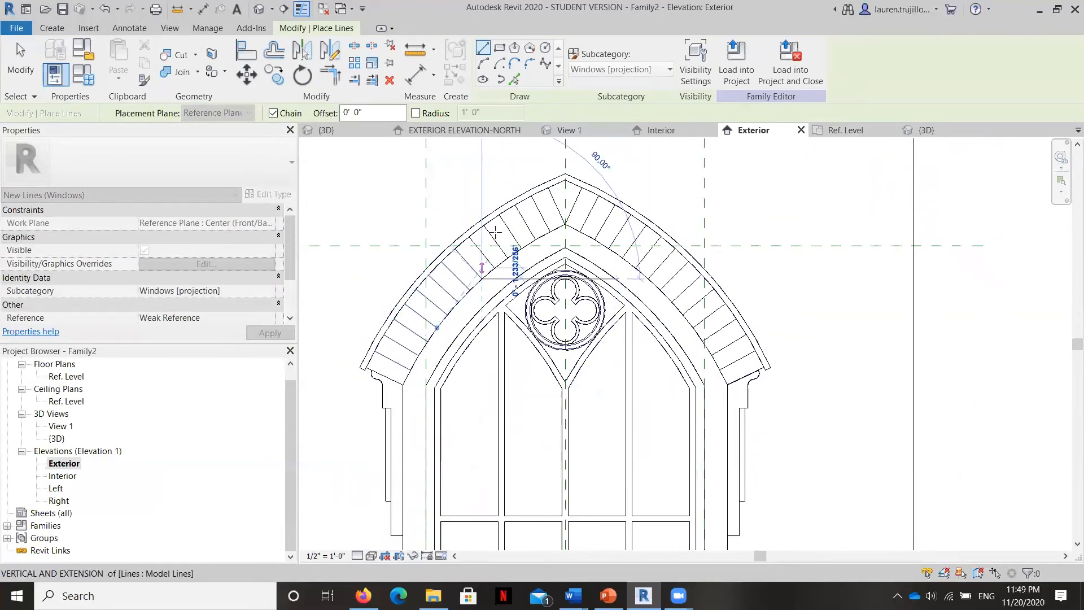
{"action": "scroll", "coordinate": [511, 243], "scroll_direction": "up", "scroll_amount": 4}
{"action": "key", "text": "Escape"}
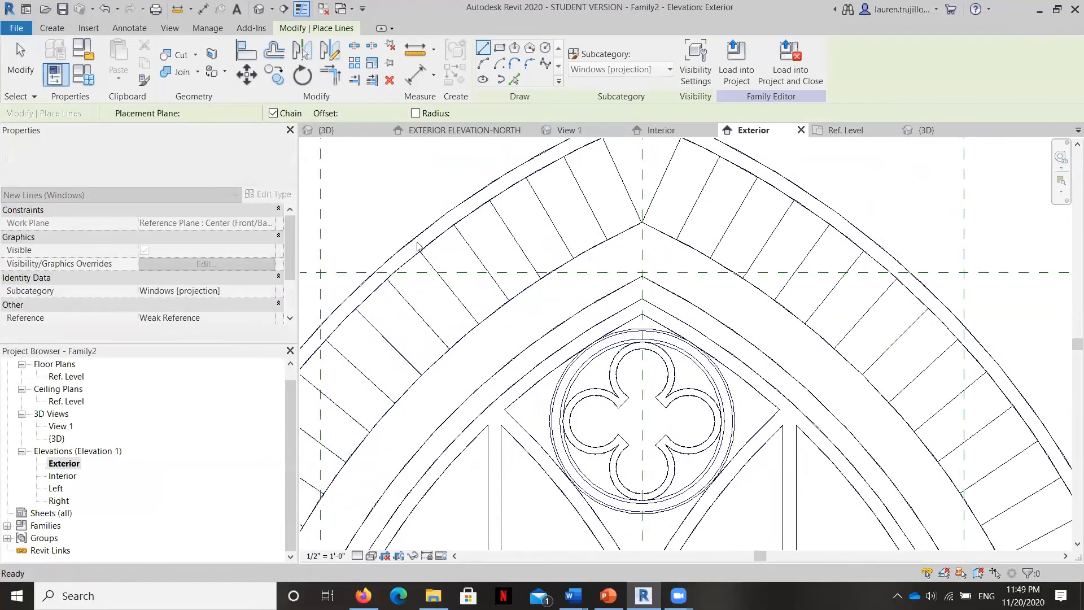
Draw model lines along the ninth, tenth and eleventh brick joints of the arch band's left half
{"action": "left_click", "coordinate": [423, 255]}
{"action": "key", "text": "Escape"}
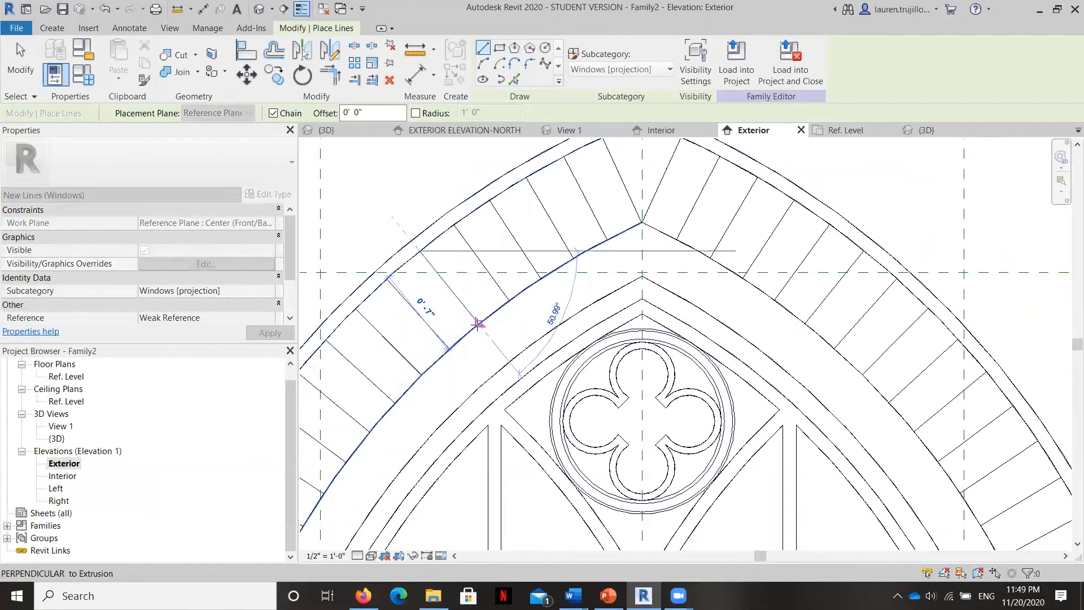
{"action": "key", "text": "Escape"}
{"action": "left_click", "coordinate": [455, 224]}
{"action": "key", "text": "Escape"}
{"action": "left_click", "coordinate": [491, 197]}
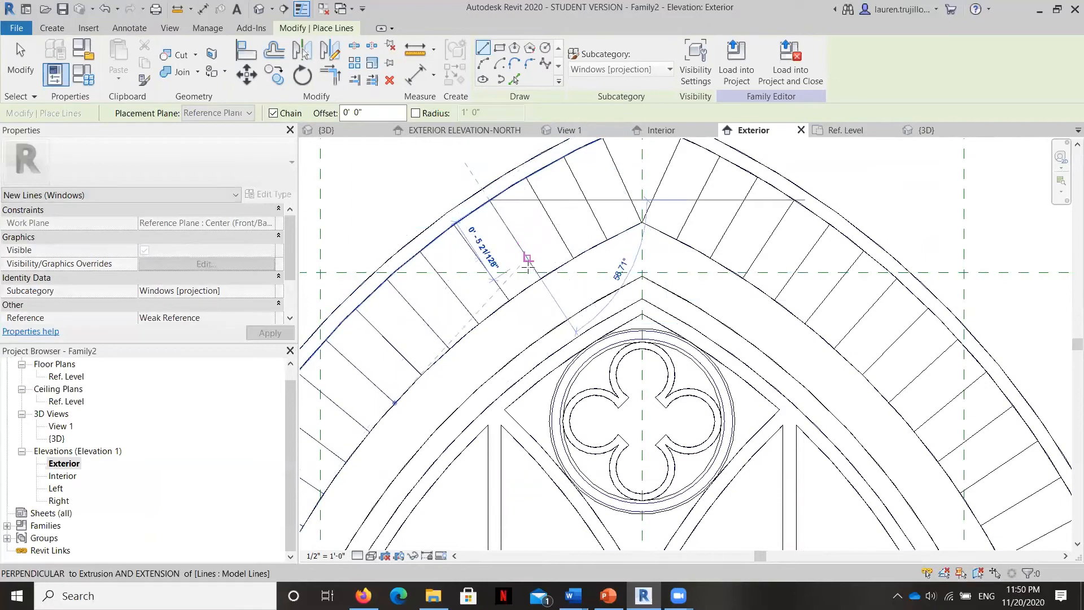
{"action": "left_click", "coordinate": [524, 207]}
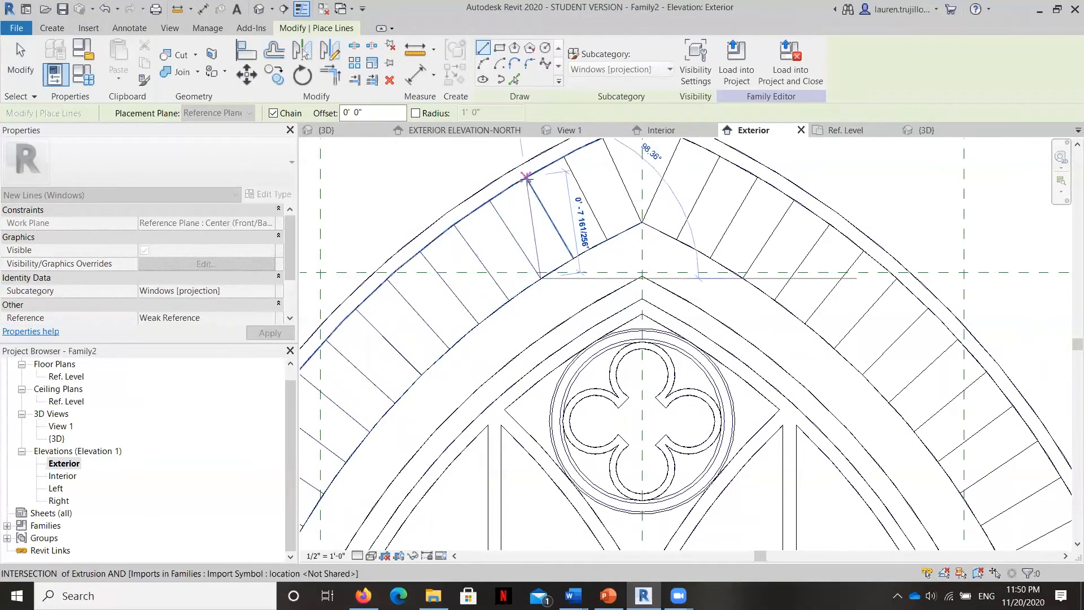
Draw model lines along the twelfth and thirteenth brick joints, just left of the arch band's apex
{"action": "left_click", "coordinate": [526, 177]}
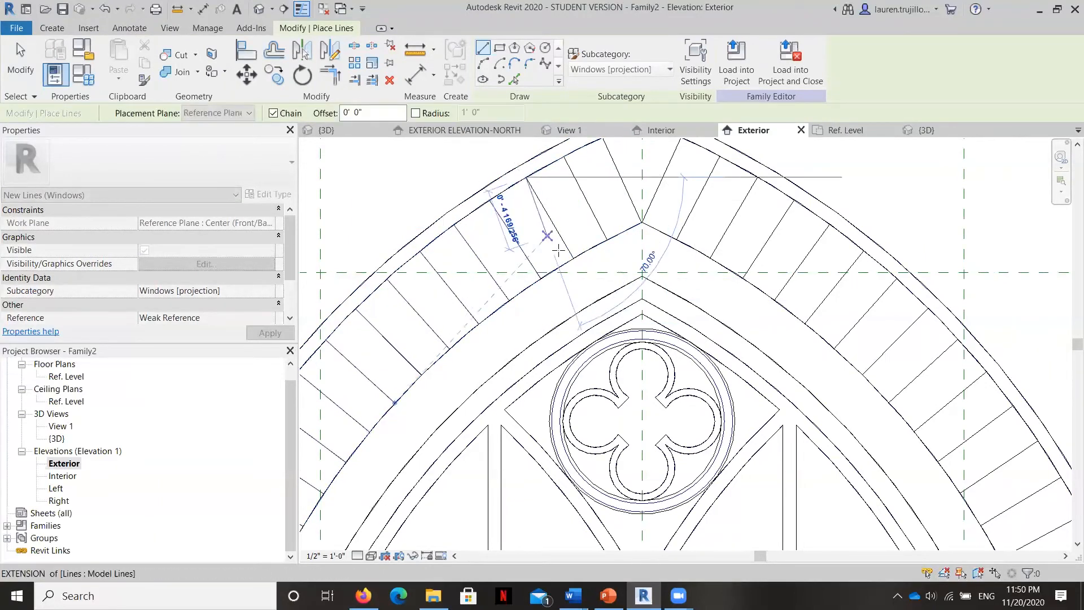
{"action": "left_click", "coordinate": [526, 176]}
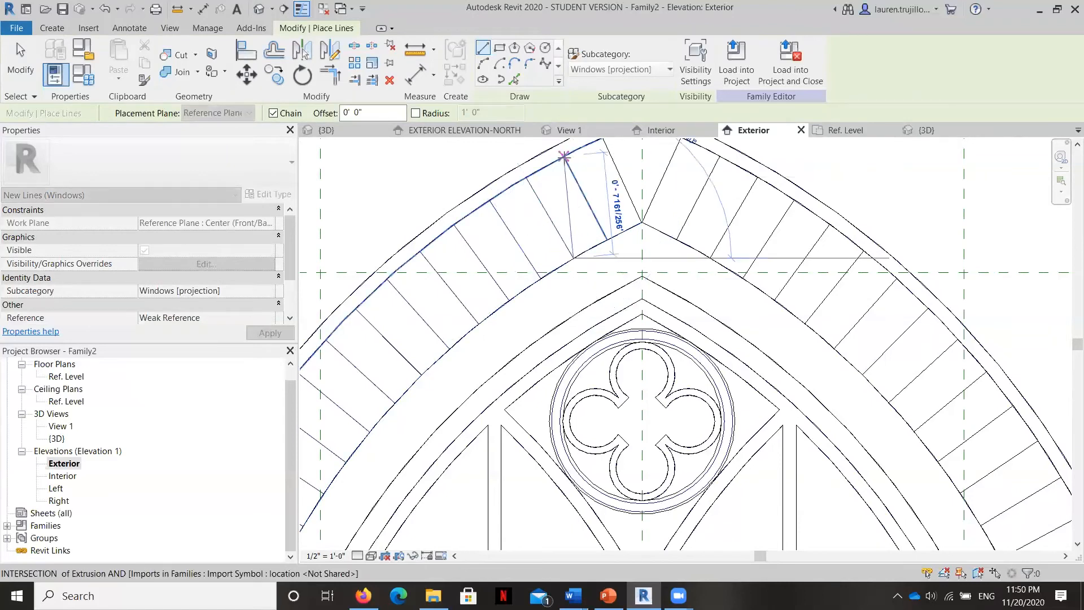
{"action": "key", "text": "Escape"}
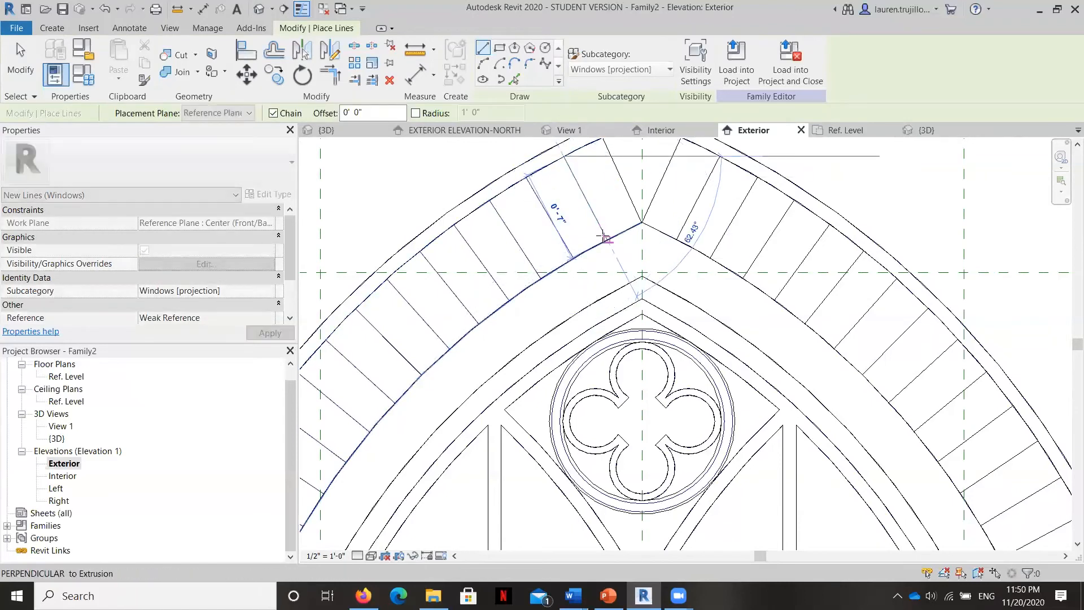
{"action": "left_click", "coordinate": [608, 239]}
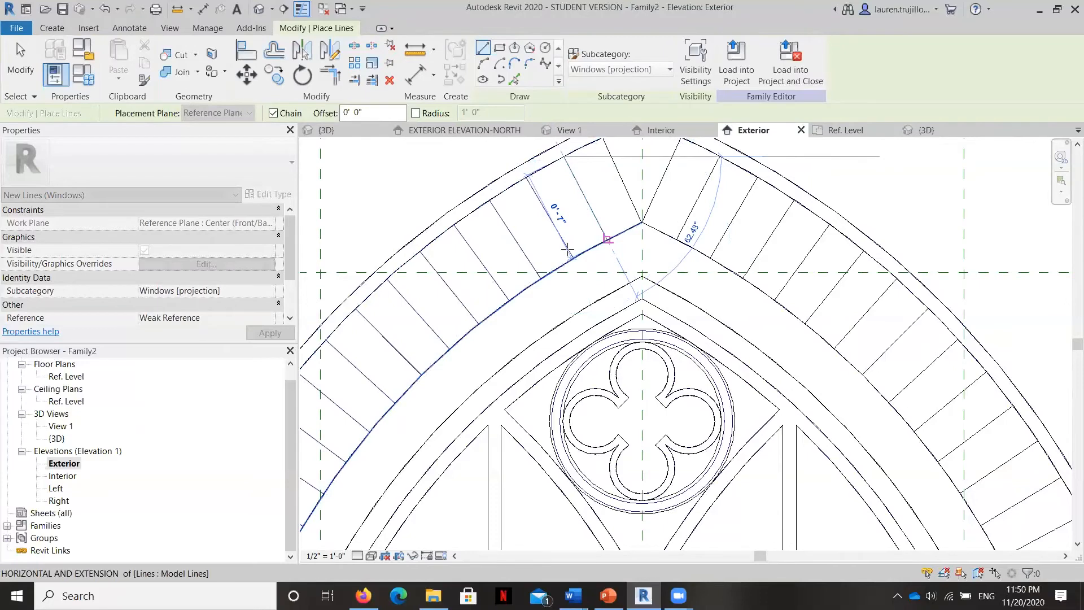
Trace the last left brick joint down to the inner apex and draw a vertical model line between the band's outer and inner apexes
{"action": "scroll", "coordinate": [574, 238], "scroll_direction": "down", "scroll_amount": 2}
{"action": "scroll", "coordinate": [598, 162], "scroll_direction": "up", "scroll_amount": 3}
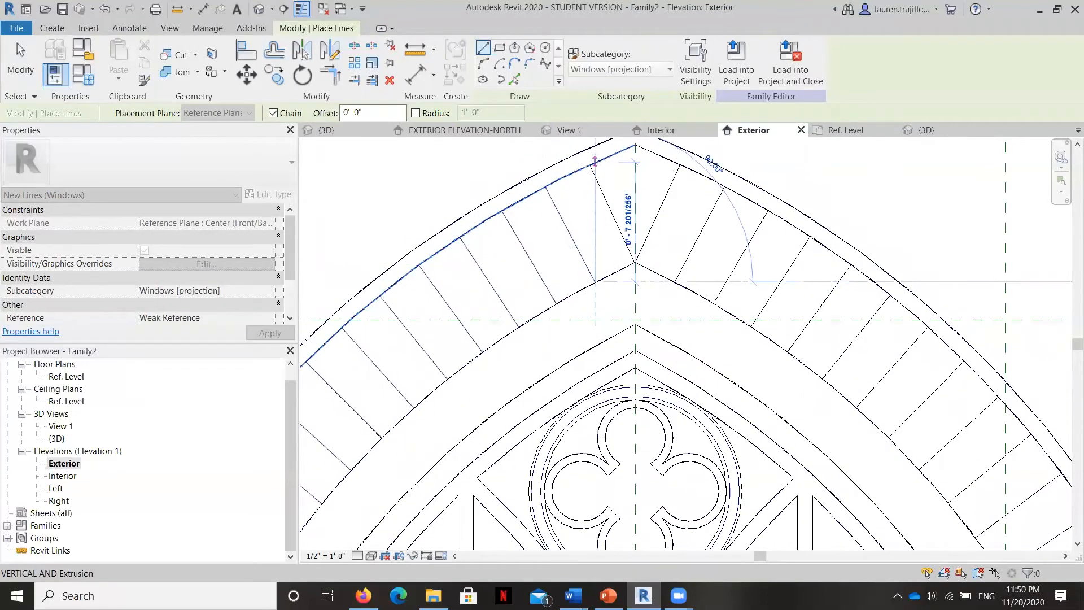
{"action": "scroll", "coordinate": [590, 164], "scroll_direction": "up", "scroll_amount": 2}
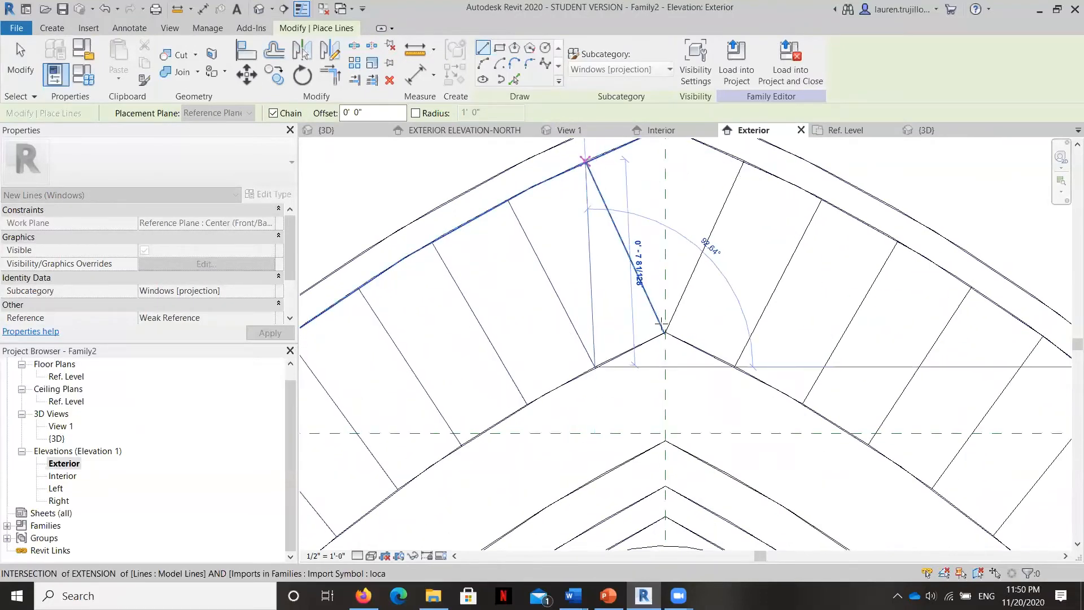
{"action": "left_click", "coordinate": [587, 162]}
{"action": "left_click", "coordinate": [665, 333]}
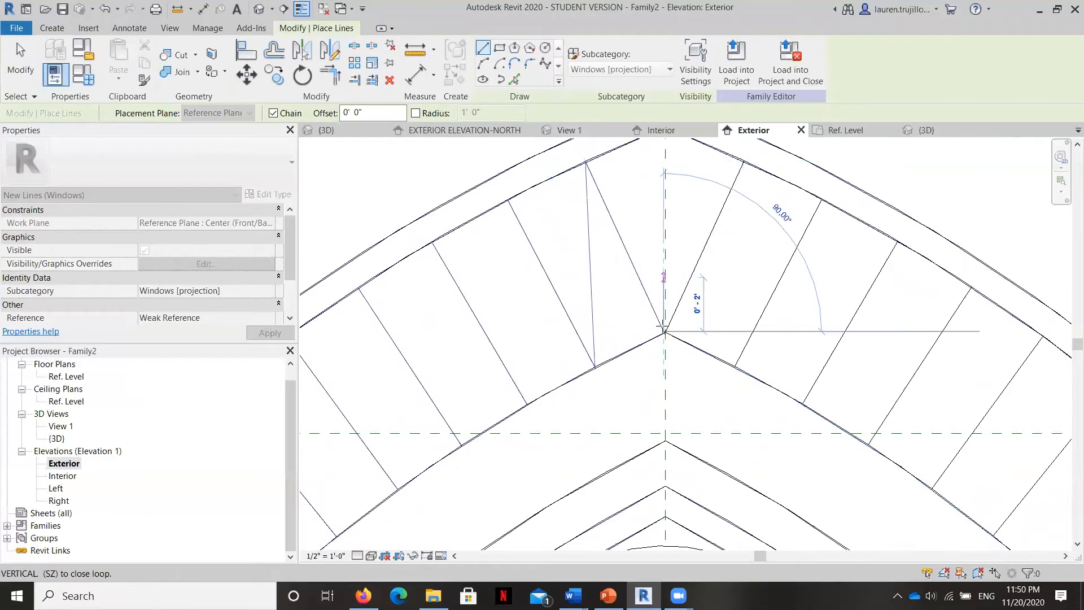
{"action": "scroll", "coordinate": [654, 305], "scroll_direction": "down", "scroll_amount": 2}
{"action": "key", "text": "Escape"}
{"action": "left_click", "coordinate": [665, 205]}
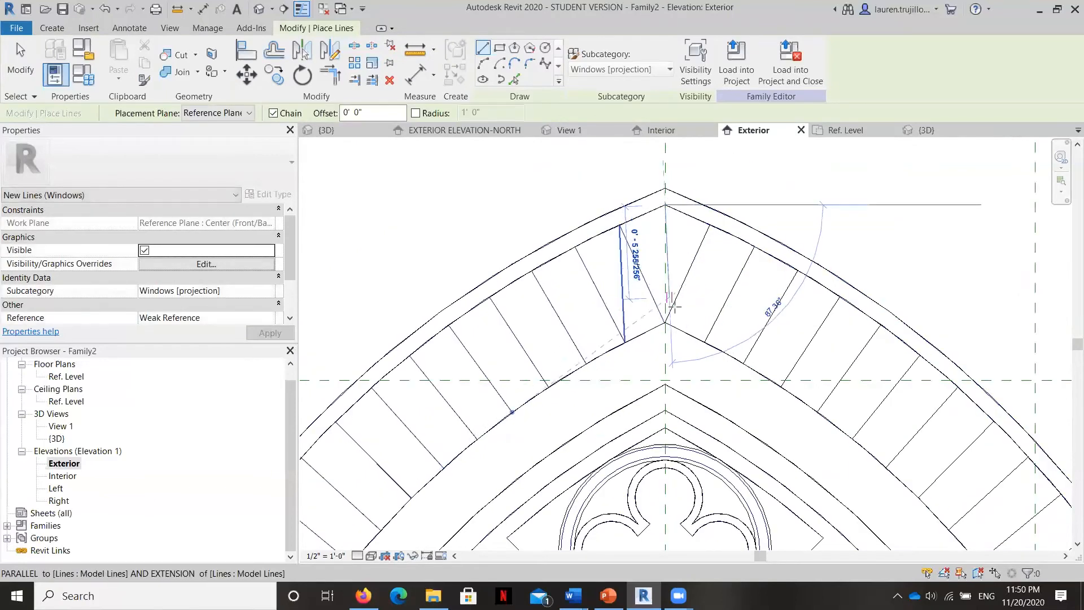
{"action": "left_click", "coordinate": [665, 322]}
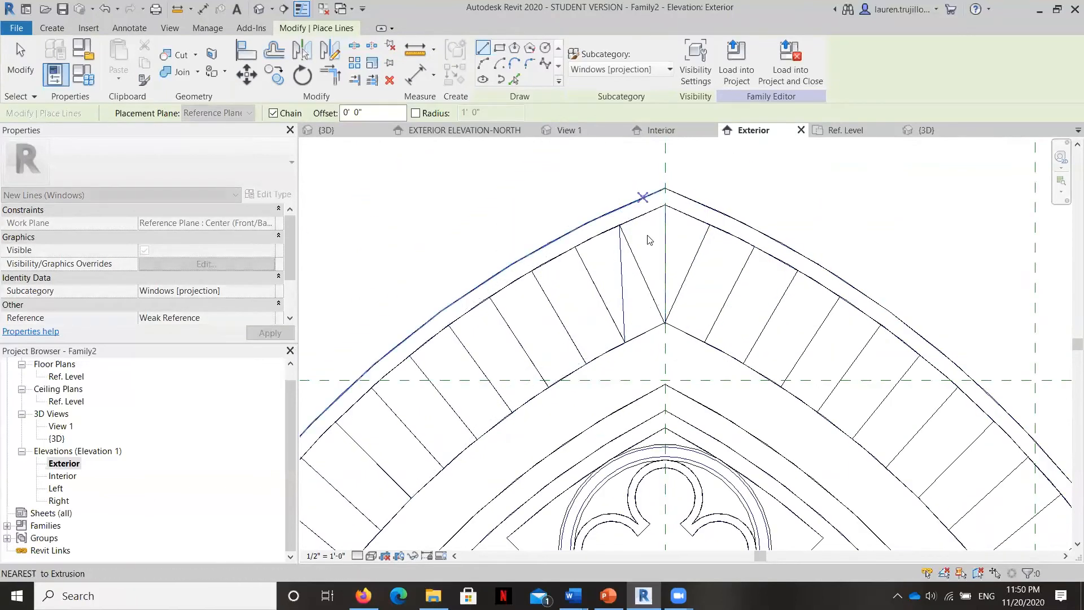
{"action": "key", "text": "Escape"}
{"action": "key", "text": "Escape"}
Delete the stray model line connecting the last two brick joints left of the apex
{"action": "scroll", "coordinate": [653, 237], "scroll_direction": "down", "scroll_amount": 2}
{"action": "left_click", "coordinate": [642, 254]}
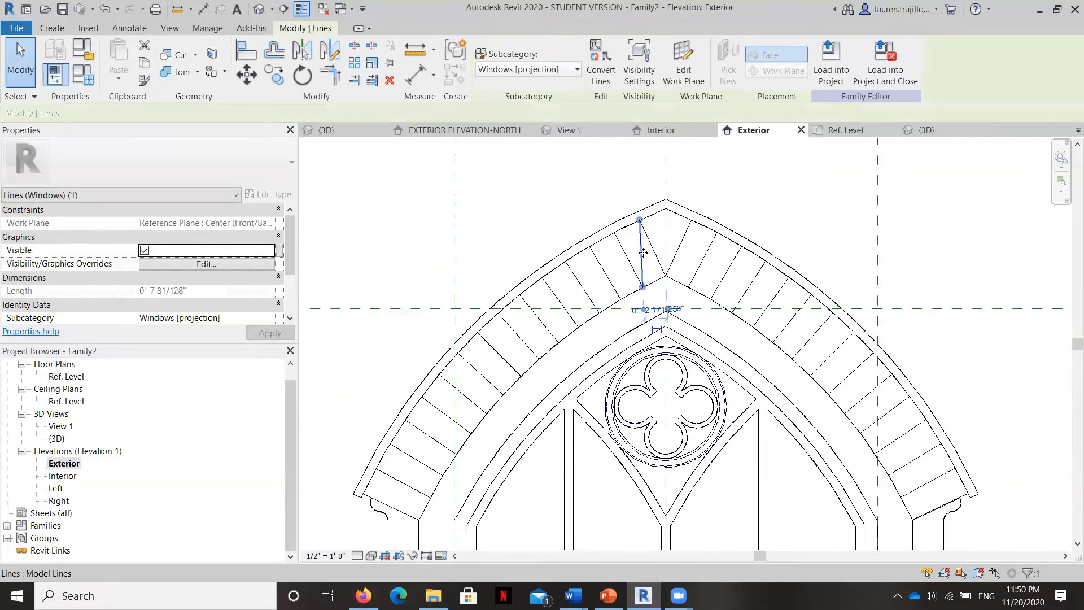
{"action": "key", "text": "Delete"}
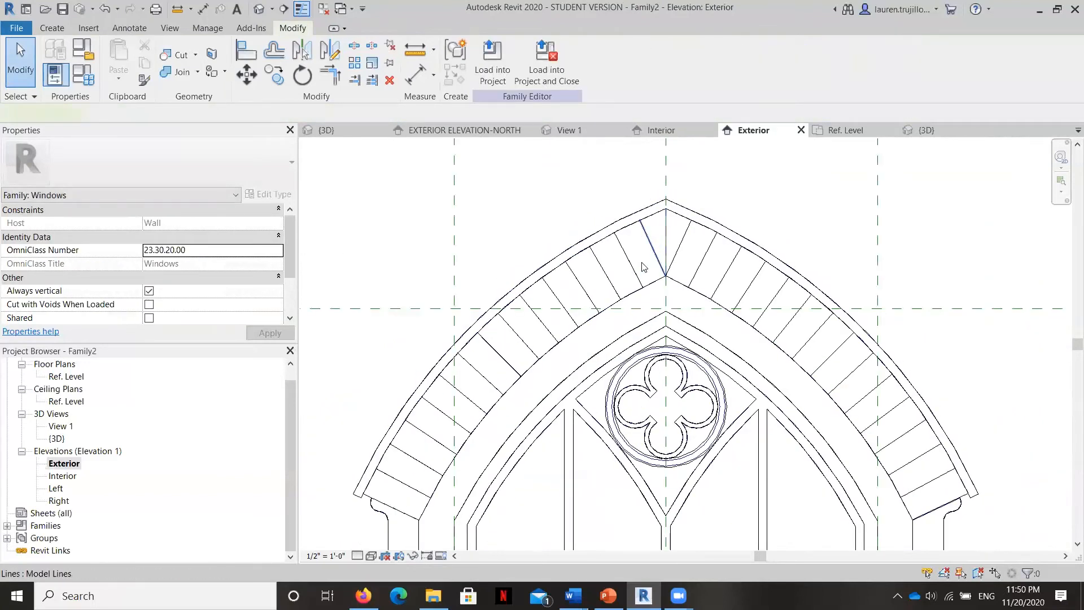
Mirror a copy of the fourteen slanted brick joint lines from the arch band's left half about the window's vertical centre line
{"action": "left_click", "coordinate": [642, 267]}
{"action": "left_click", "coordinate": [636, 277], "text": "ctrl"}
{"action": "left_click", "coordinate": [615, 290], "text": "ctrl"}
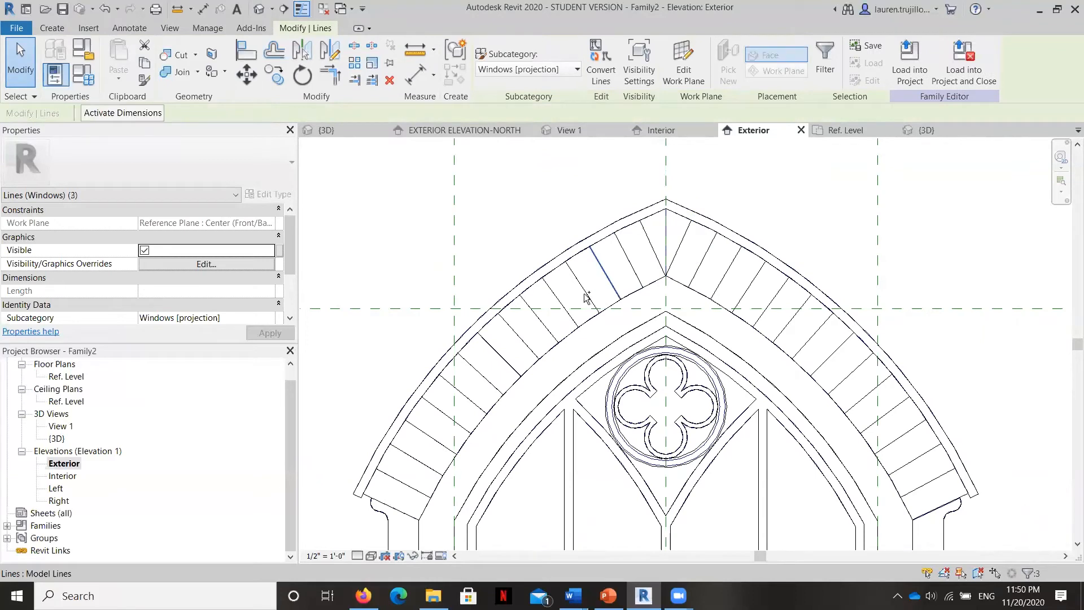
{"action": "left_click", "coordinate": [590, 293], "text": "ctrl"}
{"action": "left_click", "coordinate": [566, 307], "text": "ctrl"}
{"action": "left_click", "coordinate": [539, 317], "text": "ctrl"}
{"action": "left_click", "coordinate": [517, 336], "text": "ctrl"}
{"action": "left_click", "coordinate": [483, 375], "text": "ctrl"}
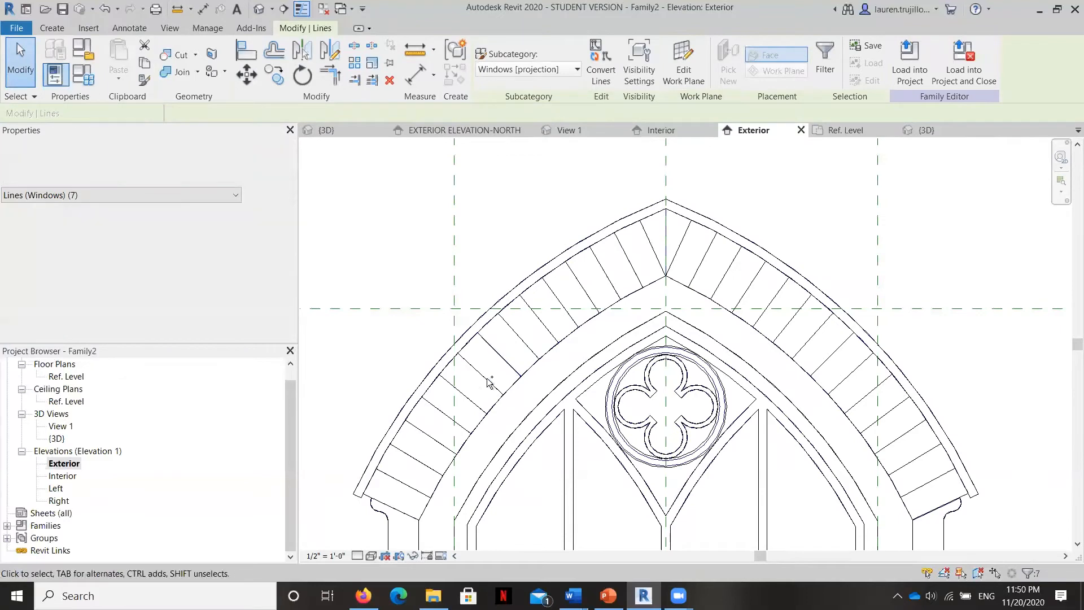
{"action": "left_click", "coordinate": [464, 395], "text": "ctrl"}
{"action": "left_click", "coordinate": [436, 417], "text": "ctrl"}
{"action": "left_click", "coordinate": [419, 430], "text": "ctrl"}
{"action": "left_click", "coordinate": [410, 456], "text": "ctrl"}
{"action": "left_click", "coordinate": [411, 456], "text": "ctrl"}
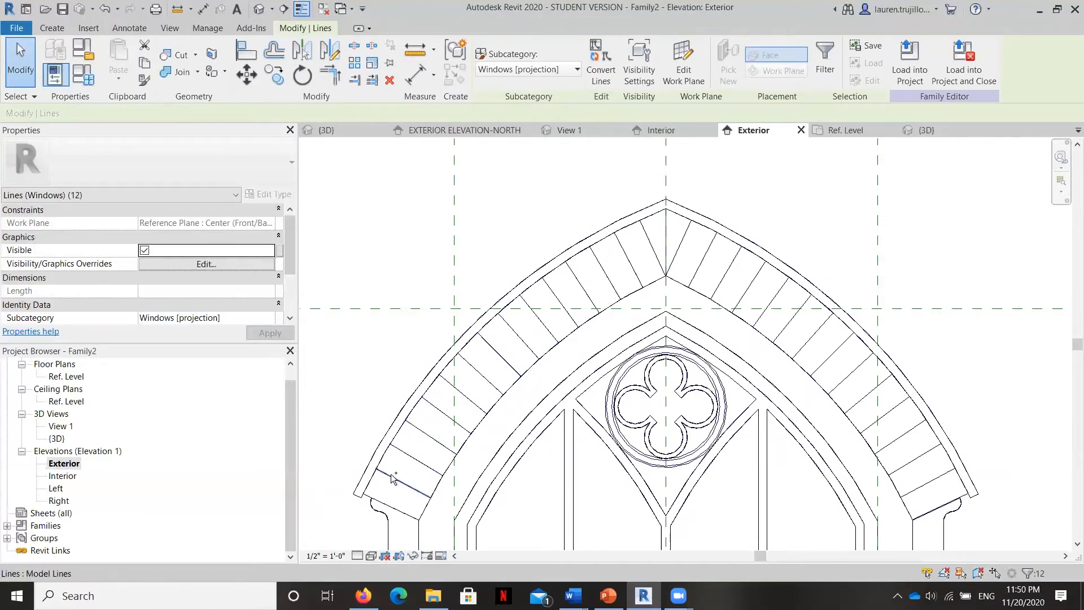
{"action": "left_click", "coordinate": [391, 476], "text": "ctrl"}
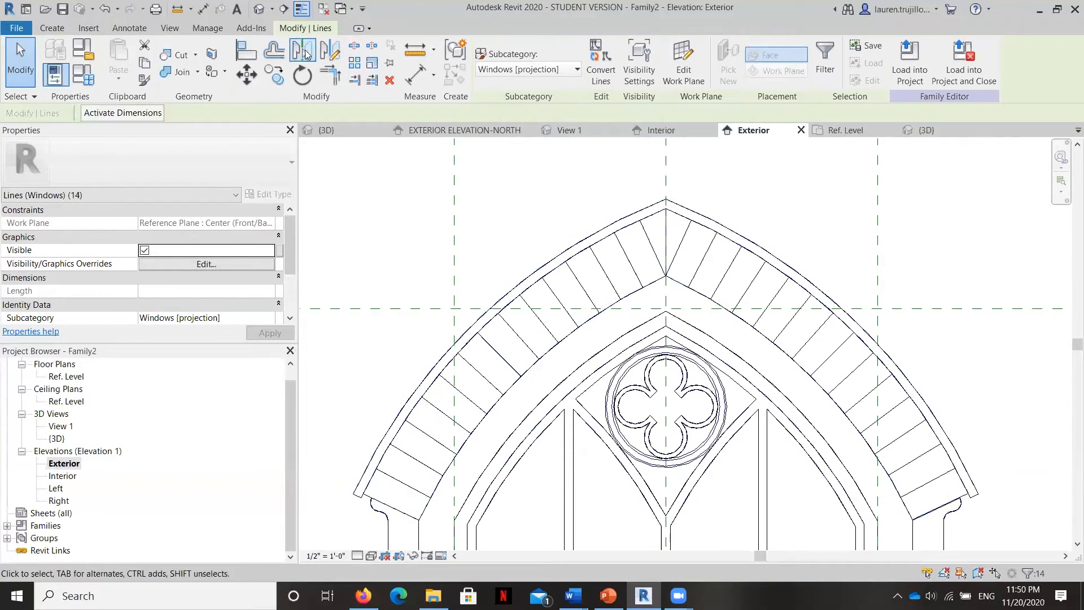
{"action": "left_click", "coordinate": [304, 52]}
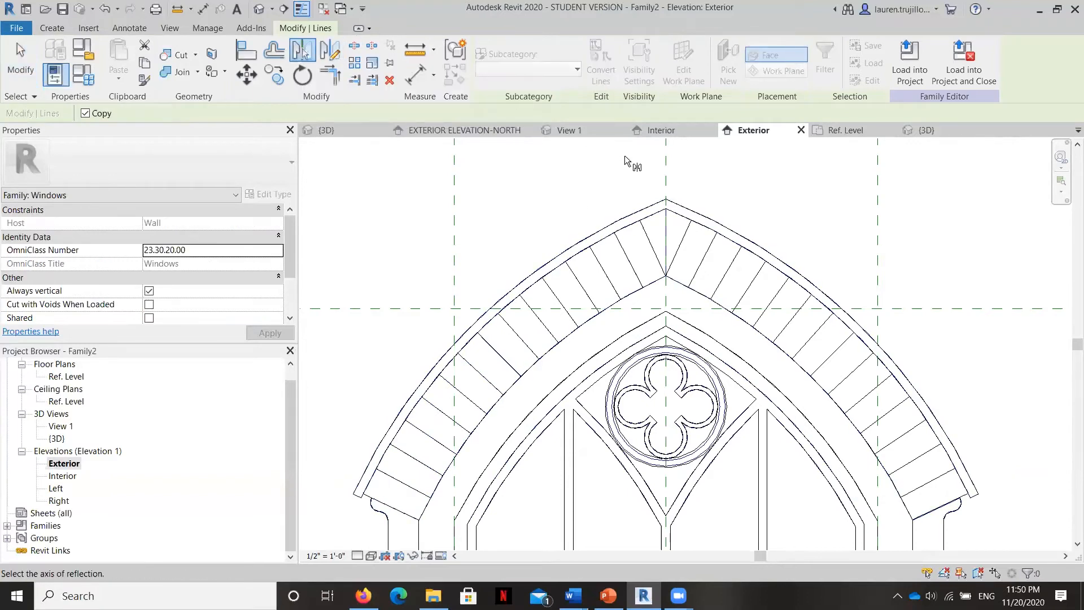
{"action": "left_click", "coordinate": [666, 218]}
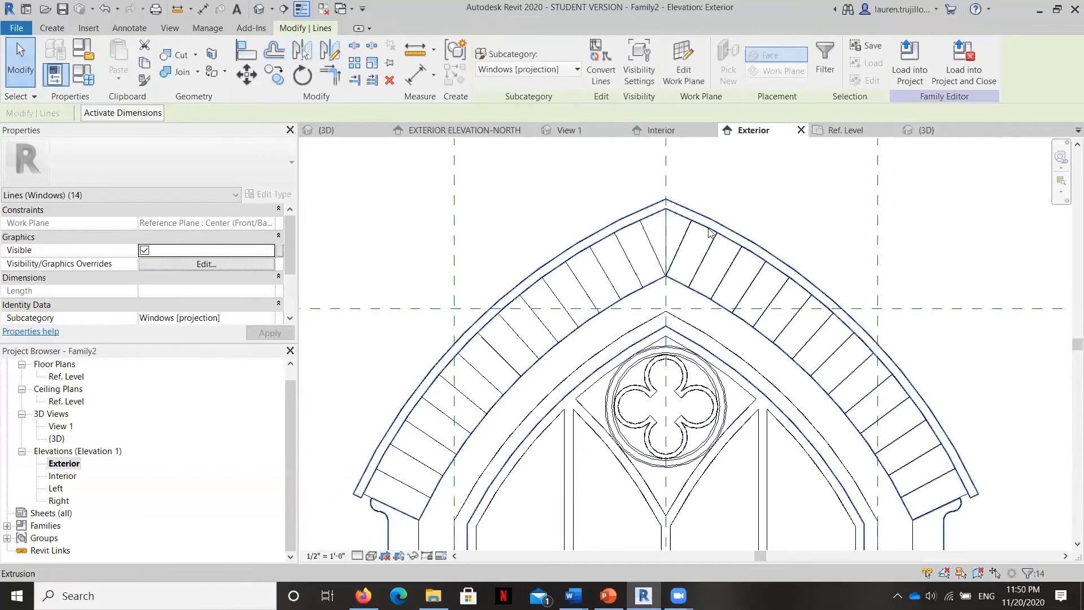
{"action": "scroll", "coordinate": [316, 170], "scroll_direction": "down", "scroll_amount": 3}
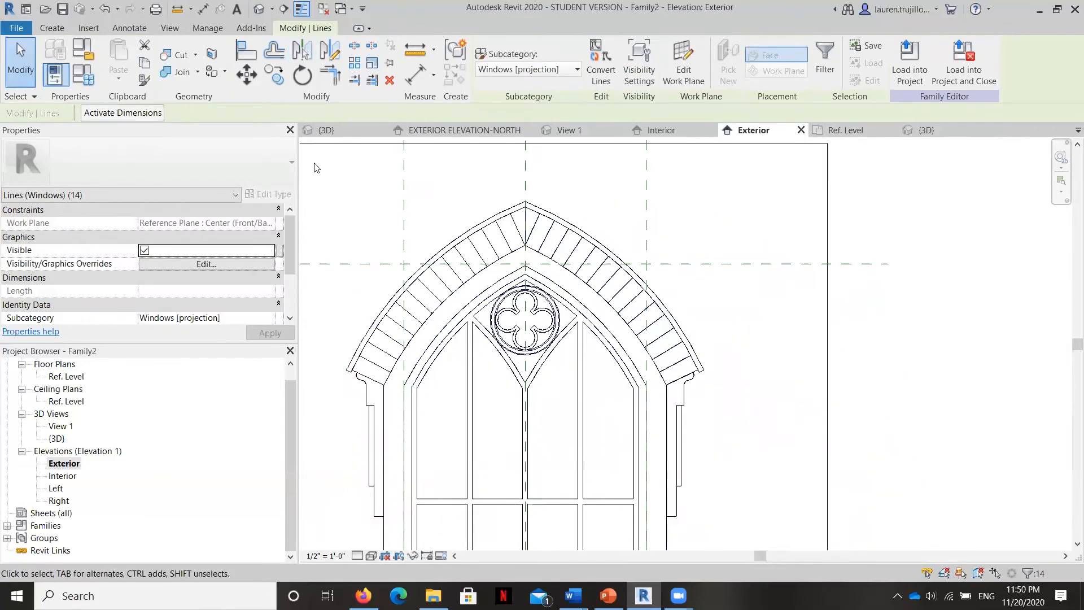
Inspect the window family in the default 3D view and return to its Exterior elevation
{"action": "left_click", "coordinate": [170, 29]}
{"action": "left_click", "coordinate": [128, 62]}
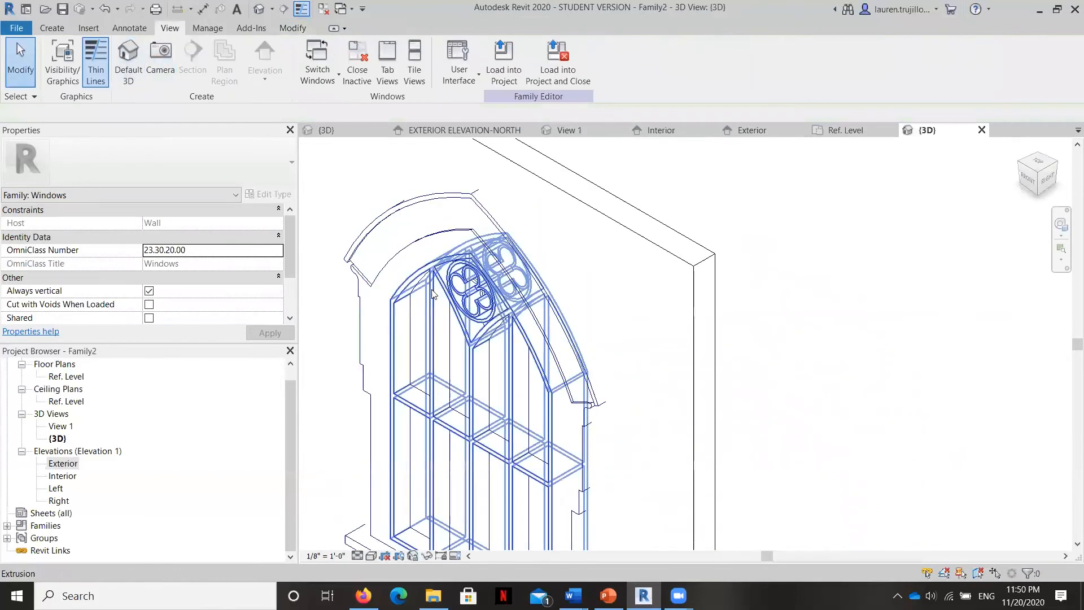
{"action": "scroll", "coordinate": [497, 206], "scroll_direction": "down", "scroll_amount": 3}
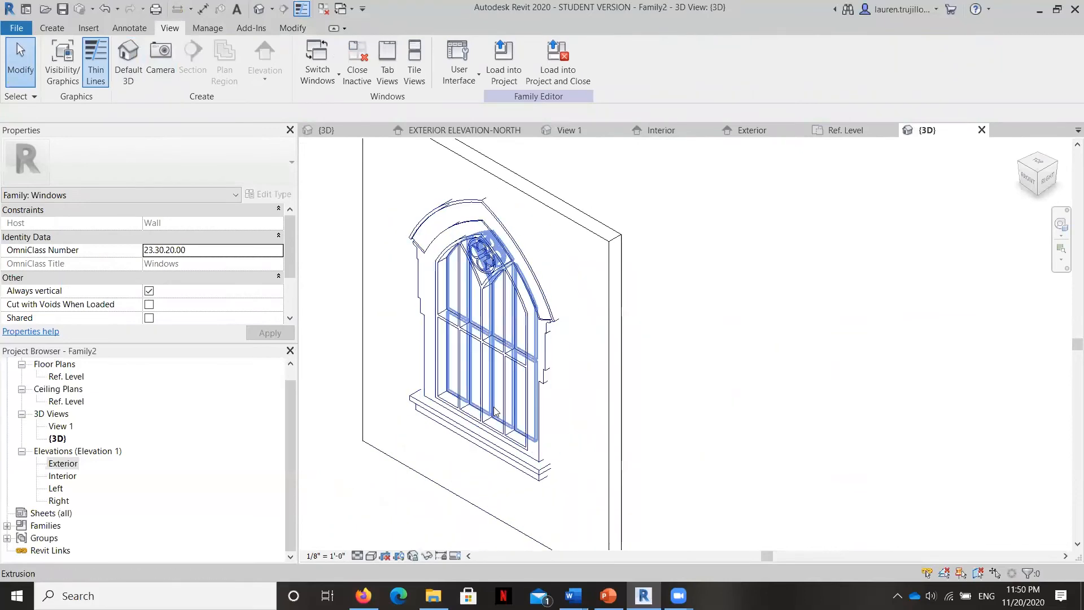
{"action": "scroll", "coordinate": [455, 214], "scroll_direction": "up", "scroll_amount": 3}
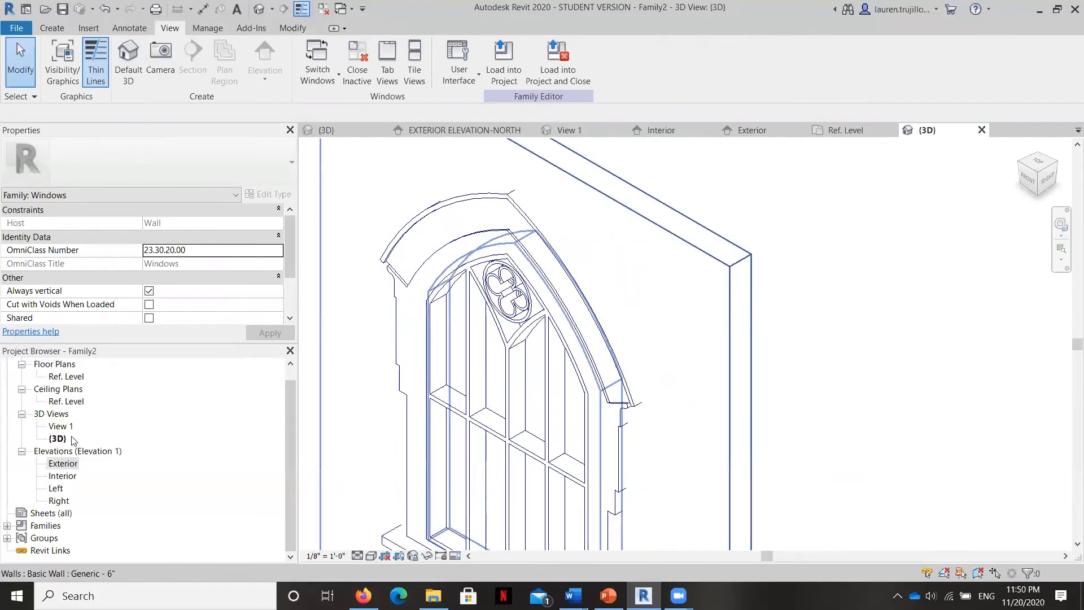
{"action": "double_click", "coordinate": [63, 477]}
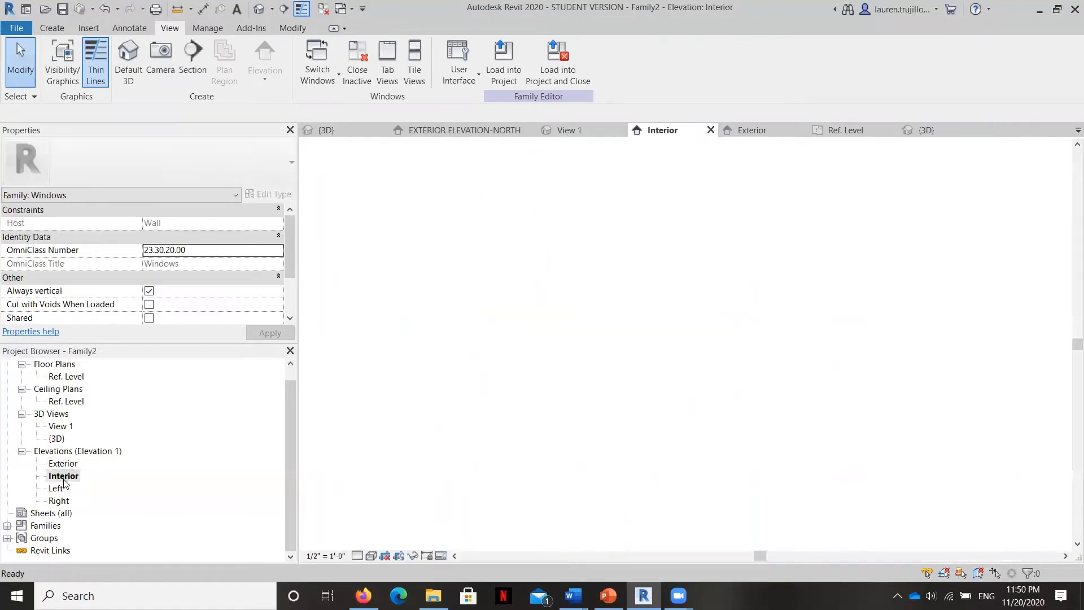
{"action": "double_click", "coordinate": [63, 462]}
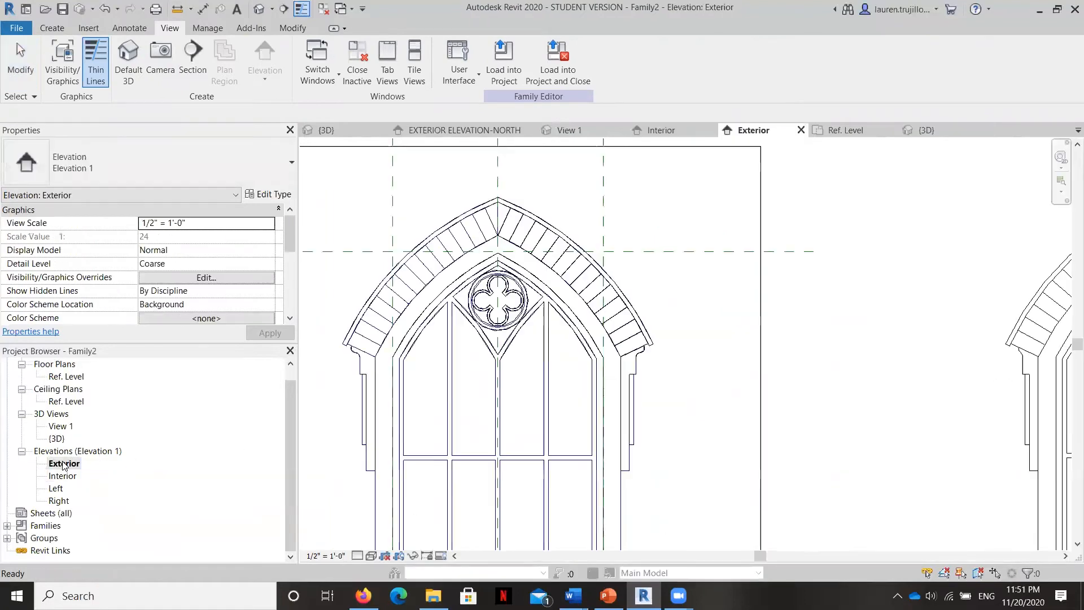
Delete the imported Brownstone_for Windows.dwg drawing from the family's Exterior elevation
{"action": "scroll", "coordinate": [570, 279], "scroll_direction": "down", "scroll_amount": 3}
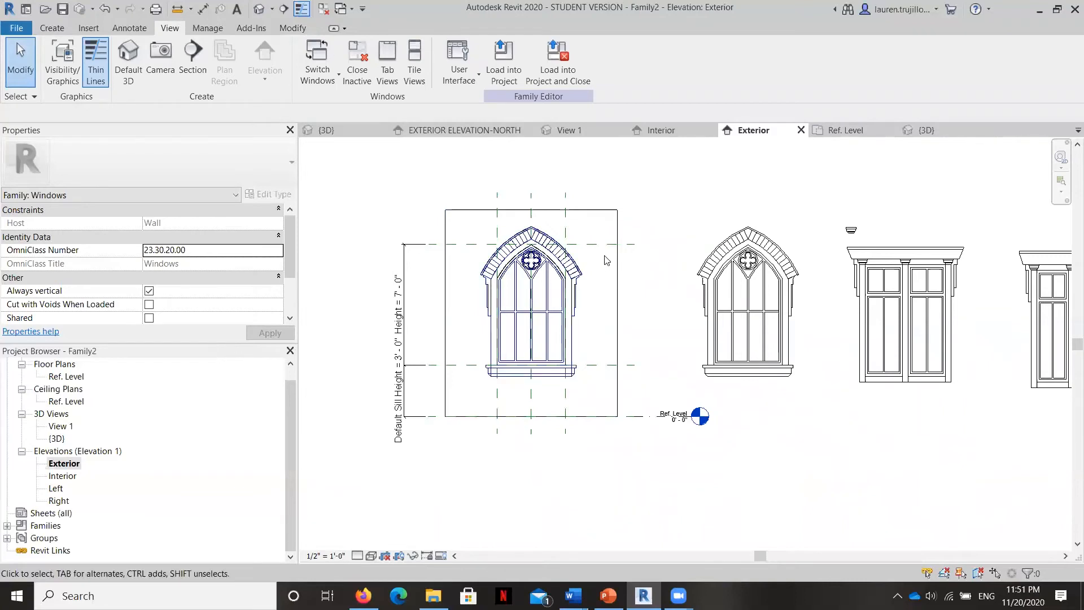
{"action": "scroll", "coordinate": [608, 253], "scroll_direction": "up", "scroll_amount": 2}
{"action": "scroll", "coordinate": [640, 230], "scroll_direction": "down", "scroll_amount": 2}
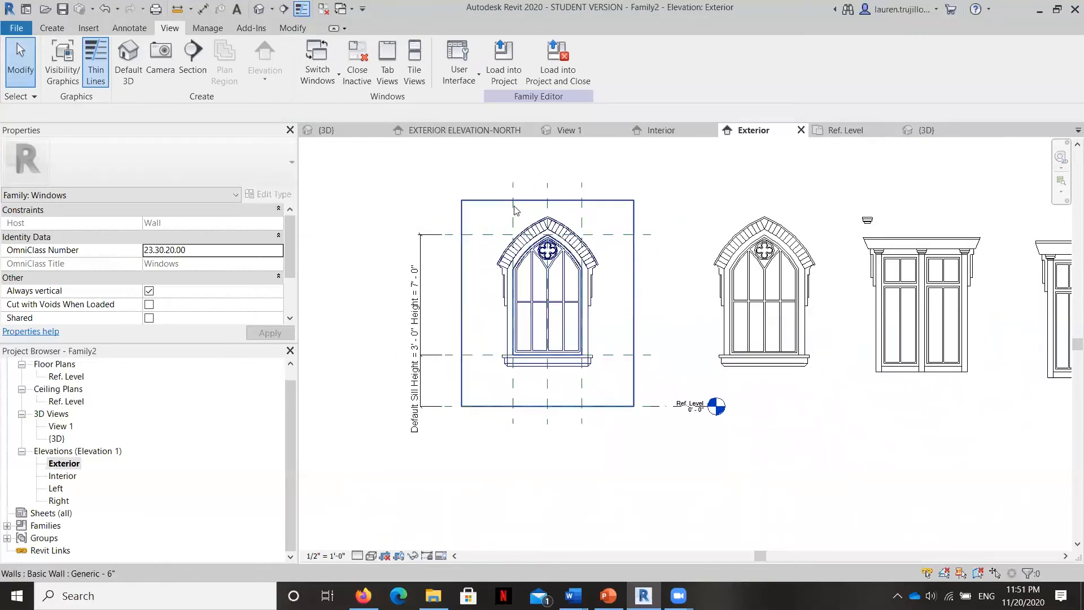
{"action": "scroll", "coordinate": [512, 207], "scroll_direction": "up", "scroll_amount": 2}
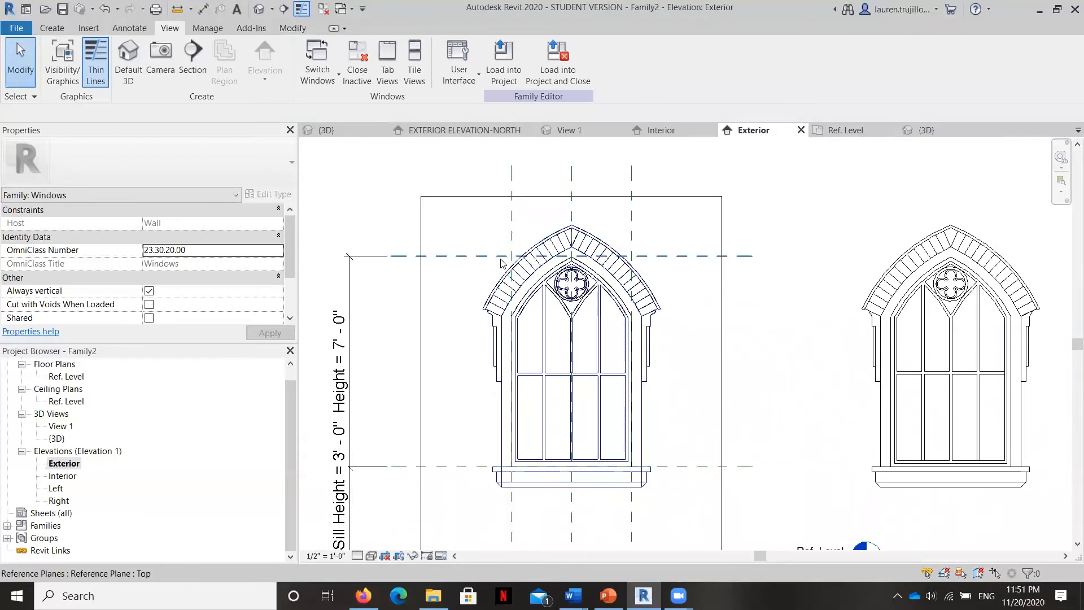
{"action": "scroll", "coordinate": [479, 269], "scroll_direction": "down", "scroll_amount": 2}
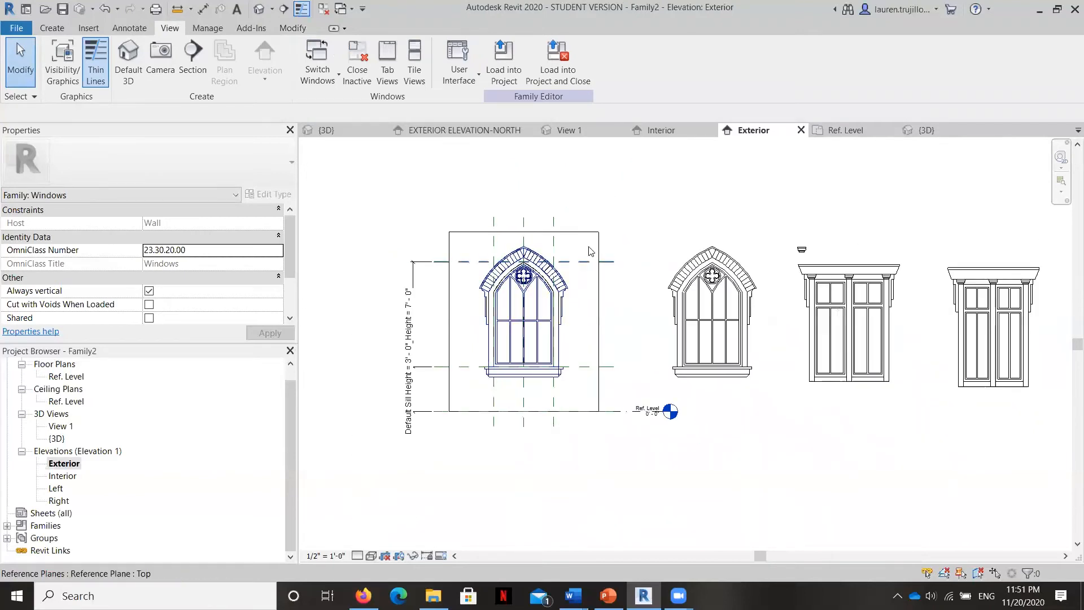
{"action": "scroll", "coordinate": [601, 251], "scroll_direction": "up", "scroll_amount": 2}
{"action": "scroll", "coordinate": [472, 218], "scroll_direction": "down", "scroll_amount": 3}
{"action": "middle_click_drag", "start_coordinate": [581, 252], "coordinate": [534, 255]}
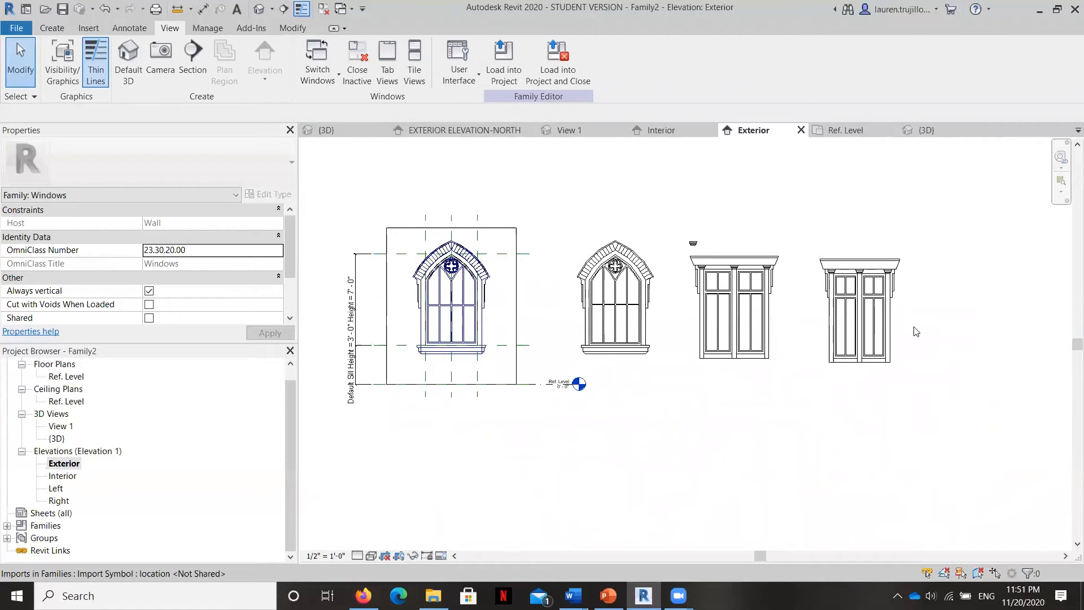
{"action": "left_click_drag", "start_coordinate": [954, 396], "coordinate": [851, 292]}
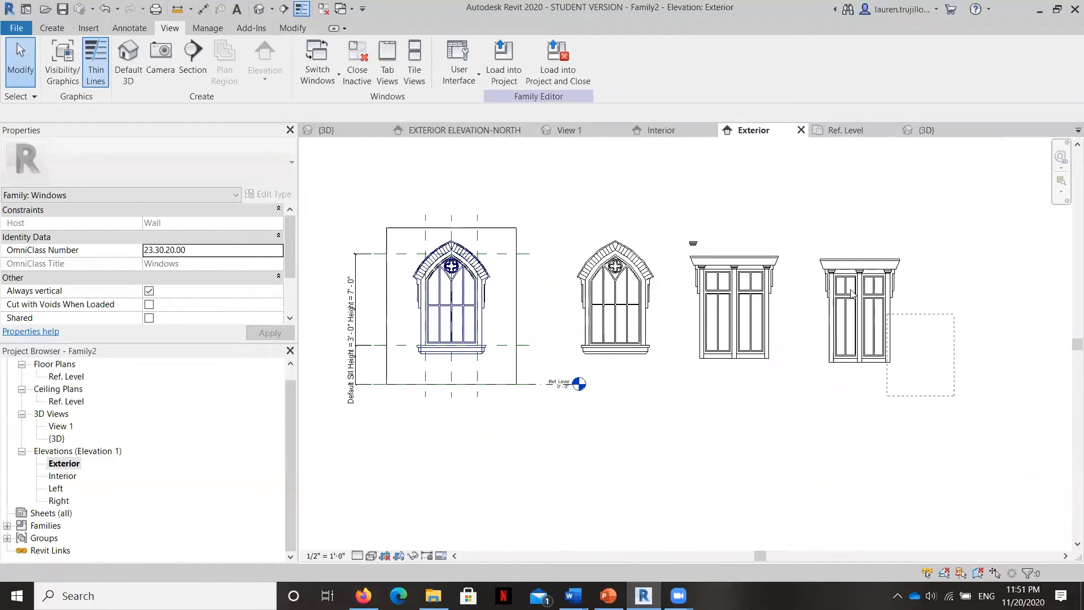
{"action": "left_click_drag", "start_coordinate": [595, 199], "coordinate": [595, 199]}
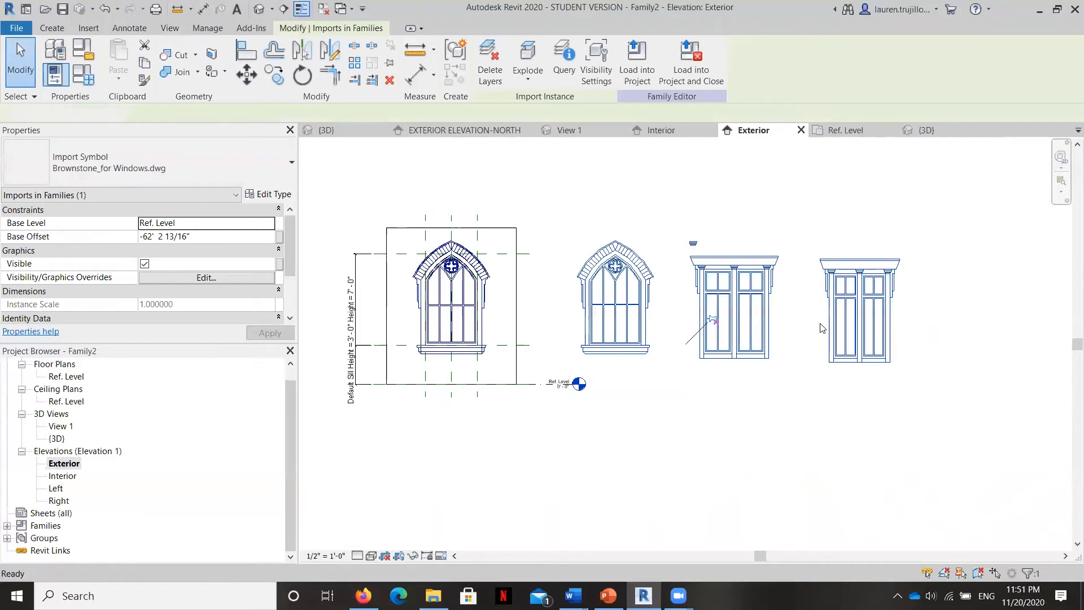
{"action": "key", "text": "Delete"}
{"action": "scroll", "coordinate": [447, 249], "scroll_direction": "up", "scroll_amount": 3}
{"action": "scroll", "coordinate": [490, 263], "scroll_direction": "up", "scroll_amount": 2}
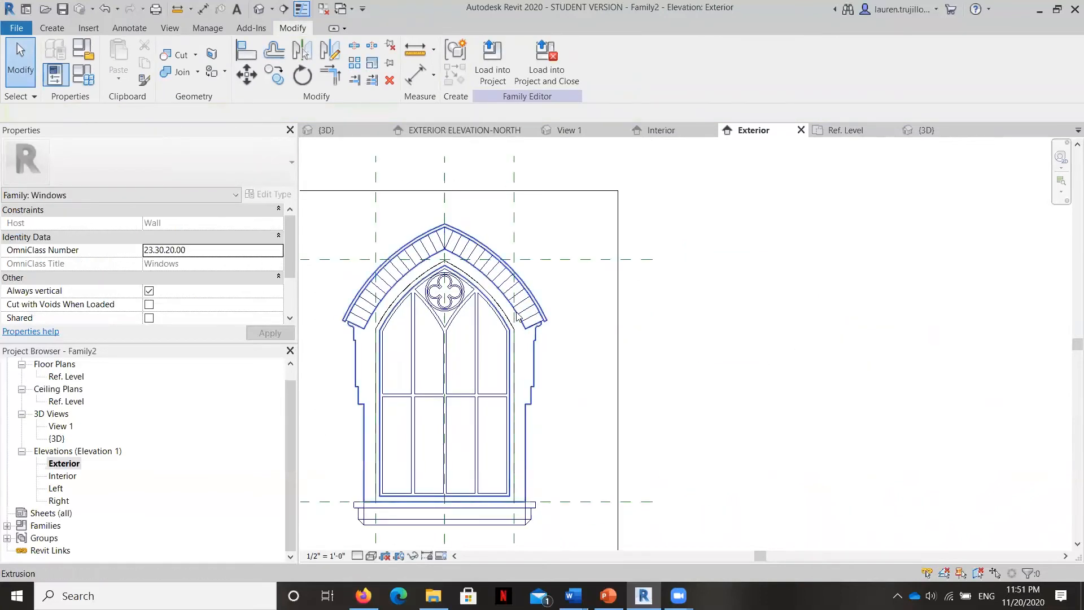
{"action": "scroll", "coordinate": [542, 282], "scroll_direction": "down", "scroll_amount": 2}
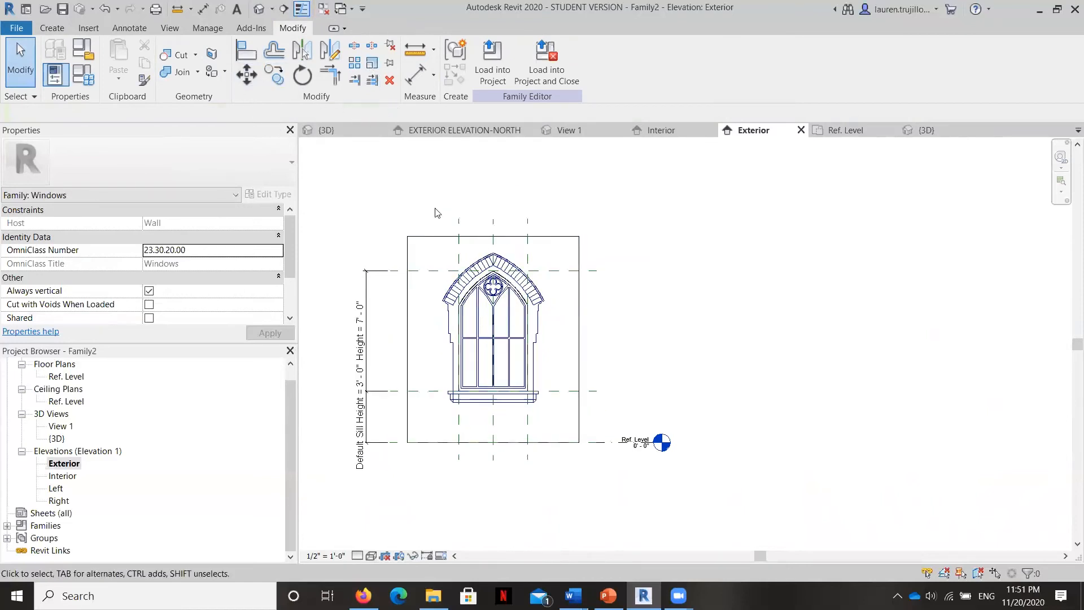
Save the family as "Gothic Window with Pointed Arch" in the Revit folder inside Module 6 Media Files
{"action": "key", "text": "ctrl+s"}
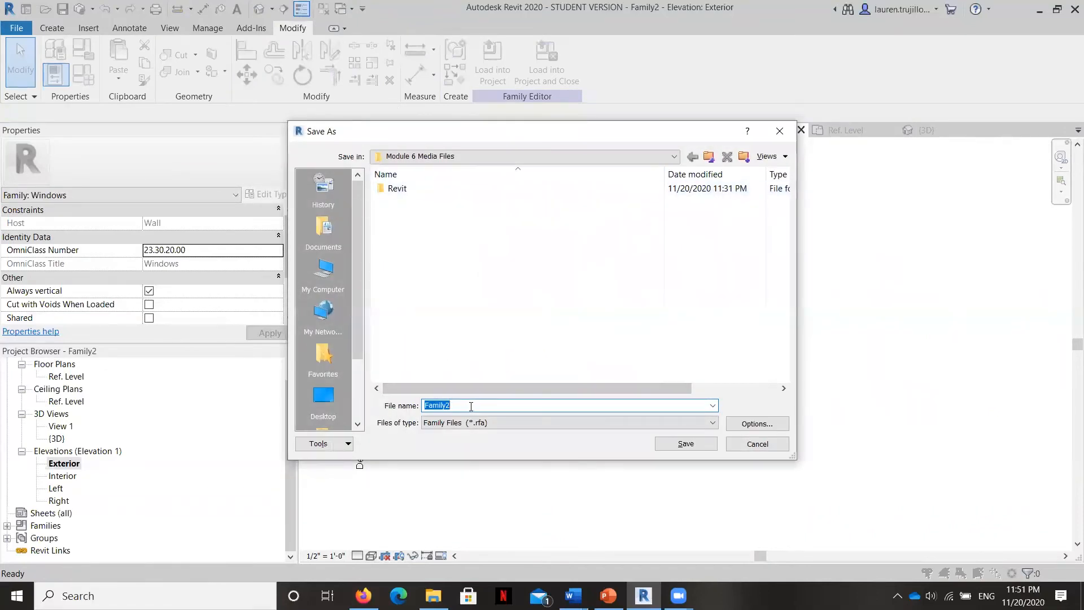
{"action": "key", "text": "Caps_Lock"}
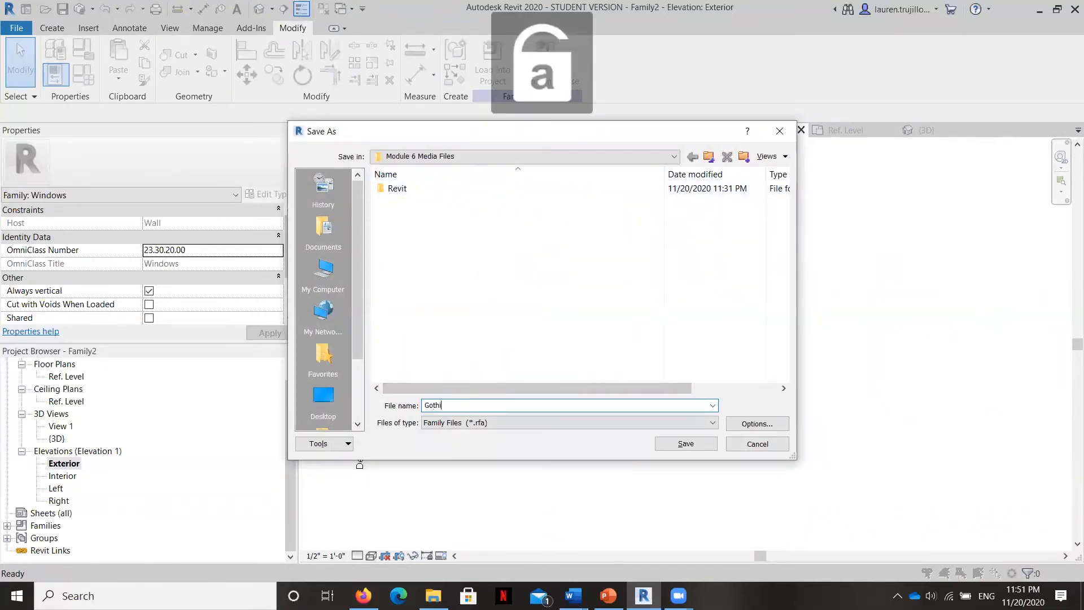
{"action": "key", "text": "Caps_Lock"}
{"action": "key", "text": "BackSpace"}
{"action": "key", "text": "BackSpace"}
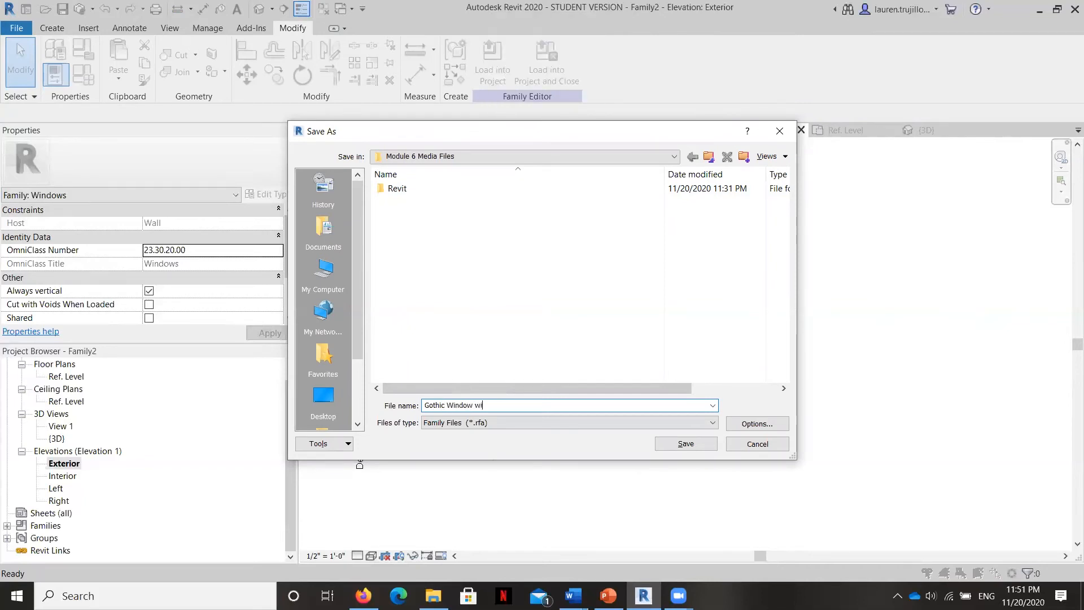
{"action": "key", "text": "Caps_Lock"}
{"action": "type", "text": "Poi"}
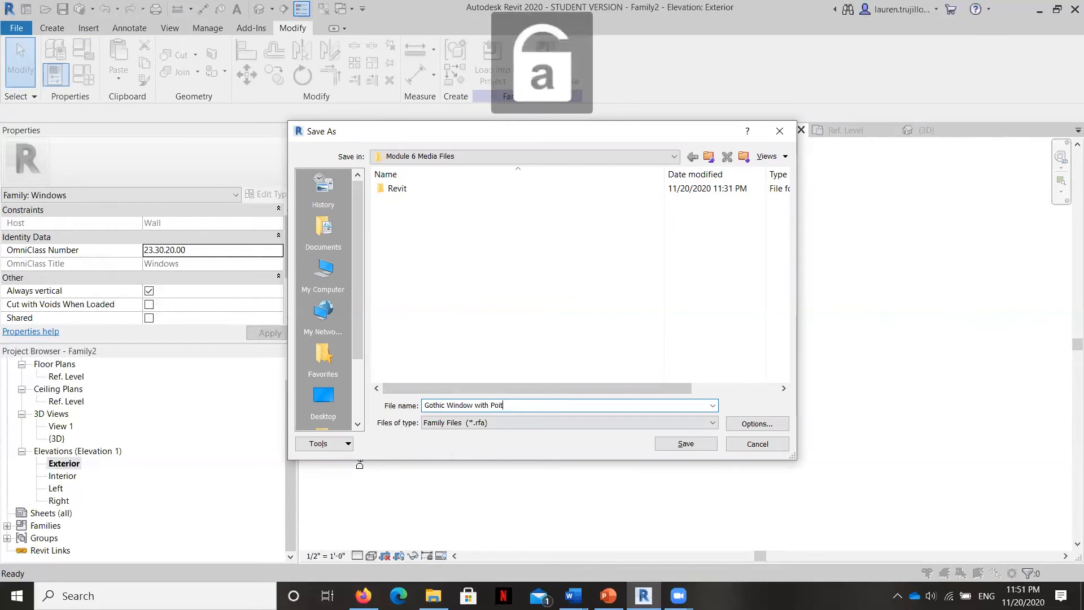
{"action": "type", "text": "nted"}
{"action": "key", "text": "Caps_Lock"}
{"action": "type", "text": "A"}
{"action": "key", "text": "Caps_Lock"}
{"action": "type", "text": "rch"}
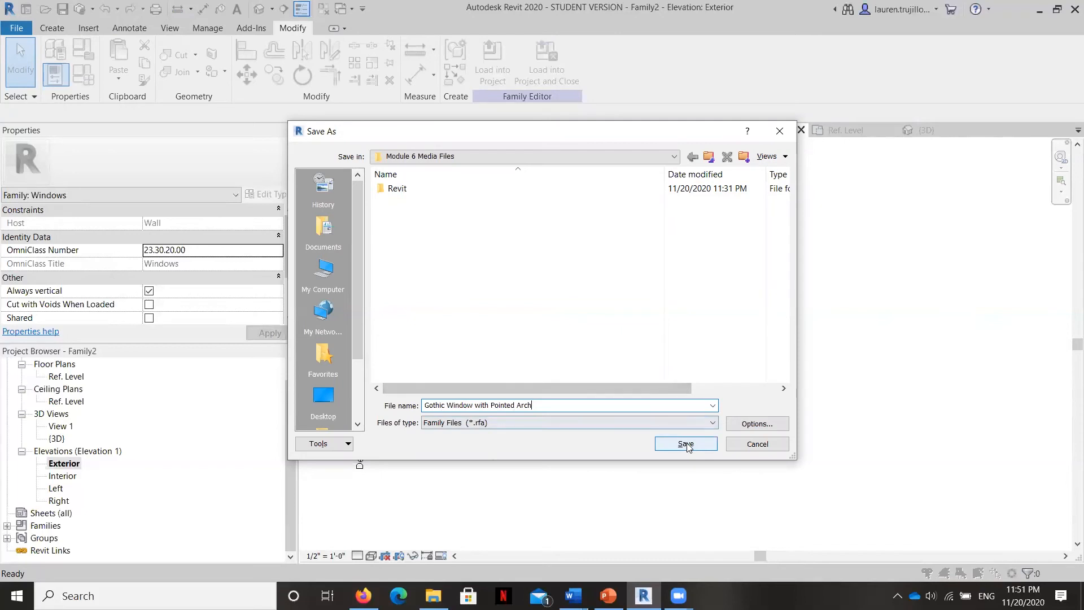
{"action": "double_click", "coordinate": [398, 188]}
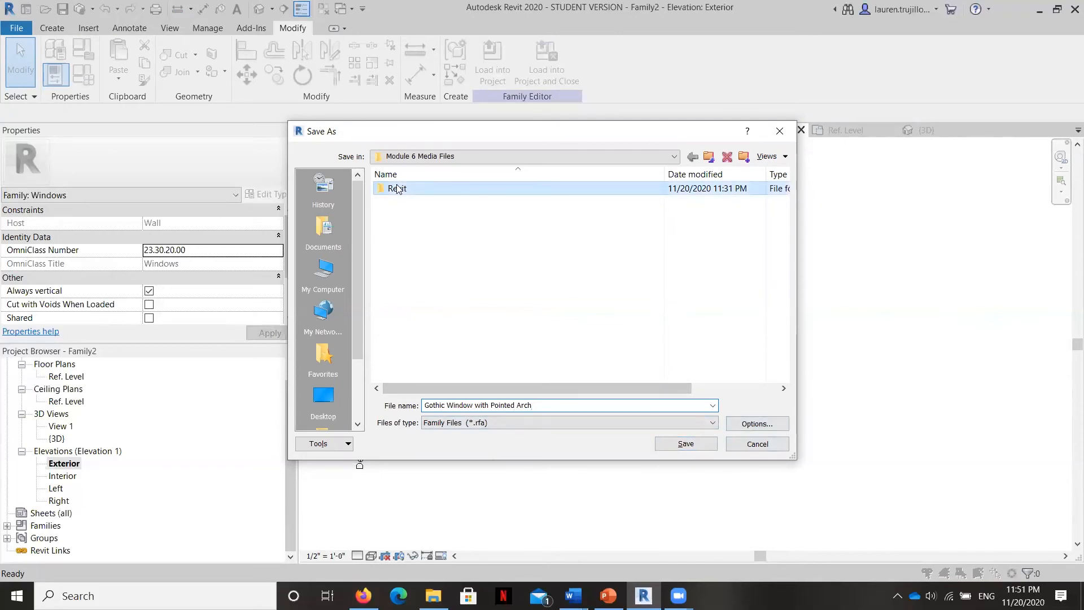
{"action": "left_click", "coordinate": [685, 444]}
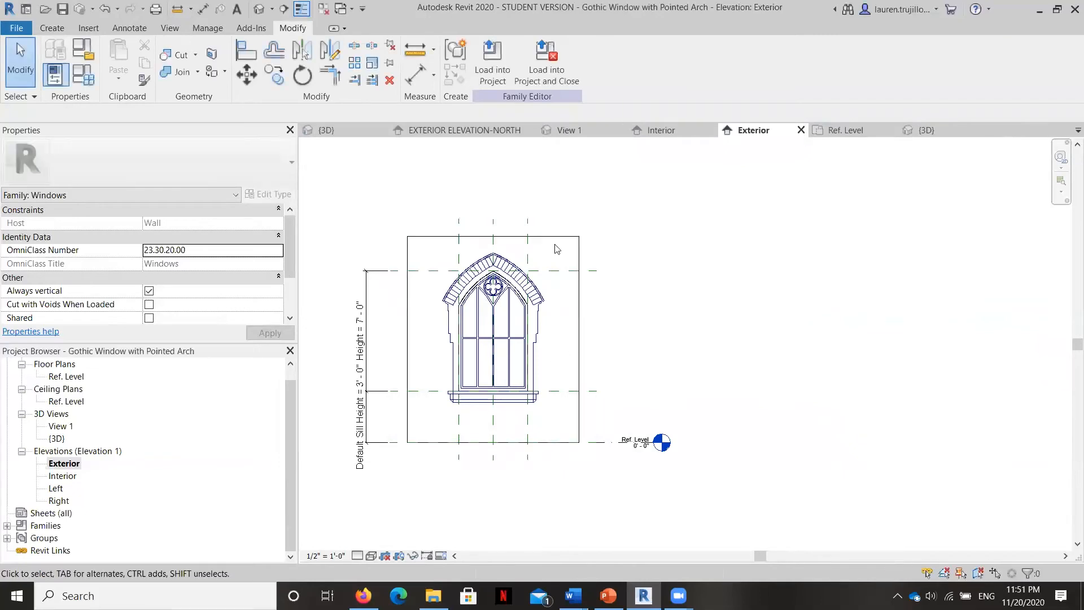
Open the building project's EXTERIOR ELEVATION-SOUTH view and delete the existing Pointed Gothic Window from the upper floor
{"action": "left_click", "coordinate": [465, 131]}
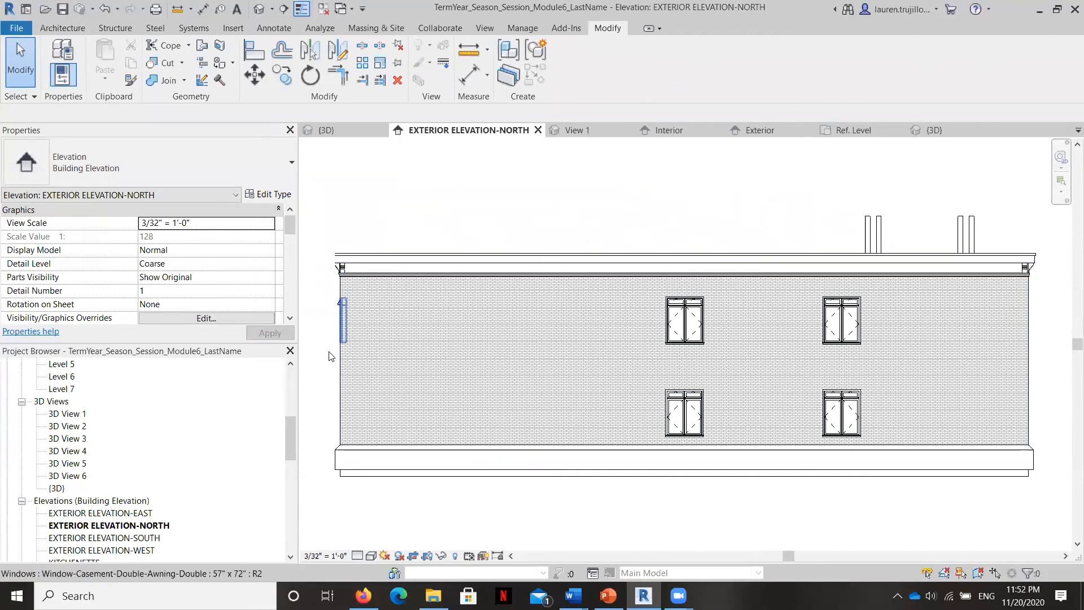
{"action": "scroll", "coordinate": [137, 511], "scroll_direction": "up", "scroll_amount": 1}
{"action": "scroll", "coordinate": [137, 511], "scroll_direction": "down", "scroll_amount": 2}
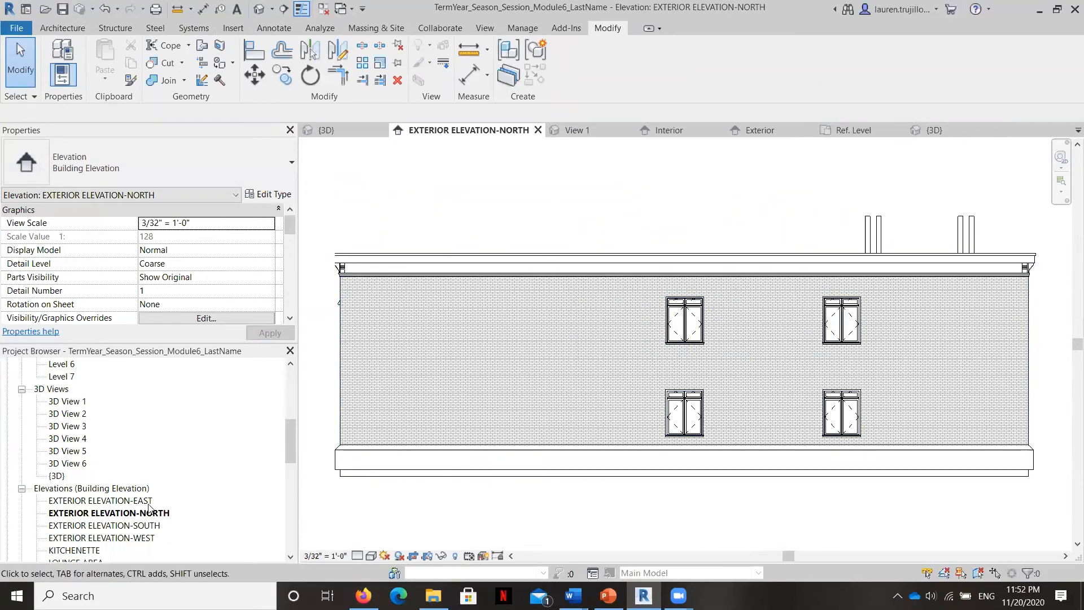
{"action": "double_click", "coordinate": [138, 526]}
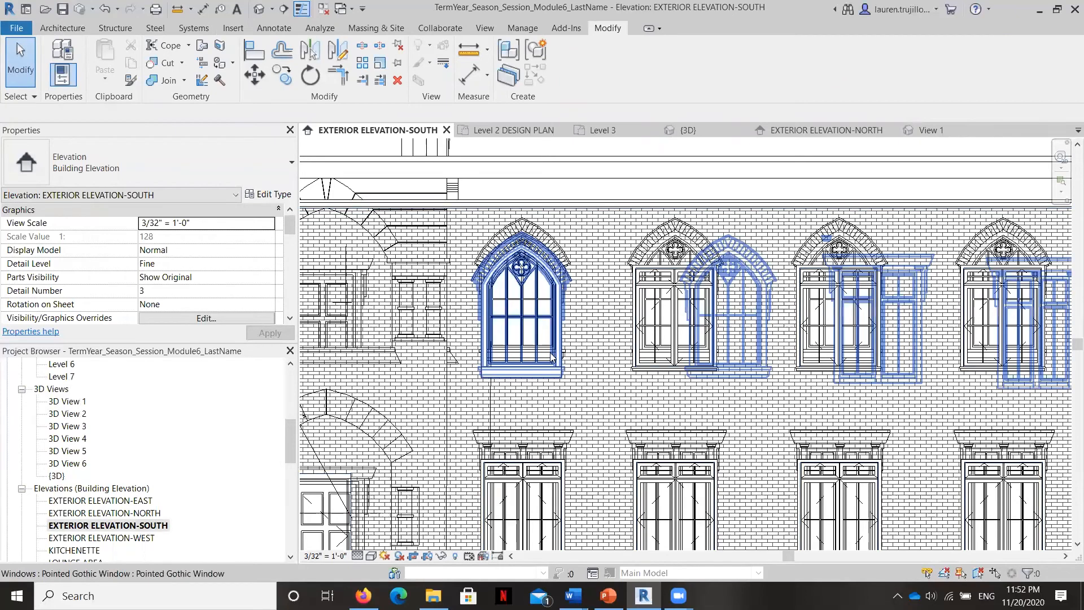
{"action": "left_click", "coordinate": [565, 276]}
{"action": "key", "text": "Delete"}
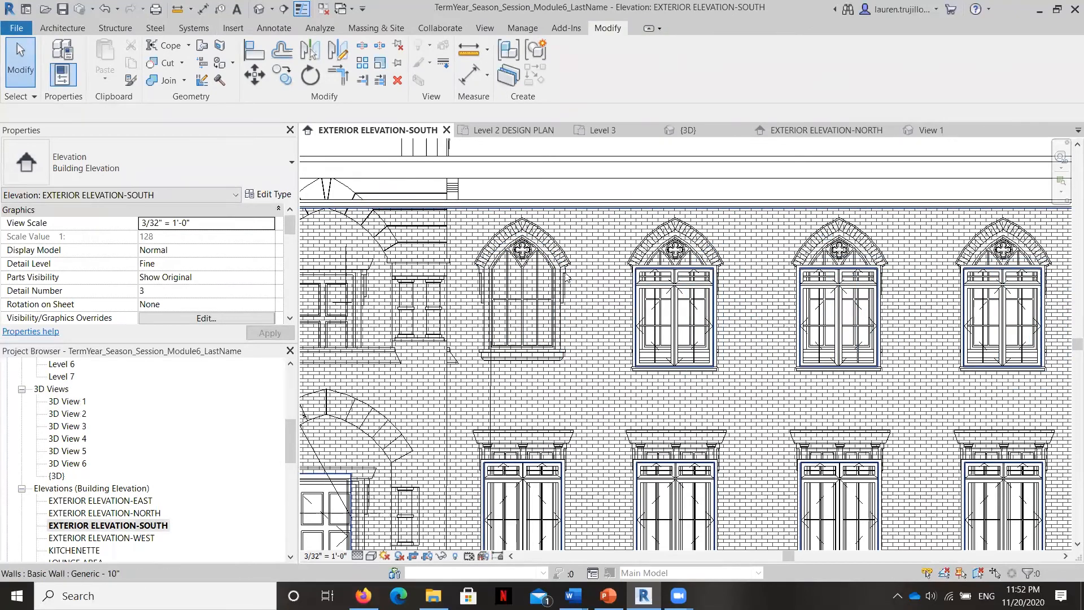
Try to move the nearest Level 3 casement window horizontally to the empty arched window outline, and undo the move
{"action": "left_click", "coordinate": [642, 333]}
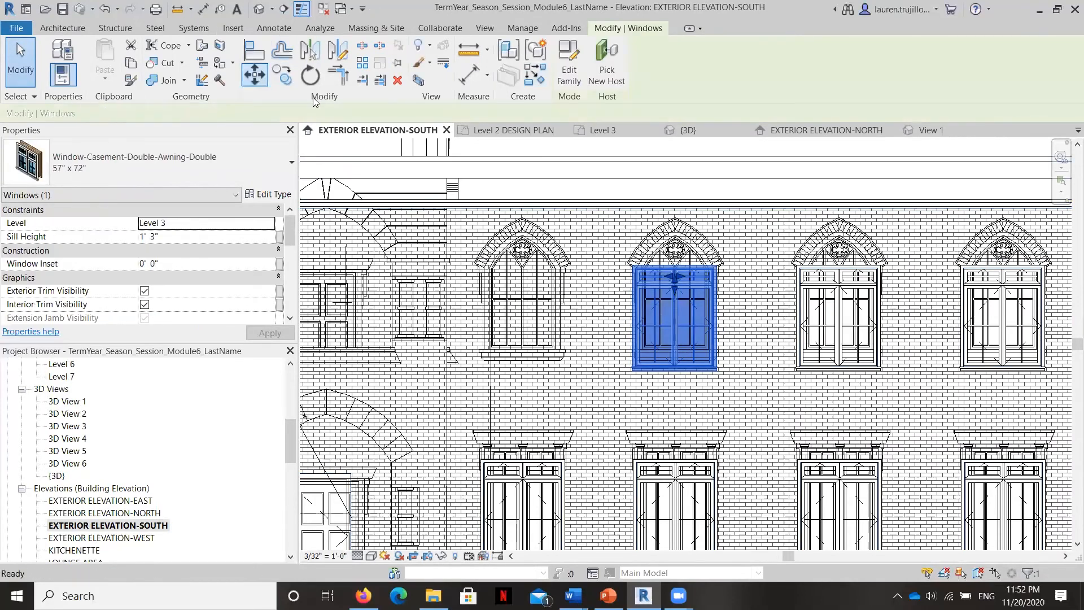
{"action": "key", "text": "m"}
{"action": "key", "text": "v"}
{"action": "scroll", "coordinate": [719, 266], "scroll_direction": "up", "scroll_amount": 4}
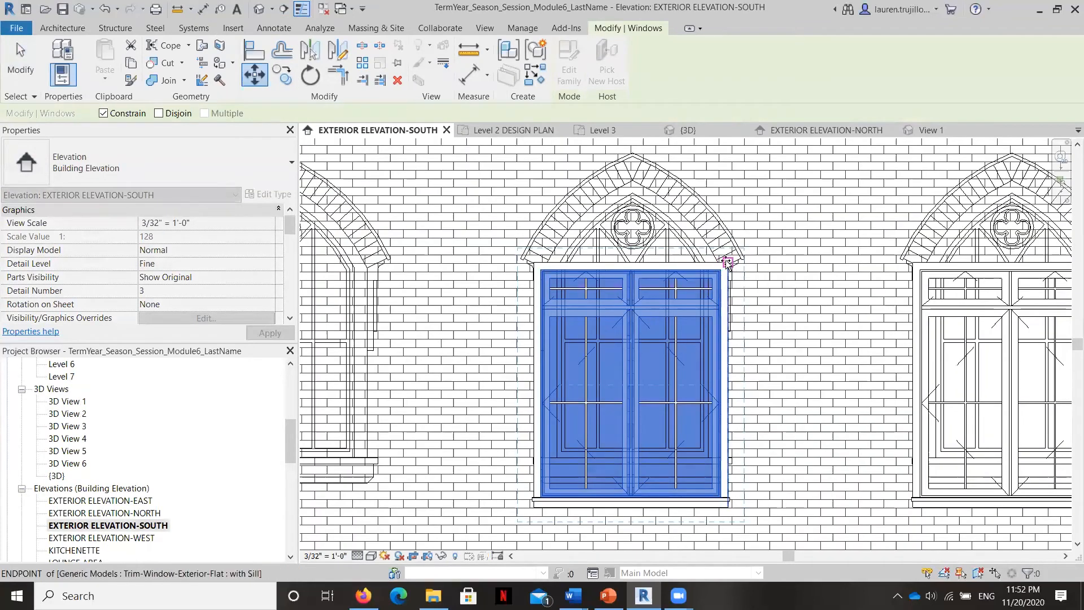
{"action": "left_click", "coordinate": [727, 263]}
{"action": "middle_click_drag", "start_coordinate": [493, 273], "coordinate": [818, 278]}
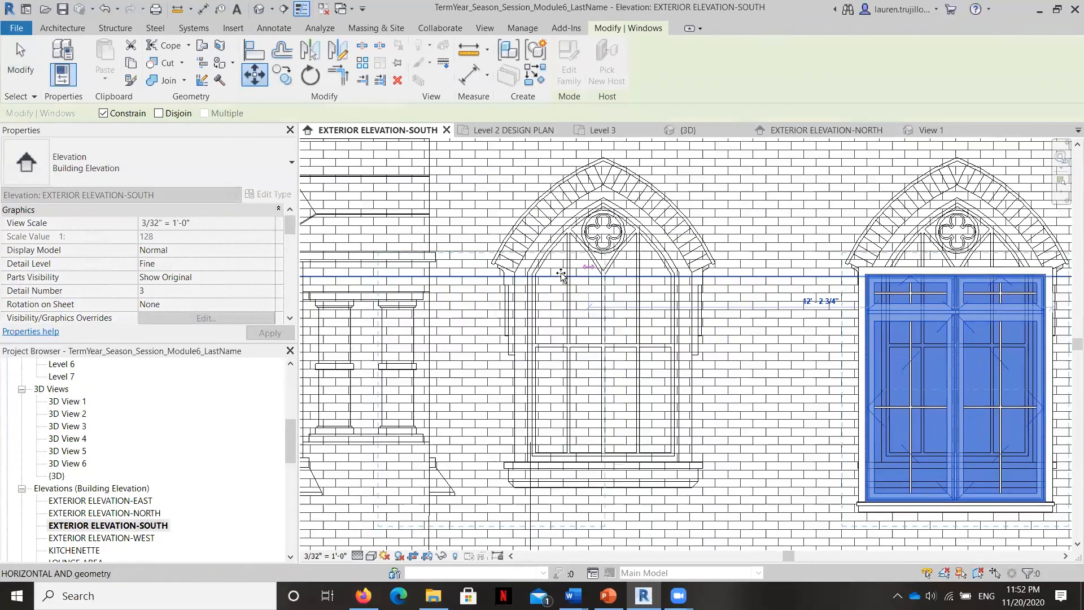
{"action": "left_click", "coordinate": [514, 276]}
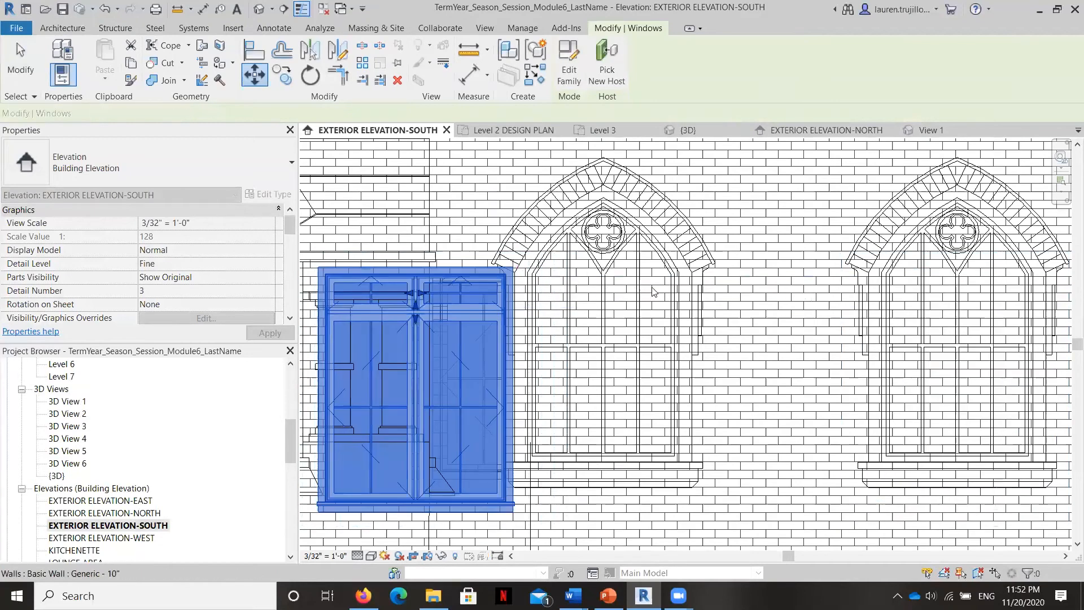
{"action": "key", "text": "ctrl+z"}
{"action": "key", "text": "Escape"}
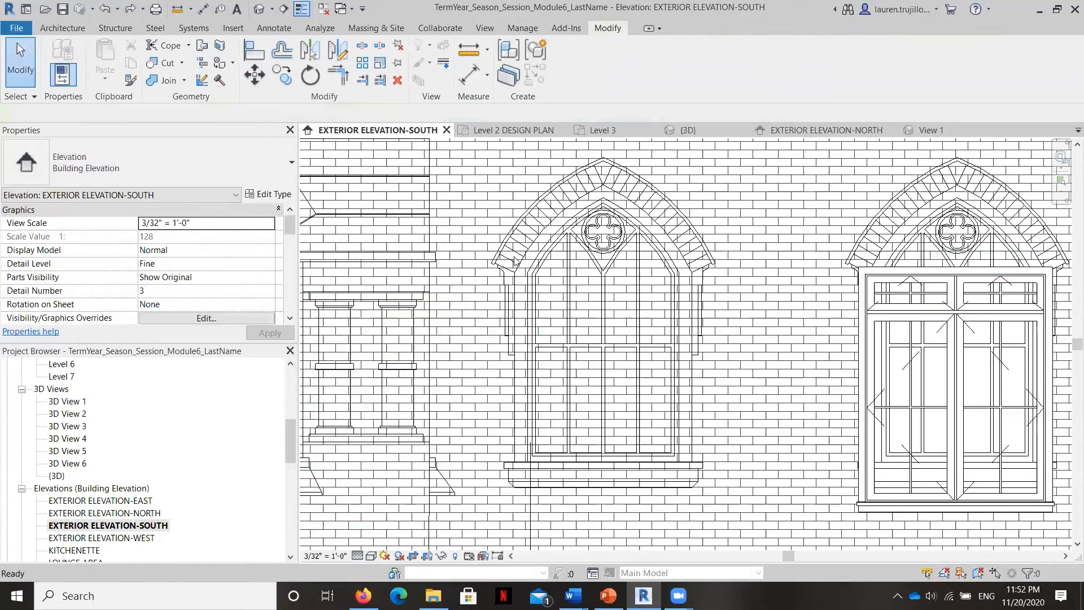
In the Level 3 floor plan, copy the westernmost casement window about 10' 3 1/2" west along the south wall
{"action": "scroll", "coordinate": [130, 457], "scroll_direction": "up", "scroll_amount": 4}
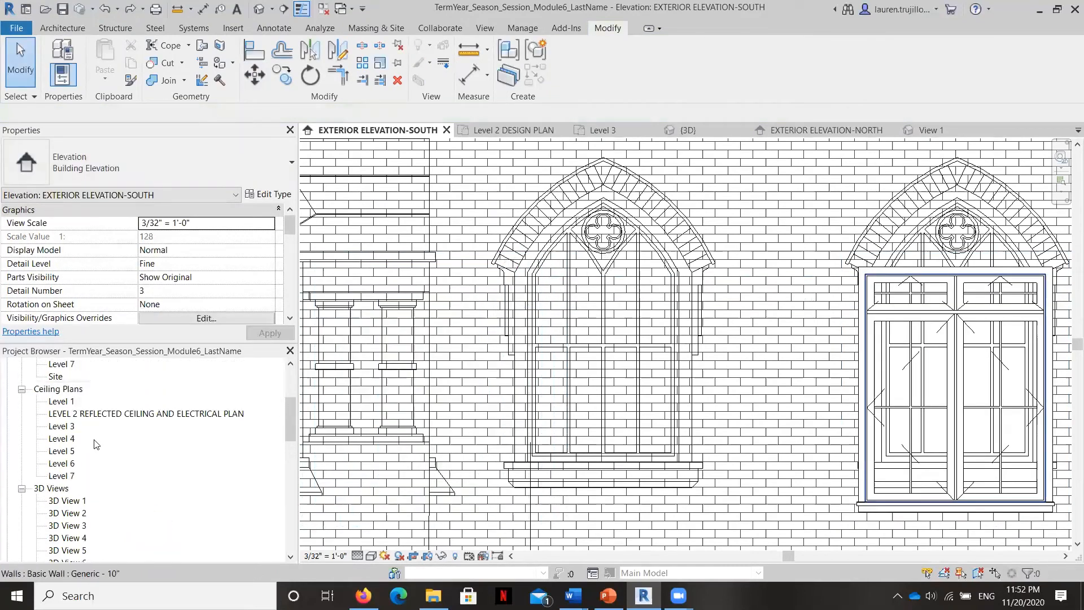
{"action": "scroll", "coordinate": [92, 445], "scroll_direction": "down", "scroll_amount": 1}
{"action": "scroll", "coordinate": [81, 431], "scroll_direction": "up", "scroll_amount": 4}
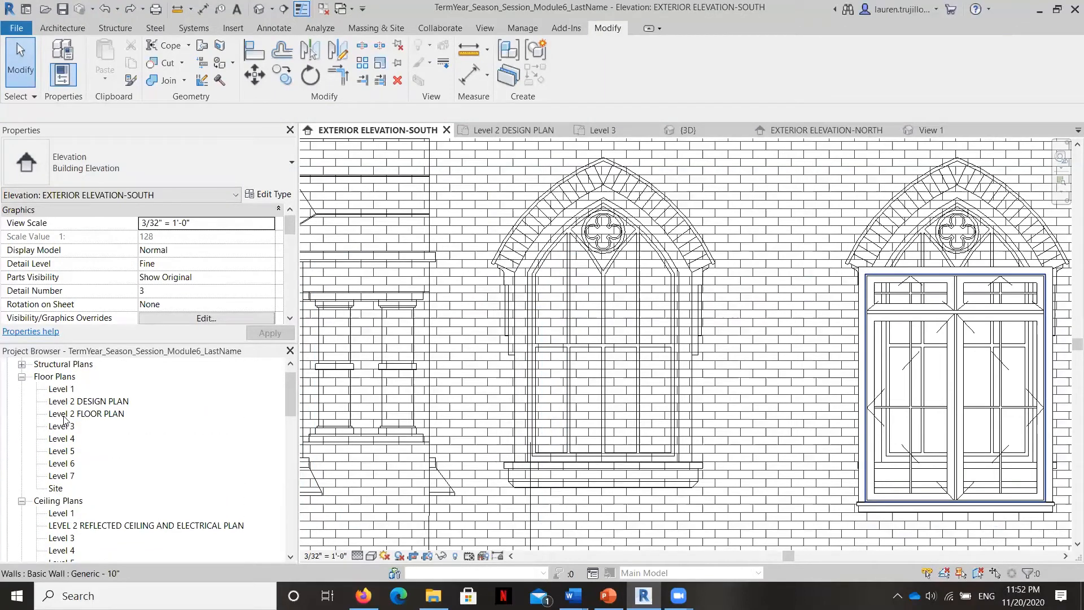
{"action": "double_click", "coordinate": [62, 426]}
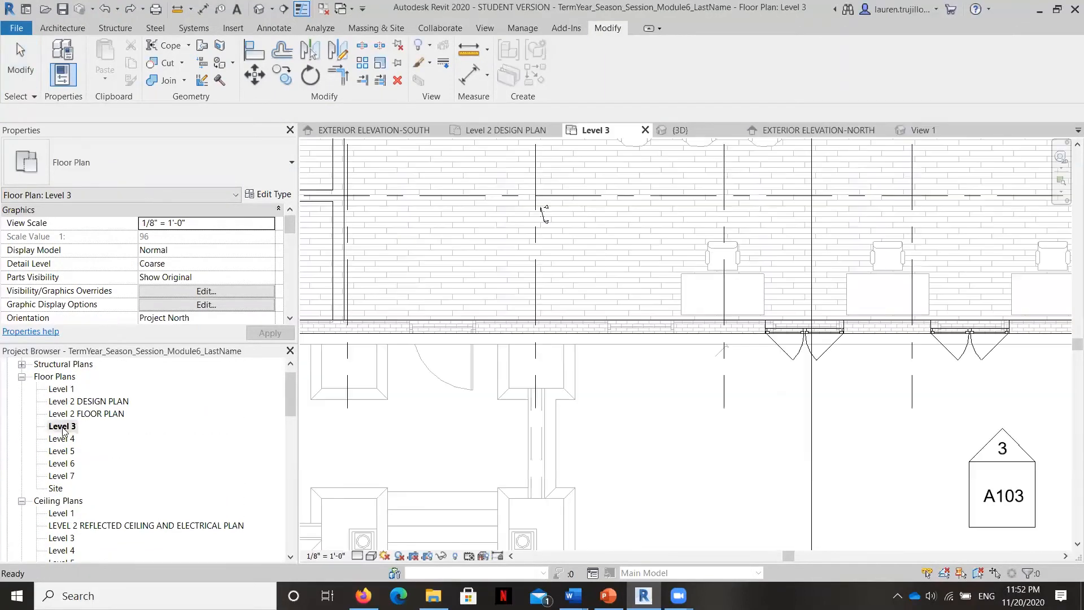
{"action": "left_click", "coordinate": [802, 343]}
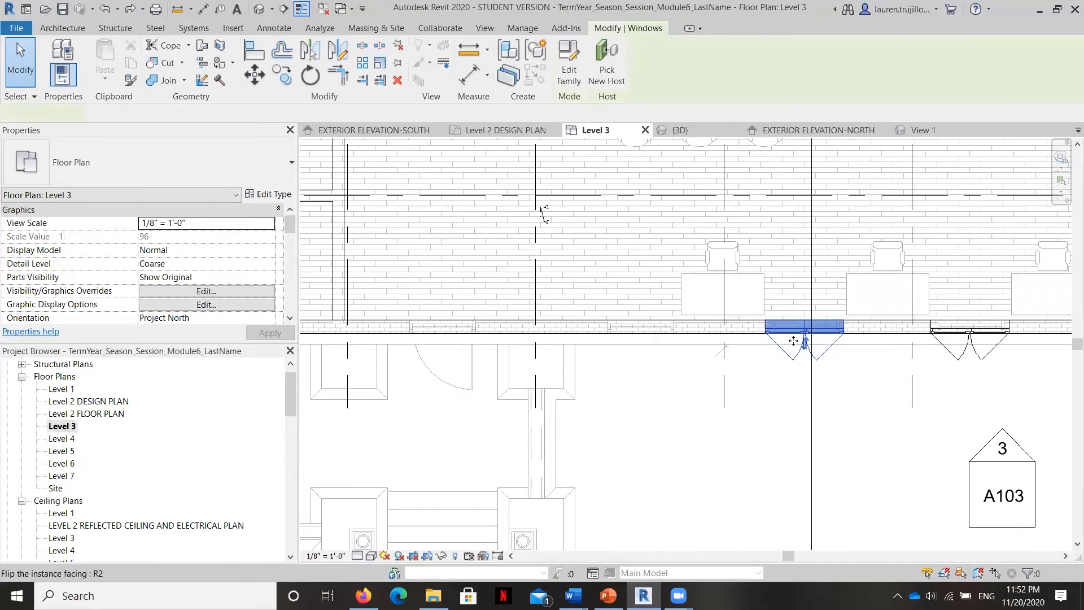
{"action": "left_click", "coordinate": [288, 74]}
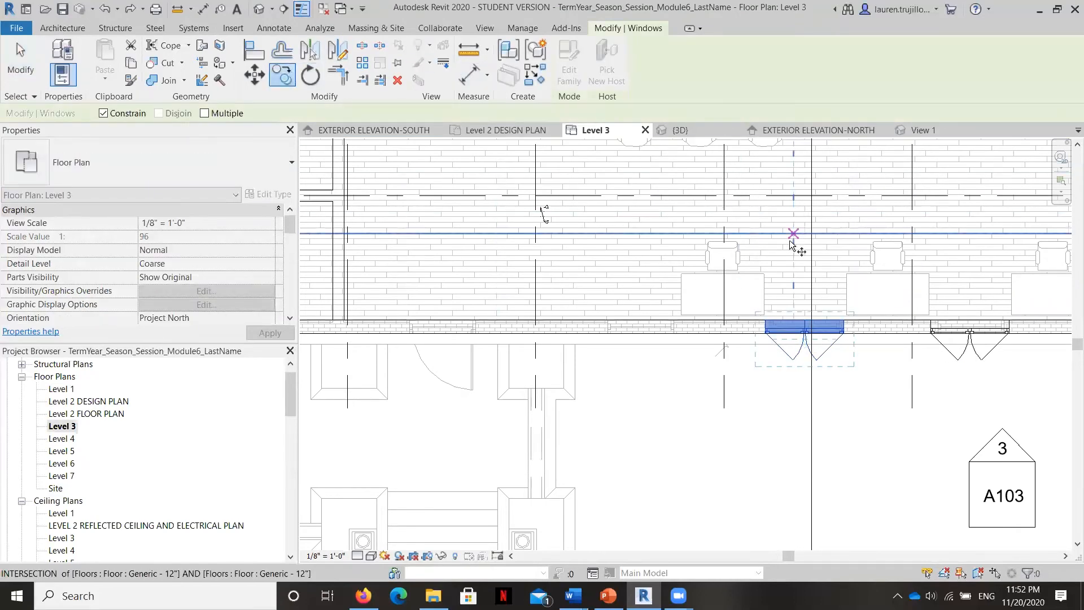
{"action": "scroll", "coordinate": [790, 271], "scroll_direction": "up", "scroll_amount": 3}
{"action": "left_click", "coordinate": [747, 356]}
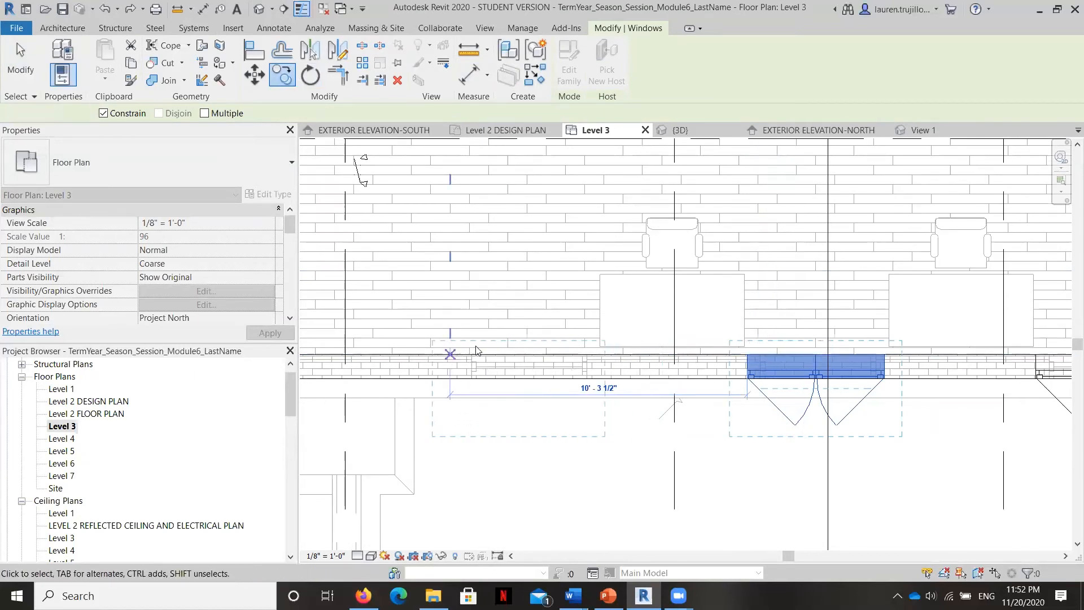
{"action": "left_click", "coordinate": [450, 349]}
{"action": "scroll", "coordinate": [585, 446], "scroll_direction": "up", "scroll_amount": 1}
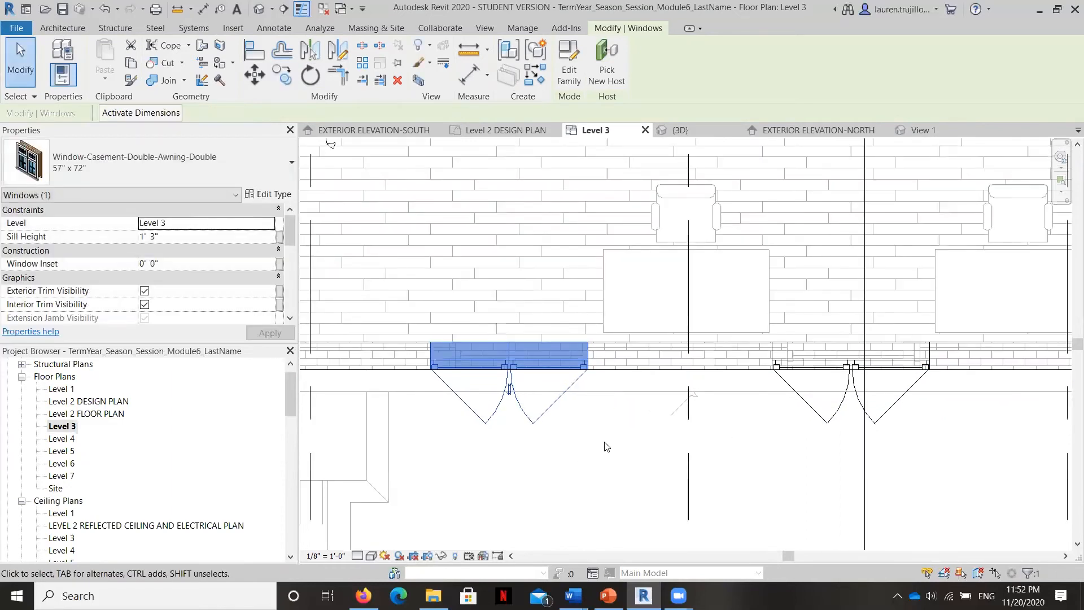
Nudge the copied casement window slightly east along the south wall in the plan
{"action": "key", "text": "Right"}
{"action": "key", "text": "Right"}
{"action": "key", "text": "Right"}
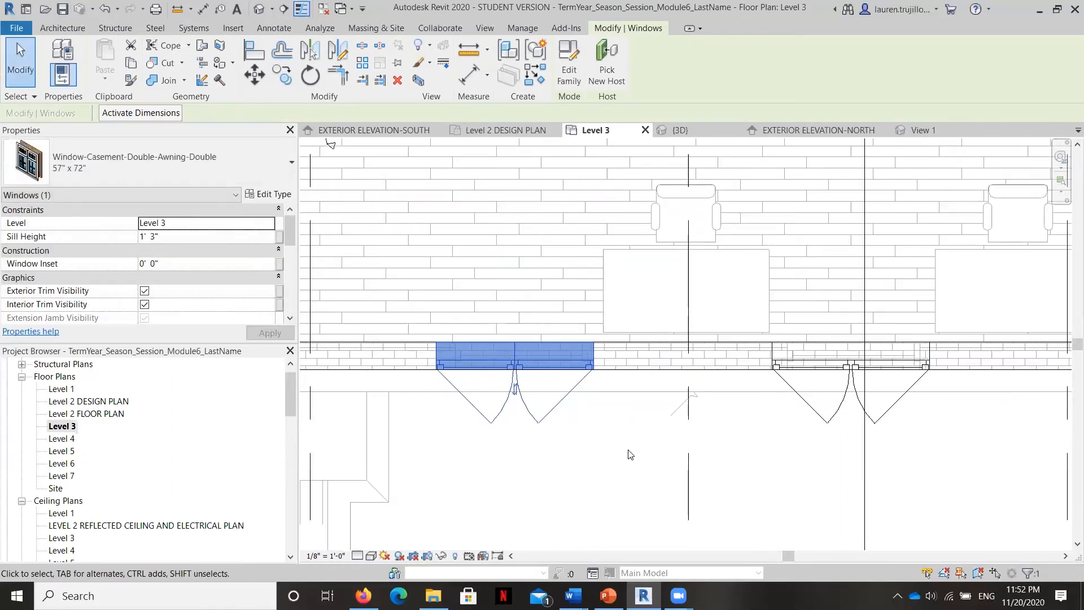
{"action": "key", "text": "Right"}
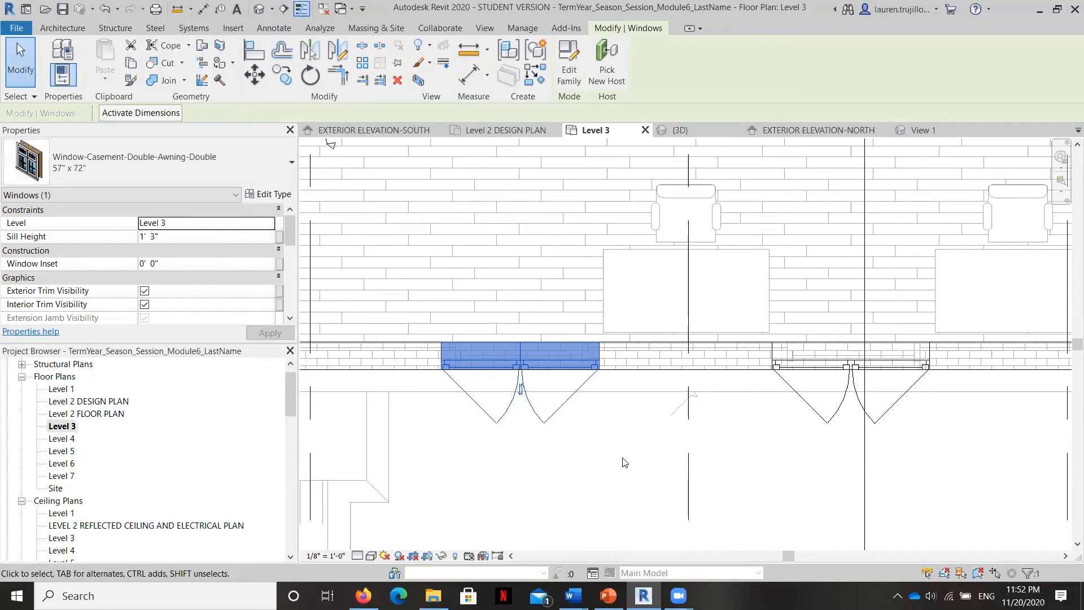
In the EXTERIOR ELEVATION-SOUTH view, nudge the copied casement window east to center it under the empty pointed-arch outline
{"action": "scroll", "coordinate": [624, 462], "scroll_direction": "down", "scroll_amount": 5}
{"action": "scroll", "coordinate": [157, 428], "scroll_direction": "down", "scroll_amount": 4}
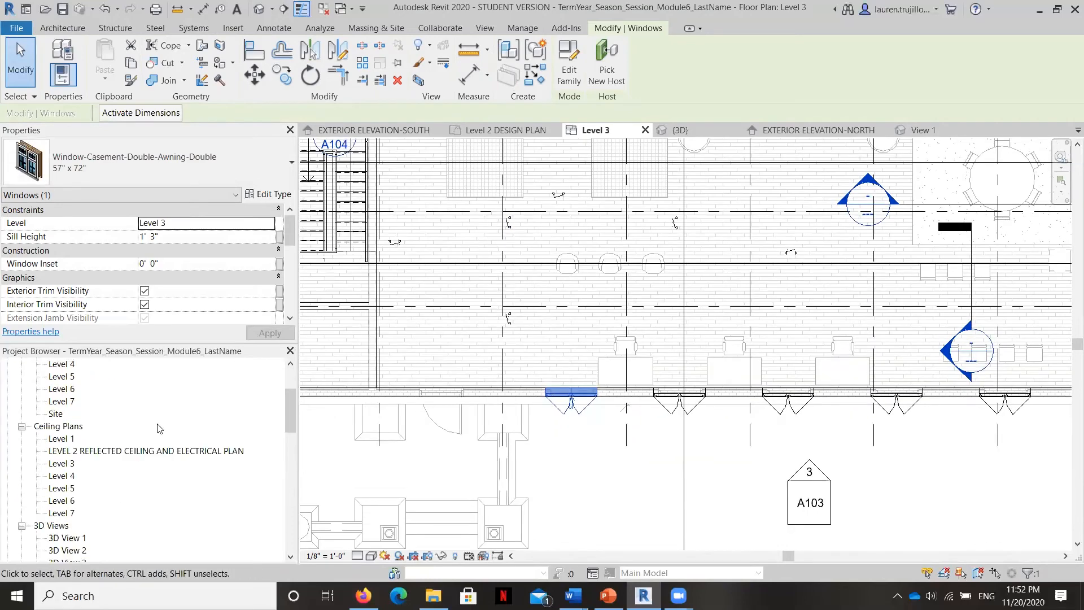
{"action": "scroll", "coordinate": [158, 428], "scroll_direction": "down", "scroll_amount": 5}
{"action": "double_click", "coordinate": [125, 479]}
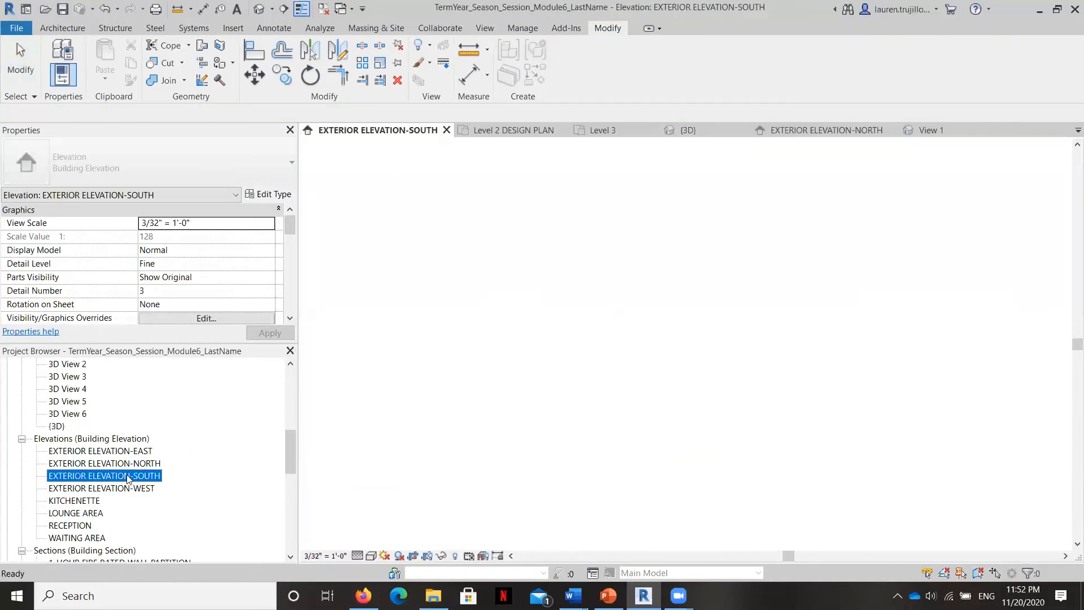
{"action": "left_click", "coordinate": [656, 309]}
{"action": "left_click_drag", "start_coordinate": [655, 309], "coordinate": [695, 376]}
{"action": "key", "text": "Right"}
{"action": "key", "text": "Right"}
{"action": "key", "text": "Right"}
{"action": "key", "text": "Right"}
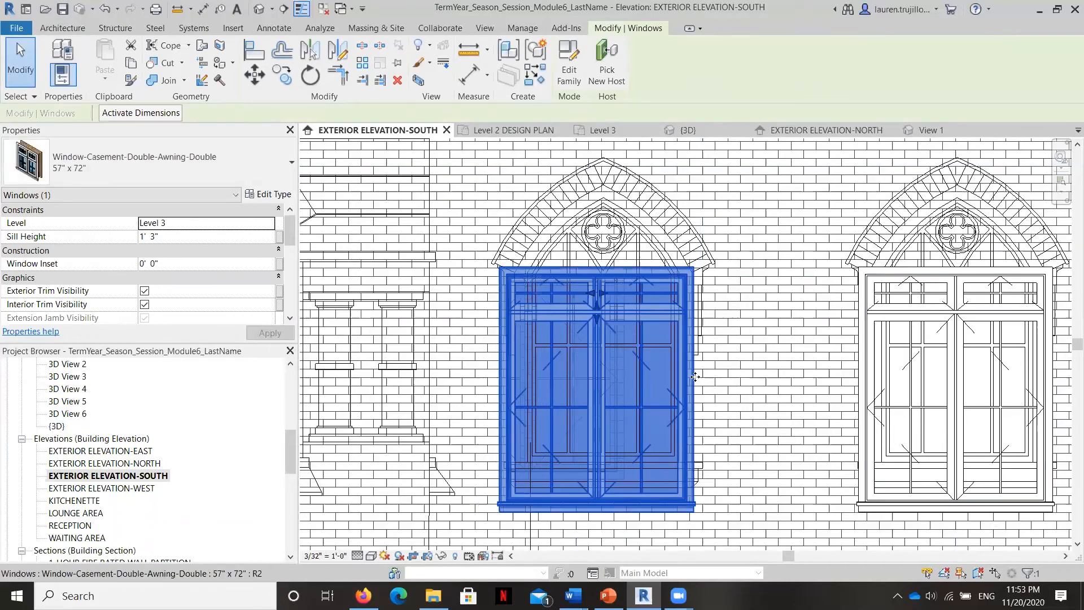
{"action": "scroll", "coordinate": [679, 378], "scroll_direction": "down", "scroll_amount": 6}
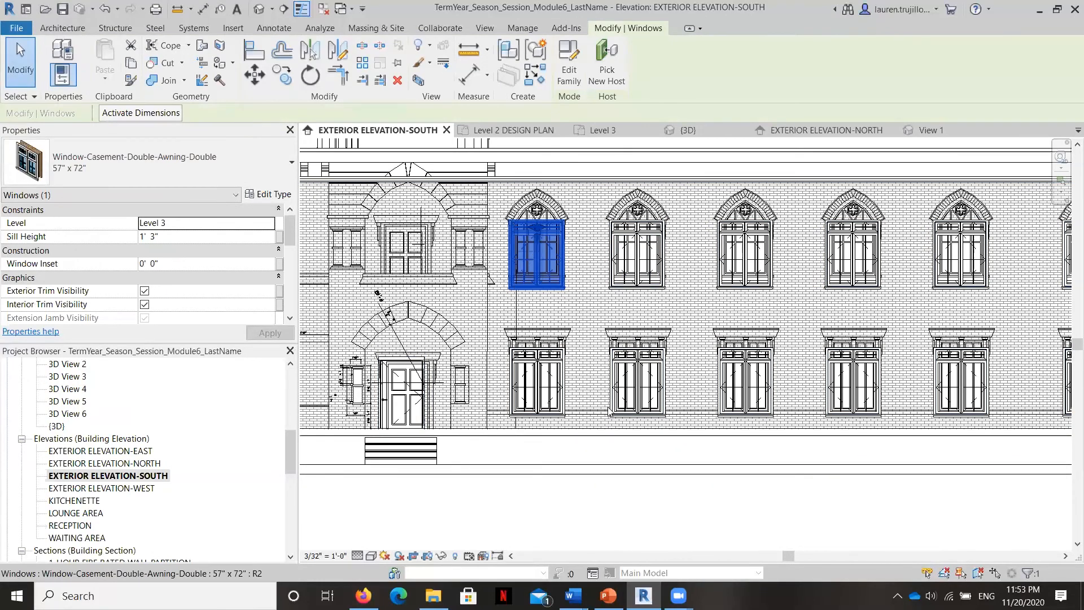
{"action": "key", "text": "Escape"}
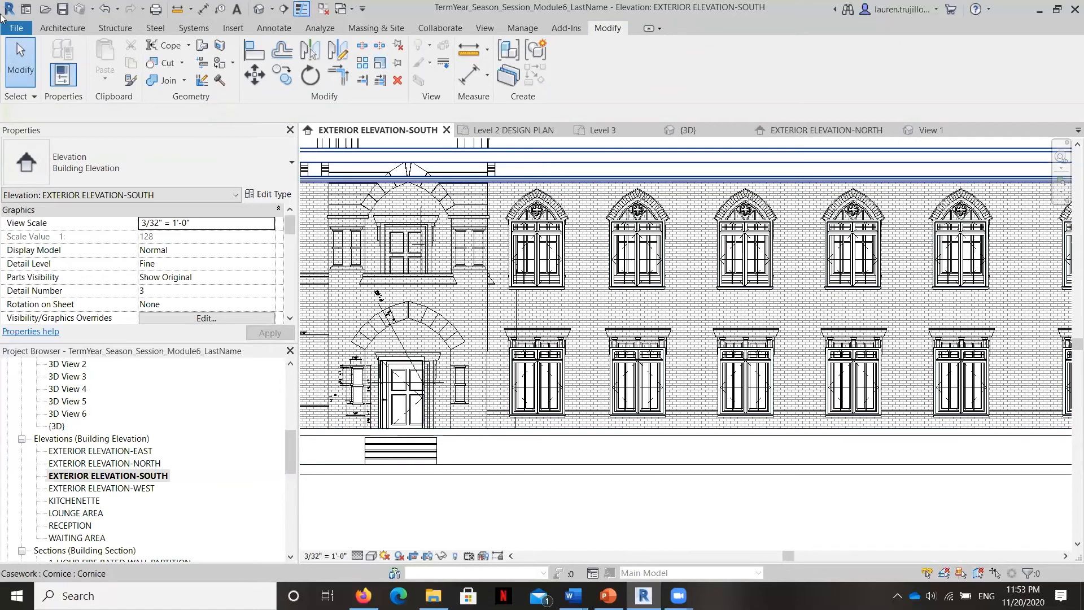
Load the "Gothic Window with Pointed Arch" window family from the Revit folder into the project
{"action": "left_click", "coordinate": [62, 28]}
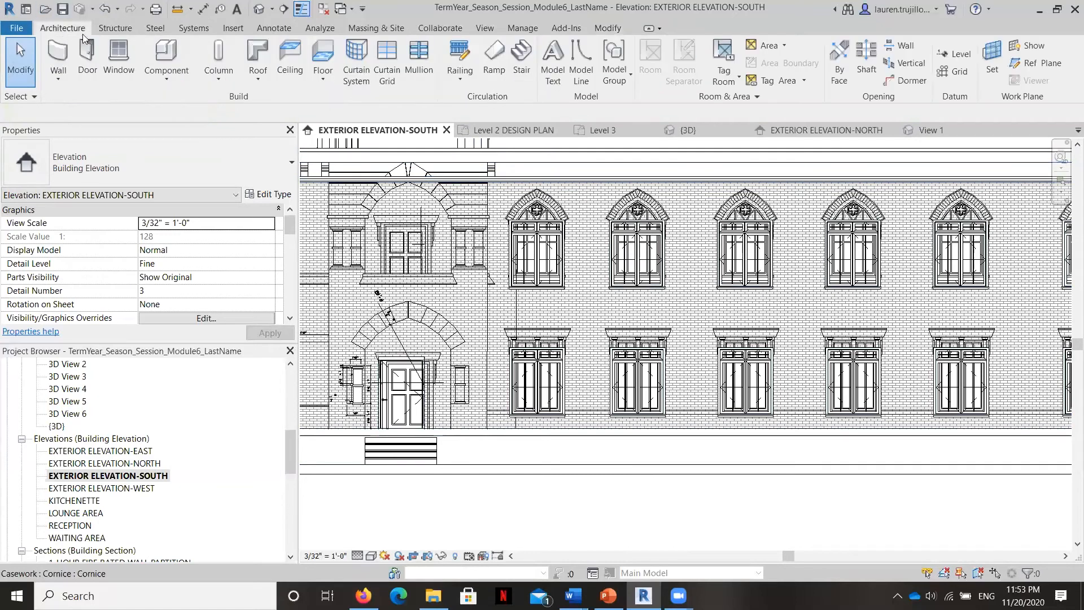
{"action": "left_click", "coordinate": [119, 60]}
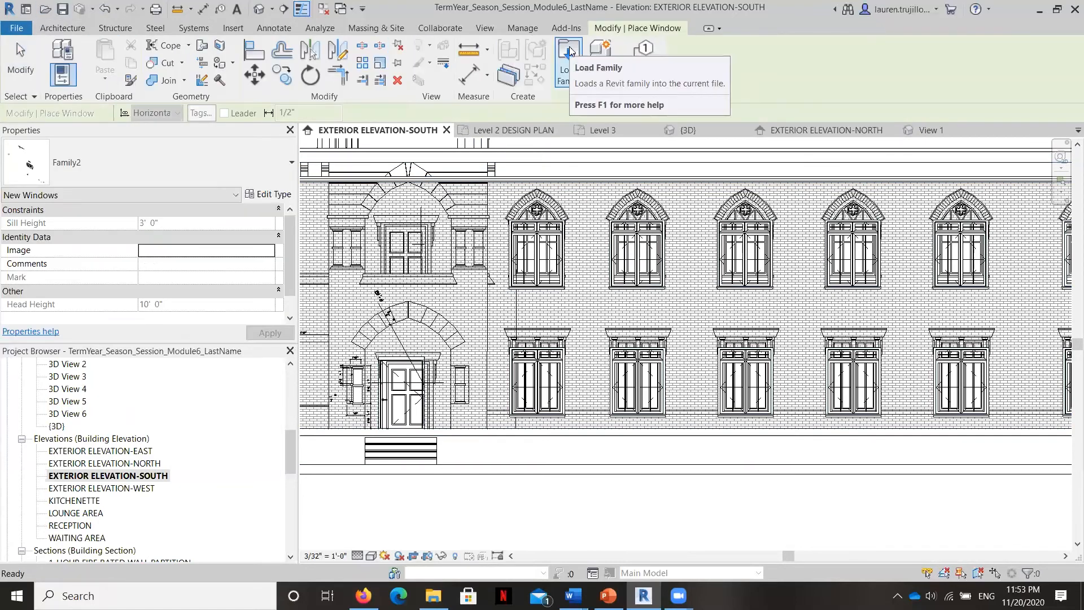
{"action": "left_click", "coordinate": [569, 57]}
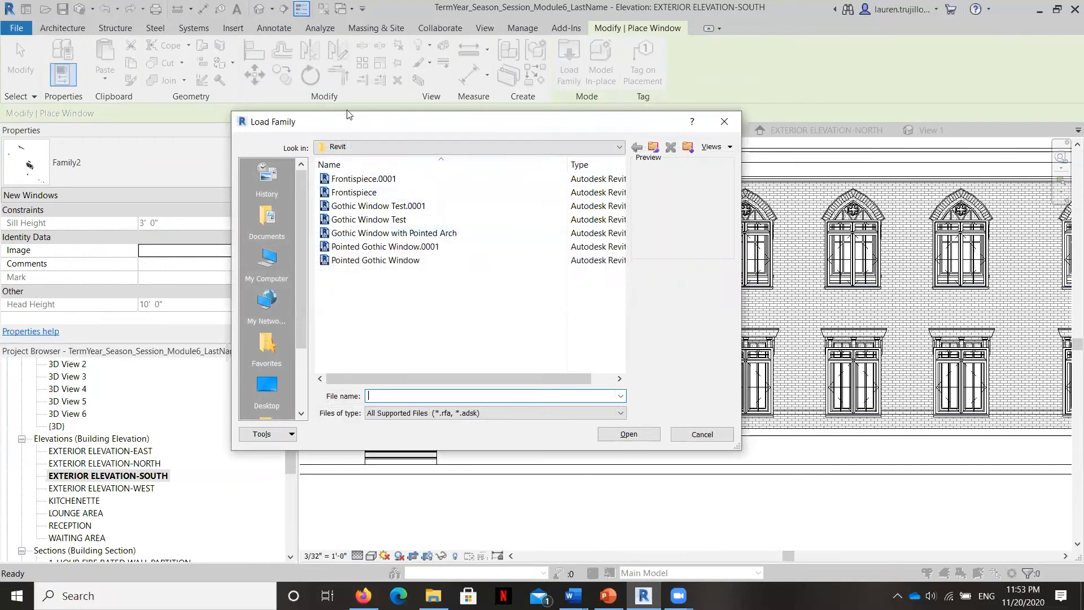
{"action": "left_click", "coordinate": [369, 233]}
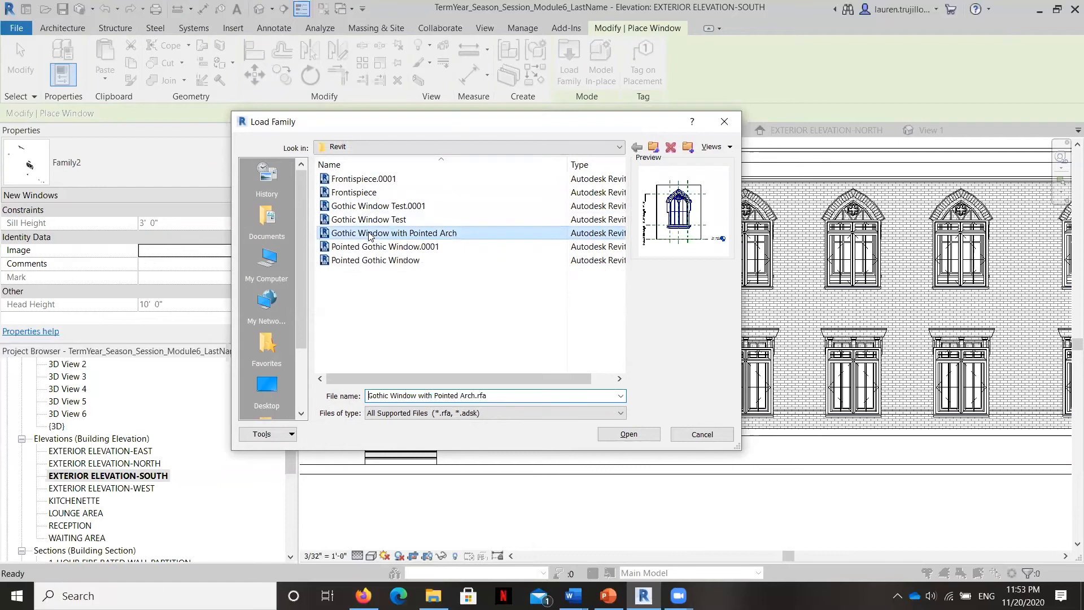
{"action": "left_click", "coordinate": [628, 434]}
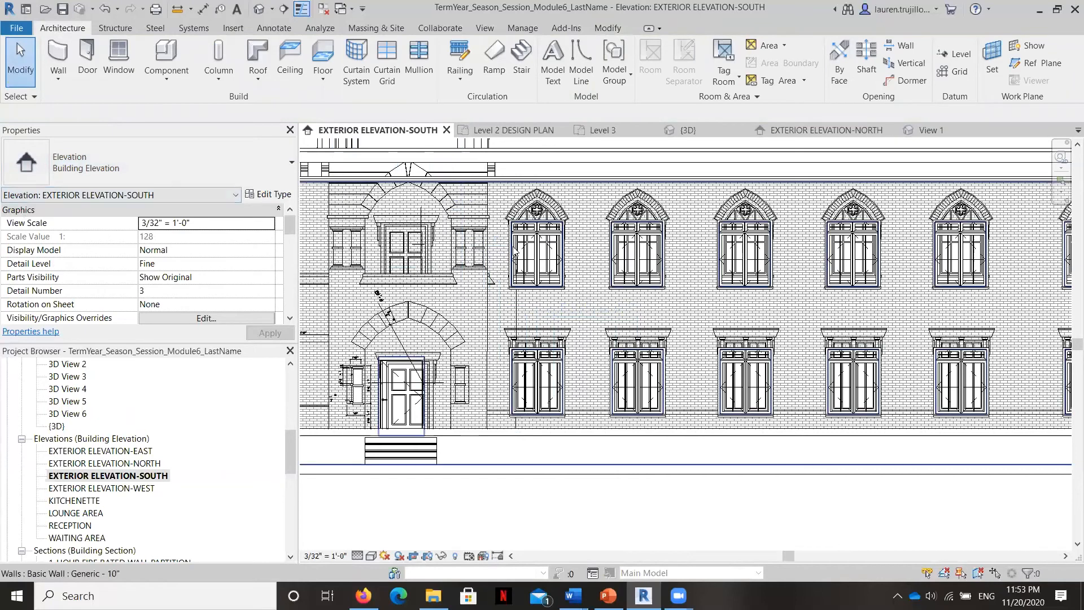
Change all seven Level 3 casement windows east of the entrance to the "Gothic Window with Pointed Arch" type
{"action": "left_click", "coordinate": [535, 254]}
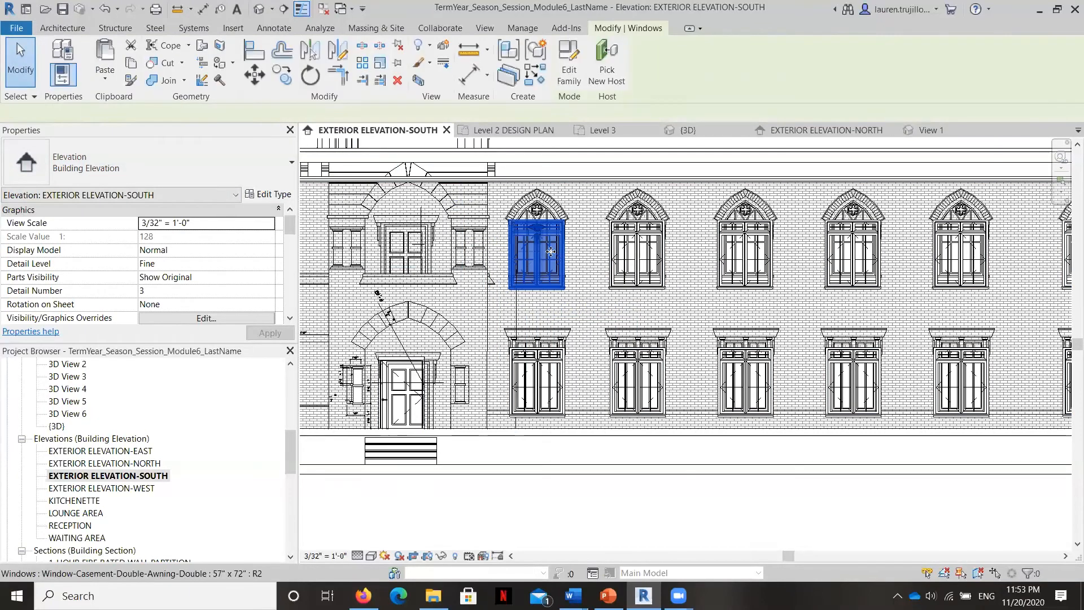
{"action": "left_click", "coordinate": [637, 255], "text": "ctrl"}
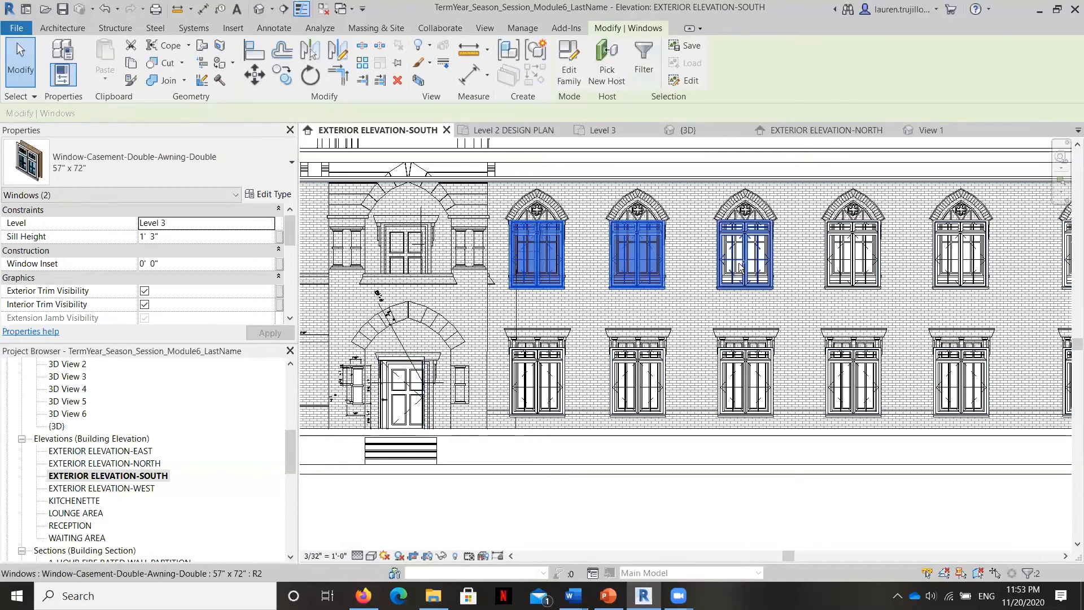
{"action": "left_click", "coordinate": [740, 267], "text": "ctrl"}
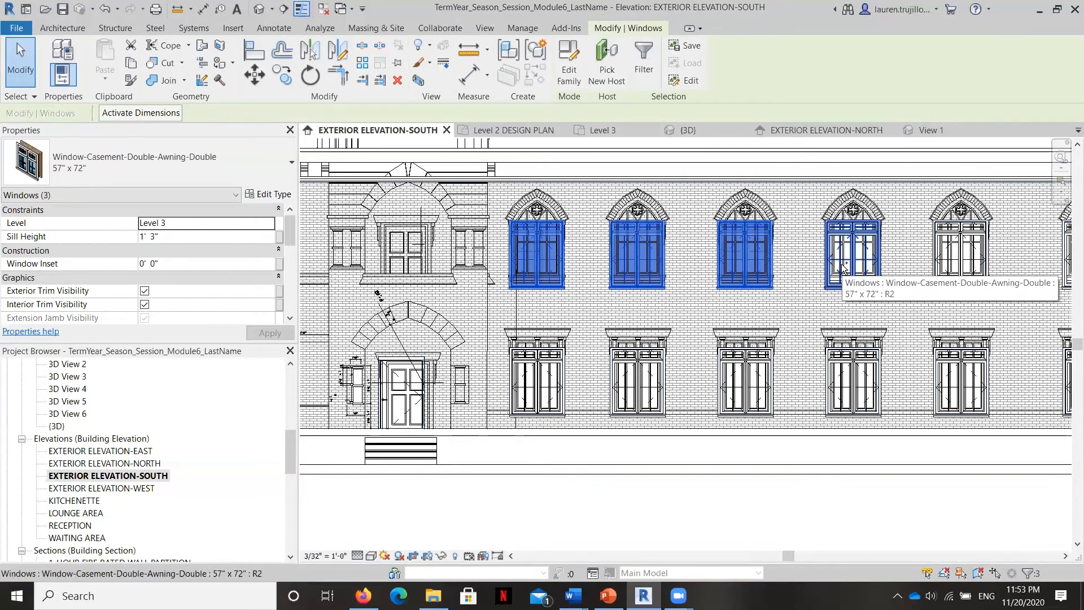
{"action": "left_click", "coordinate": [845, 267], "text": "ctrl"}
{"action": "left_click", "coordinate": [966, 280], "text": "ctrl"}
{"action": "scroll", "coordinate": [657, 268], "scroll_direction": "down", "scroll_amount": 3}
{"action": "scroll", "coordinate": [999, 242], "scroll_direction": "up", "scroll_amount": 4}
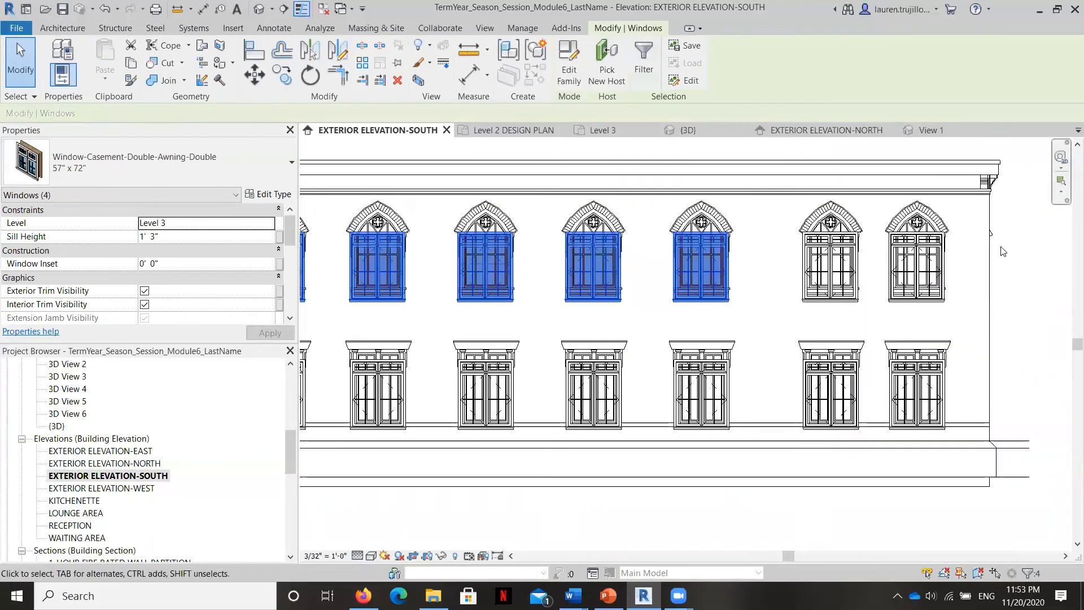
{"action": "left_click", "coordinate": [903, 265], "text": "ctrl"}
{"action": "left_click", "coordinate": [813, 265], "text": "ctrl"}
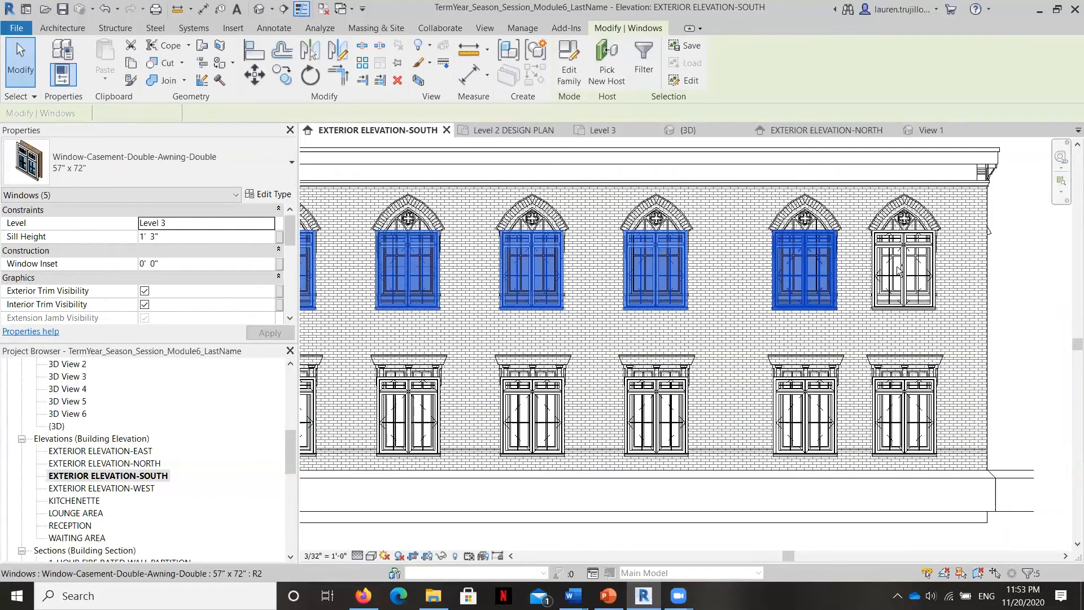
{"action": "left_click", "coordinate": [905, 270], "text": "ctrl"}
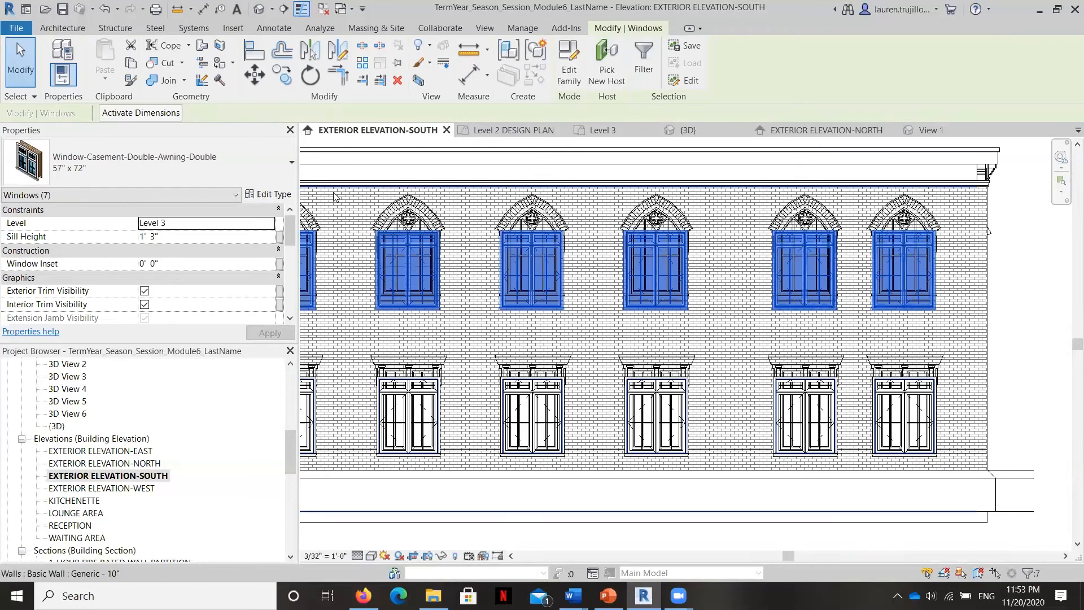
{"action": "left_click", "coordinate": [273, 163]}
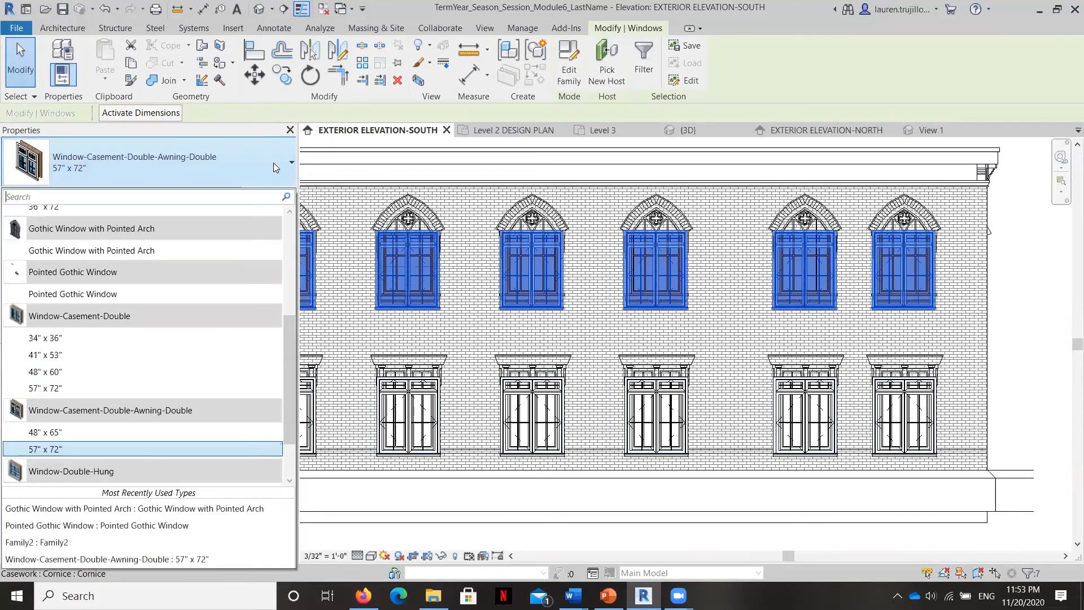
{"action": "left_click", "coordinate": [122, 253]}
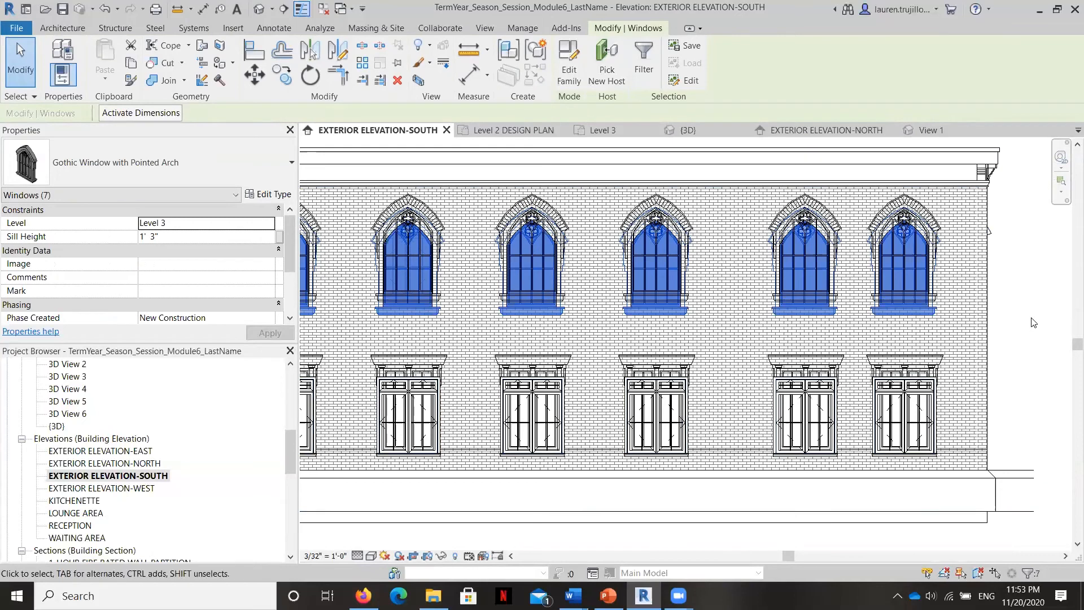
Raise the seven Gothic windows together to a sill height of 2' 3", aligning them with the drawing's arched outlines
{"action": "scroll", "coordinate": [1030, 321], "scroll_direction": "down", "scroll_amount": 1}
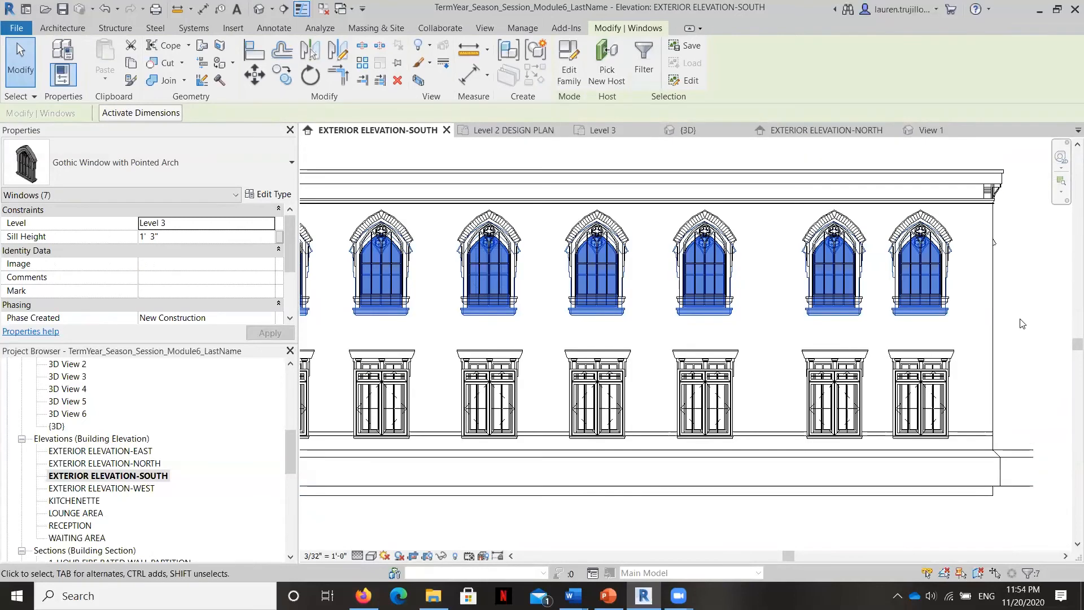
{"action": "left_click_drag", "start_coordinate": [681, 316], "coordinate": [674, 307]}
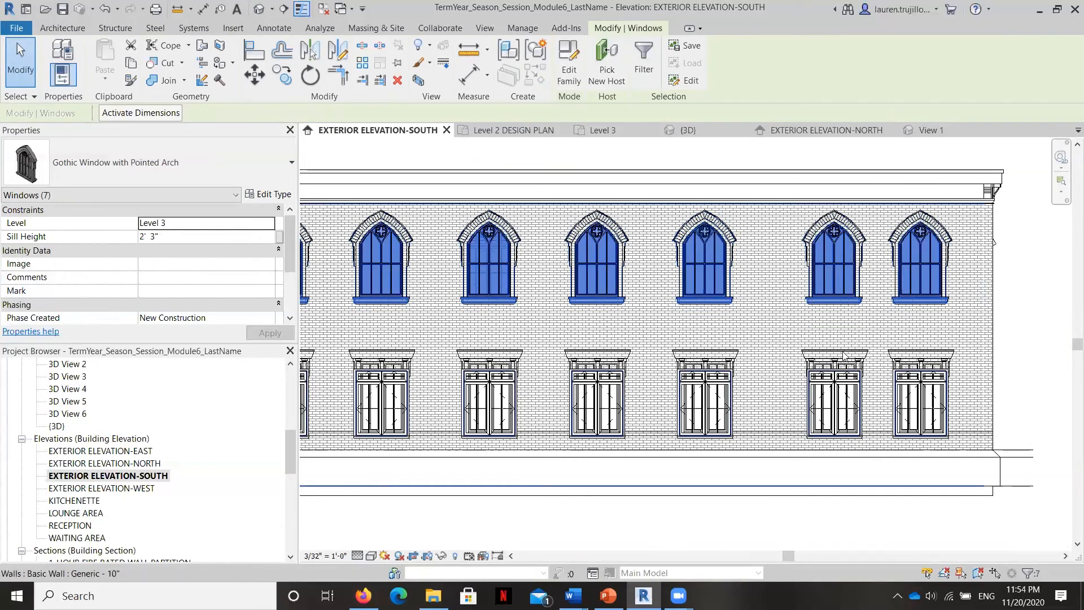
{"action": "left_click", "coordinate": [1033, 360]}
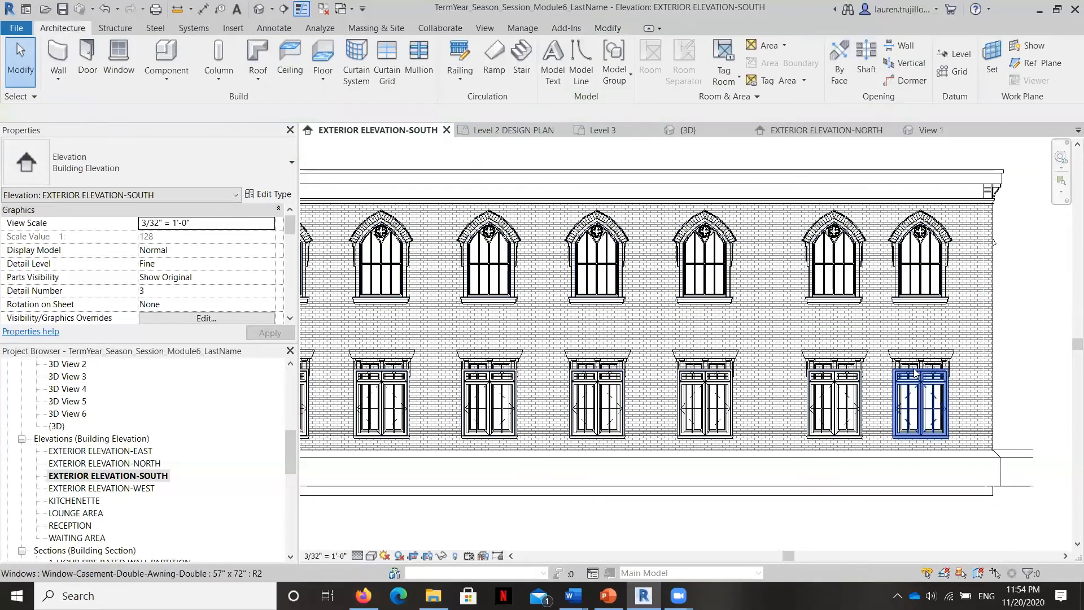
Hide the imported Brownstone.dwg drawing in the south elevation view and inspect the Gothic windows on the facade
{"action": "scroll", "coordinate": [960, 378], "scroll_direction": "down", "scroll_amount": 5}
{"action": "scroll", "coordinate": [962, 395], "scroll_direction": "up", "scroll_amount": 3}
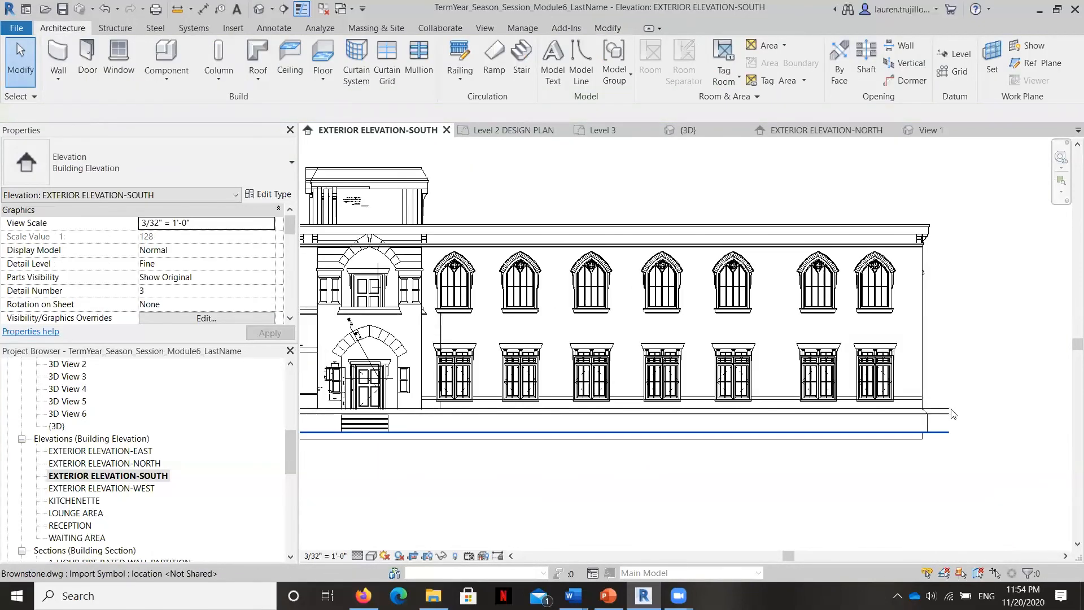
{"action": "left_click", "coordinate": [940, 423]}
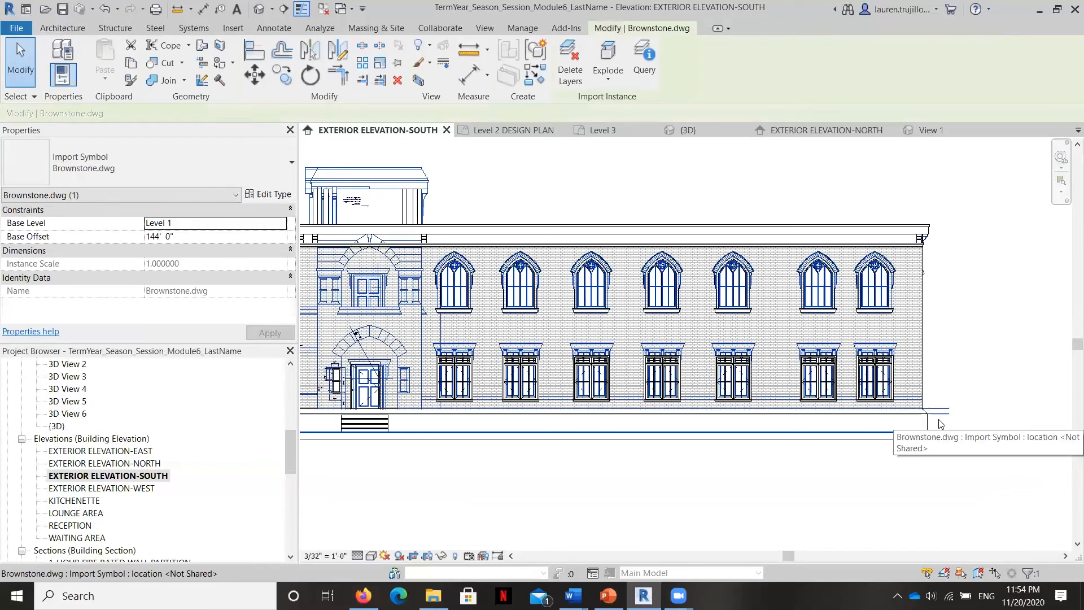
{"action": "right_click", "coordinate": [940, 423]}
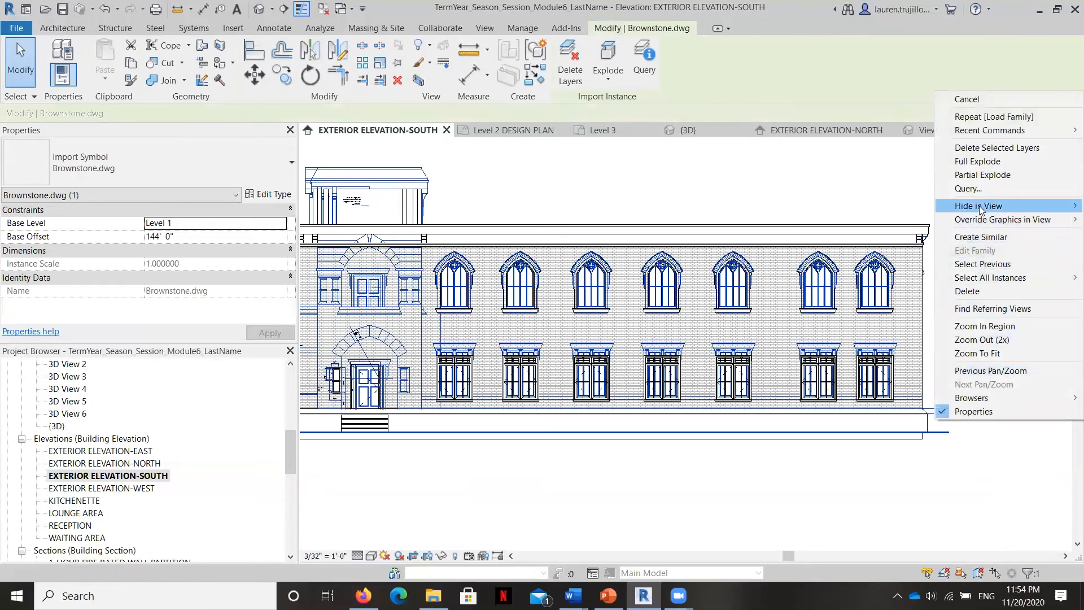
{"action": "mouse_move", "coordinate": [962, 210]}
{"action": "left_click", "coordinate": [884, 206]}
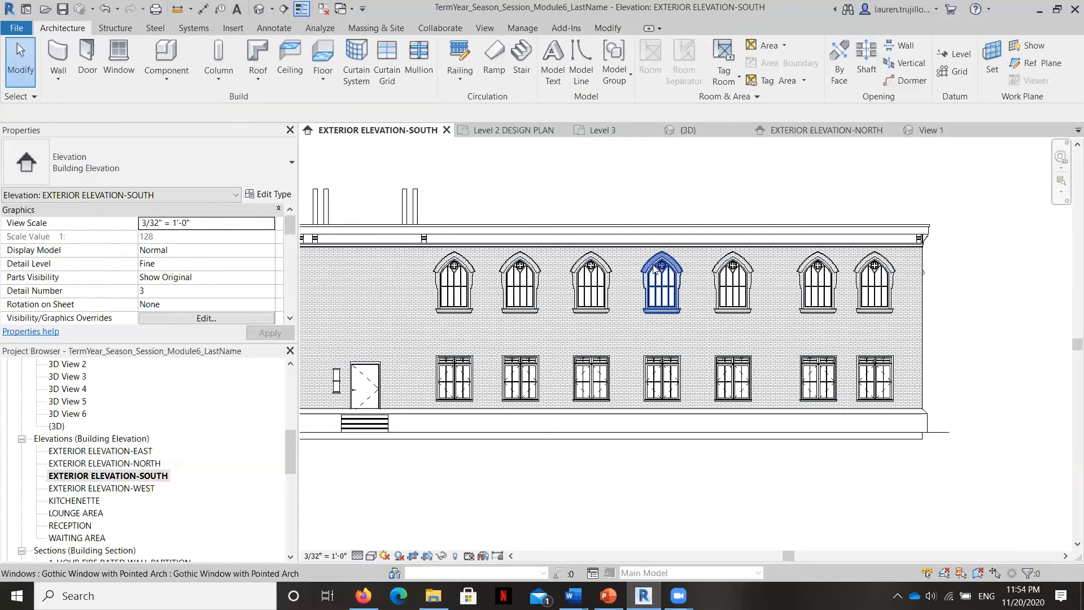
{"action": "scroll", "coordinate": [581, 250], "scroll_direction": "up", "scroll_amount": 3}
{"action": "scroll", "coordinate": [582, 250], "scroll_direction": "up", "scroll_amount": 4}
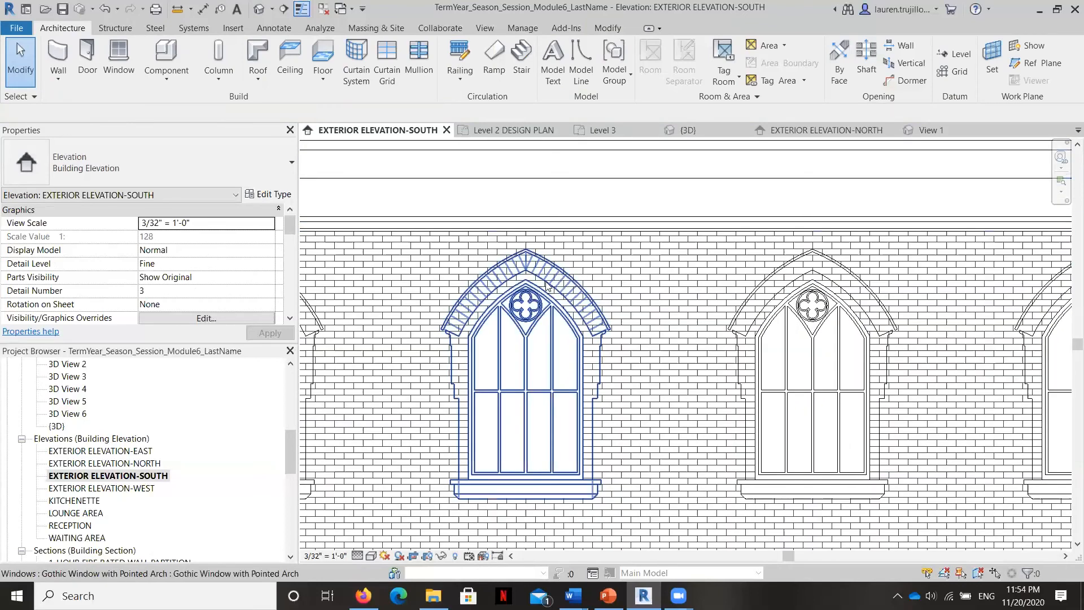
Set the Frame Finish material of the "Gothic Window with Pointed Arch" type to Cherry
{"action": "scroll", "coordinate": [503, 319], "scroll_direction": "down", "scroll_amount": 3}
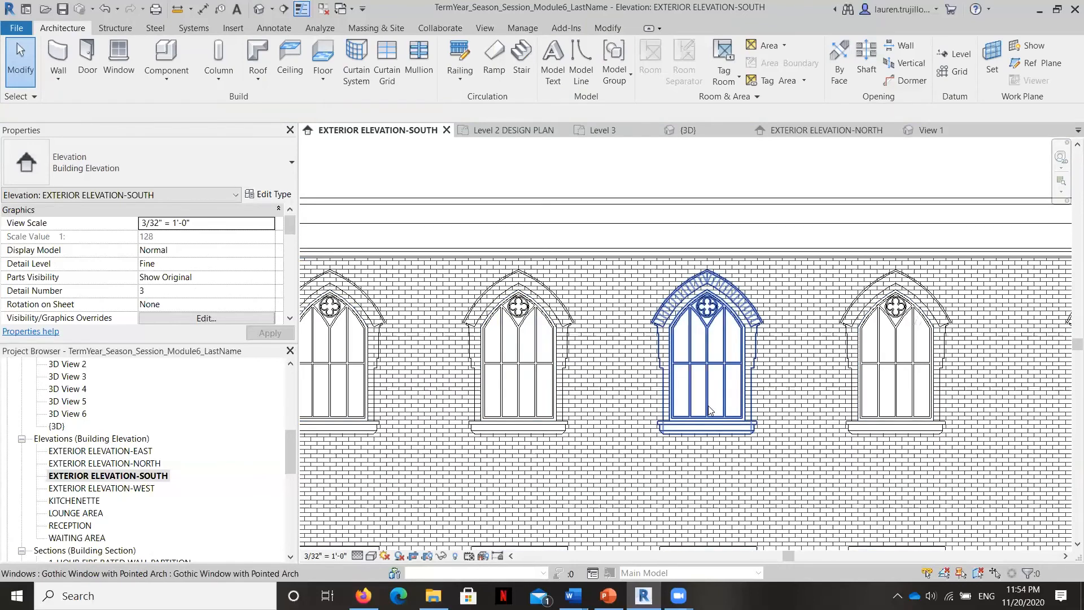
{"action": "left_click", "coordinate": [483, 316]}
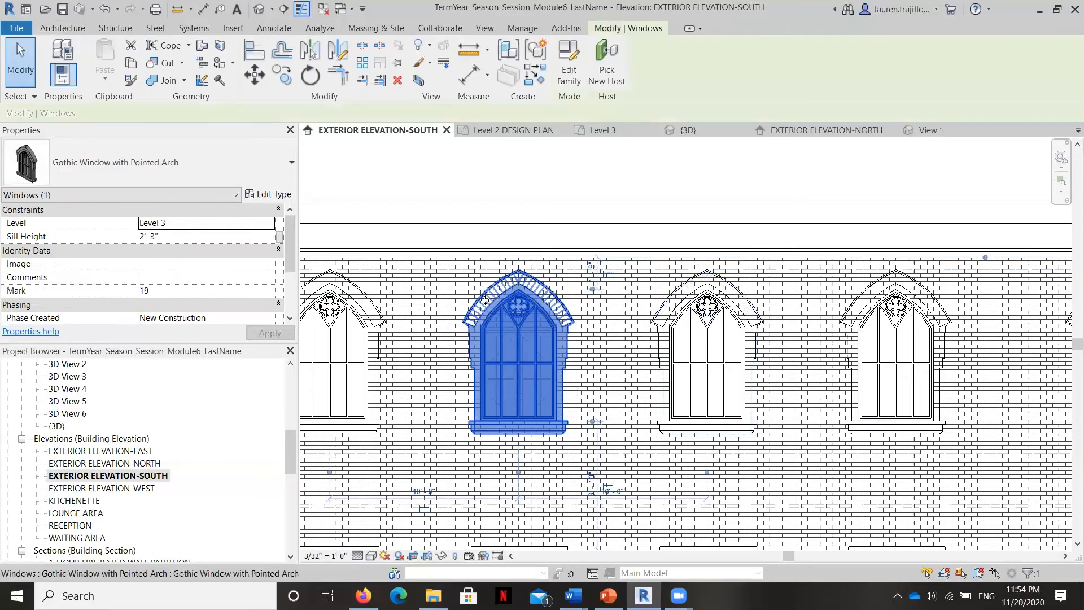
{"action": "left_click", "coordinate": [267, 195]}
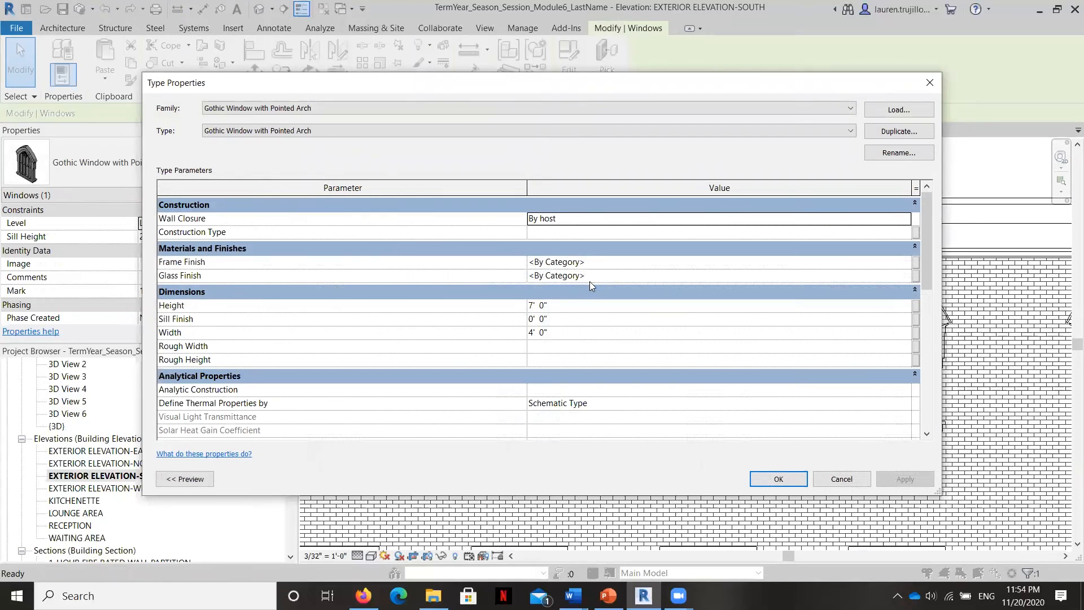
{"action": "left_click", "coordinate": [608, 262]}
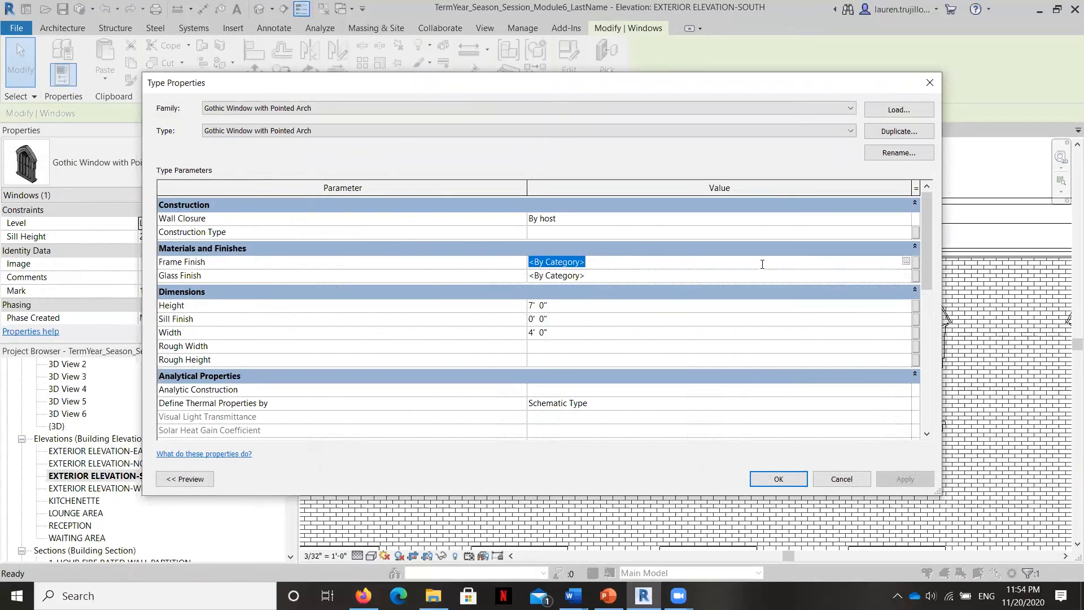
{"action": "left_click", "coordinate": [906, 262]}
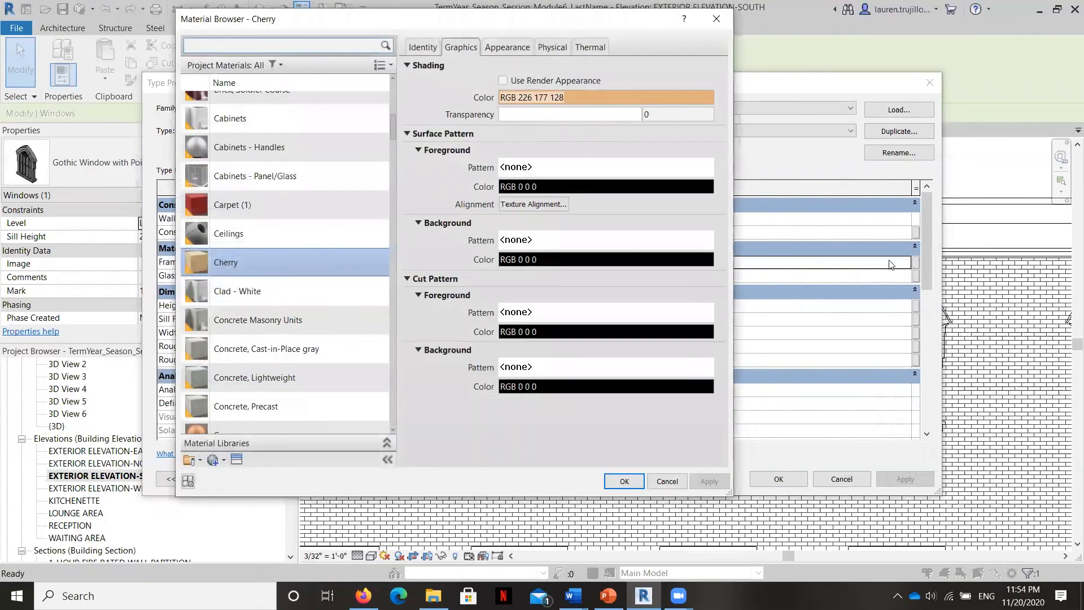
{"action": "left_click", "coordinate": [301, 268]}
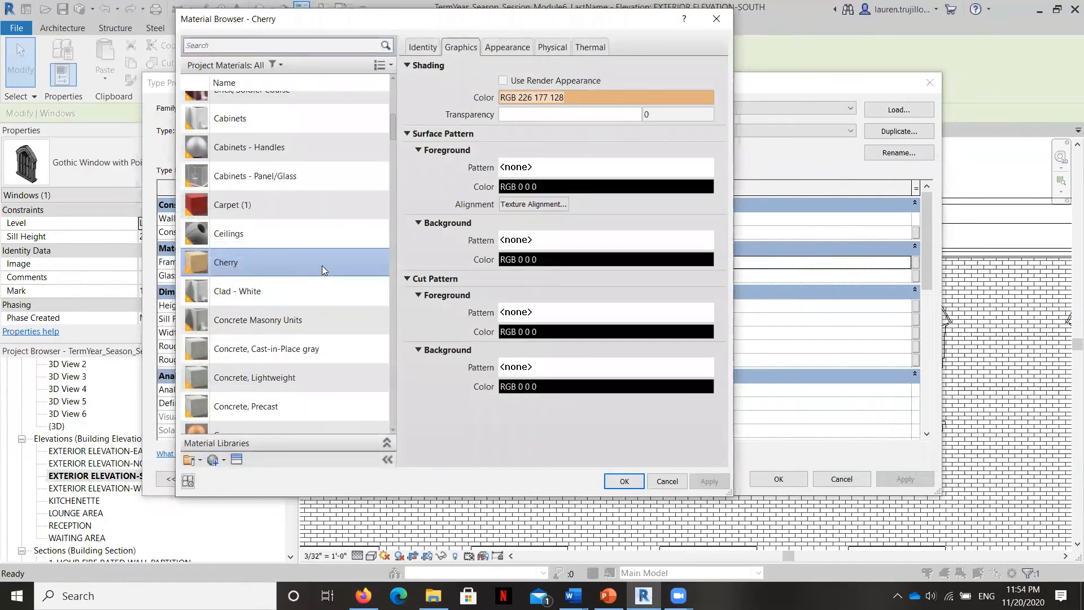
{"action": "left_click", "coordinate": [638, 485]}
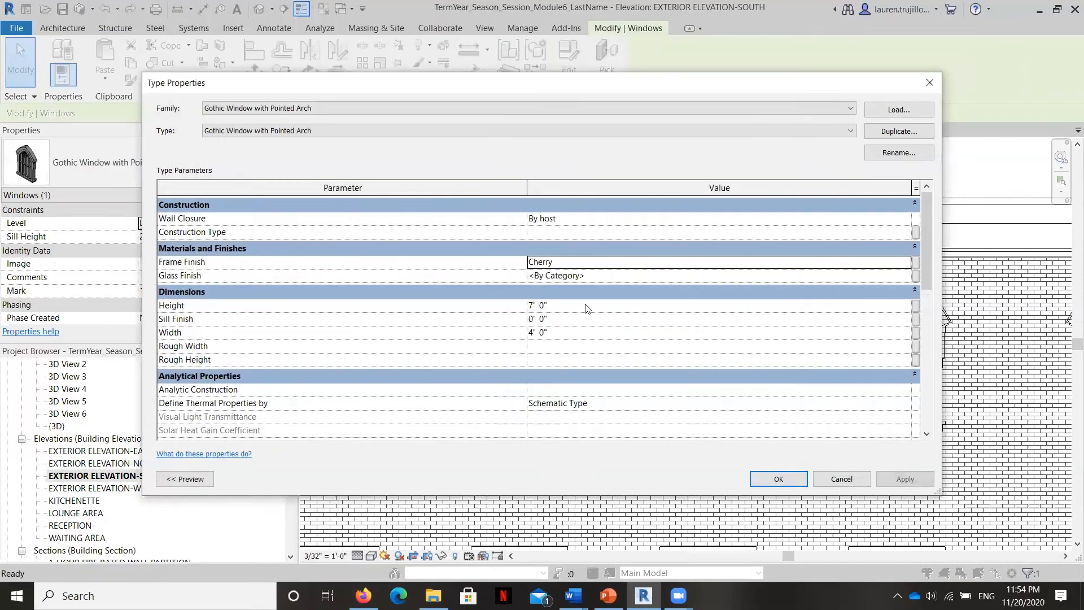
Set the Gothic window type's Glass Finish material to Glass and apply the type changes
{"action": "left_click", "coordinate": [552, 277]}
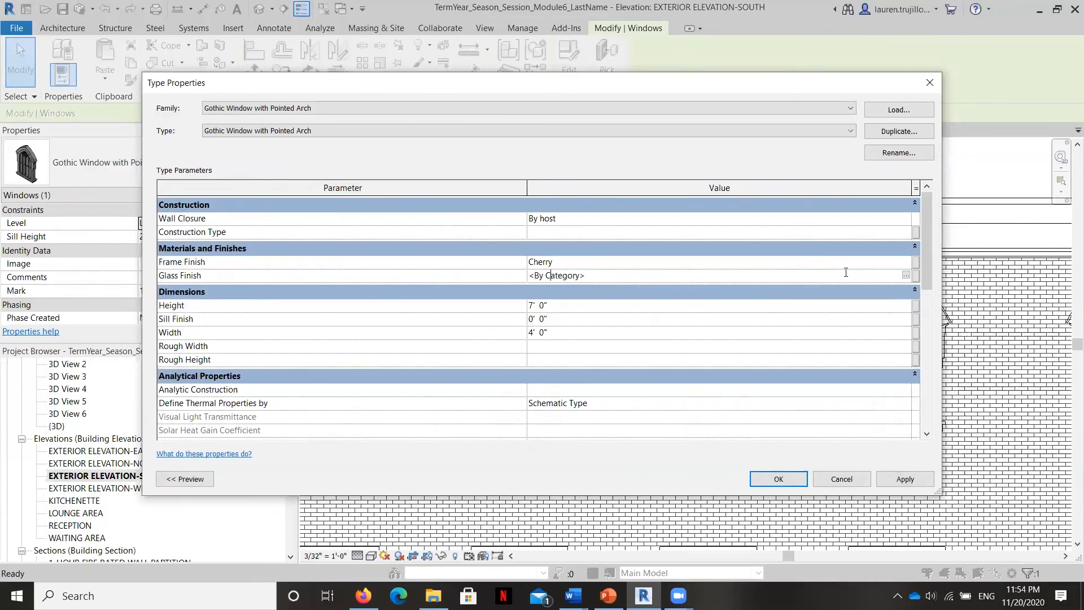
{"action": "left_click", "coordinate": [905, 275]}
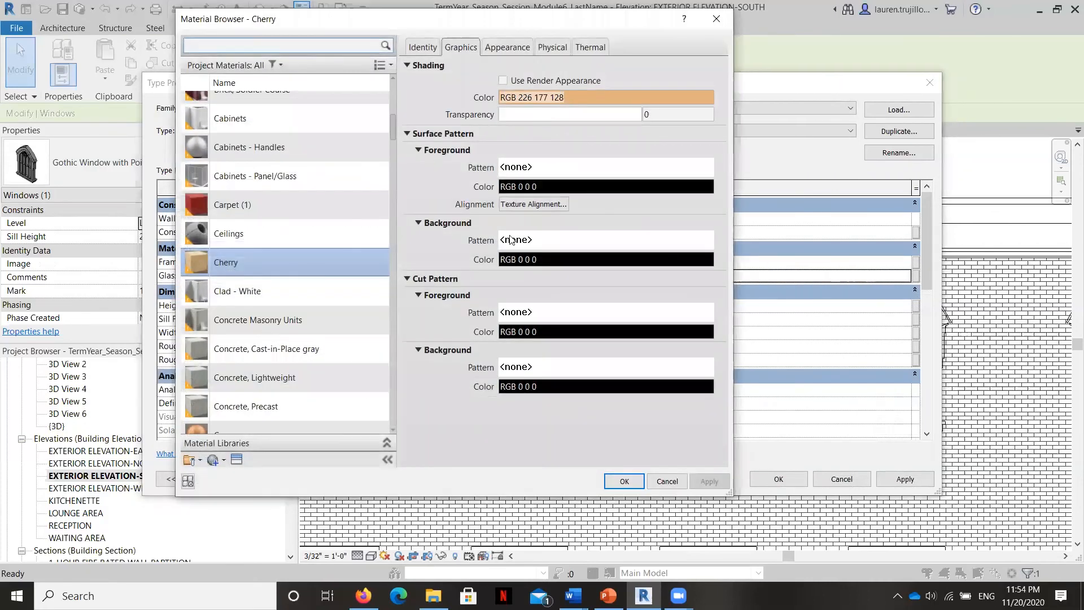
{"action": "scroll", "coordinate": [209, 303], "scroll_direction": "down", "scroll_amount": 1}
{"action": "scroll", "coordinate": [209, 303], "scroll_direction": "down", "scroll_amount": 7}
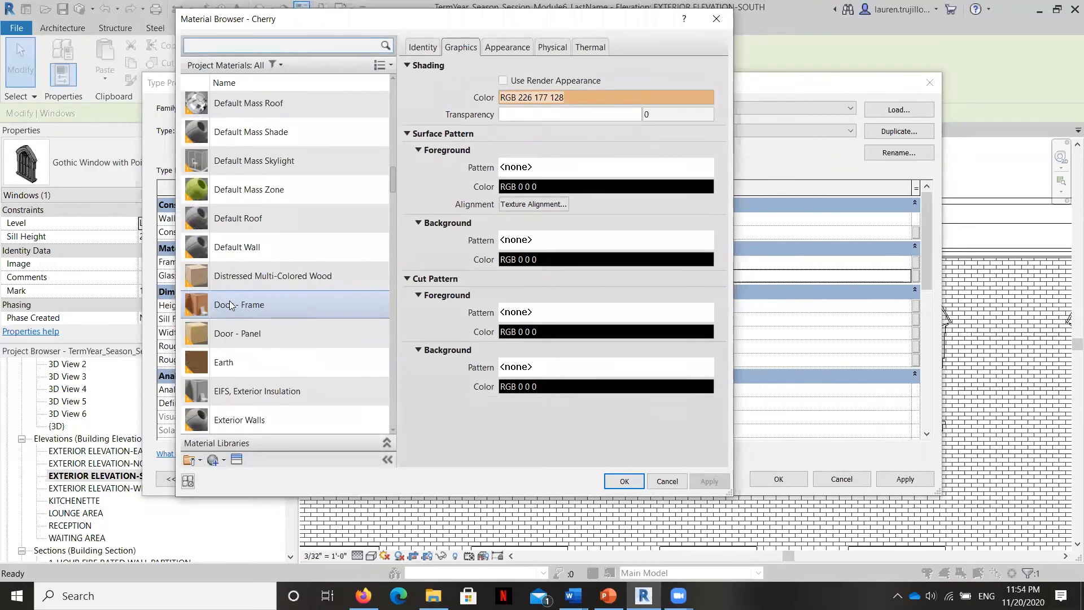
{"action": "scroll", "coordinate": [260, 356], "scroll_direction": "down", "scroll_amount": 3}
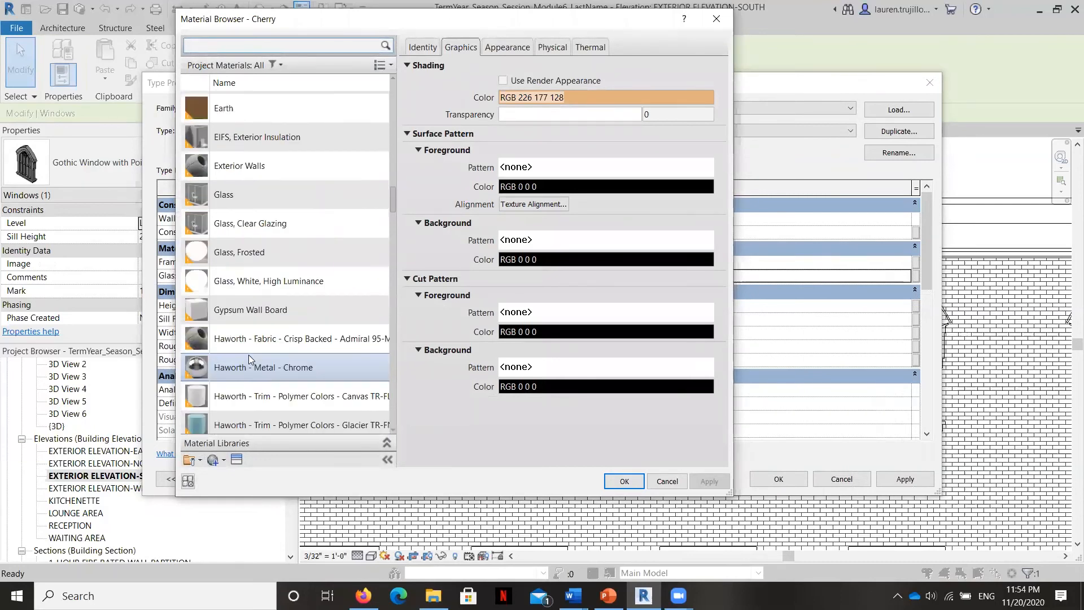
{"action": "left_click", "coordinate": [243, 198]}
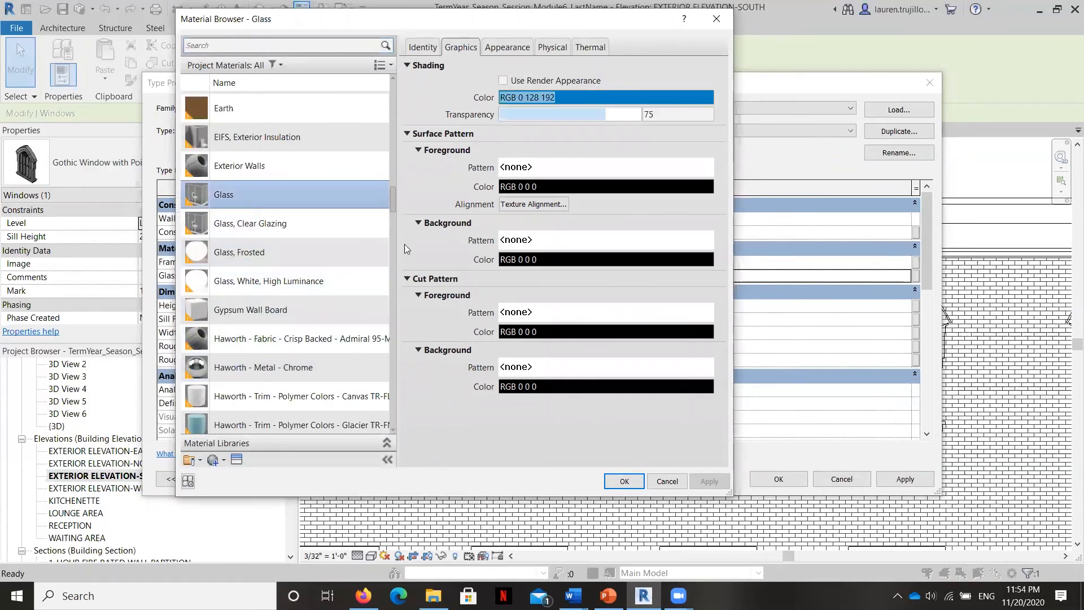
{"action": "left_click", "coordinate": [624, 481]}
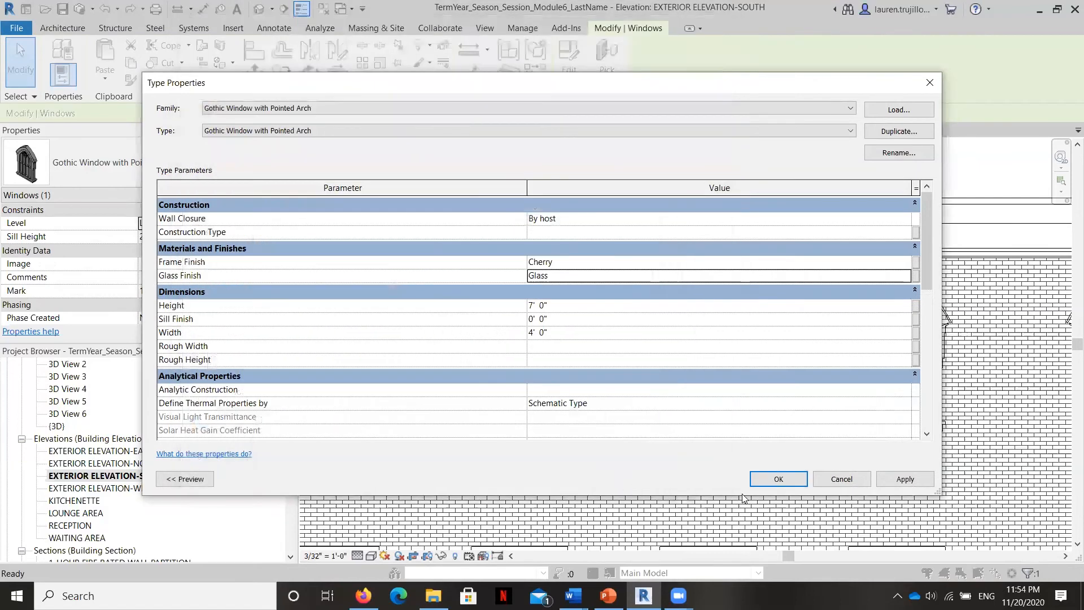
{"action": "left_click", "coordinate": [891, 476]}
{"action": "left_click", "coordinate": [791, 480]}
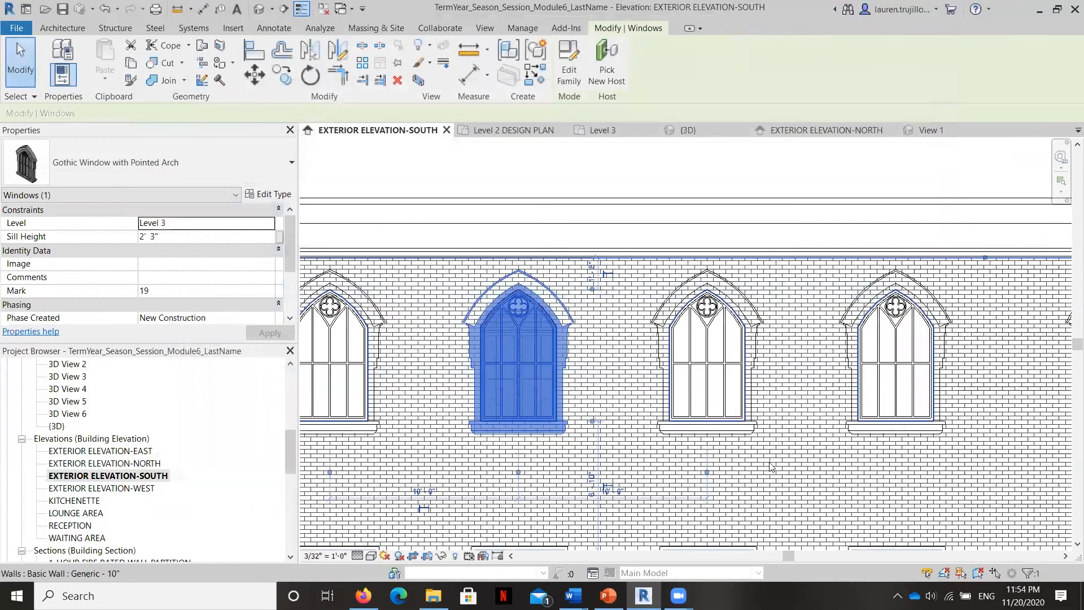
{"action": "key", "text": "Escape"}
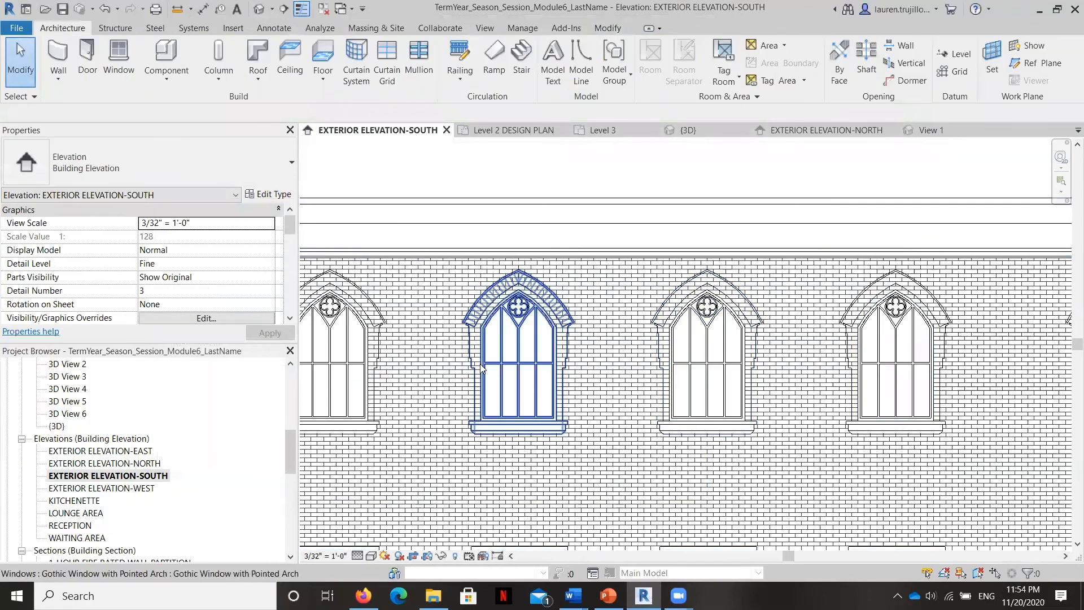
Display the south elevation in the Realistic visual style and inspect the Gothic windows' finishes up close
{"action": "scroll", "coordinate": [497, 229], "scroll_direction": "down", "scroll_amount": 2}
{"action": "scroll", "coordinate": [497, 229], "scroll_direction": "down", "scroll_amount": 1}
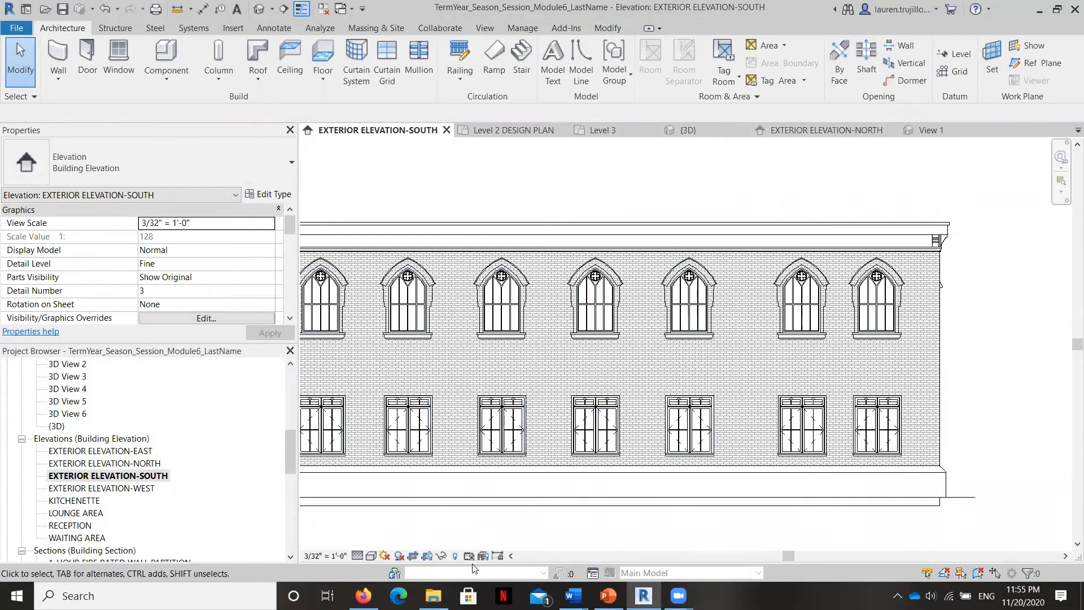
{"action": "left_click", "coordinate": [371, 556]}
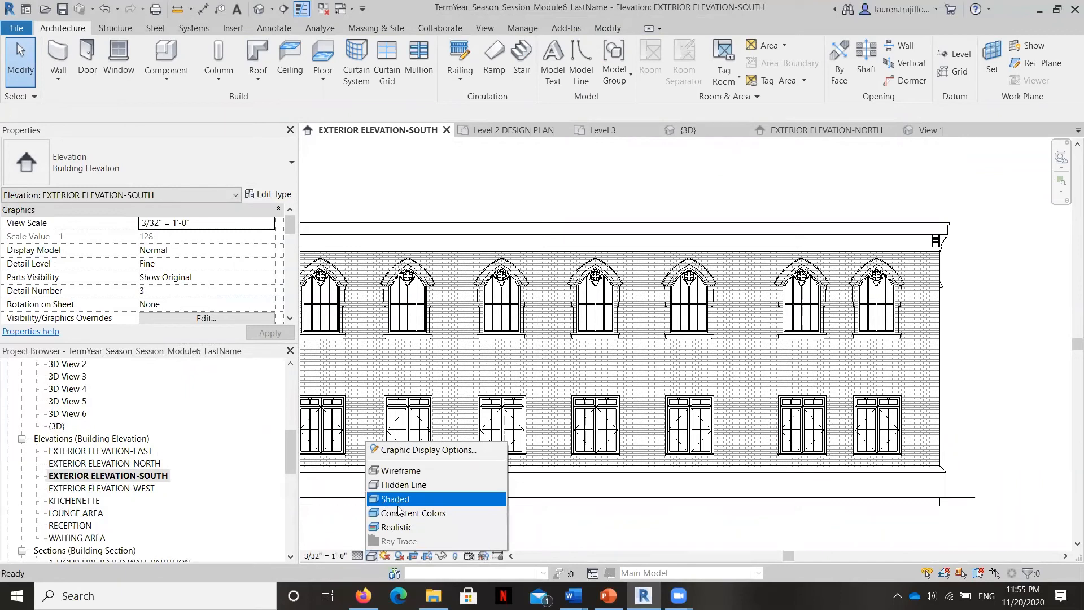
{"action": "left_click", "coordinate": [397, 527]}
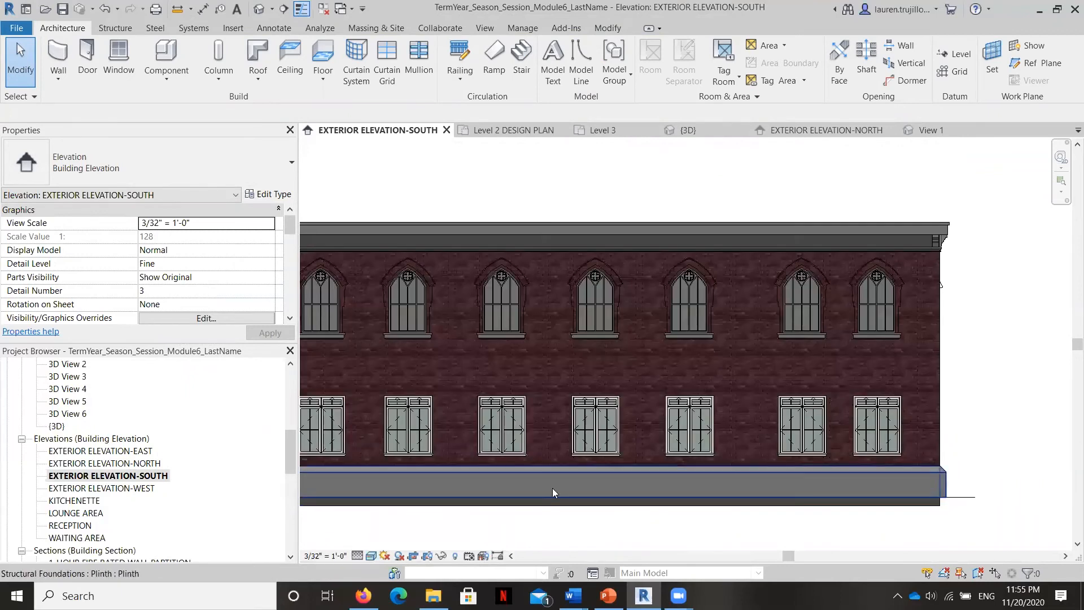
{"action": "middle_click_drag", "start_coordinate": [468, 325], "coordinate": [699, 317]}
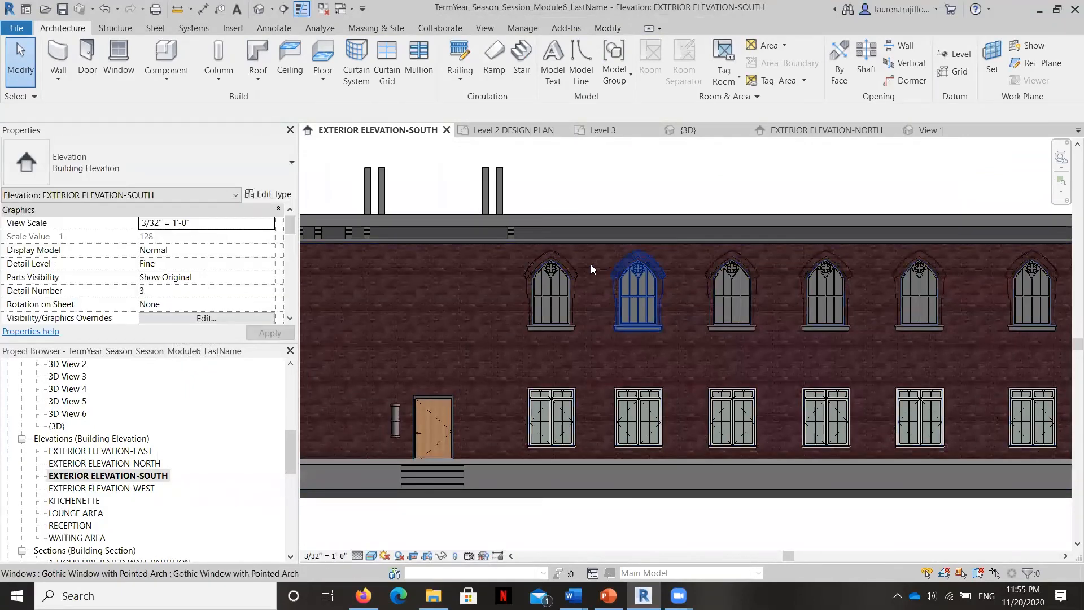
{"action": "scroll", "coordinate": [579, 263], "scroll_direction": "up", "scroll_amount": 3}
{"action": "scroll", "coordinate": [536, 300], "scroll_direction": "up", "scroll_amount": 1}
{"action": "scroll", "coordinate": [537, 296], "scroll_direction": "up", "scroll_amount": 1}
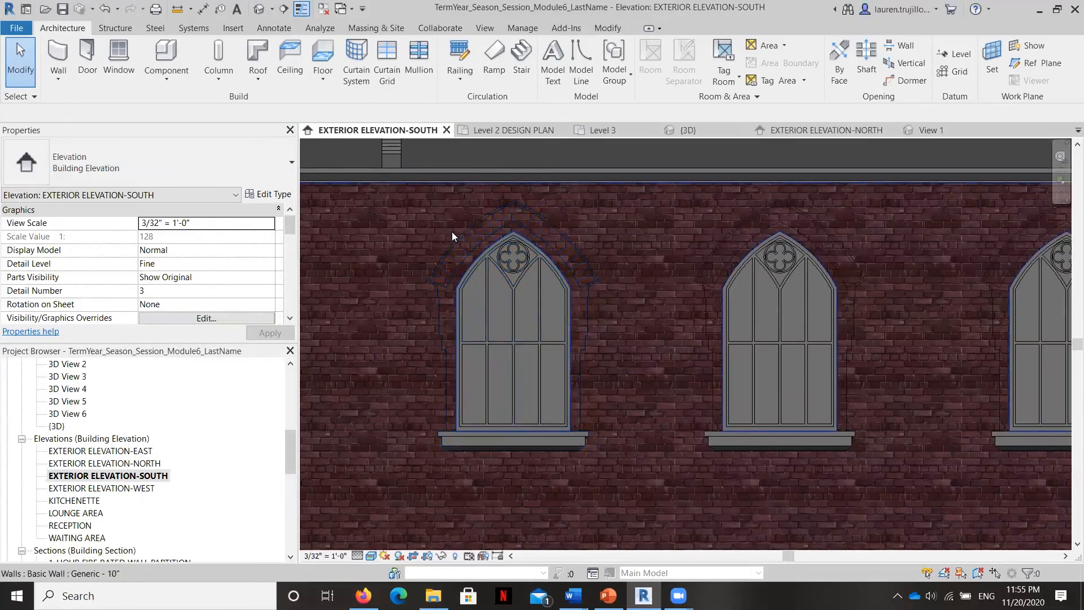
Open the Gothic window family for editing and show its Exterior elevation
{"action": "double_click", "coordinate": [515, 213]}
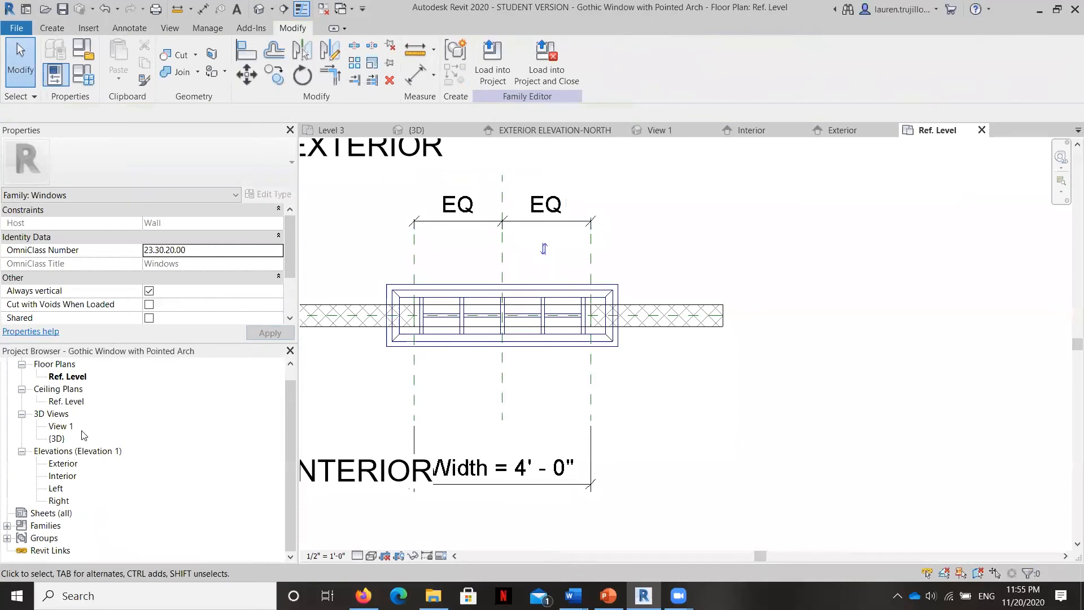
{"action": "double_click", "coordinate": [62, 465]}
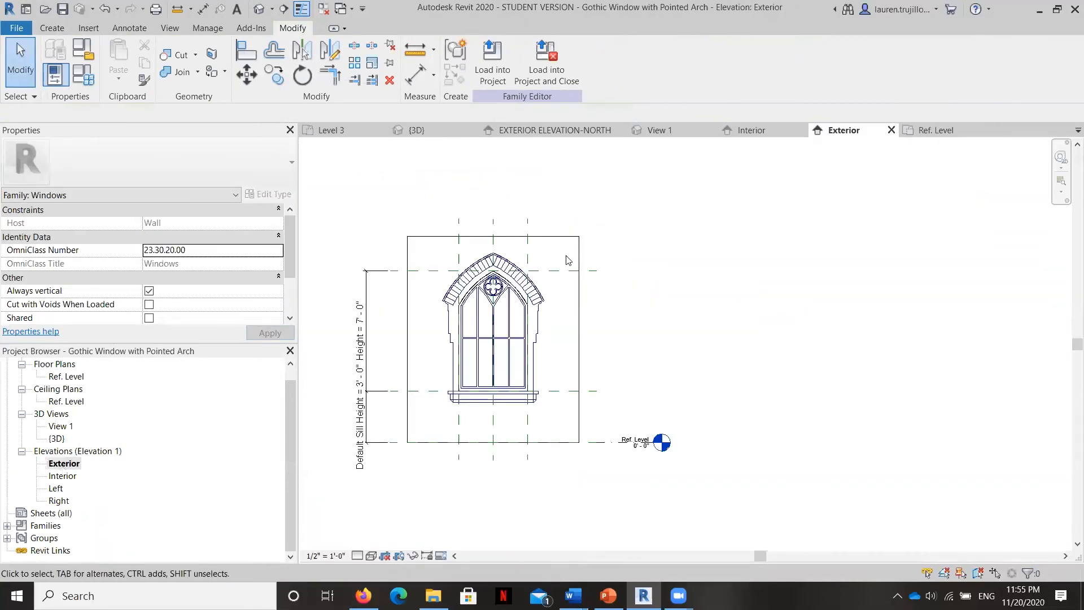
{"action": "scroll", "coordinate": [460, 258], "scroll_direction": "up", "scroll_amount": 2}
{"action": "scroll", "coordinate": [537, 187], "scroll_direction": "down", "scroll_amount": 1}
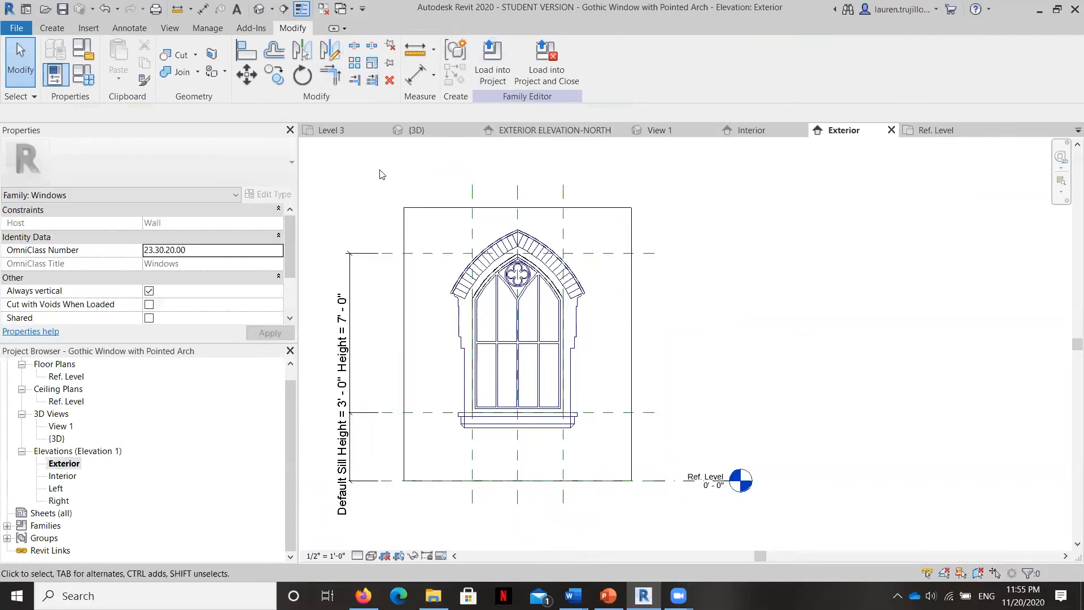
{"action": "left_click_drag", "start_coordinate": [380, 171], "coordinate": [531, 318]}
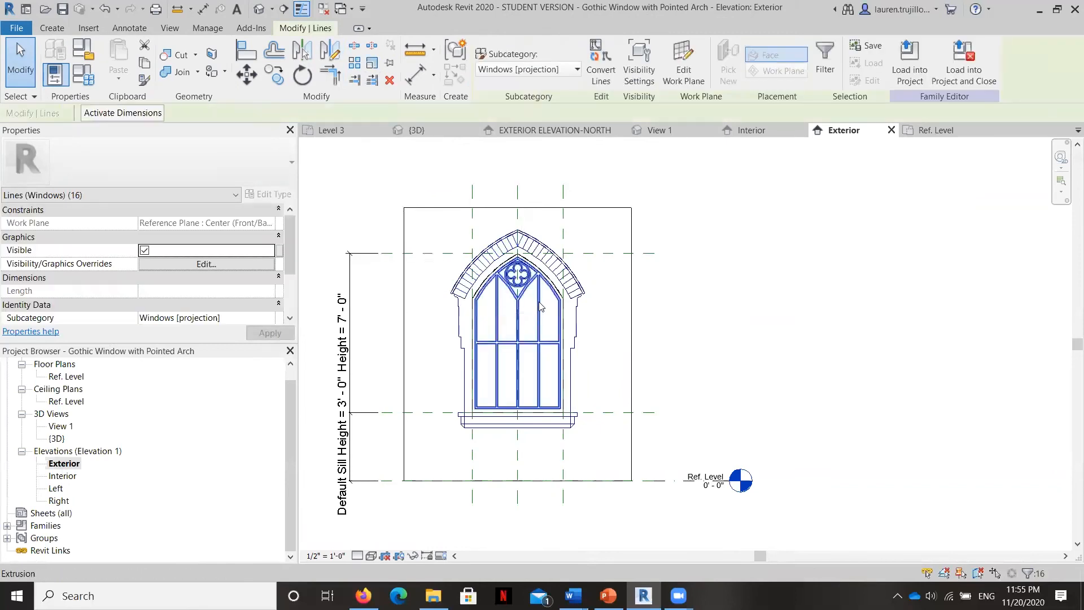
{"action": "left_click", "coordinate": [818, 53]}
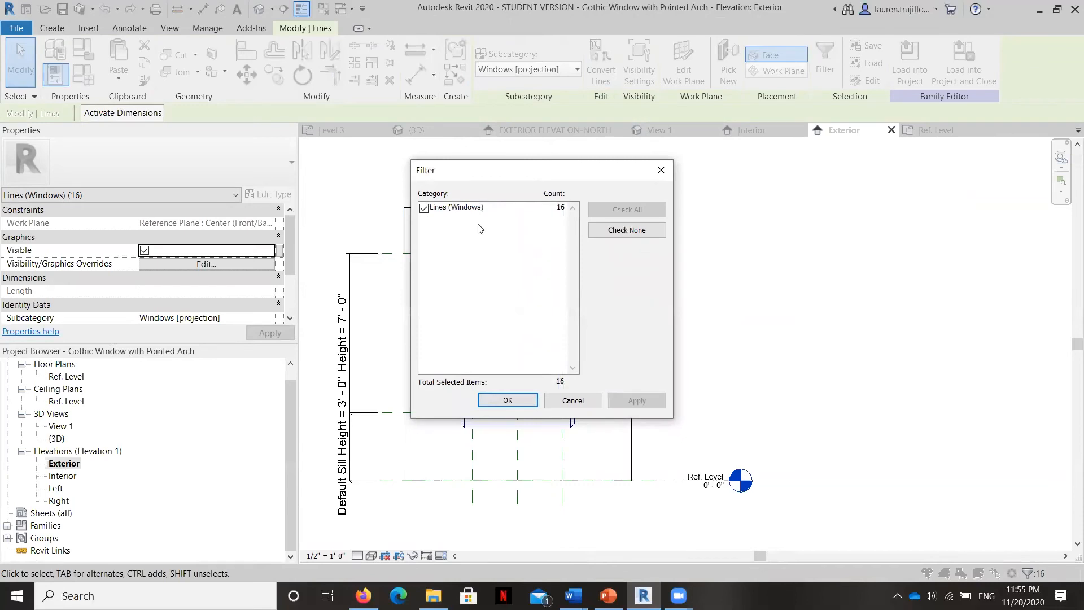
{"action": "left_click", "coordinate": [591, 405]}
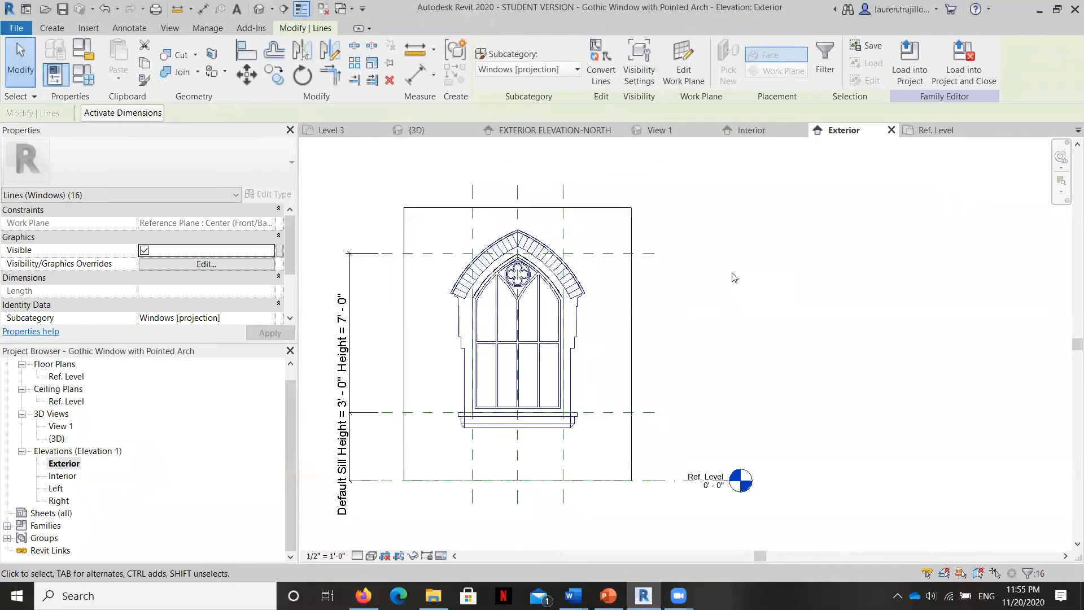
{"action": "left_click", "coordinate": [667, 243]}
{"action": "left_click_drag", "start_coordinate": [377, 174], "coordinate": [602, 359]}
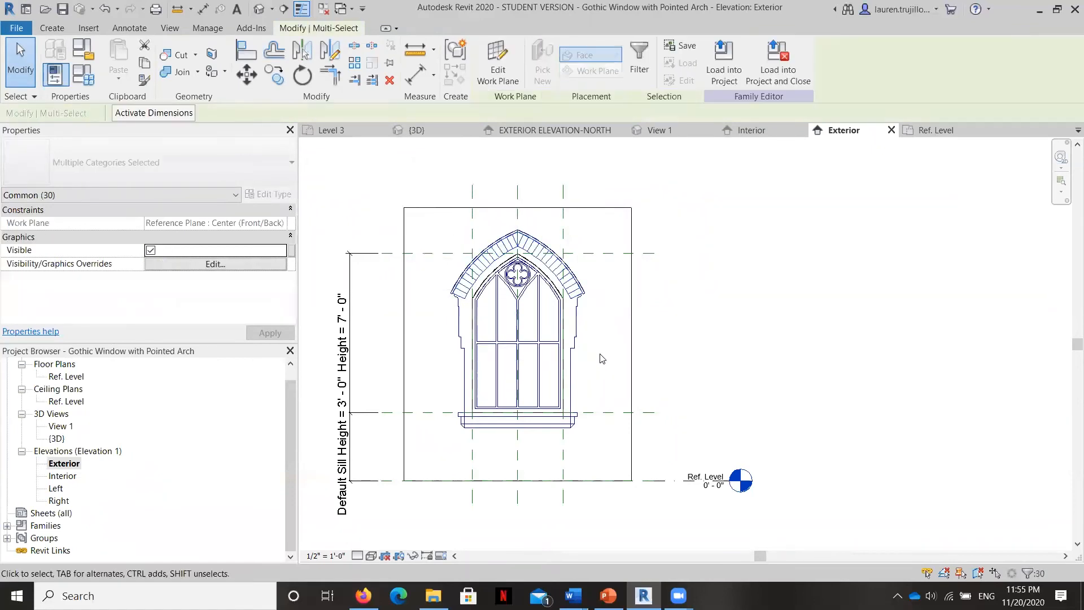
{"action": "left_click", "coordinate": [639, 57]}
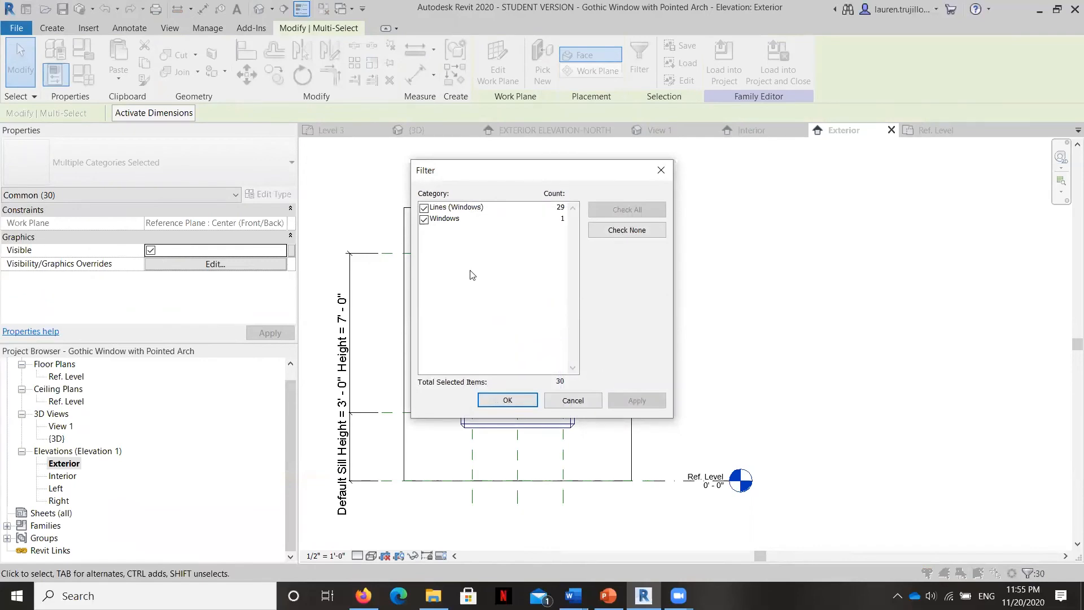
{"action": "left_click", "coordinate": [572, 400]}
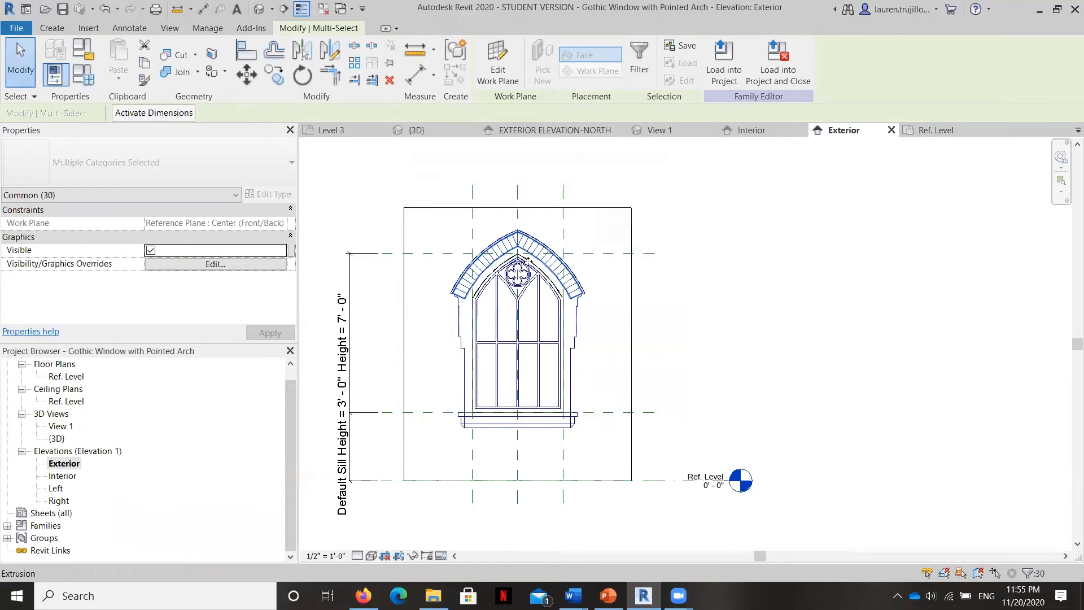
{"action": "scroll", "coordinate": [486, 292], "scroll_direction": "up", "scroll_amount": 3}
{"action": "key", "text": "Escape"}
{"action": "scroll", "coordinate": [508, 291], "scroll_direction": "up", "scroll_amount": 4}
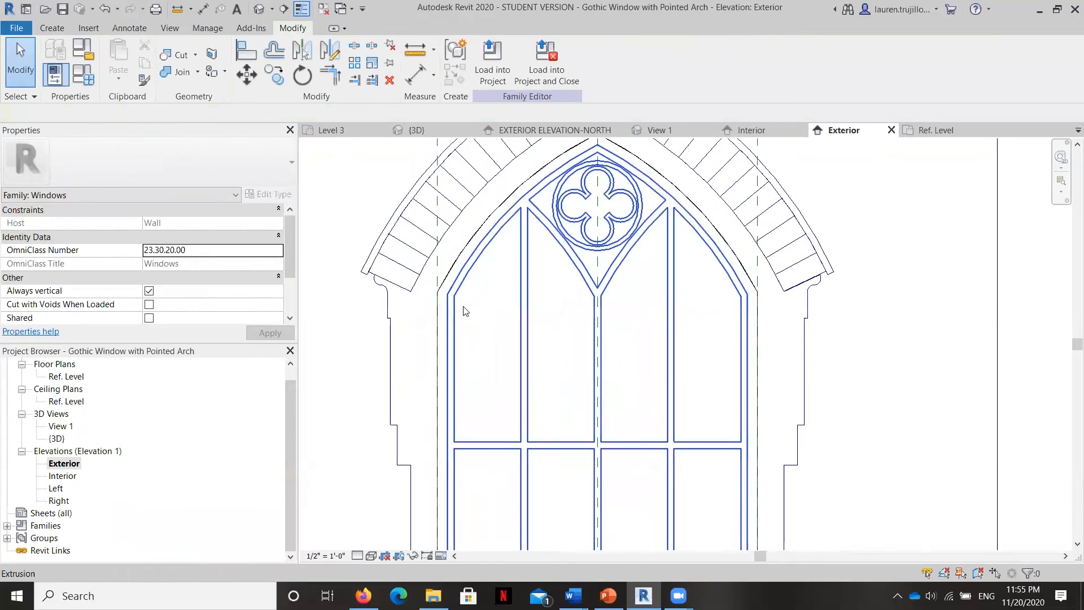
{"action": "scroll", "coordinate": [587, 285], "scroll_direction": "down", "scroll_amount": 4}
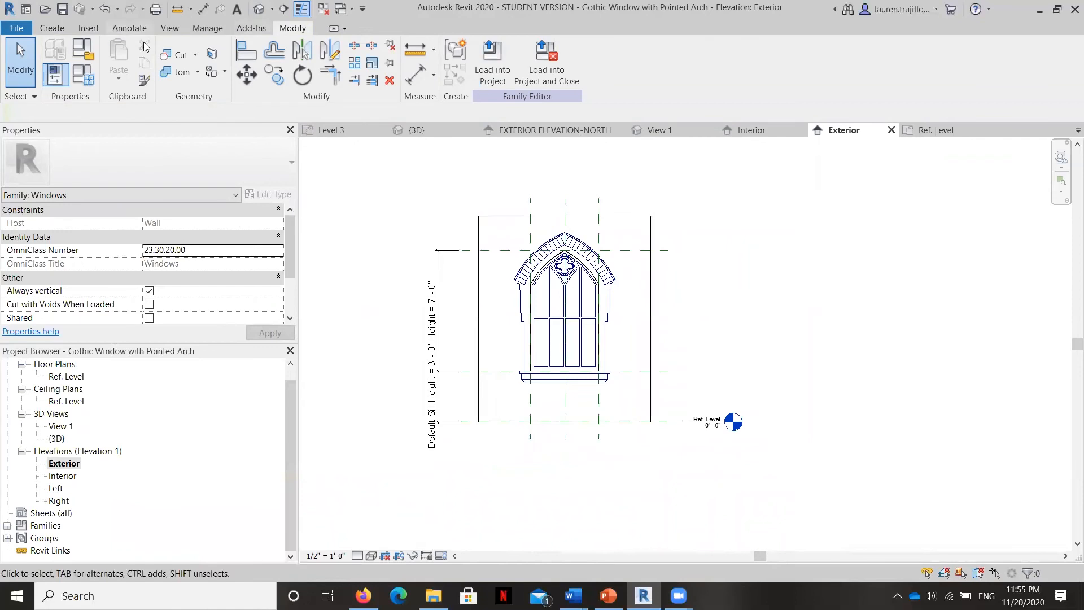
Isolate the opening cut from everything selected in the elevation and open its boundary sketch for editing
{"action": "left_click_drag", "start_coordinate": [414, 176], "coordinate": [694, 470]}
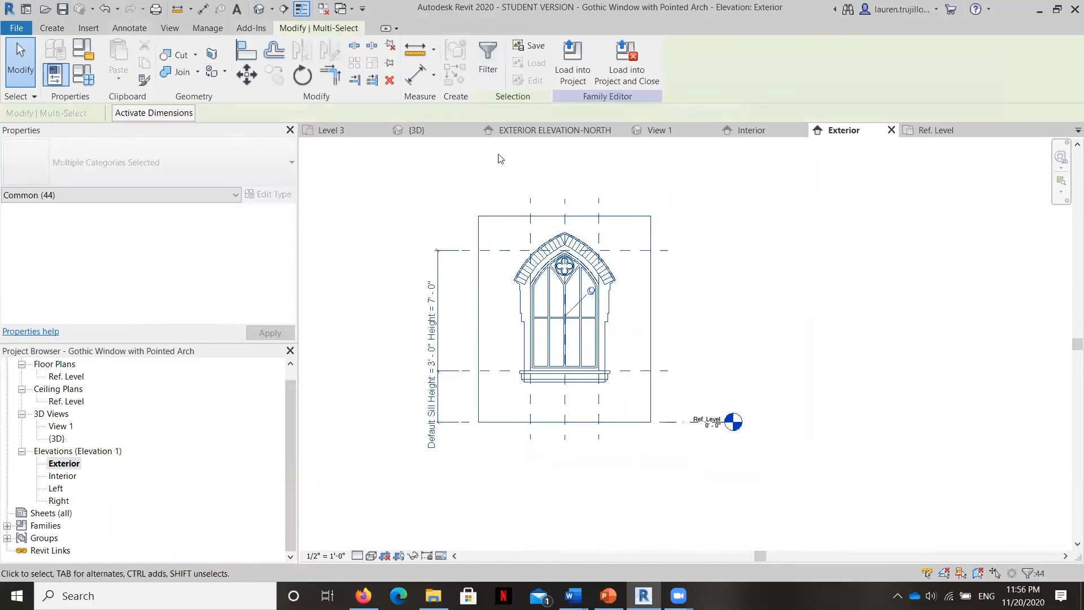
{"action": "left_click", "coordinate": [488, 68]}
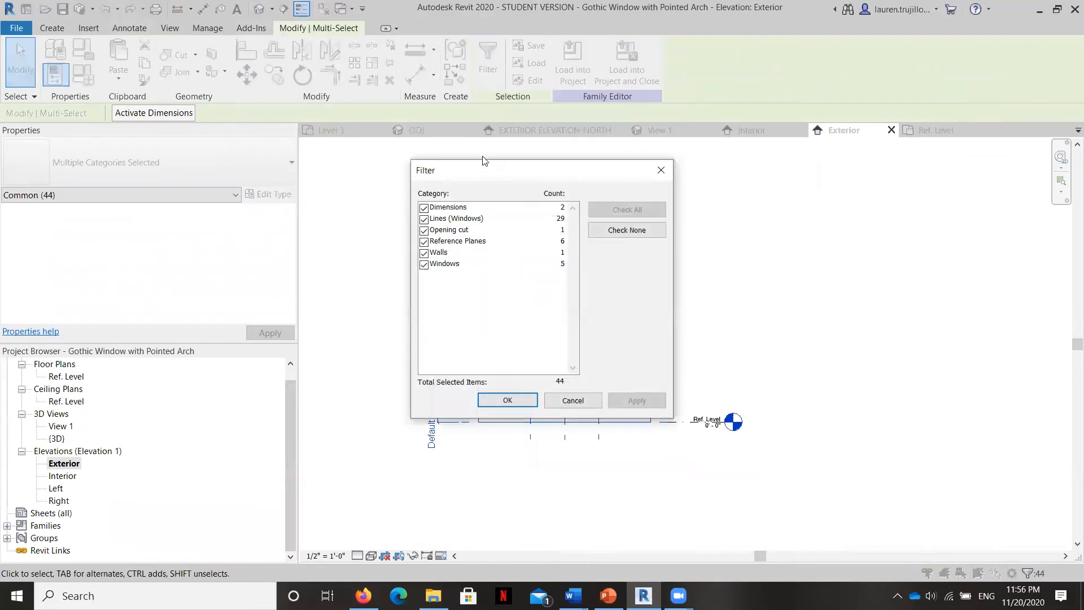
{"action": "left_click", "coordinate": [424, 242]}
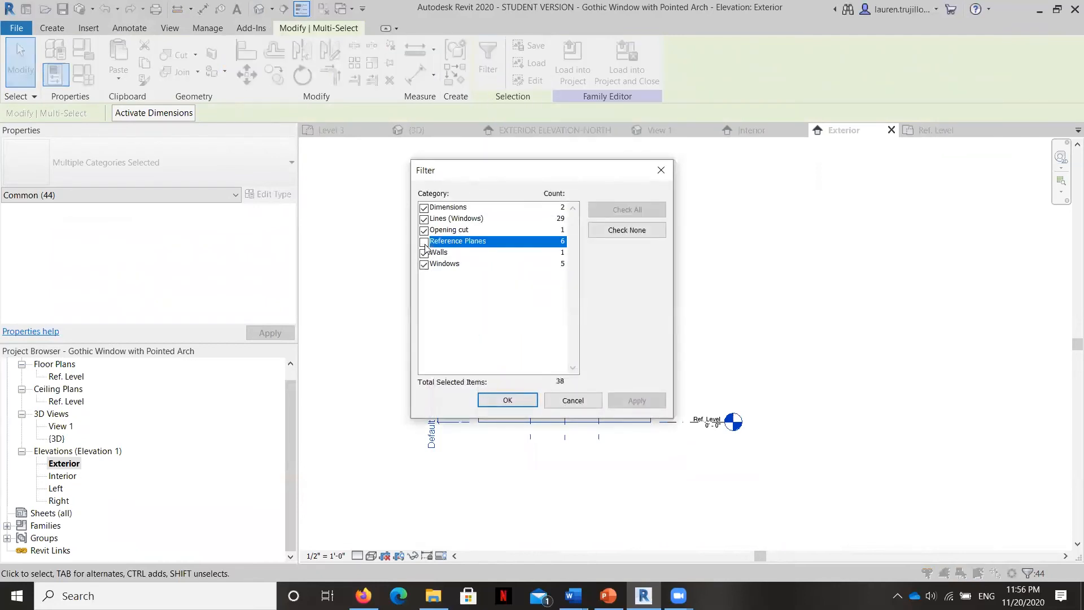
{"action": "left_click", "coordinate": [424, 253]}
{"action": "left_click", "coordinate": [424, 265]}
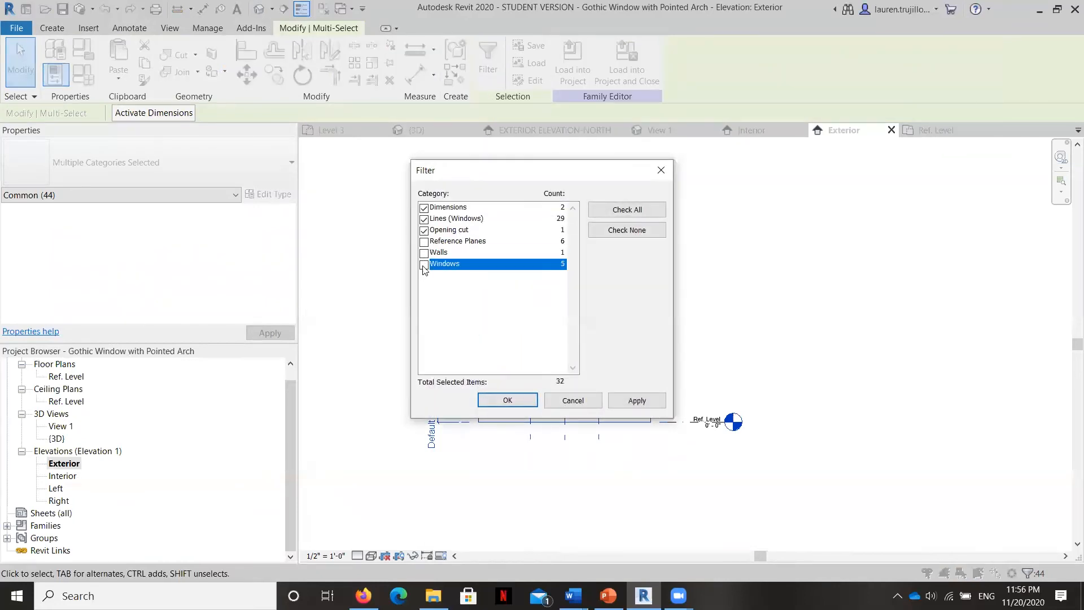
{"action": "left_click", "coordinate": [423, 219]}
{"action": "left_click", "coordinate": [424, 208]}
{"action": "left_click", "coordinate": [621, 400]}
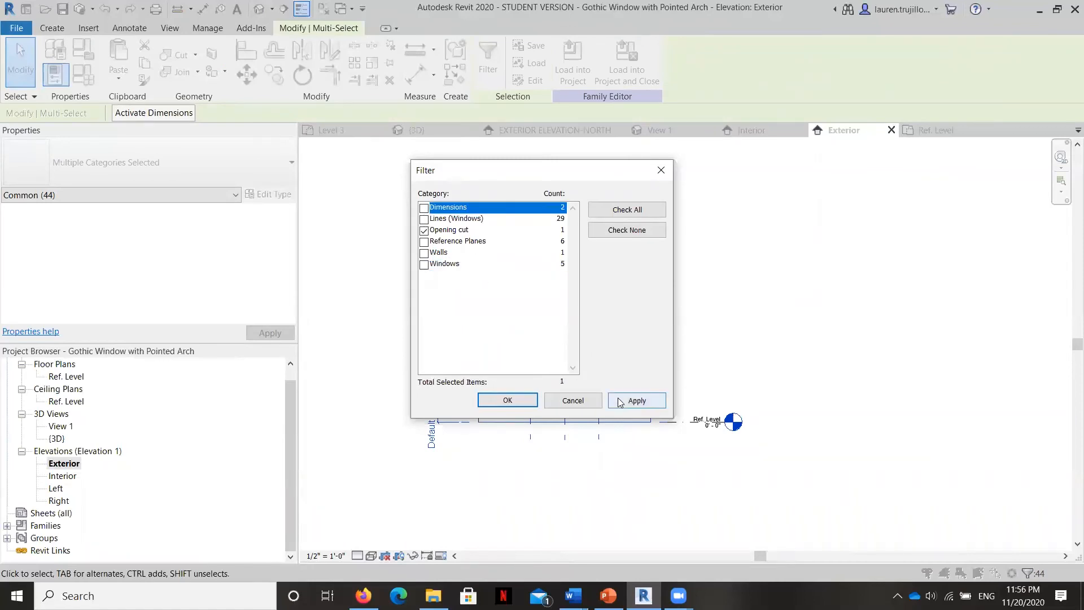
{"action": "left_click", "coordinate": [522, 401]}
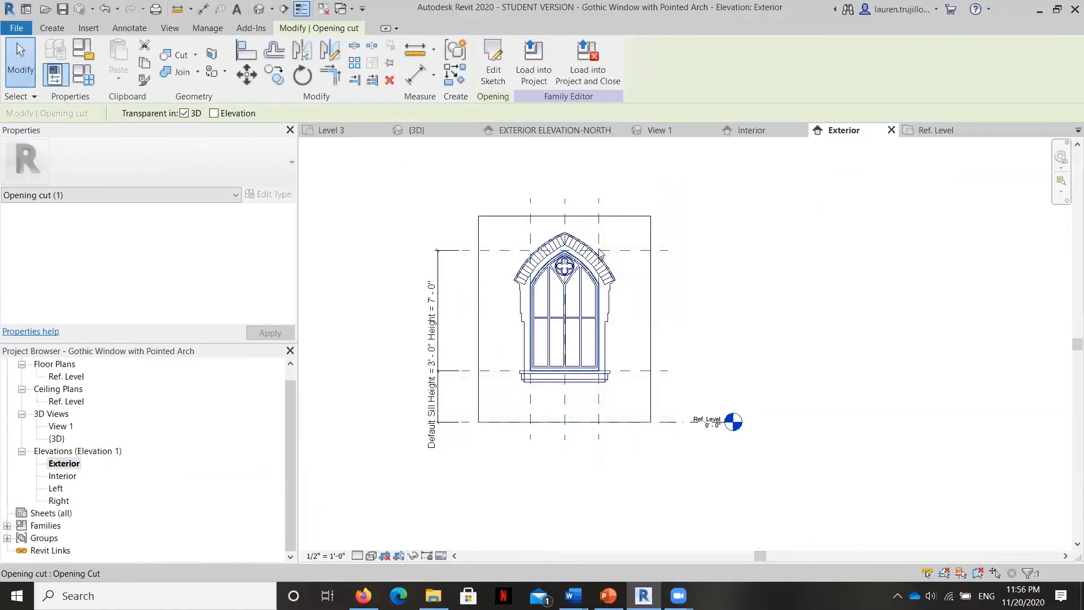
{"action": "left_click", "coordinate": [492, 66]}
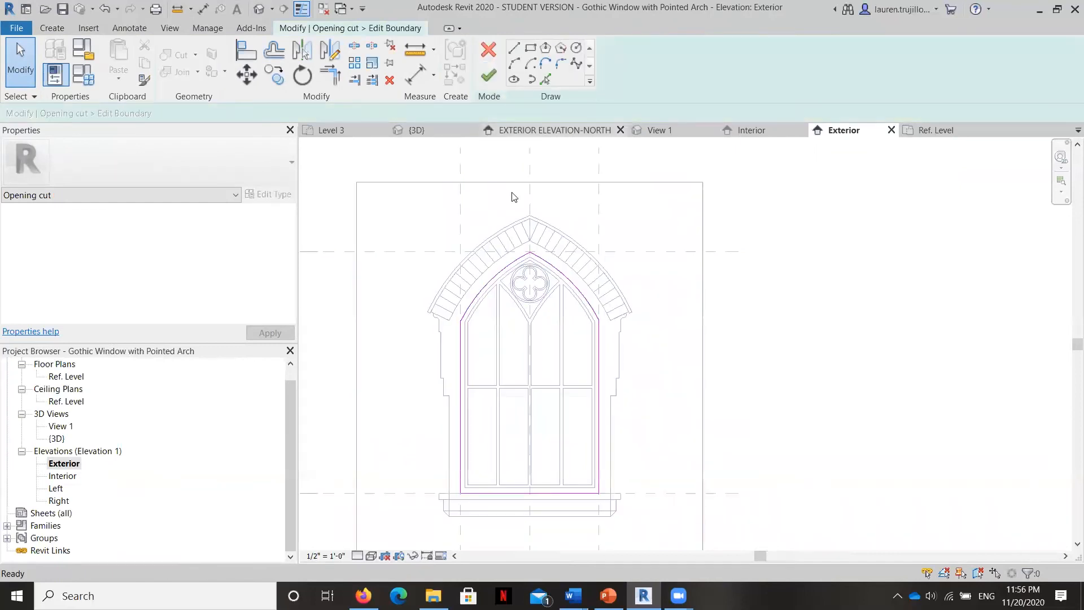
Delete both arcs, both side lines and the base line of the existing opening cut boundary
{"action": "left_click", "coordinate": [582, 297]}
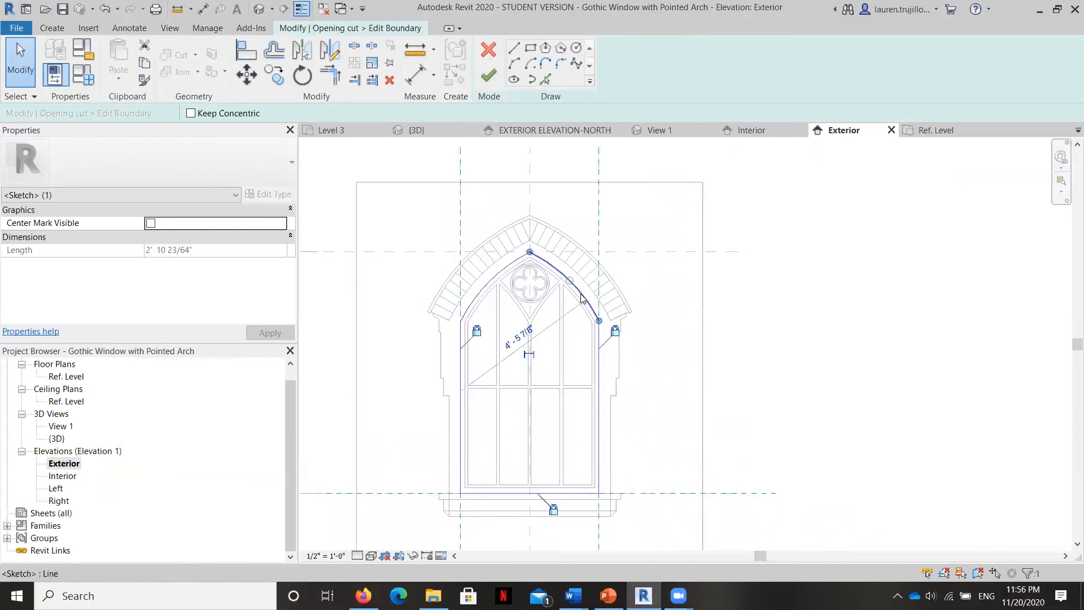
{"action": "key", "text": "Delete"}
{"action": "left_click", "coordinate": [598, 362]}
{"action": "key", "text": "Delete"}
{"action": "left_click", "coordinate": [544, 492]}
{"action": "key", "text": "Delete"}
{"action": "left_click", "coordinate": [464, 368]}
{"action": "key", "text": "Delete"}
{"action": "left_click", "coordinate": [467, 309]}
{"action": "key", "text": "Delete"}
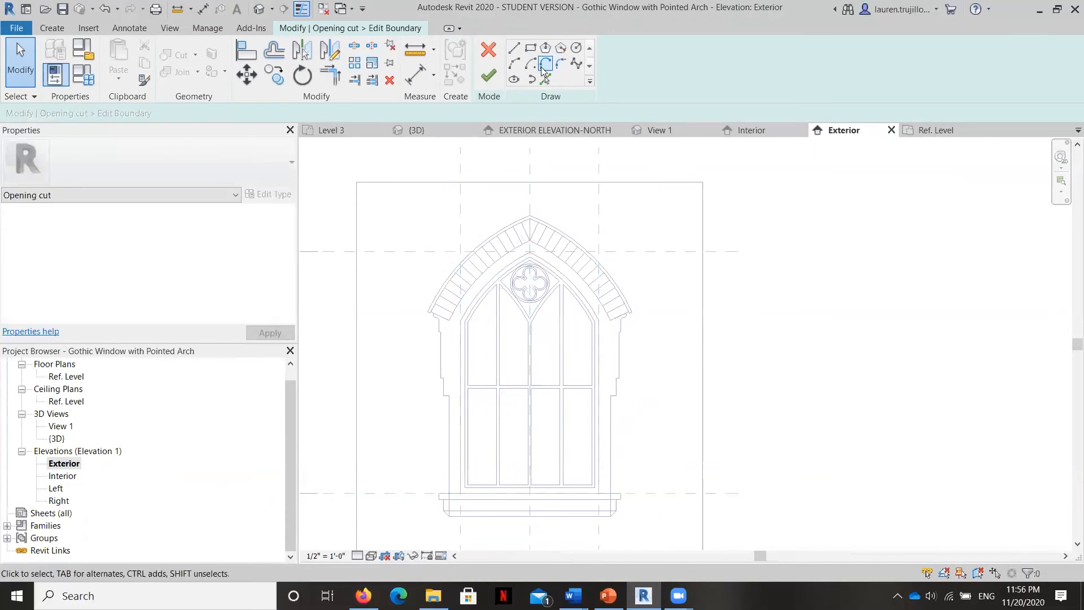
Trace both outer arcs of the brick arch and the short end edge at its right foot as opening boundary lines
{"action": "left_click", "coordinate": [545, 79]}
{"action": "left_click", "coordinate": [487, 233]}
{"action": "left_click", "coordinate": [587, 248]}
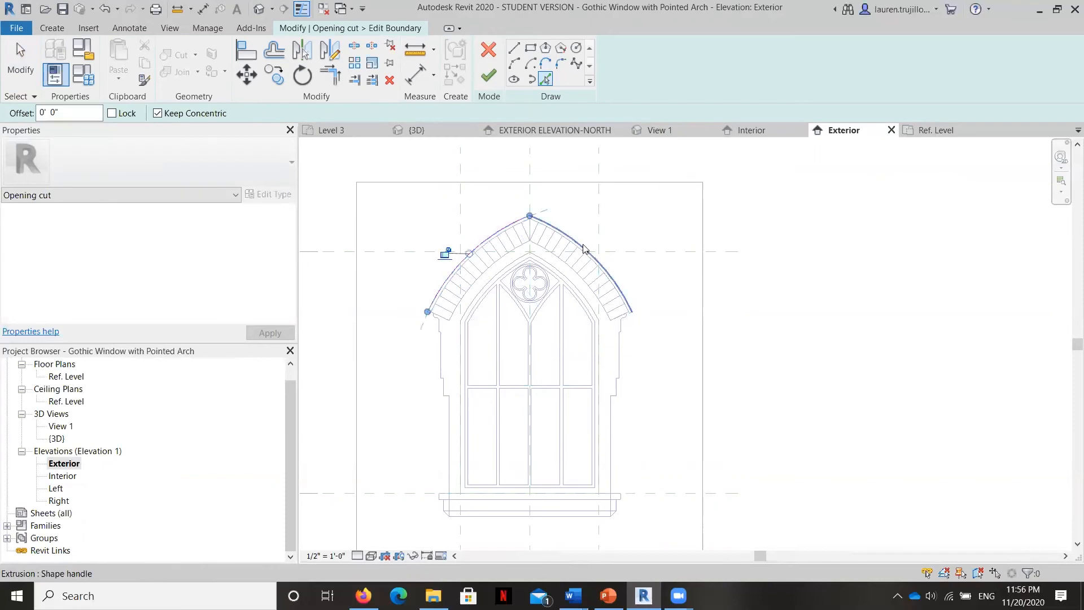
{"action": "scroll", "coordinate": [624, 302], "scroll_direction": "up", "scroll_amount": 2}
{"action": "scroll", "coordinate": [634, 323], "scroll_direction": "up", "scroll_amount": 3}
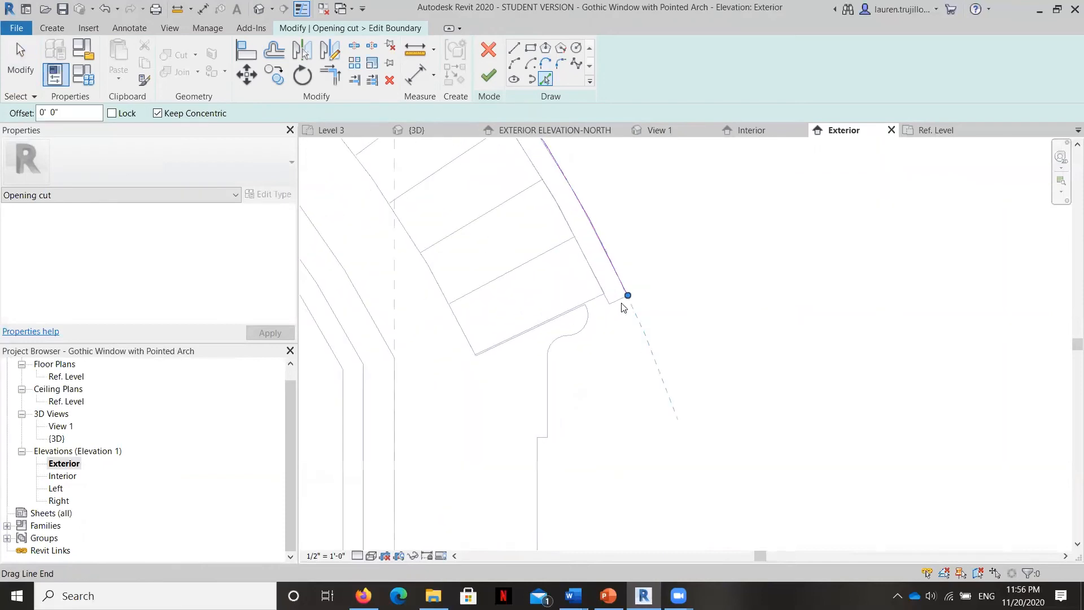
{"action": "scroll", "coordinate": [621, 305], "scroll_direction": "up", "scroll_amount": 2}
{"action": "left_click", "coordinate": [623, 298]}
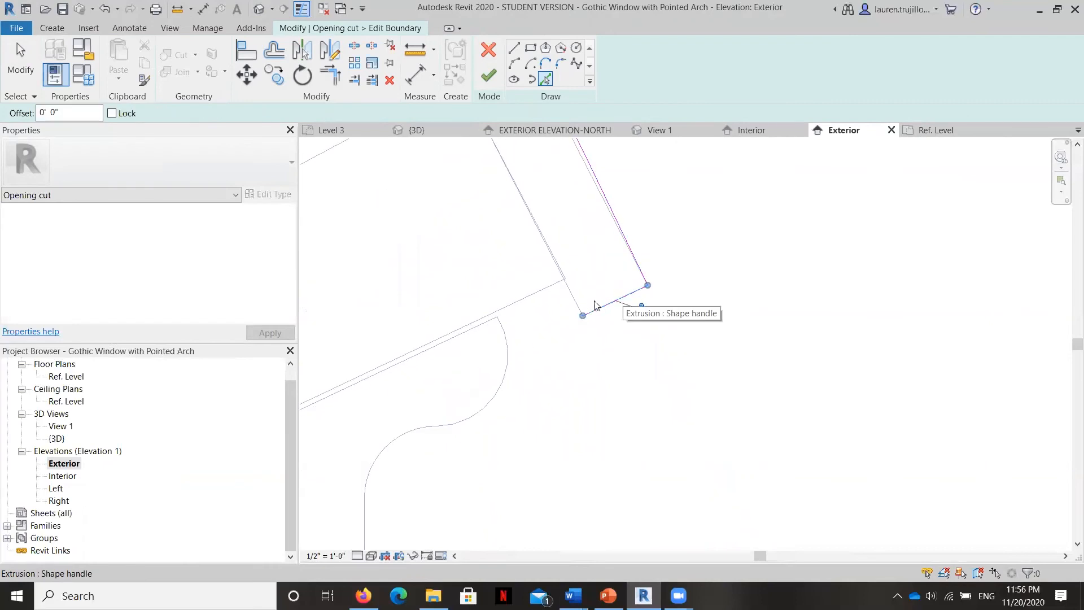
Draw two boundary lines linking the arch's right foot to the start of the curved molding beneath it
{"action": "left_click", "coordinate": [514, 48]}
{"action": "left_click", "coordinate": [582, 315]}
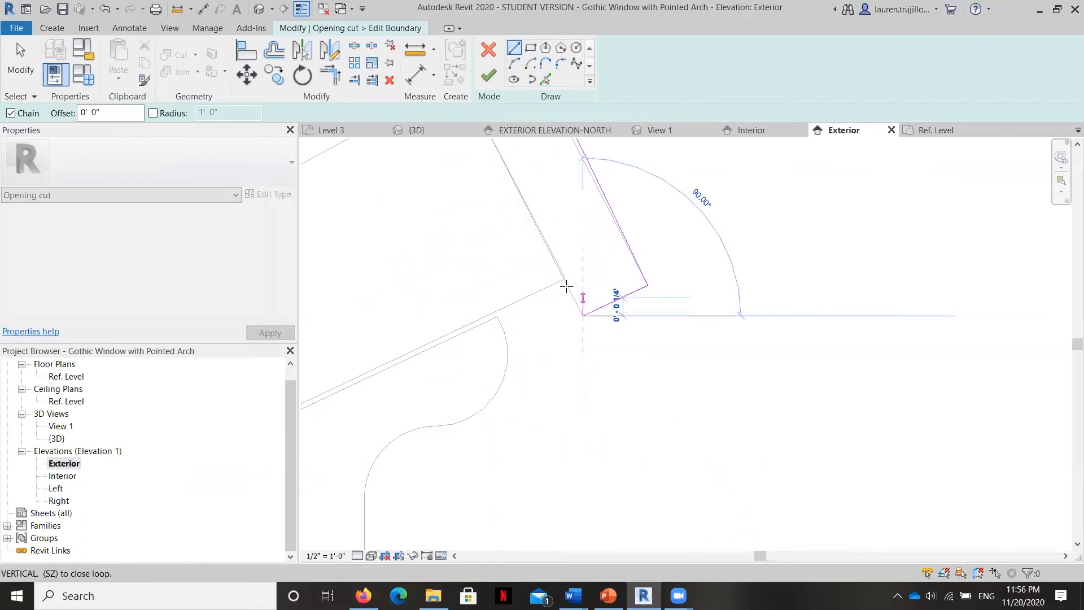
{"action": "scroll", "coordinate": [567, 277], "scroll_direction": "up", "scroll_amount": 3}
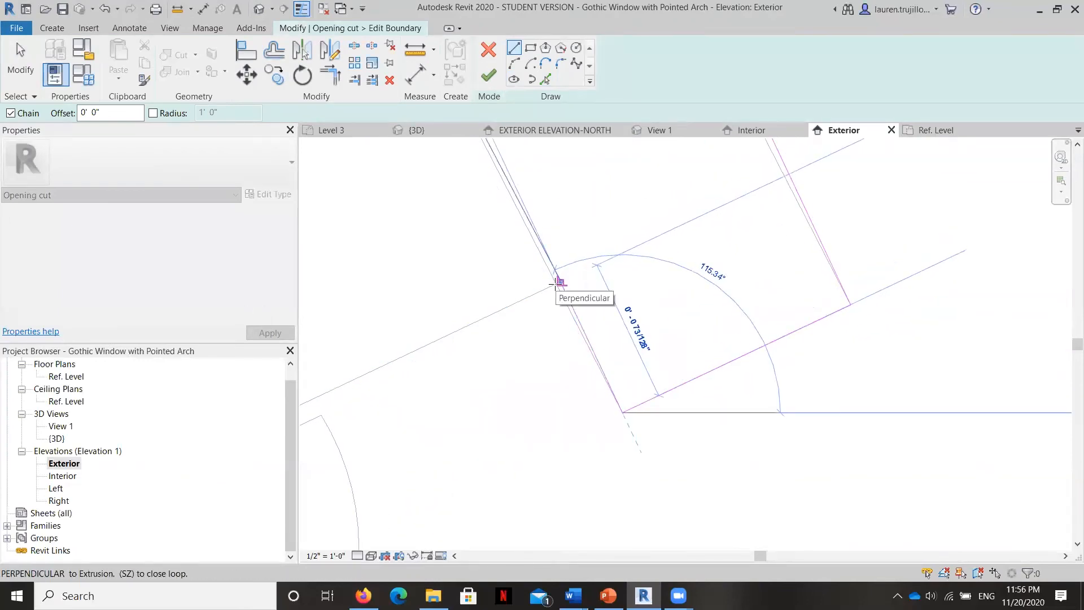
{"action": "left_click", "coordinate": [559, 282]}
{"action": "scroll", "coordinate": [655, 262], "scroll_direction": "down", "scroll_amount": 4}
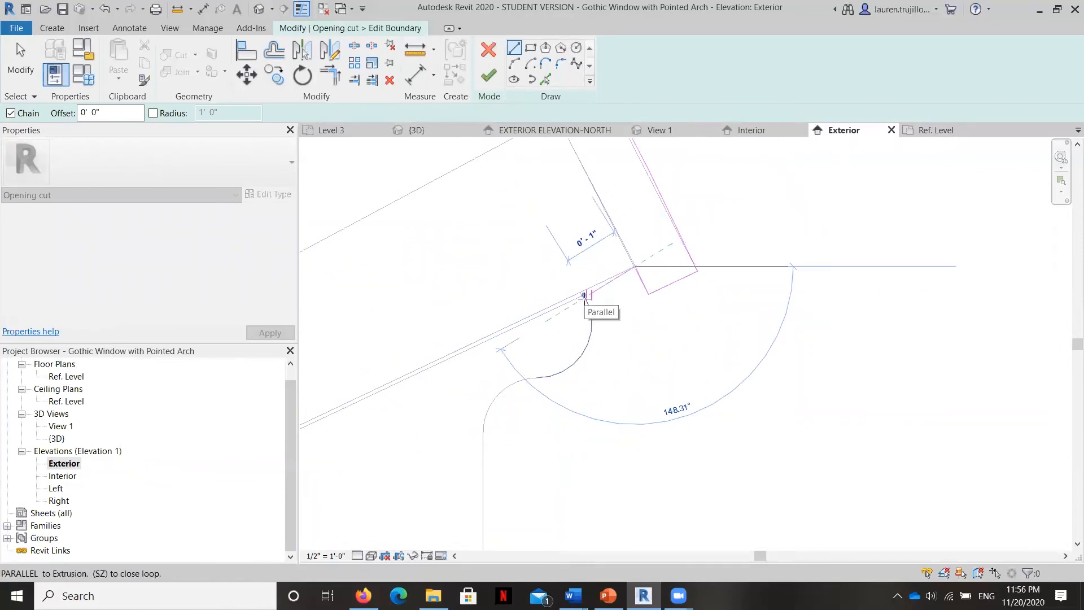
{"action": "scroll", "coordinate": [589, 293], "scroll_direction": "up", "scroll_amount": 4}
{"action": "left_click", "coordinate": [566, 299]}
{"action": "key", "text": "Escape"}
{"action": "key", "text": "Escape"}
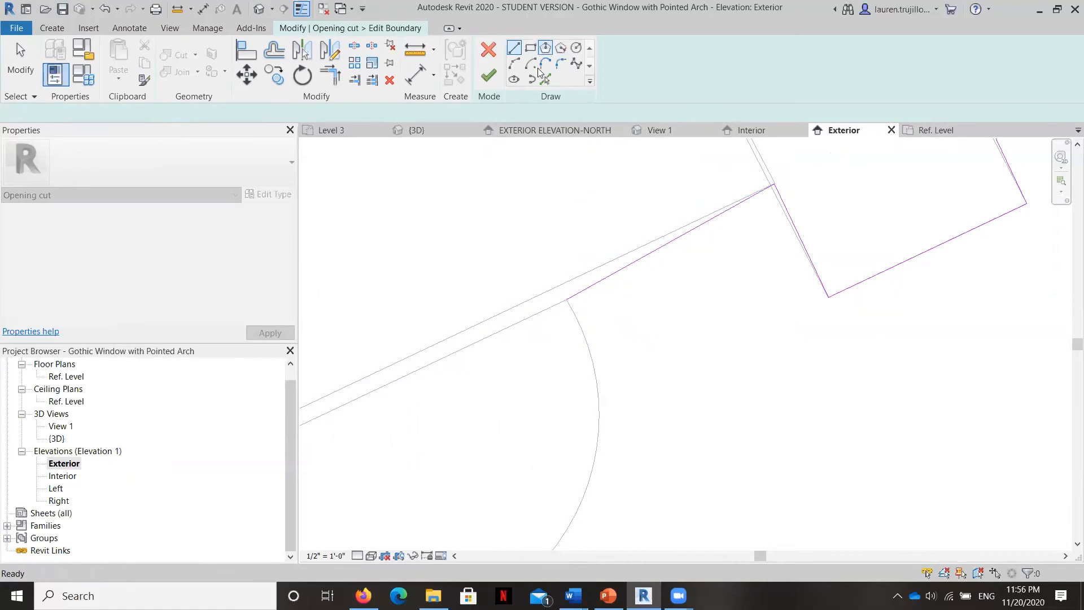
Trace the right molding's curves and the stepped edges beneath it as opening boundary lines
{"action": "left_click", "coordinate": [592, 355]}
{"action": "scroll", "coordinate": [584, 339], "scroll_direction": "down", "scroll_amount": 3}
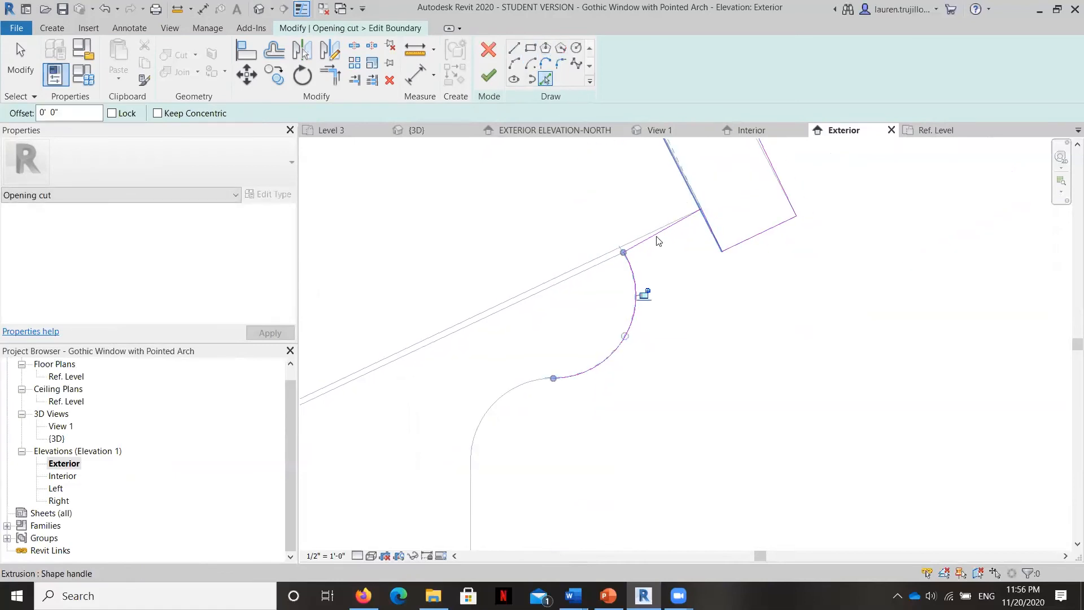
{"action": "left_click", "coordinate": [576, 333]}
{"action": "left_click", "coordinate": [543, 413]}
{"action": "scroll", "coordinate": [649, 245], "scroll_direction": "down", "scroll_amount": 4}
{"action": "scroll", "coordinate": [623, 332], "scroll_direction": "up", "scroll_amount": 2}
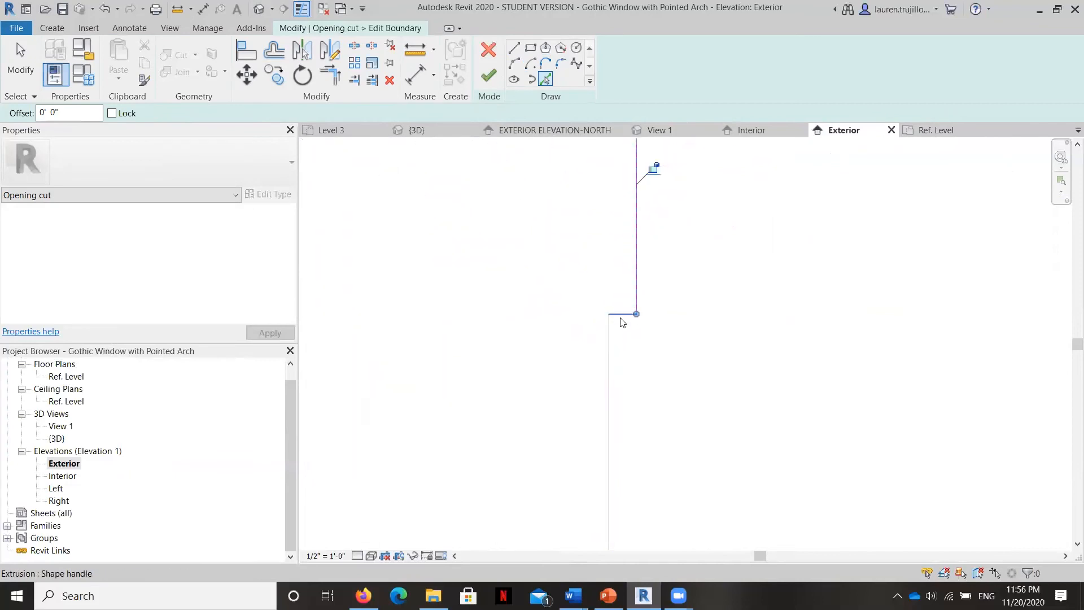
{"action": "scroll", "coordinate": [636, 202], "scroll_direction": "down", "scroll_amount": 3}
{"action": "scroll", "coordinate": [626, 437], "scroll_direction": "up", "scroll_amount": 3}
{"action": "left_click", "coordinate": [598, 415]}
{"action": "scroll", "coordinate": [617, 198], "scroll_direction": "down", "scroll_amount": 2}
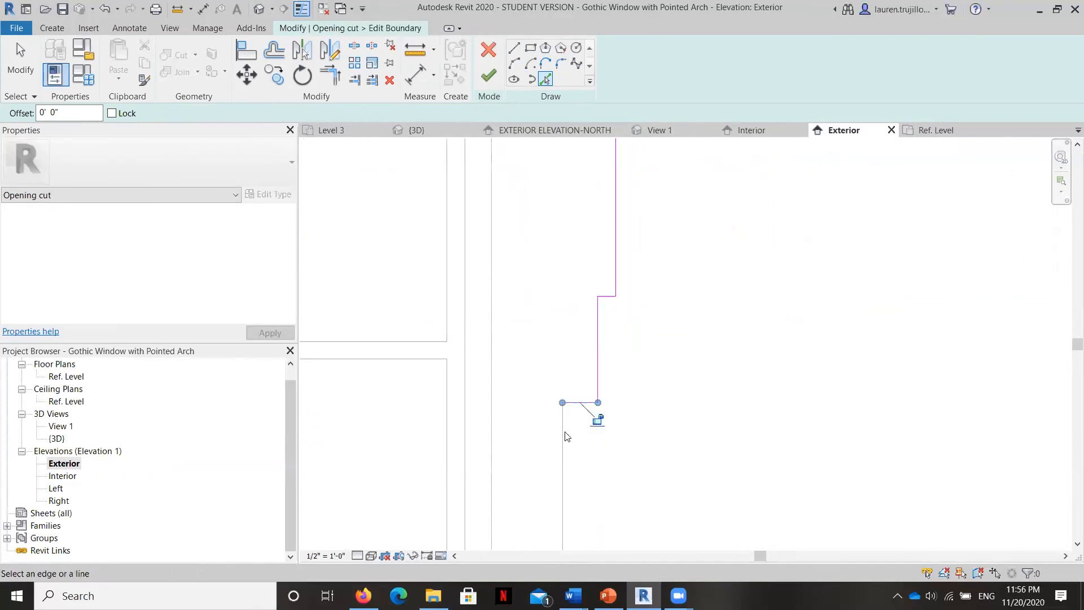
Trace the lower right jamb edge and the sill's top, right-side and bottom edges as opening boundary lines
{"action": "scroll", "coordinate": [602, 288], "scroll_direction": "down", "scroll_amount": 3}
{"action": "scroll", "coordinate": [643, 395], "scroll_direction": "up", "scroll_amount": 4}
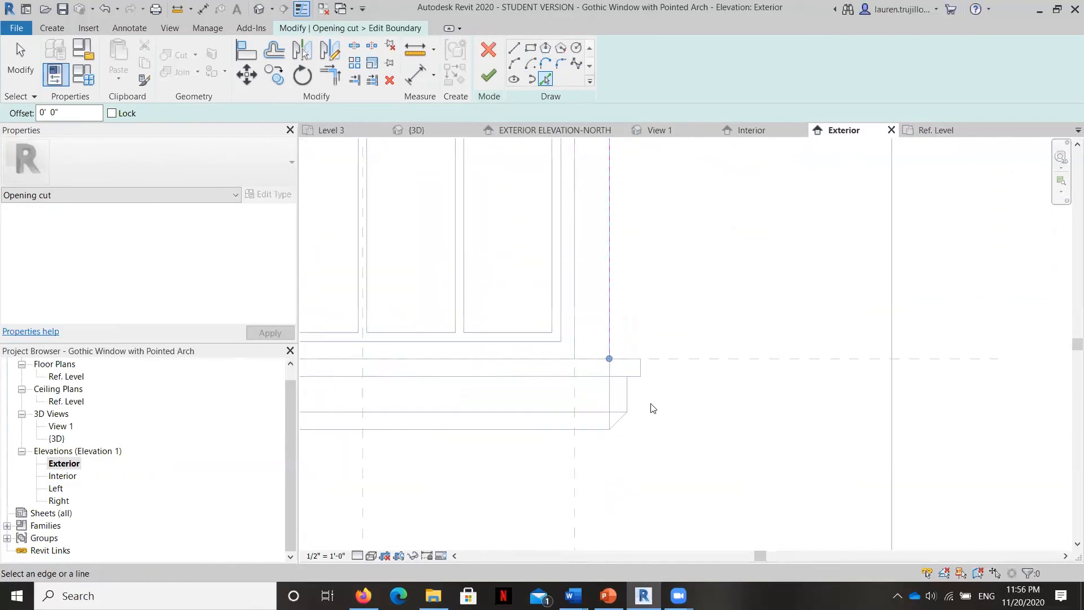
{"action": "scroll", "coordinate": [628, 333], "scroll_direction": "up", "scroll_amount": 1}
{"action": "left_click", "coordinate": [617, 389]}
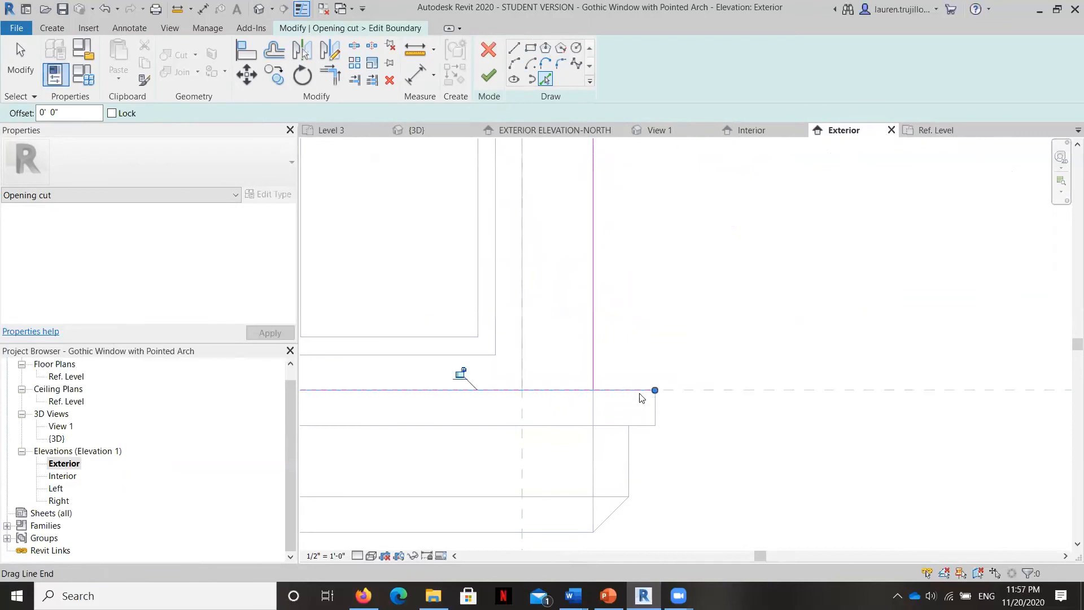
{"action": "left_click", "coordinate": [640, 427]}
{"action": "left_click", "coordinate": [587, 531]}
{"action": "scroll", "coordinate": [716, 405], "scroll_direction": "down", "scroll_amount": 5}
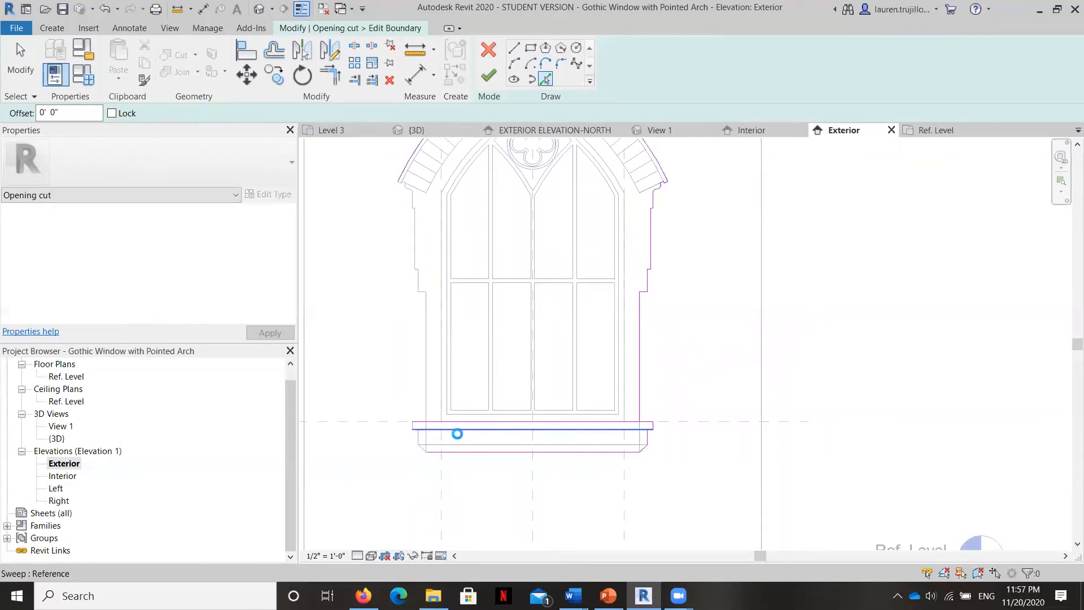
Remove the duplicate boundary line along the underside of the sill's top slab
{"action": "left_click", "coordinate": [466, 428]}
{"action": "key", "text": "Escape"}
{"action": "key", "text": "d"}
{"action": "key", "text": "e"}
{"action": "left_click", "coordinate": [553, 429]}
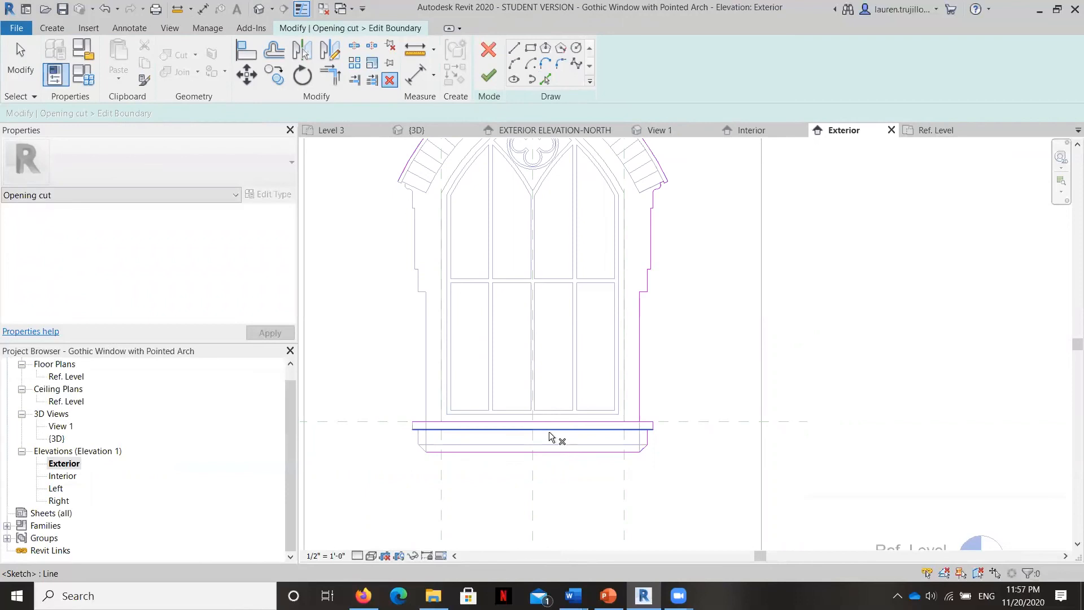
{"action": "key", "text": "Escape"}
{"action": "left_click", "coordinate": [570, 434]}
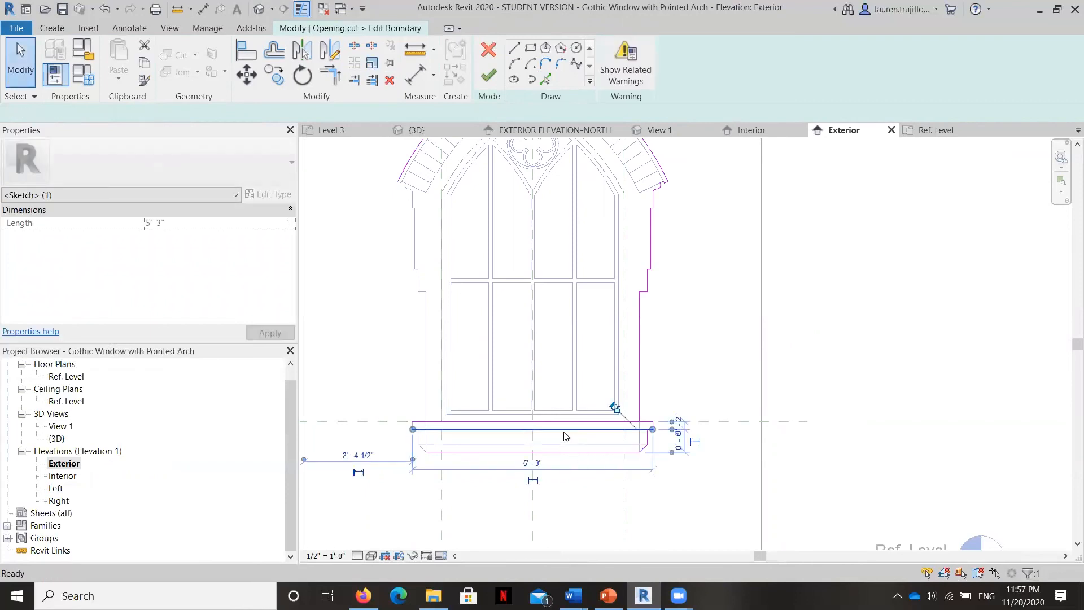
{"action": "key", "text": "Delete"}
Shorten the boundary lines on the sill slab's underside and top so only the short returns at its right end remain
{"action": "left_click", "coordinate": [514, 427]}
{"action": "left_click_drag", "start_coordinate": [412, 429], "coordinate": [647, 429]}
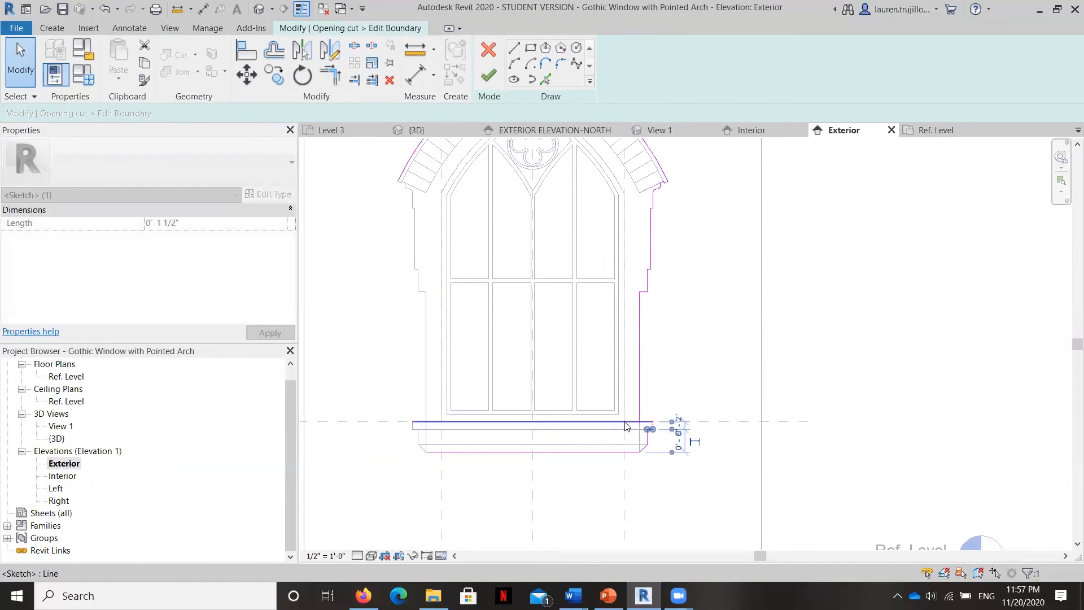
{"action": "scroll", "coordinate": [674, 430], "scroll_direction": "up", "scroll_amount": 3}
{"action": "key", "text": "Escape"}
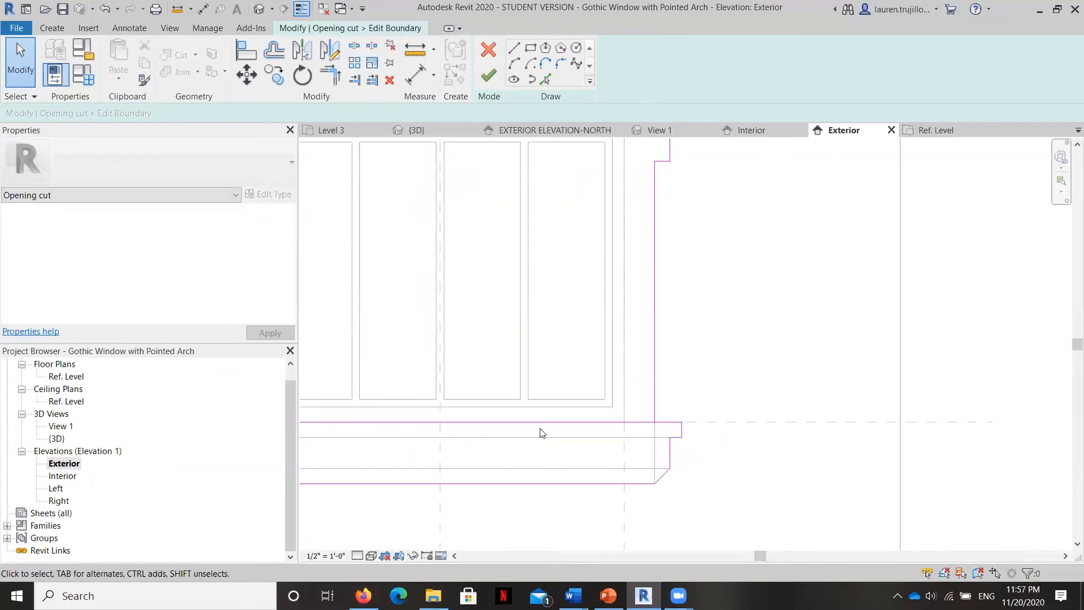
{"action": "left_click", "coordinate": [553, 422]}
{"action": "scroll", "coordinate": [576, 429], "scroll_direction": "down", "scroll_amount": 3}
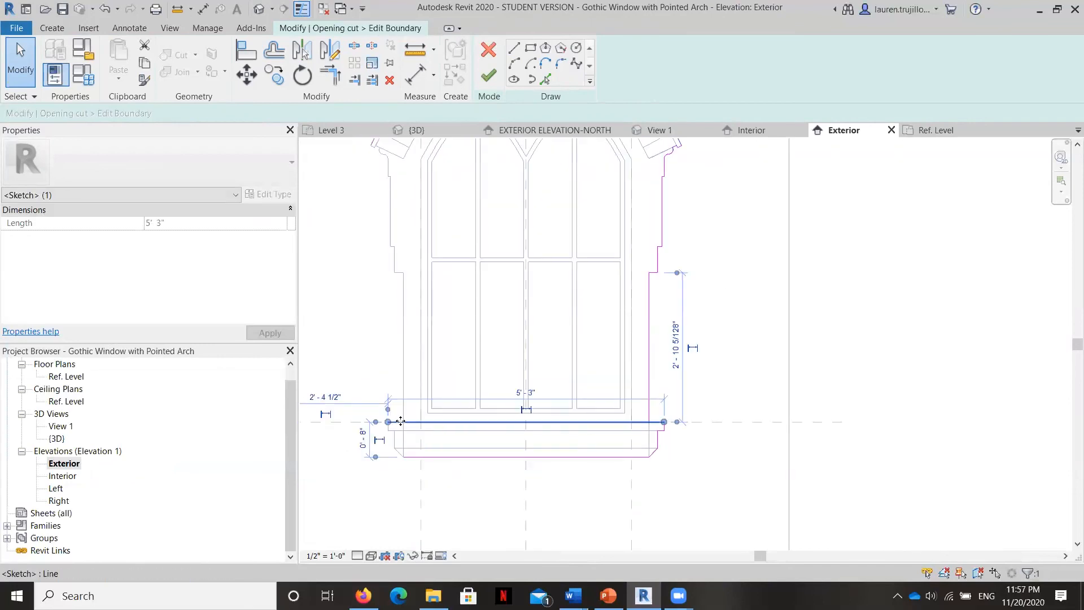
{"action": "left_click_drag", "start_coordinate": [636, 427], "coordinate": [648, 422]}
{"action": "left_click", "coordinate": [693, 453]}
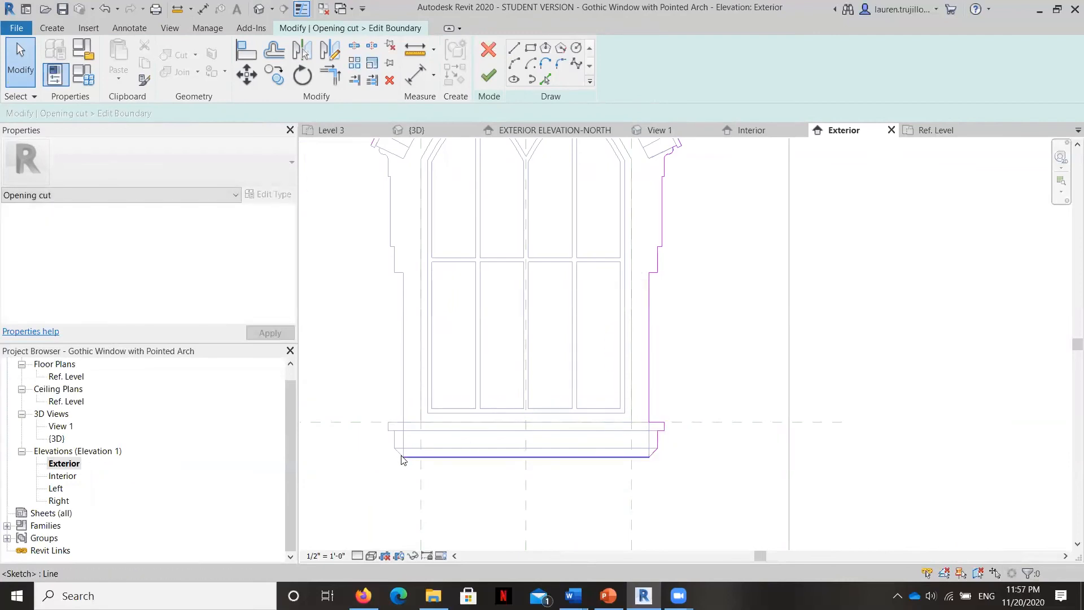
Outline the sill's left end with boundary lines, from the bottom chamfer around the slab to the left jamb
{"action": "key", "text": "p"}
{"action": "key", "text": "l"}
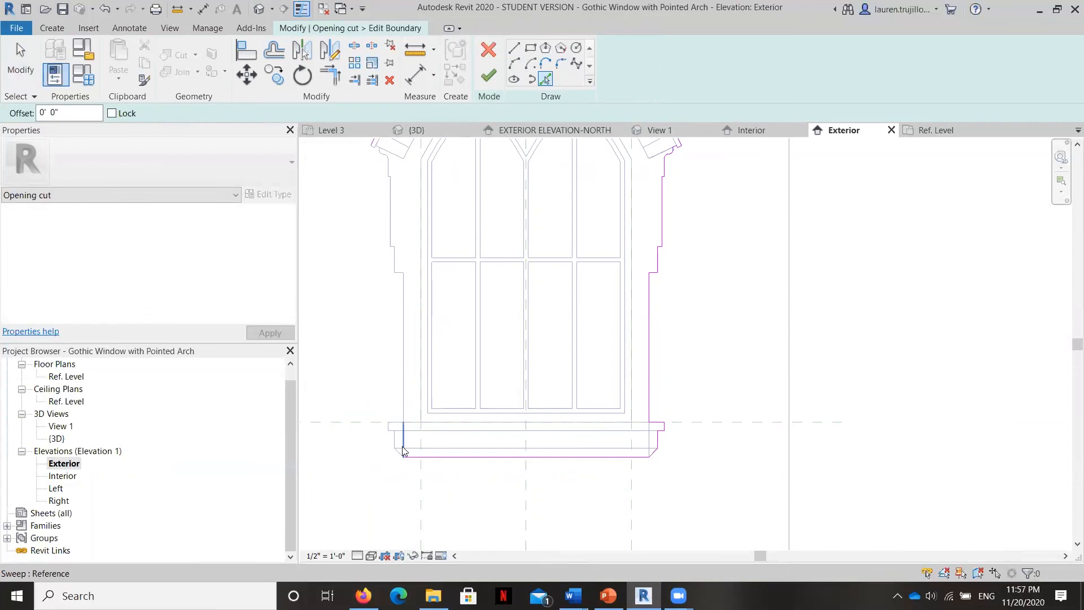
{"action": "scroll", "coordinate": [395, 442], "scroll_direction": "up", "scroll_amount": 6}
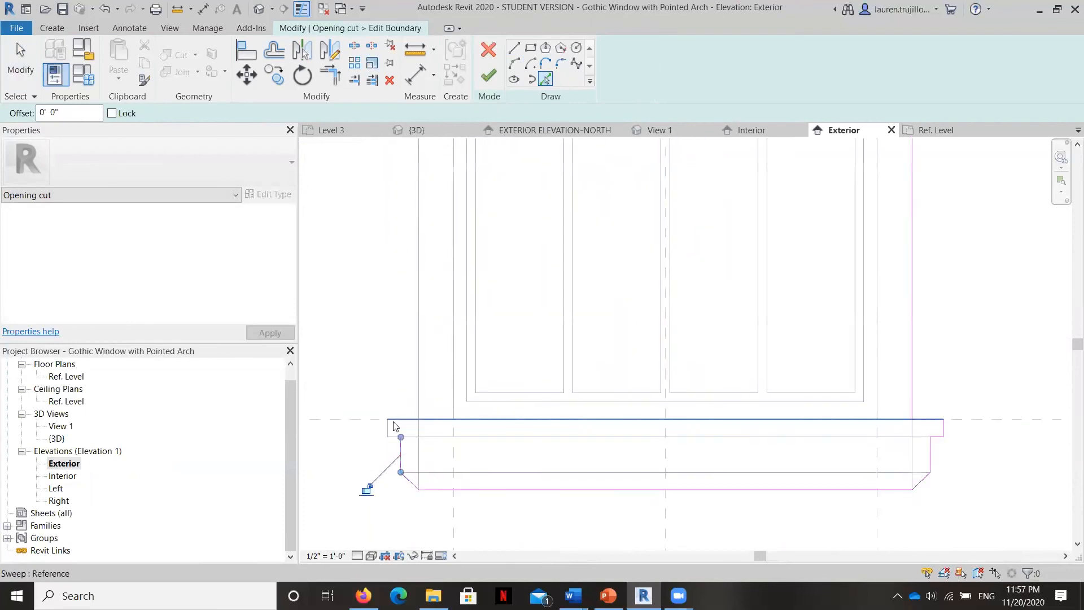
{"action": "left_click", "coordinate": [515, 49]}
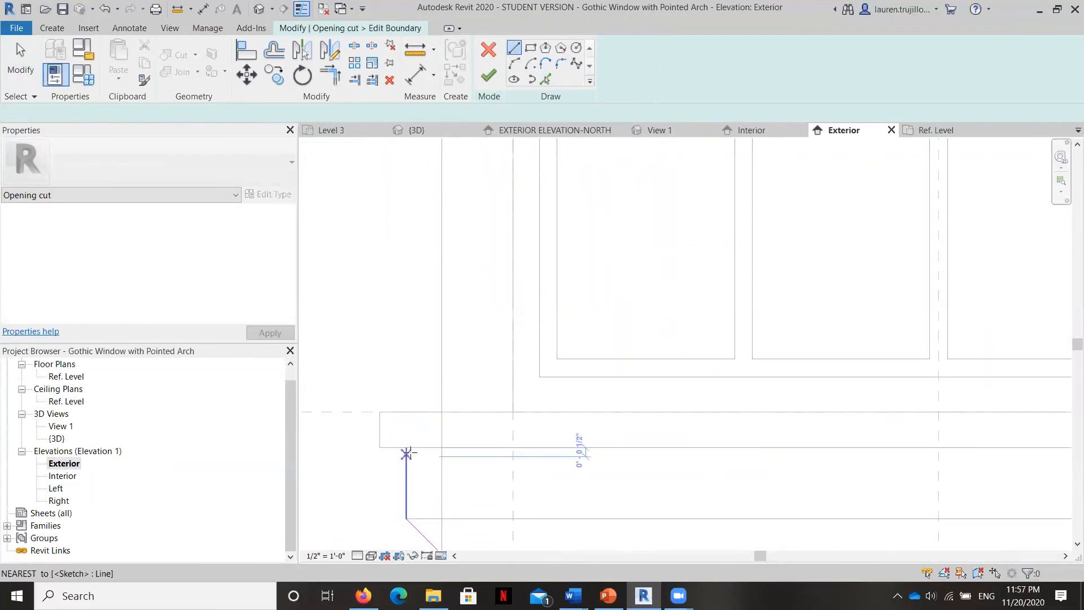
{"action": "left_click", "coordinate": [407, 448]}
{"action": "left_click", "coordinate": [379, 448]}
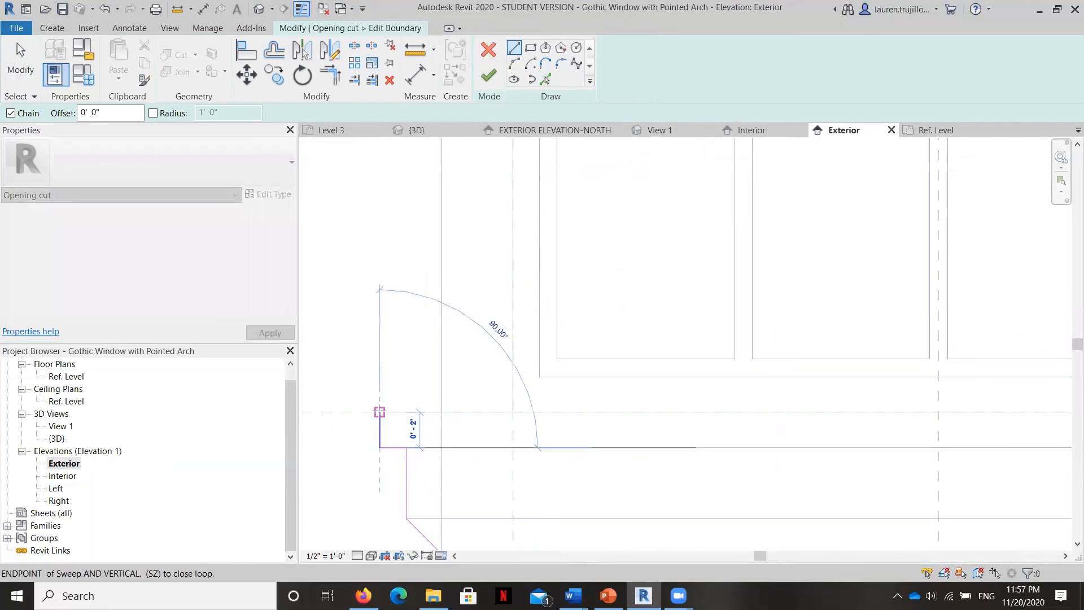
{"action": "left_click", "coordinate": [380, 412]}
{"action": "left_click", "coordinate": [442, 412]}
{"action": "scroll", "coordinate": [480, 479], "scroll_direction": "down", "scroll_amount": 1}
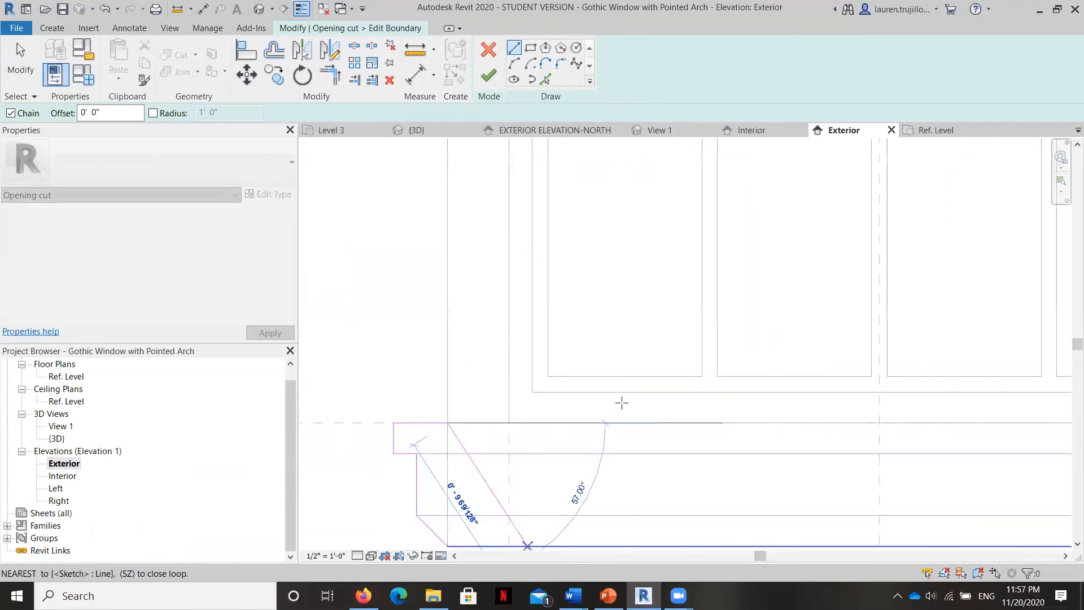
Trace the surround's left-side edges as opening boundary lines, from the stepped jamb and curved moulding up to the hood's lower end
{"action": "left_click", "coordinate": [546, 79]}
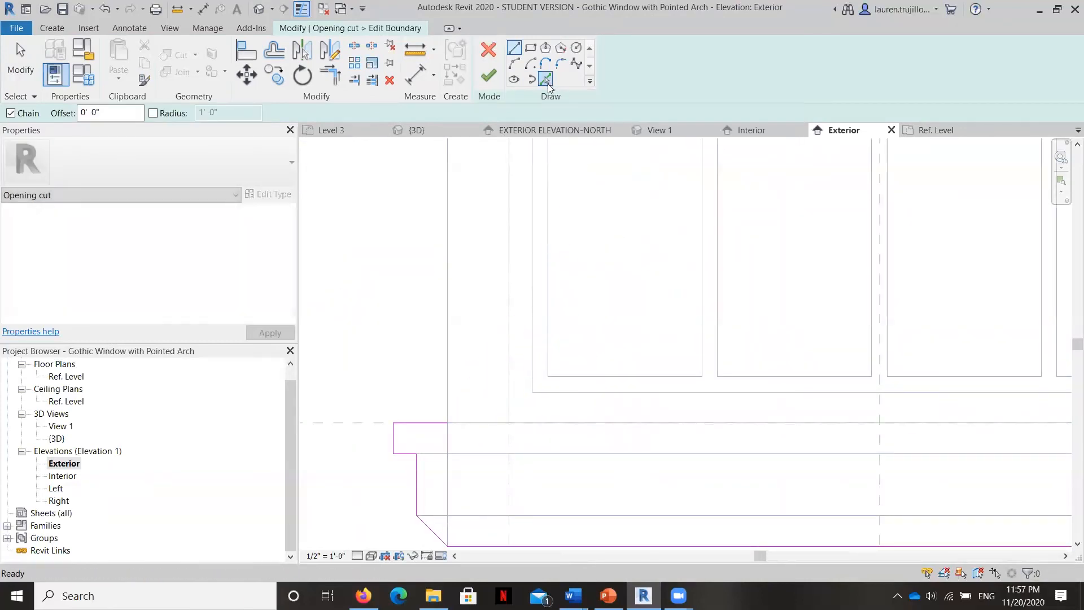
{"action": "scroll", "coordinate": [426, 312], "scroll_direction": "down", "scroll_amount": 4}
{"action": "scroll", "coordinate": [445, 506], "scroll_direction": "up", "scroll_amount": 6}
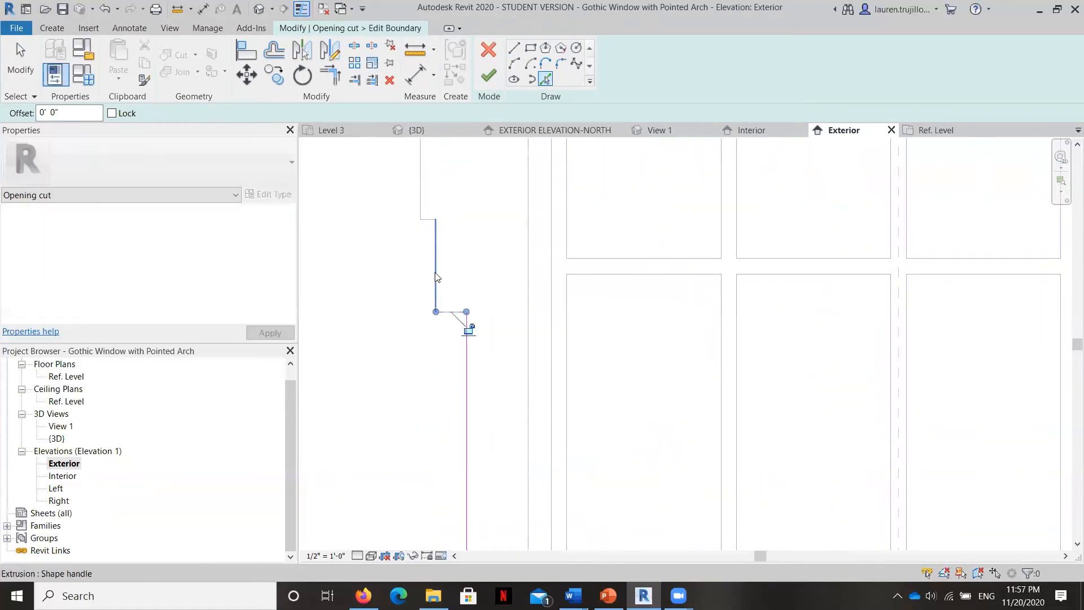
{"action": "scroll", "coordinate": [424, 223], "scroll_direction": "up", "scroll_amount": 1}
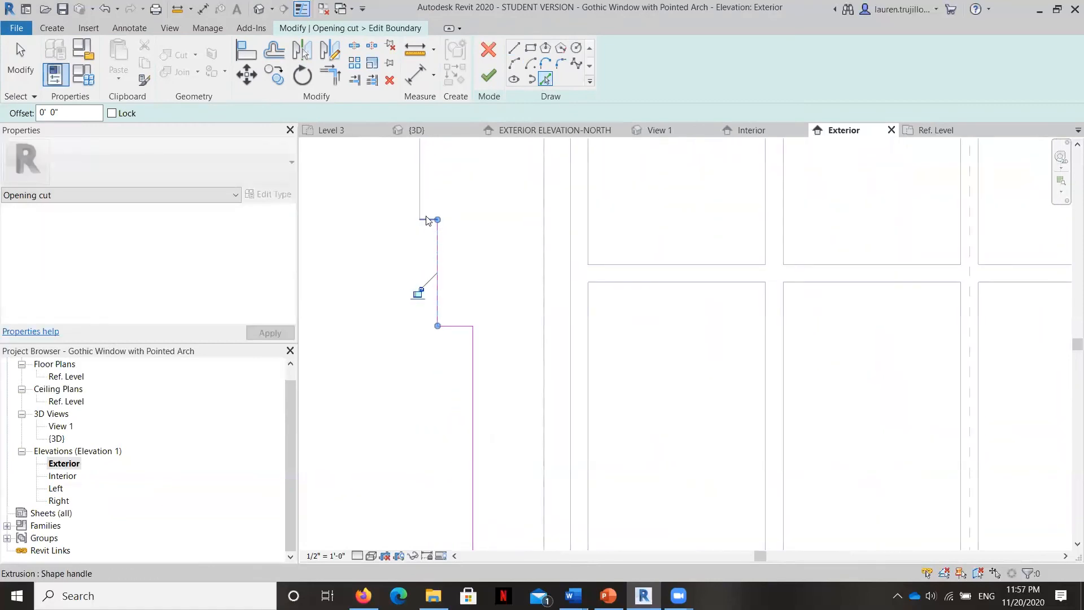
{"action": "scroll", "coordinate": [426, 282], "scroll_direction": "down", "scroll_amount": 4}
{"action": "scroll", "coordinate": [436, 206], "scroll_direction": "up", "scroll_amount": 4}
{"action": "scroll", "coordinate": [438, 252], "scroll_direction": "up", "scroll_amount": 2}
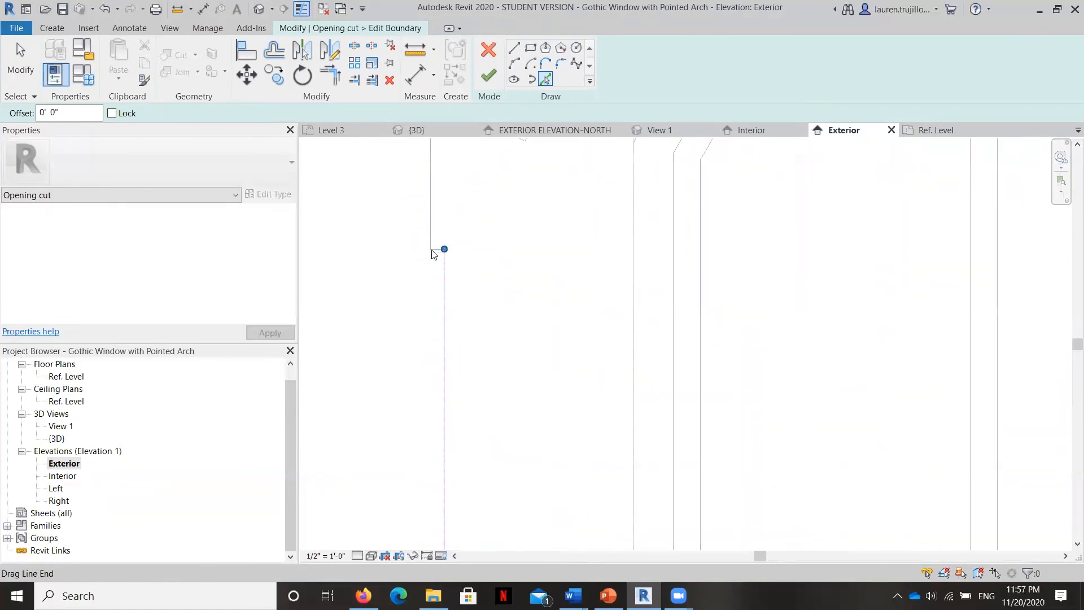
{"action": "scroll", "coordinate": [438, 310], "scroll_direction": "down", "scroll_amount": 3}
{"action": "scroll", "coordinate": [444, 234], "scroll_direction": "up", "scroll_amount": 3}
{"action": "left_click", "coordinate": [441, 247]}
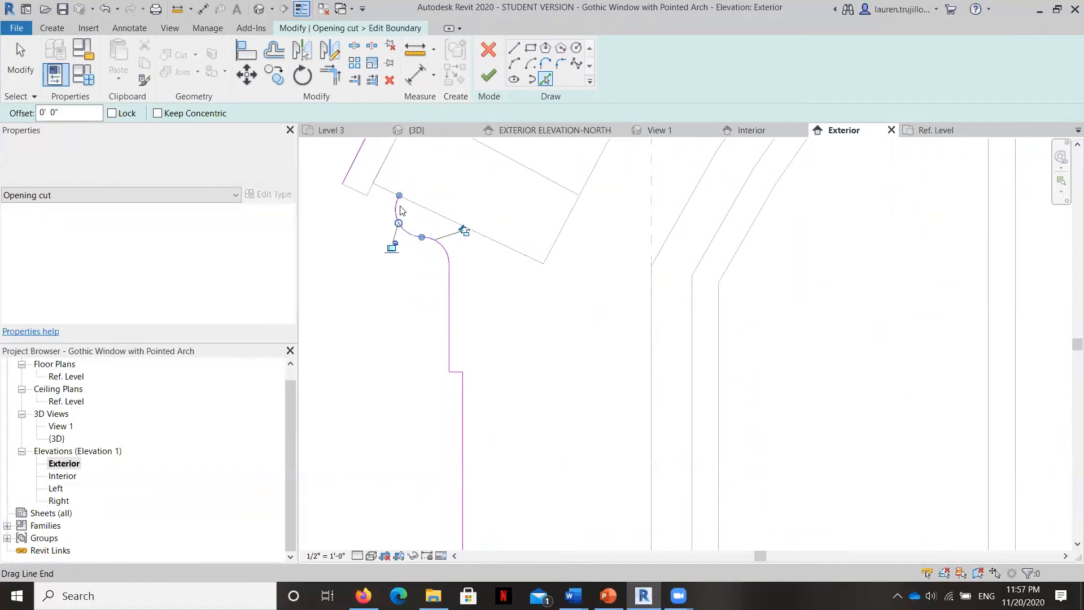
{"action": "left_click", "coordinate": [357, 191]}
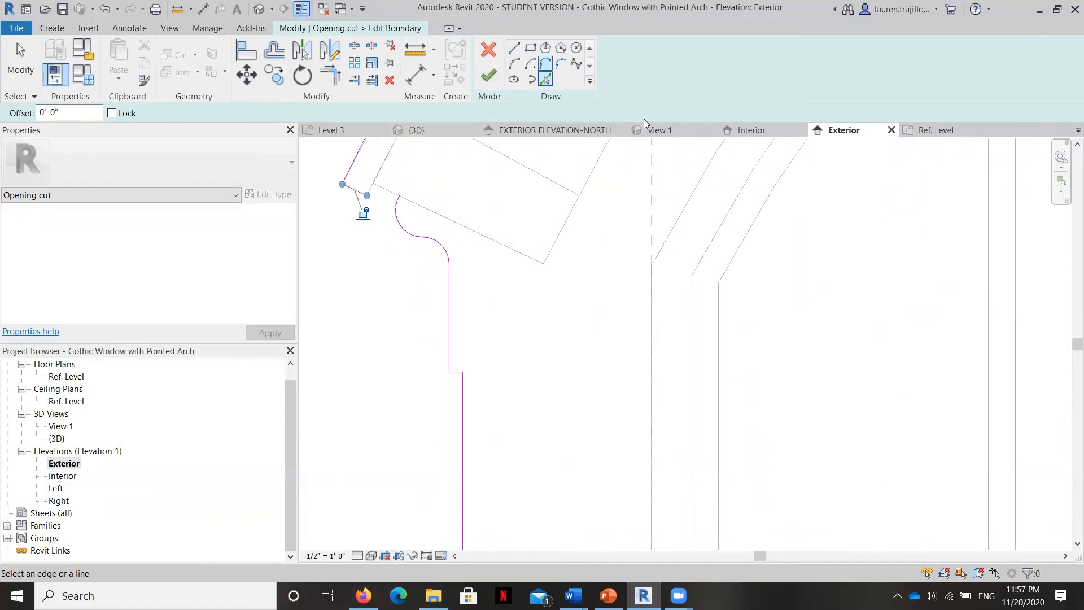
Close the boundary at the hood's lower left with two lines, about 1/2" and 1" long, and finish the opening sketch
{"action": "left_click", "coordinate": [513, 47]}
{"action": "scroll", "coordinate": [338, 163], "scroll_direction": "up", "scroll_amount": 4}
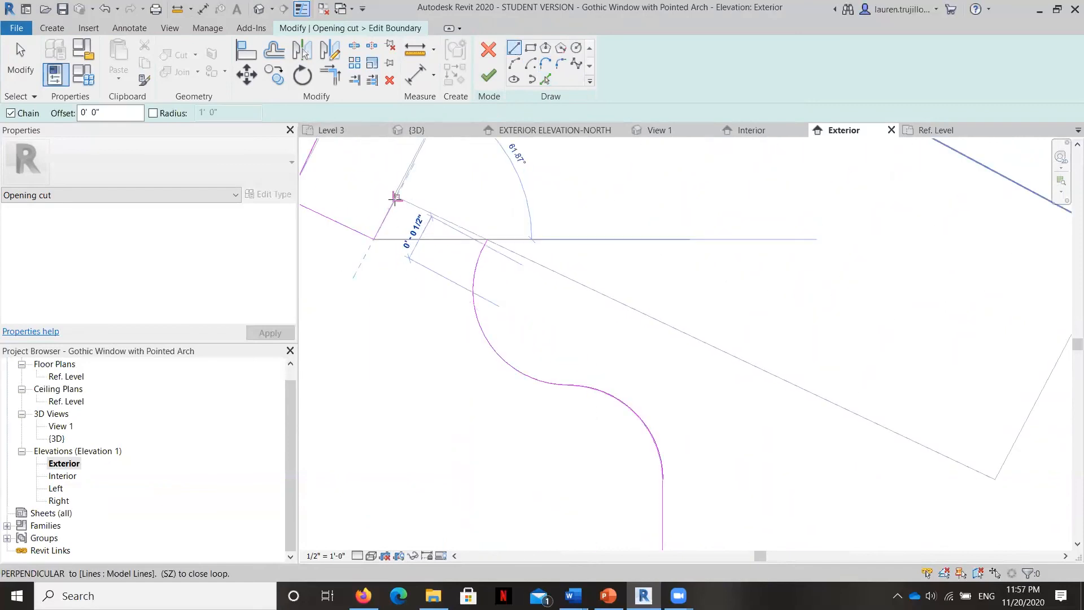
{"action": "left_click", "coordinate": [396, 197]}
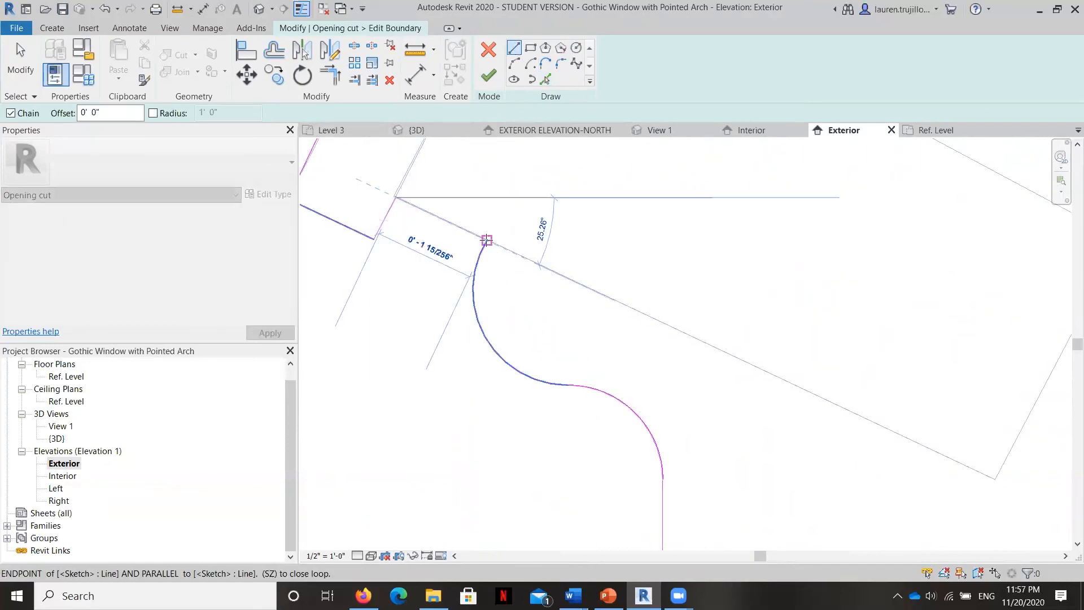
{"action": "left_click", "coordinate": [487, 240]}
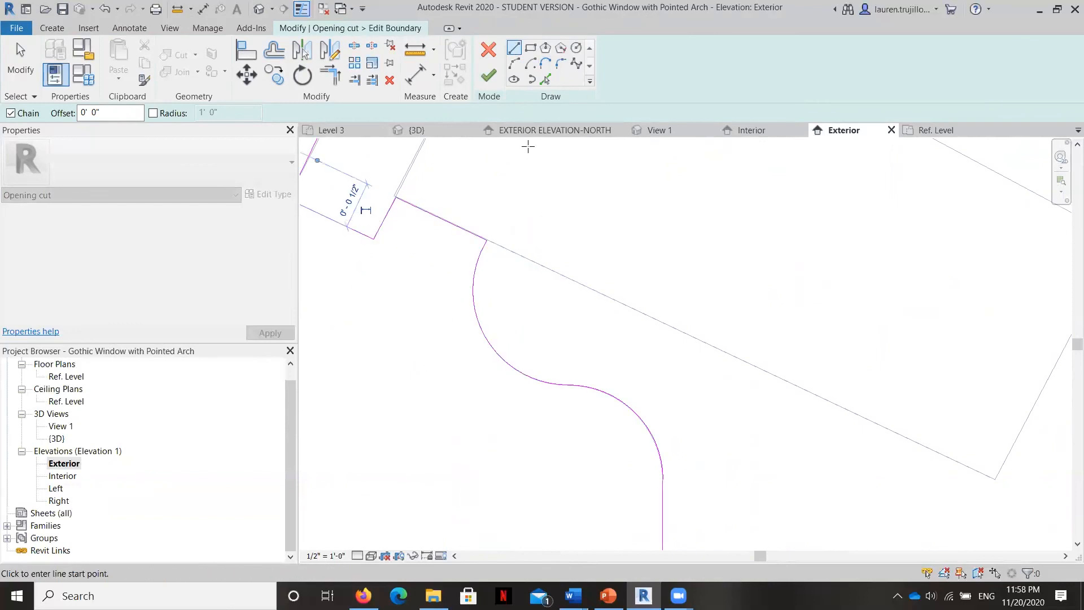
{"action": "left_click", "coordinate": [488, 75]}
{"action": "scroll", "coordinate": [428, 300], "scroll_direction": "down", "scroll_amount": 8}
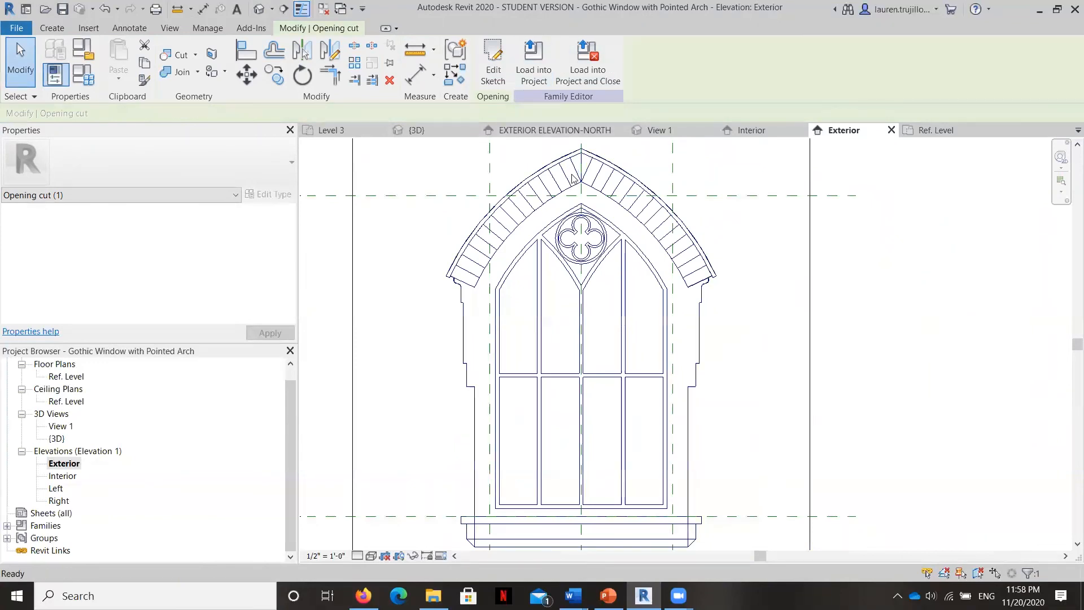
Load the revised Gothic window family into the project, replacing the existing version on the south elevation
{"action": "key", "text": "Escape"}
{"action": "left_click", "coordinate": [491, 57]}
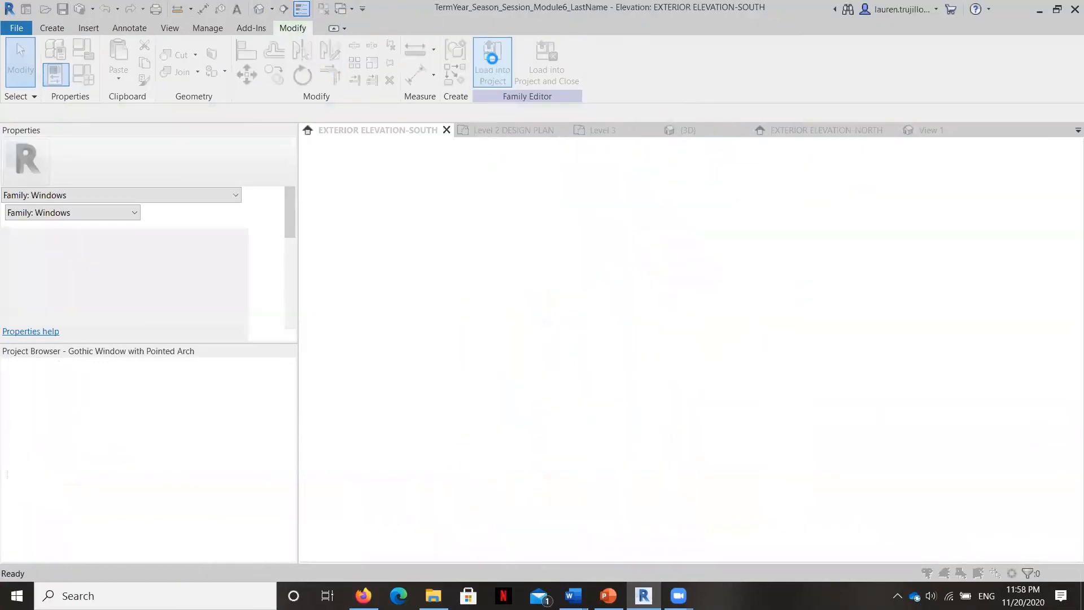
{"action": "left_click", "coordinate": [457, 265]}
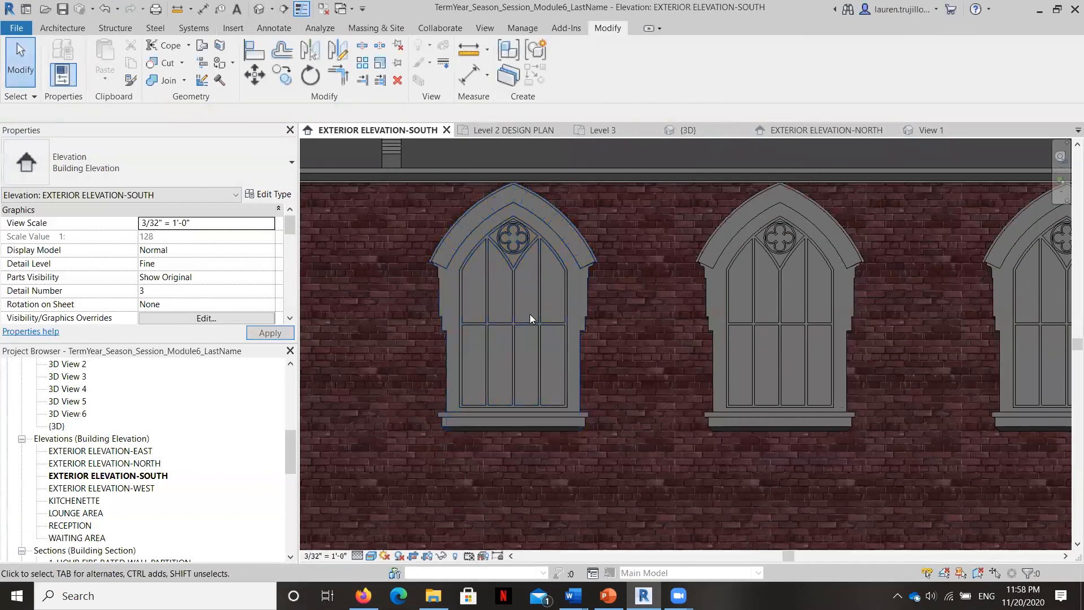
{"action": "scroll", "coordinate": [525, 436], "scroll_direction": "down", "scroll_amount": 5}
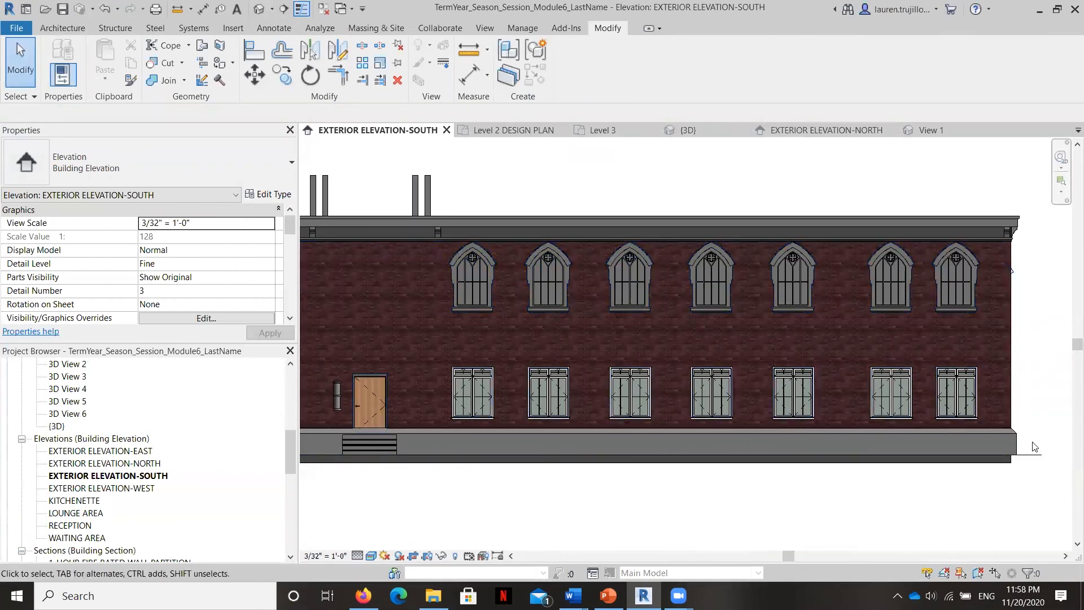
Temporarily reveal the hidden elements in the south elevation to examine the linework around the windows and plinth
{"action": "left_click", "coordinate": [455, 556]}
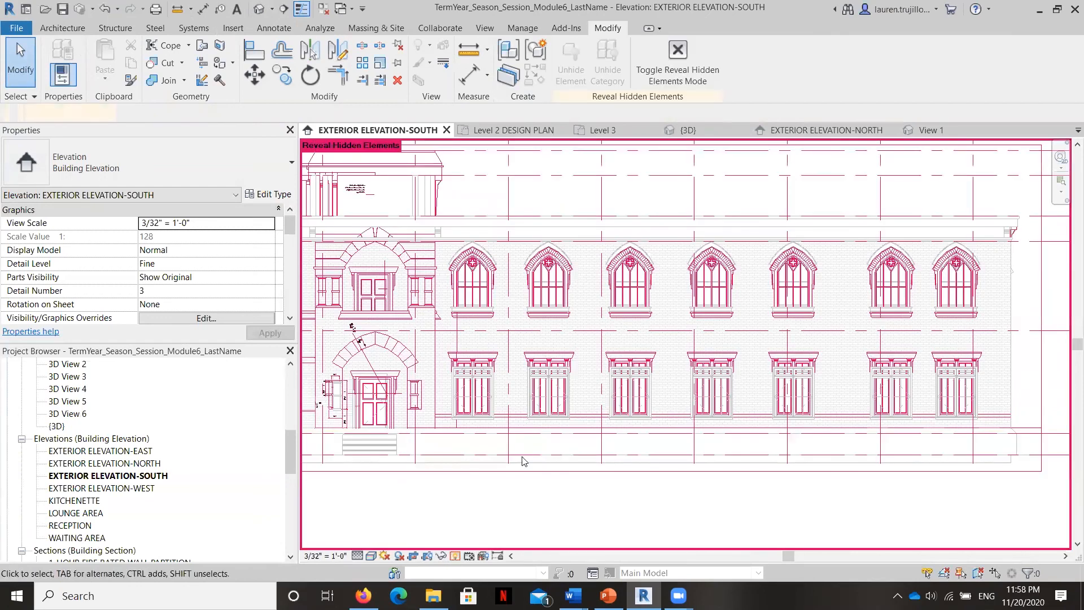
{"action": "scroll", "coordinate": [825, 383], "scroll_direction": "down", "scroll_amount": 3}
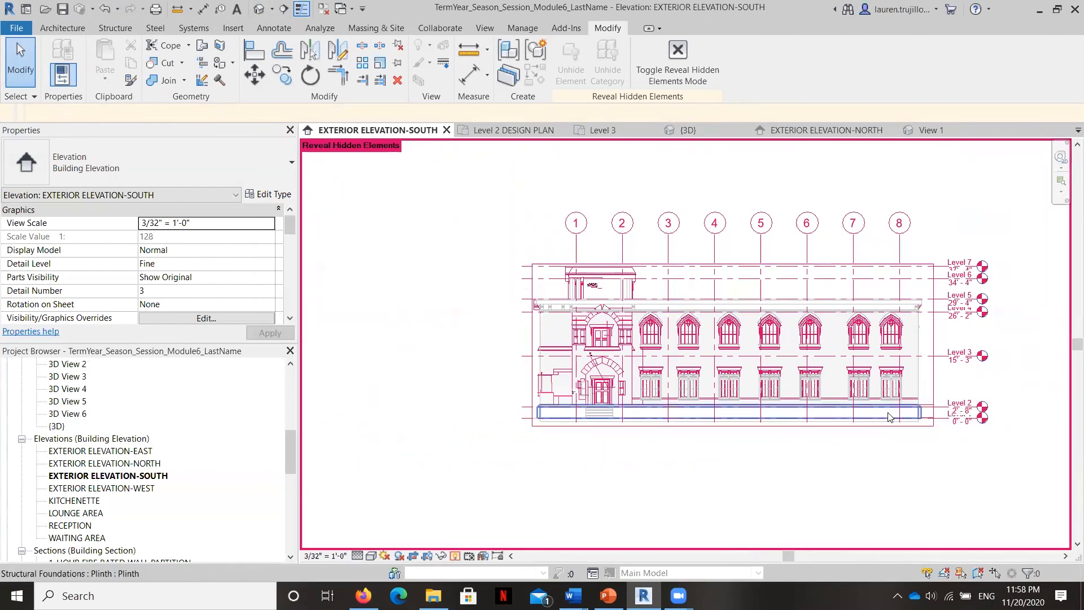
{"action": "scroll", "coordinate": [903, 413], "scroll_direction": "up", "scroll_amount": 2}
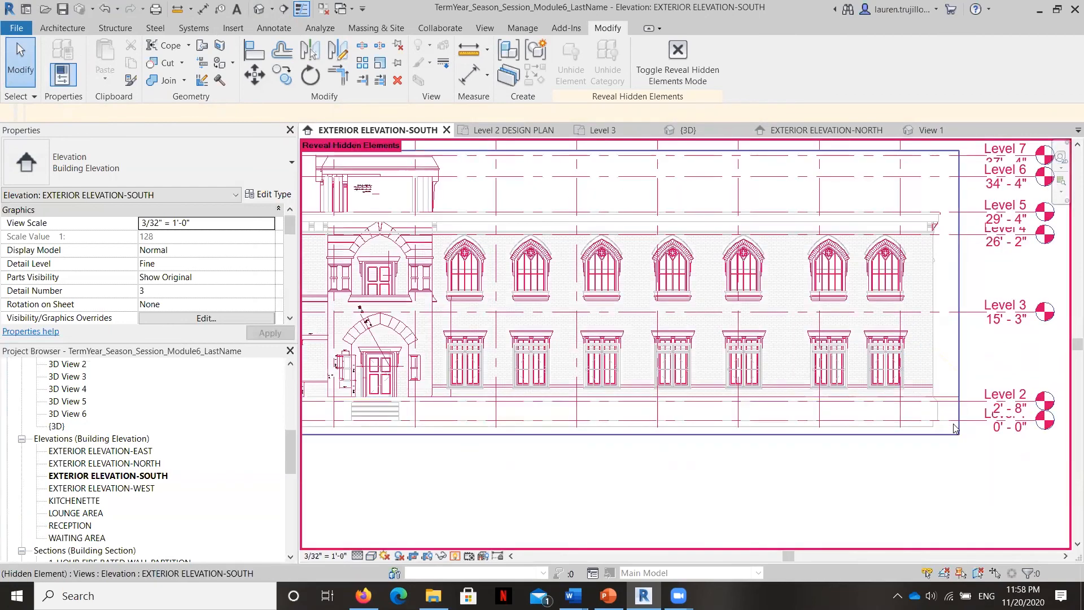
{"action": "scroll", "coordinate": [959, 409], "scroll_direction": "up", "scroll_amount": 2}
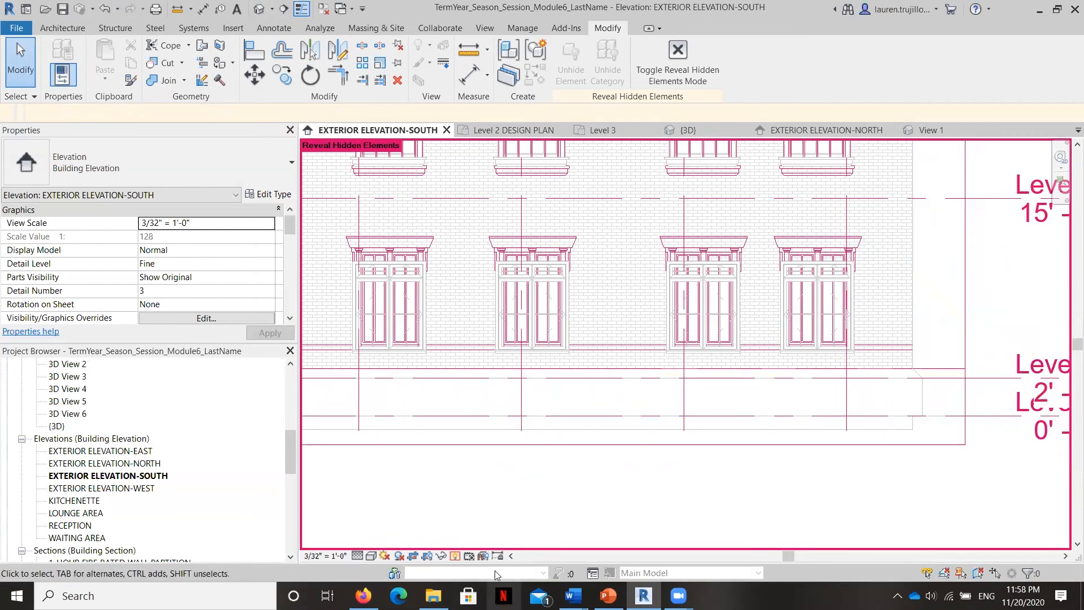
{"action": "left_click", "coordinate": [454, 555]}
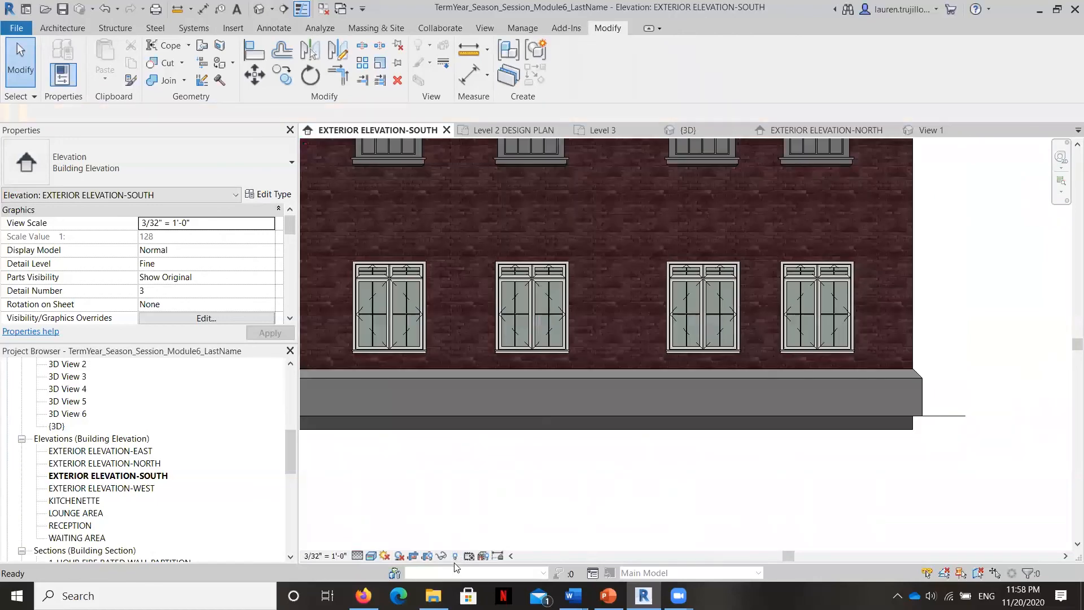
Check the visibility of imported drawings in the south elevation's graphic overrides and the view options of the Brownstone.dwg baseline
{"action": "scroll", "coordinate": [676, 464], "scroll_direction": "down", "scroll_amount": 3}
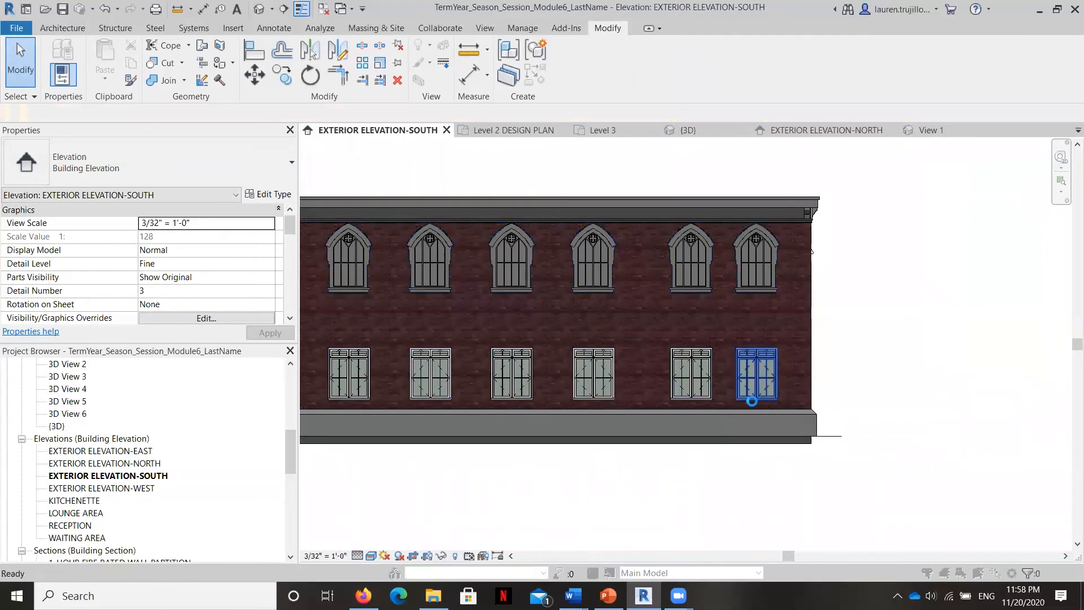
{"action": "key", "text": "v"}
{"action": "key", "text": "v"}
{"action": "left_click", "coordinate": [554, 114]}
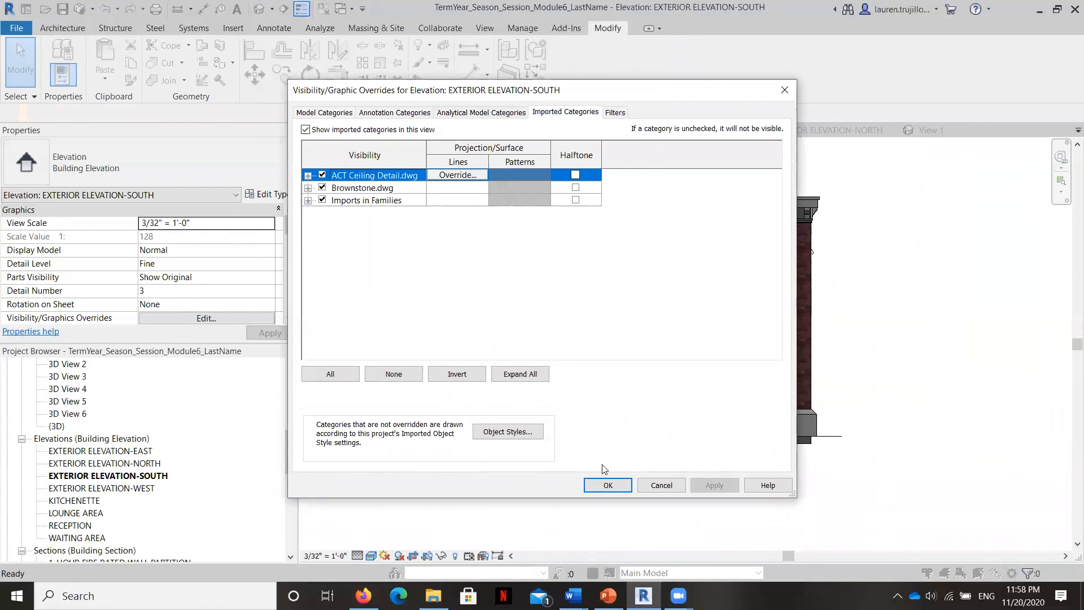
{"action": "left_click", "coordinate": [660, 485]}
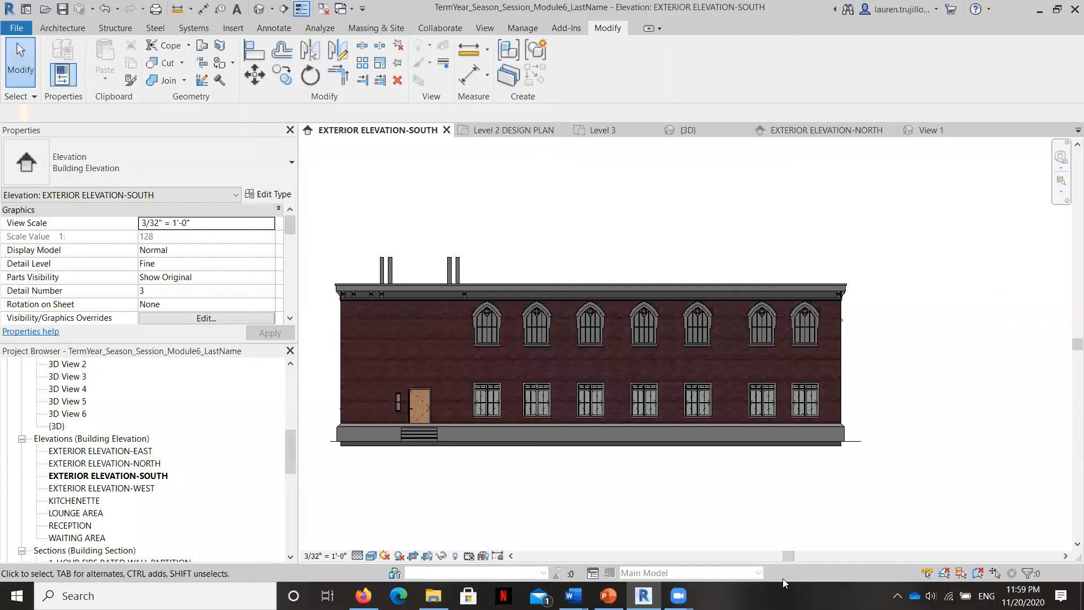
{"action": "right_click", "coordinate": [860, 447]}
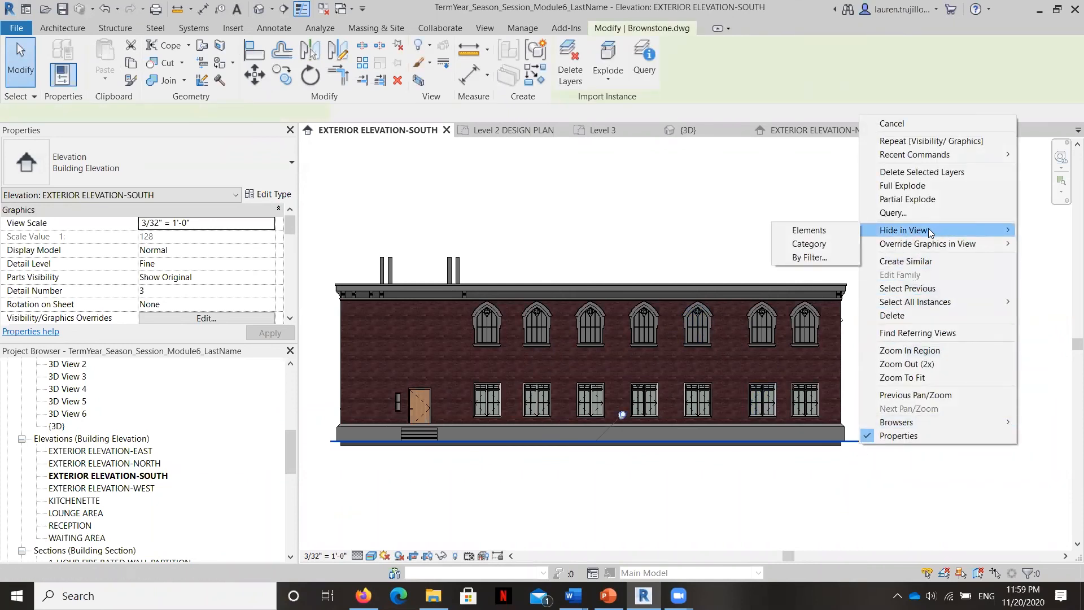
{"action": "mouse_move", "coordinate": [903, 154]}
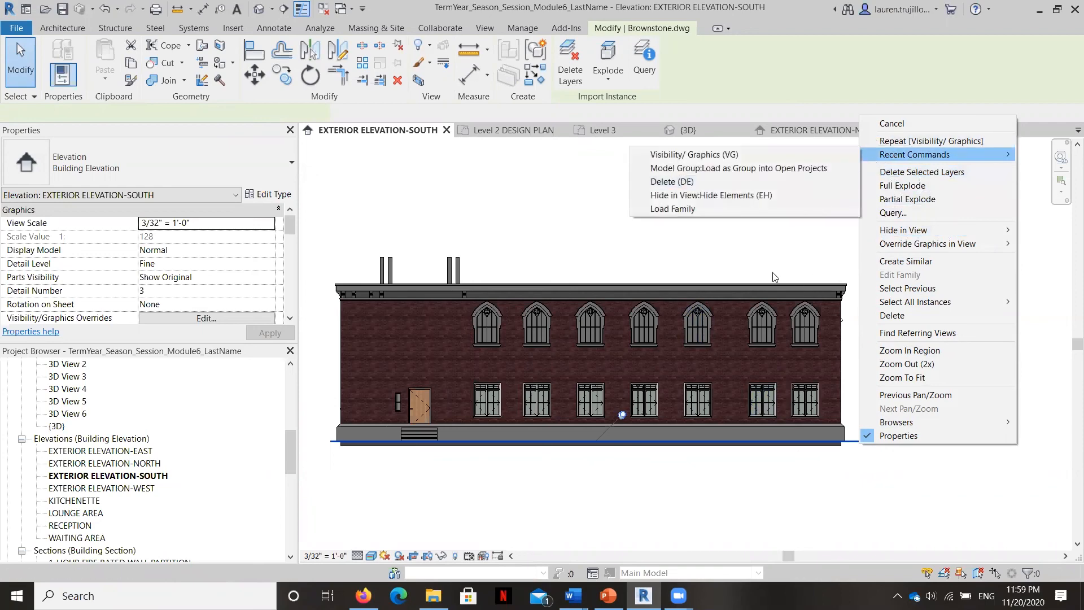
Unhide the Brownstone.dwg elevation drawing as an element in the south elevation and leave Reveal Hidden Elements mode
{"action": "left_click", "coordinate": [455, 556]}
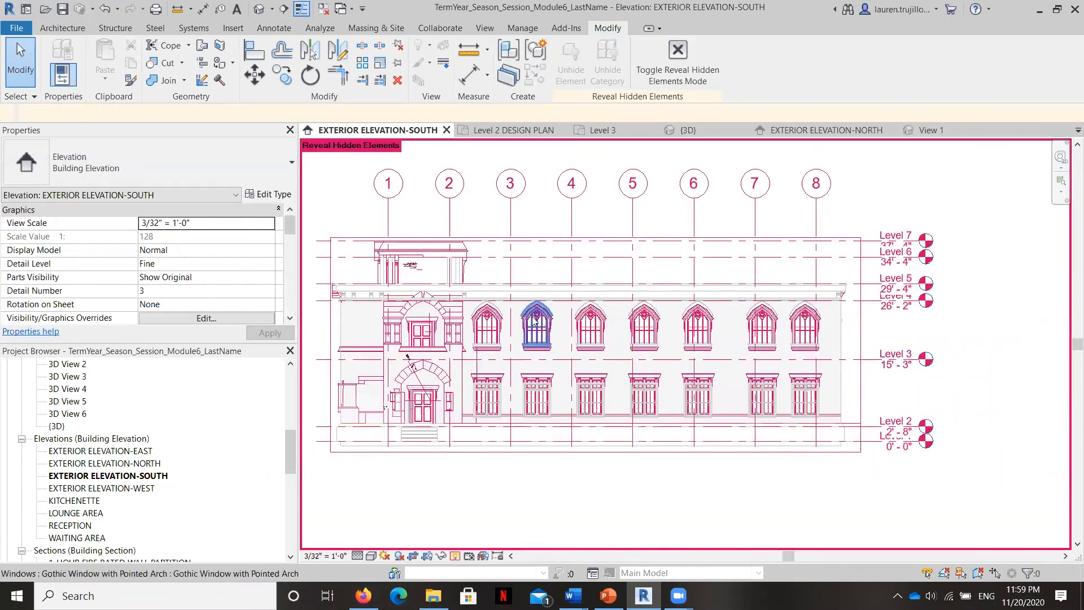
{"action": "scroll", "coordinate": [537, 321], "scroll_direction": "up", "scroll_amount": 3}
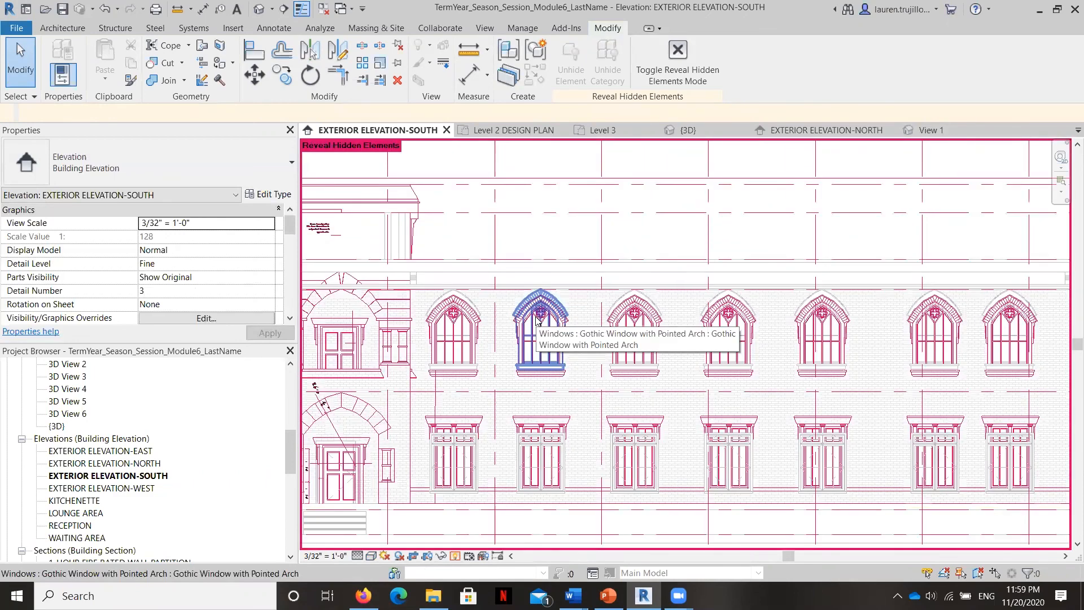
{"action": "key", "text": "Tab"}
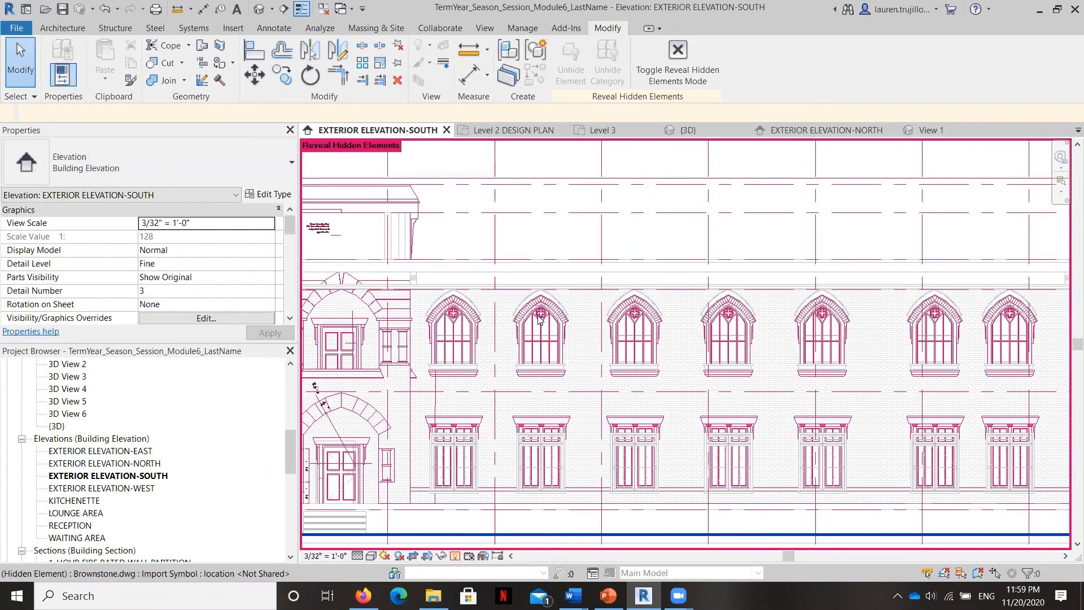
{"action": "left_click", "coordinate": [538, 319]}
{"action": "right_click", "coordinate": [540, 315]}
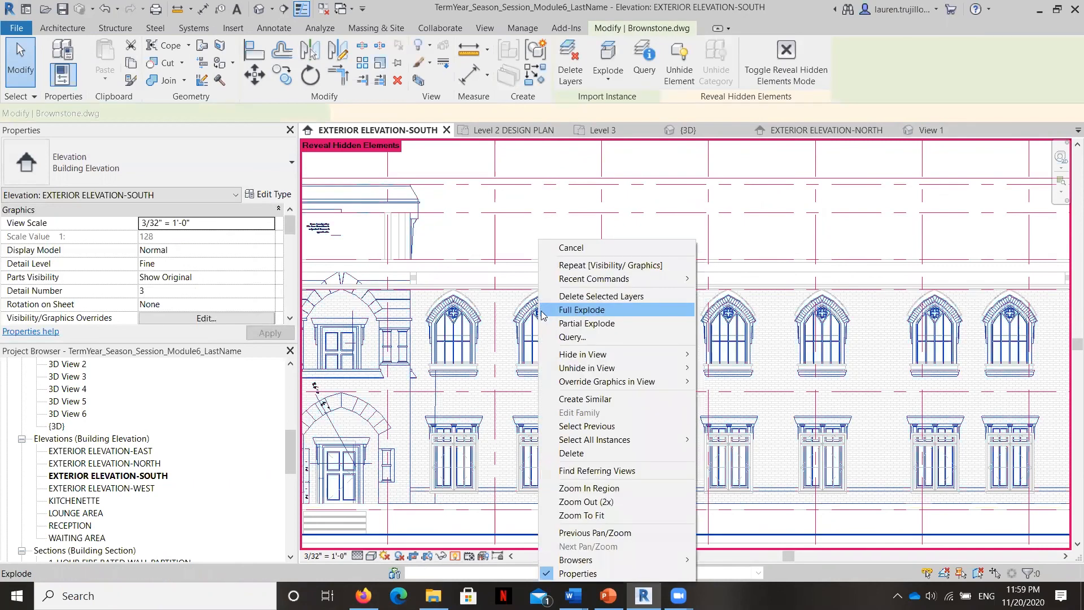
{"action": "mouse_move", "coordinate": [582, 374]}
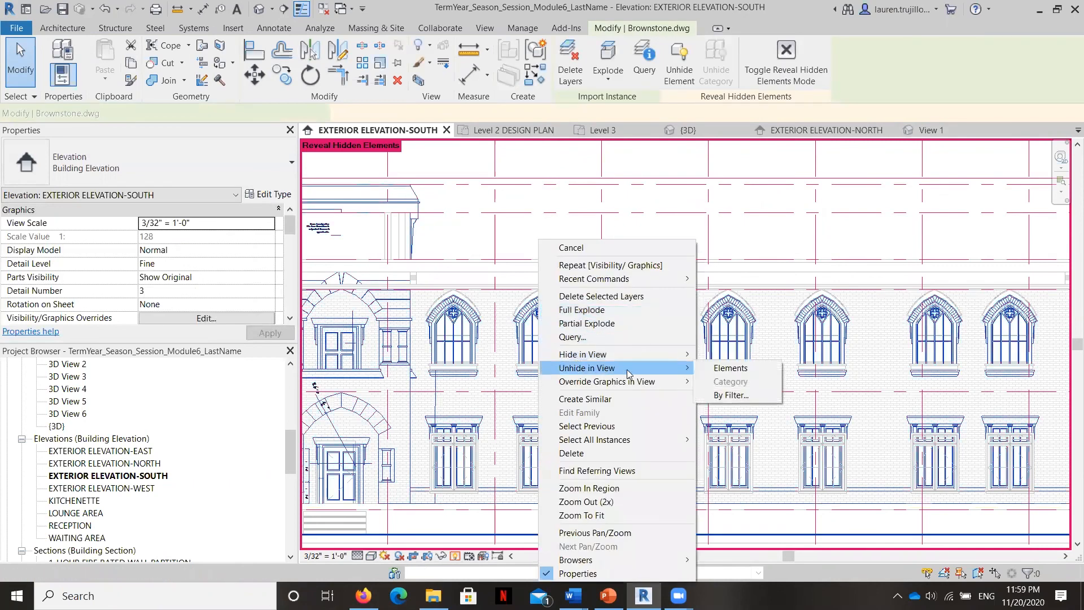
{"action": "left_click", "coordinate": [721, 368]}
{"action": "scroll", "coordinate": [539, 305], "scroll_direction": "down", "scroll_amount": 3}
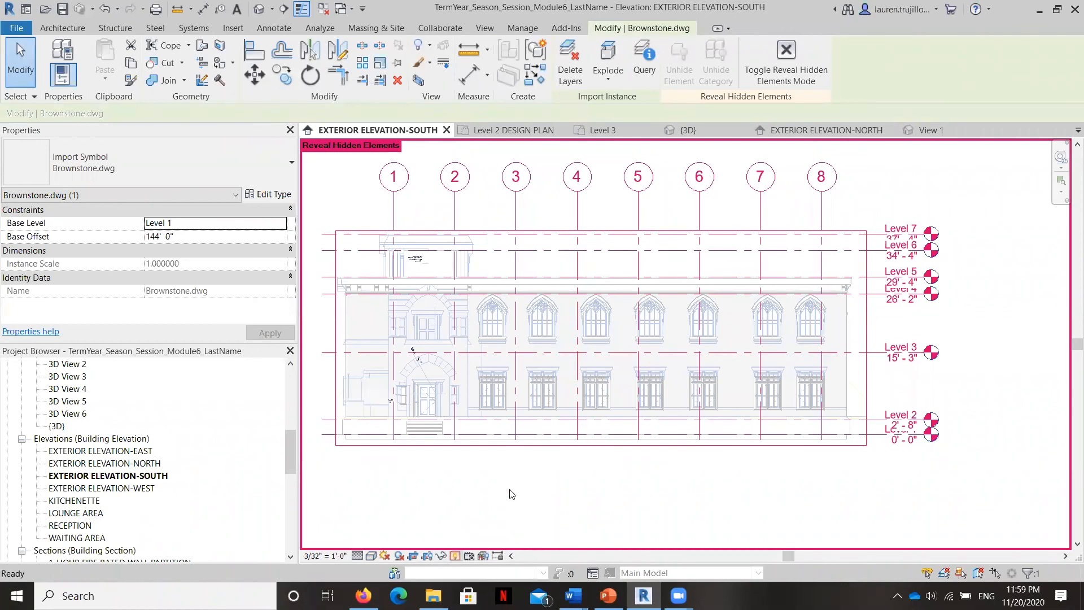
{"action": "left_click", "coordinate": [454, 555]}
Lower all seven Level 3 Gothic pointed-arch windows together to a 1' 6" sill height, matching the sill lines of the Brownstone.dwg elevation
{"action": "scroll", "coordinate": [530, 334], "scroll_direction": "up", "scroll_amount": 5}
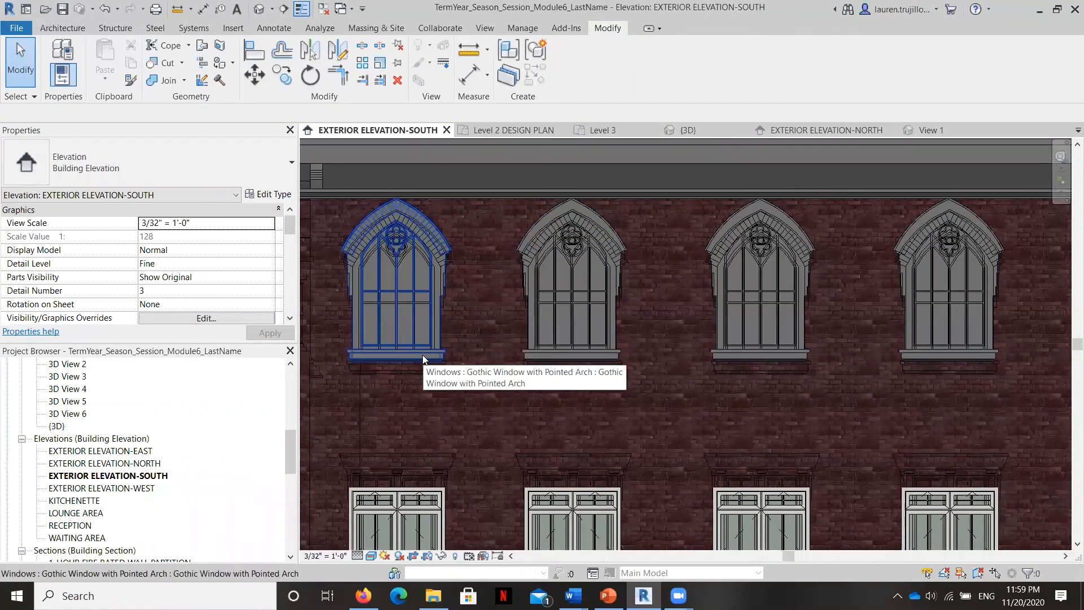
{"action": "left_click", "coordinate": [422, 355]}
{"action": "left_click", "coordinate": [586, 330], "text": "ctrl"}
{"action": "left_click", "coordinate": [778, 336], "text": "ctrl"}
{"action": "left_click", "coordinate": [925, 317], "text": "ctrl"}
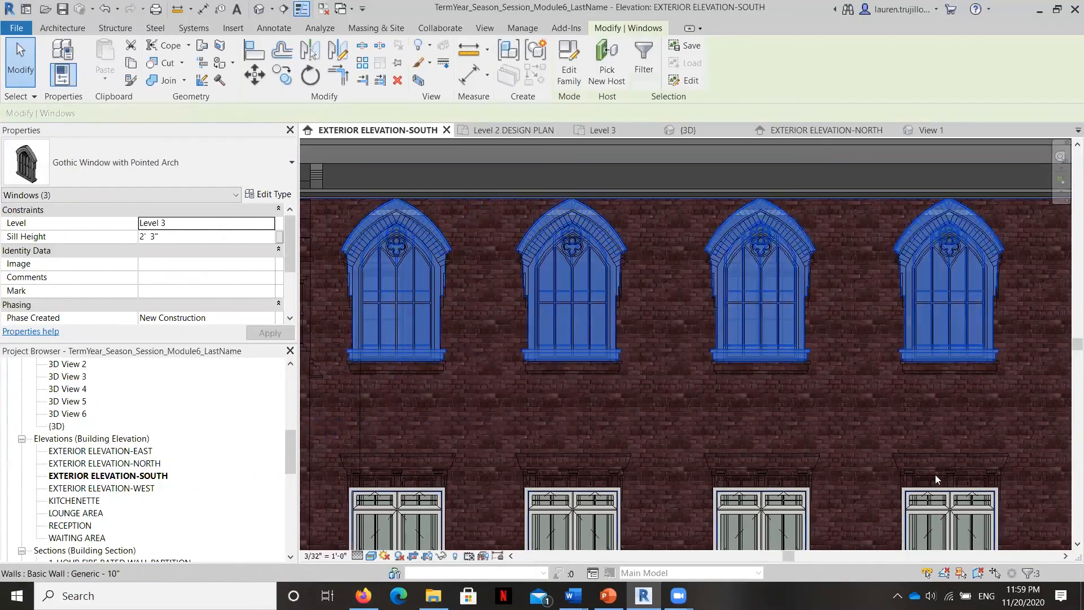
{"action": "scroll", "coordinate": [725, 354], "scroll_direction": "down", "scroll_amount": 3}
{"action": "scroll", "coordinate": [1043, 291], "scroll_direction": "up", "scroll_amount": 2}
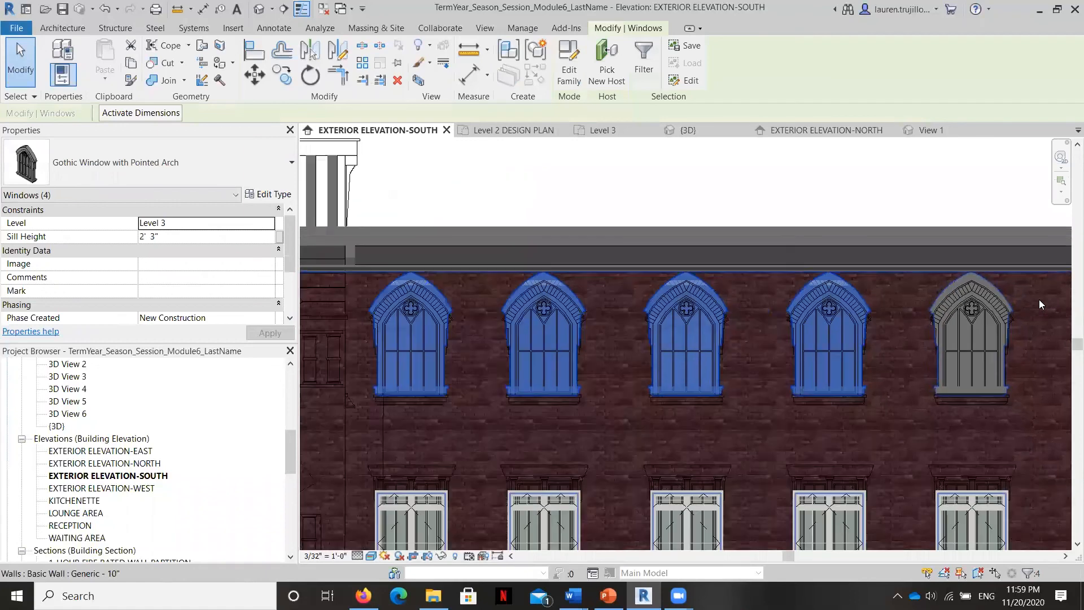
{"action": "left_click", "coordinate": [987, 310], "text": "ctrl"}
{"action": "scroll", "coordinate": [626, 248], "scroll_direction": "down", "scroll_amount": 3}
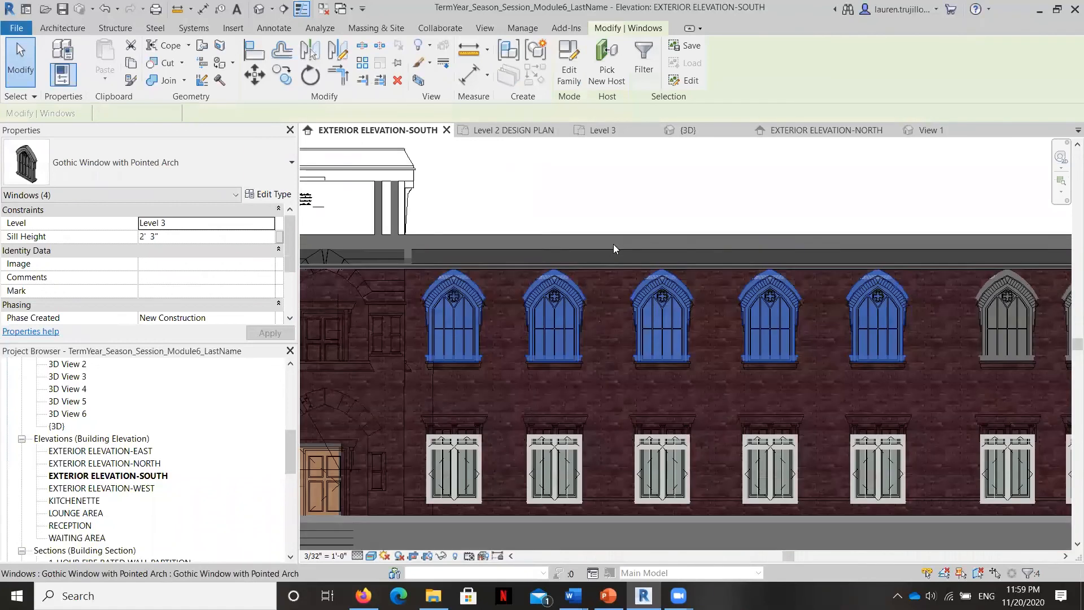
{"action": "scroll", "coordinate": [958, 274], "scroll_direction": "up", "scroll_amount": 2}
{"action": "scroll", "coordinate": [855, 270], "scroll_direction": "up", "scroll_amount": 2}
{"action": "left_click", "coordinate": [815, 285], "text": "ctrl"}
{"action": "left_click", "coordinate": [905, 280], "text": "ctrl"}
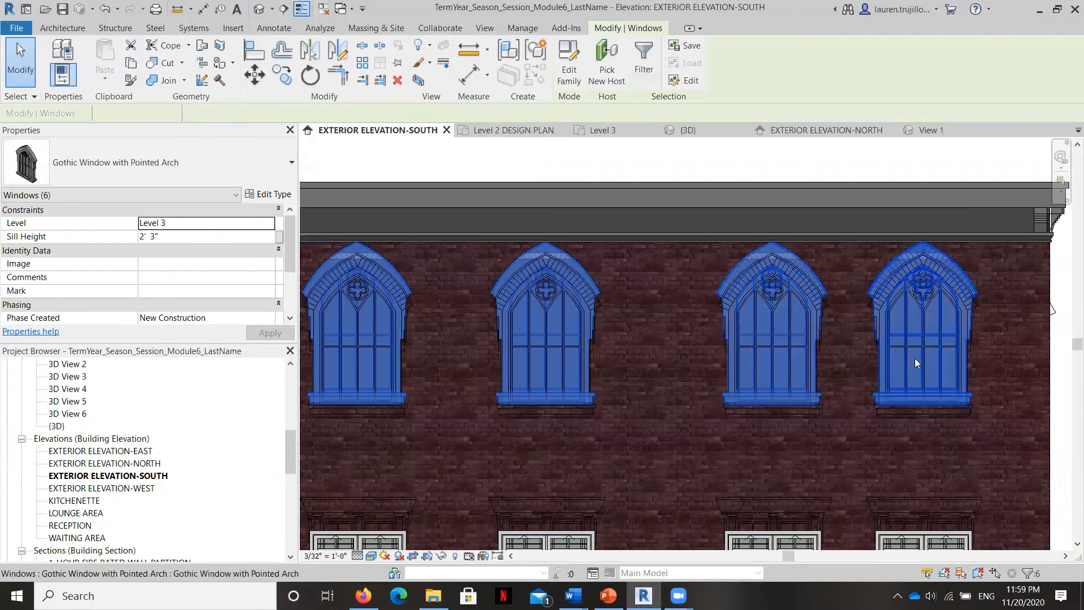
{"action": "scroll", "coordinate": [914, 356], "scroll_direction": "up", "scroll_amount": 3}
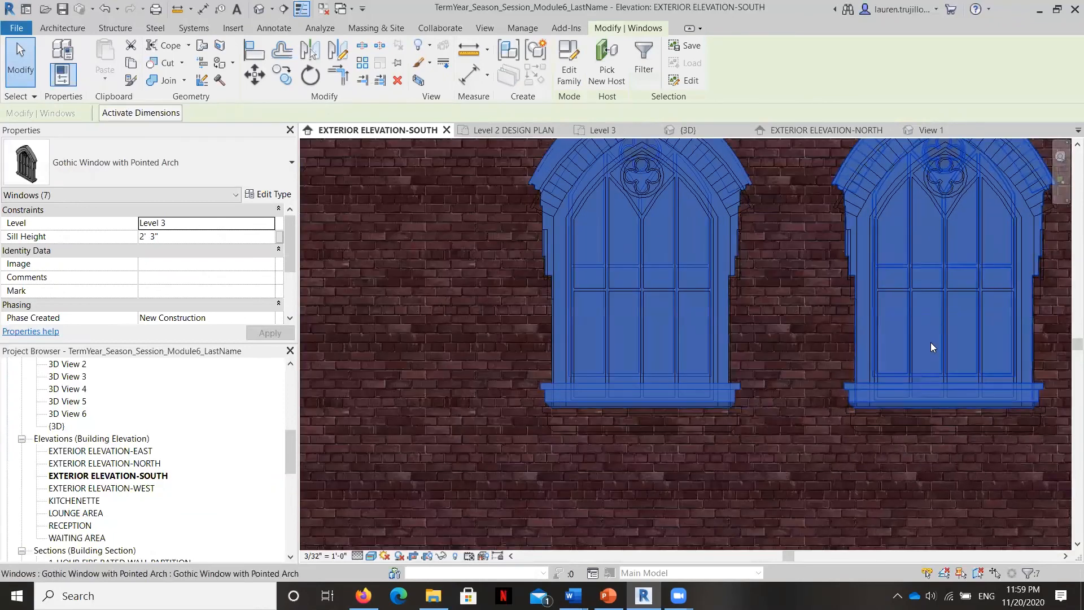
{"action": "key", "text": "Down"}
{"action": "key", "text": "Down"}
{"action": "key", "text": "Down"}
{"action": "key", "text": "Down"}
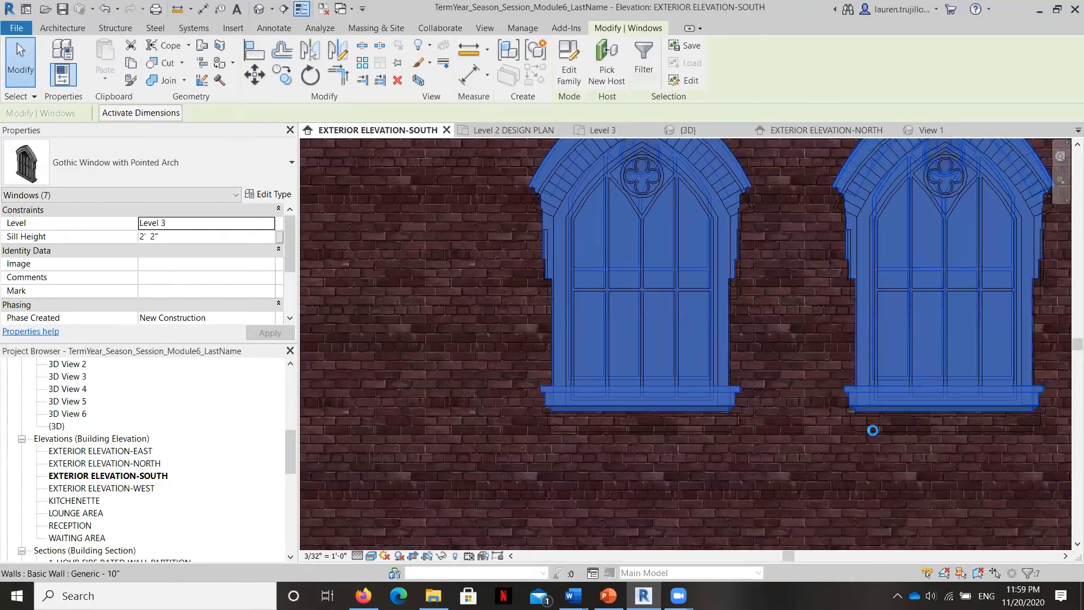
{"action": "key", "text": "Down"}
{"action": "key", "text": "Down"}
{"action": "key", "text": "Down"}
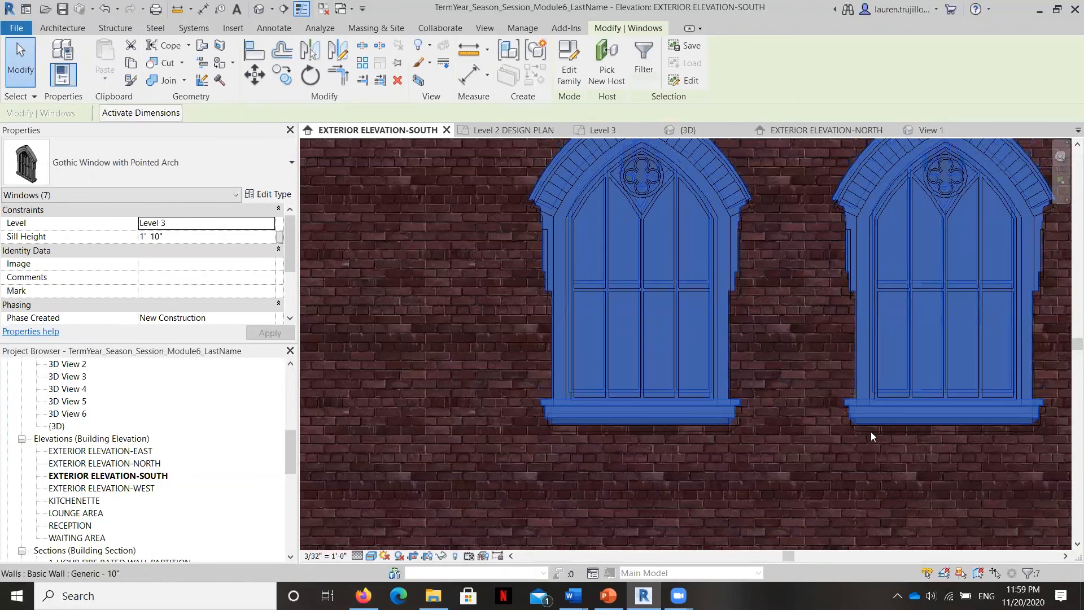
{"action": "key", "text": "Down"}
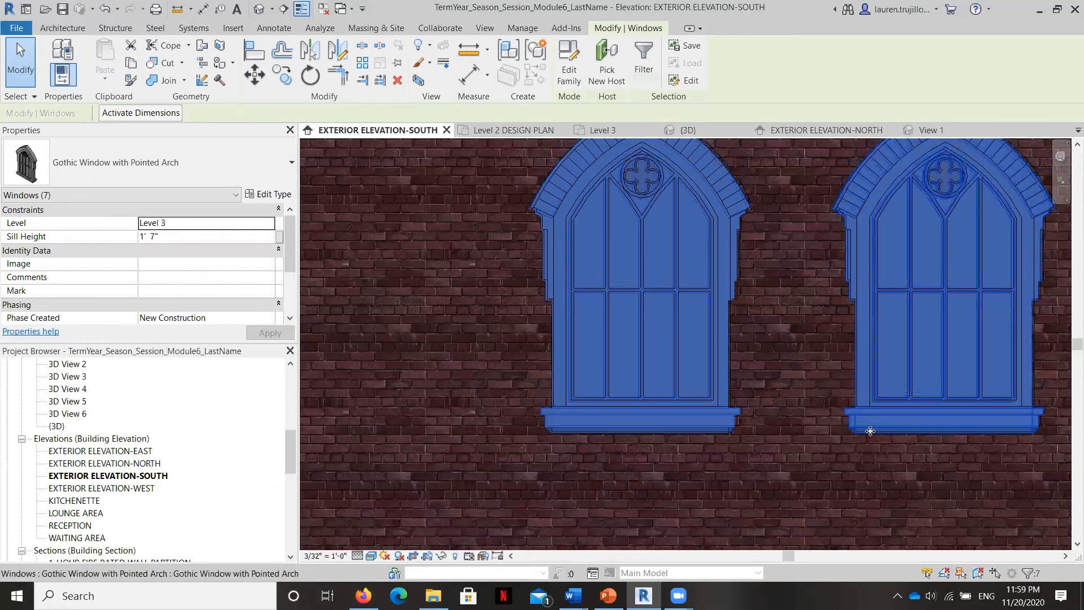
{"action": "key", "text": "Down"}
{"action": "scroll", "coordinate": [847, 362], "scroll_direction": "down", "scroll_amount": 4}
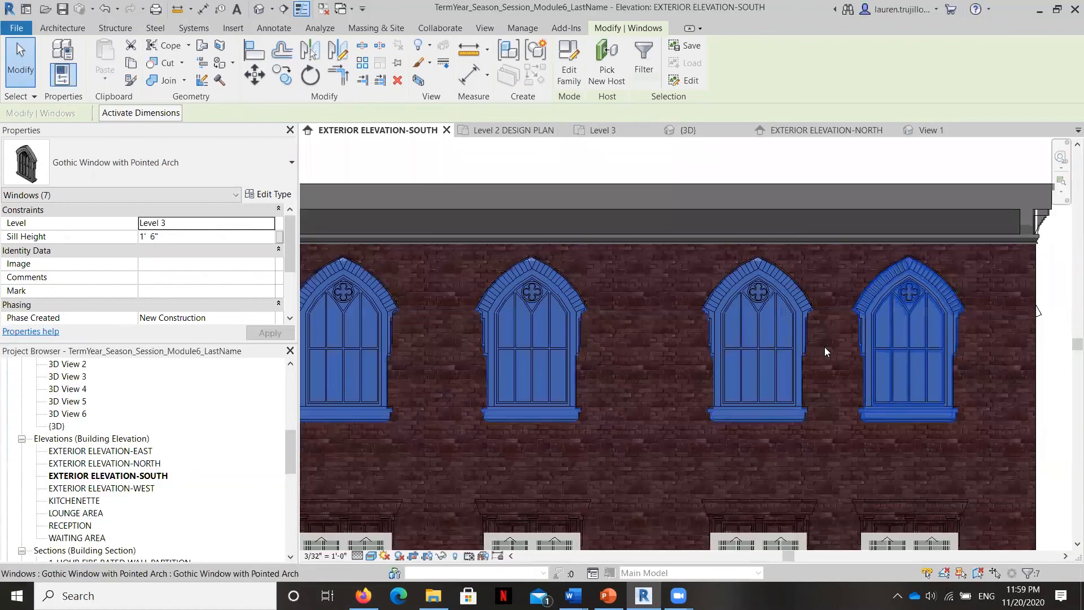
{"action": "scroll", "coordinate": [880, 324], "scroll_direction": "down", "scroll_amount": 5}
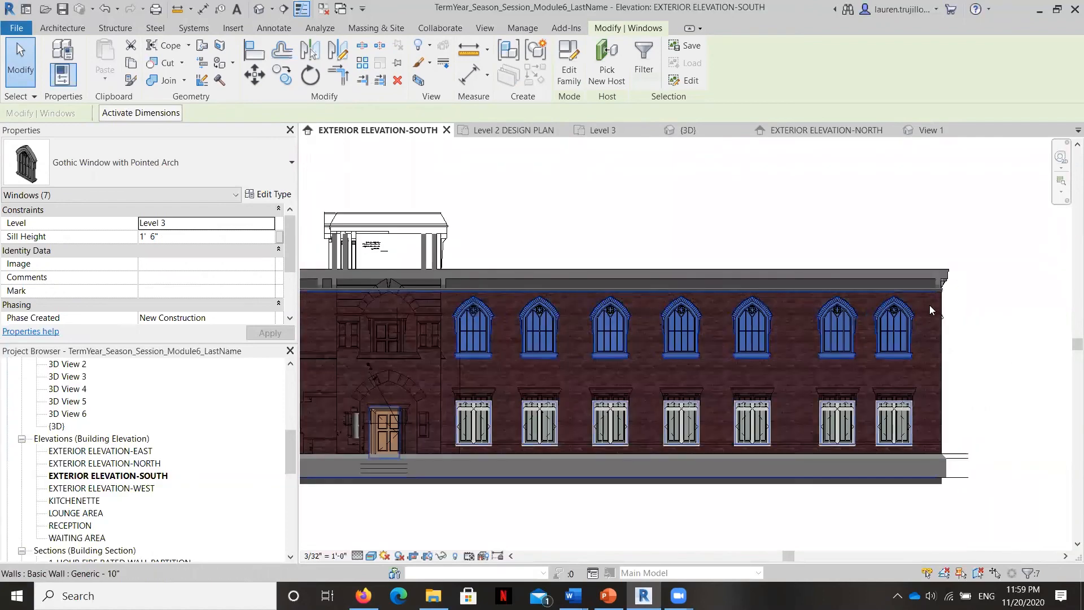
{"action": "scroll", "coordinate": [731, 245], "scroll_direction": "up", "scroll_amount": 2}
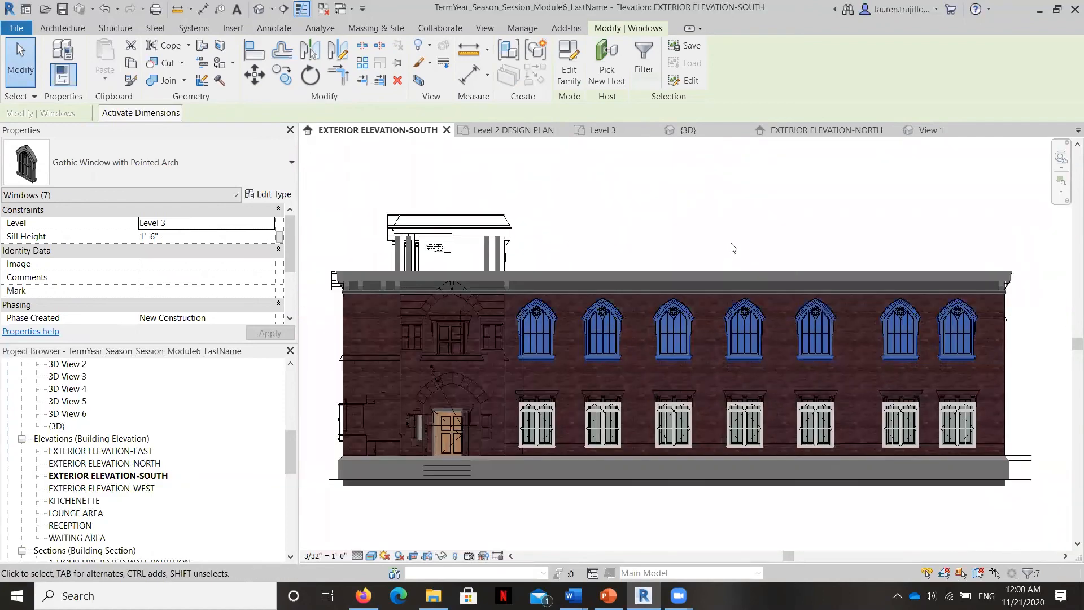